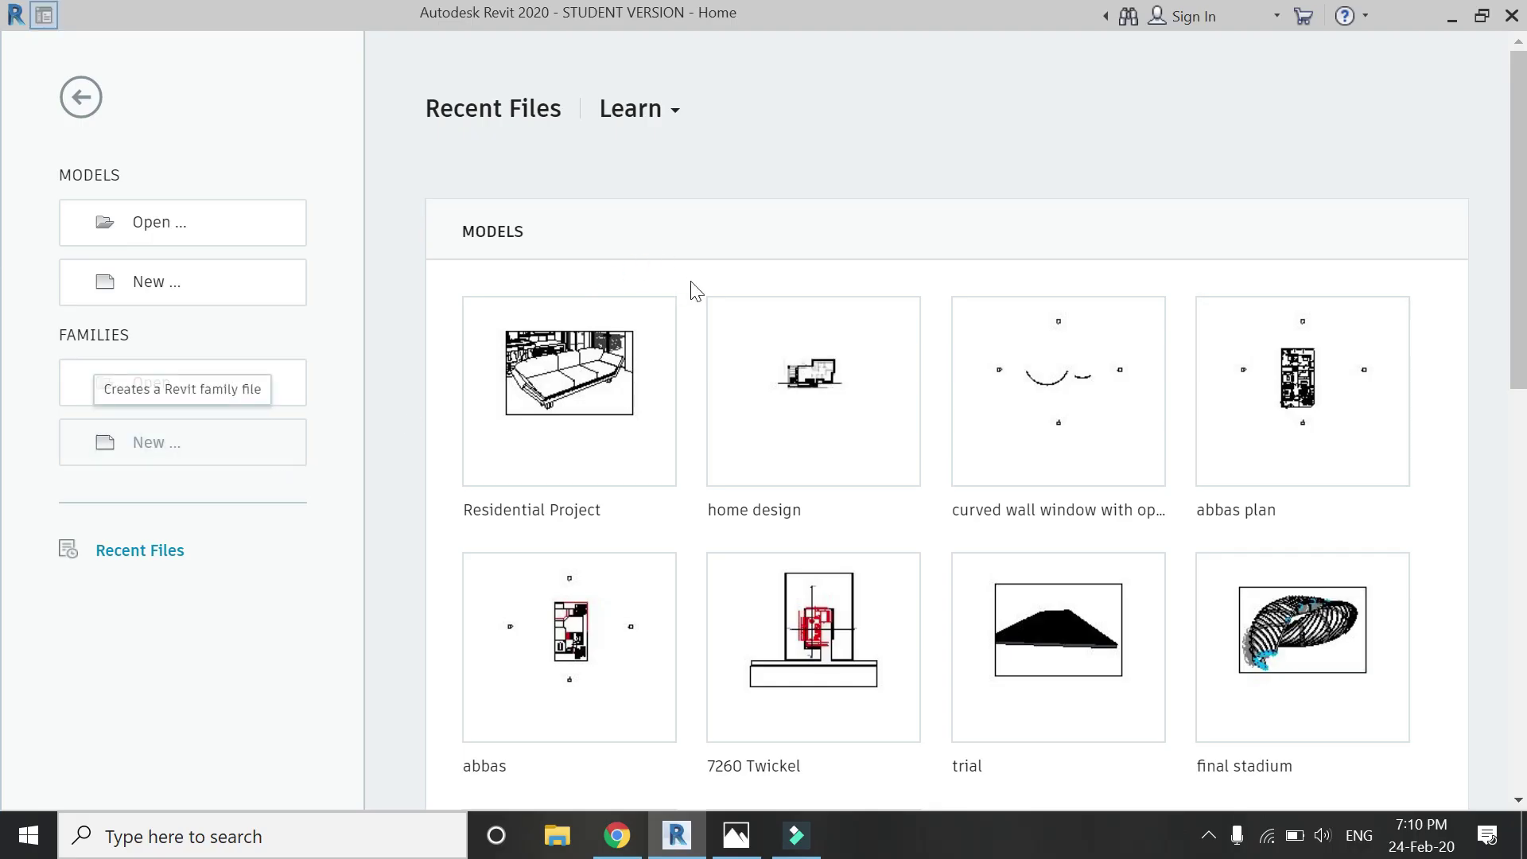
Start a new family from the Furniture.rft template
left_click(157, 442)
left_click(750, 334)
scroll(750, 334, "down", 5)
left_click(654, 314)
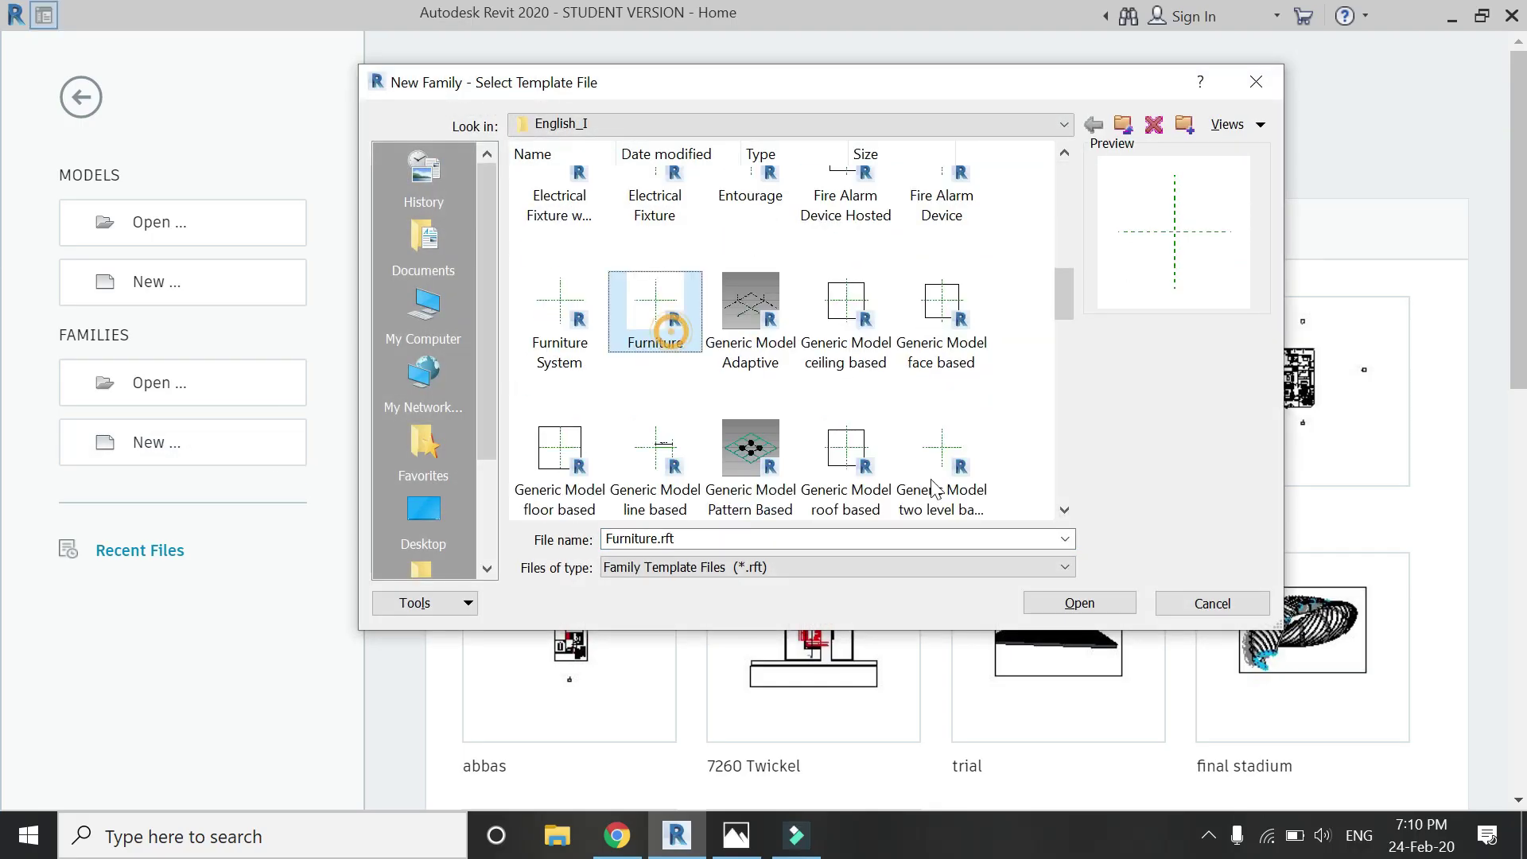
left_click(1114, 612)
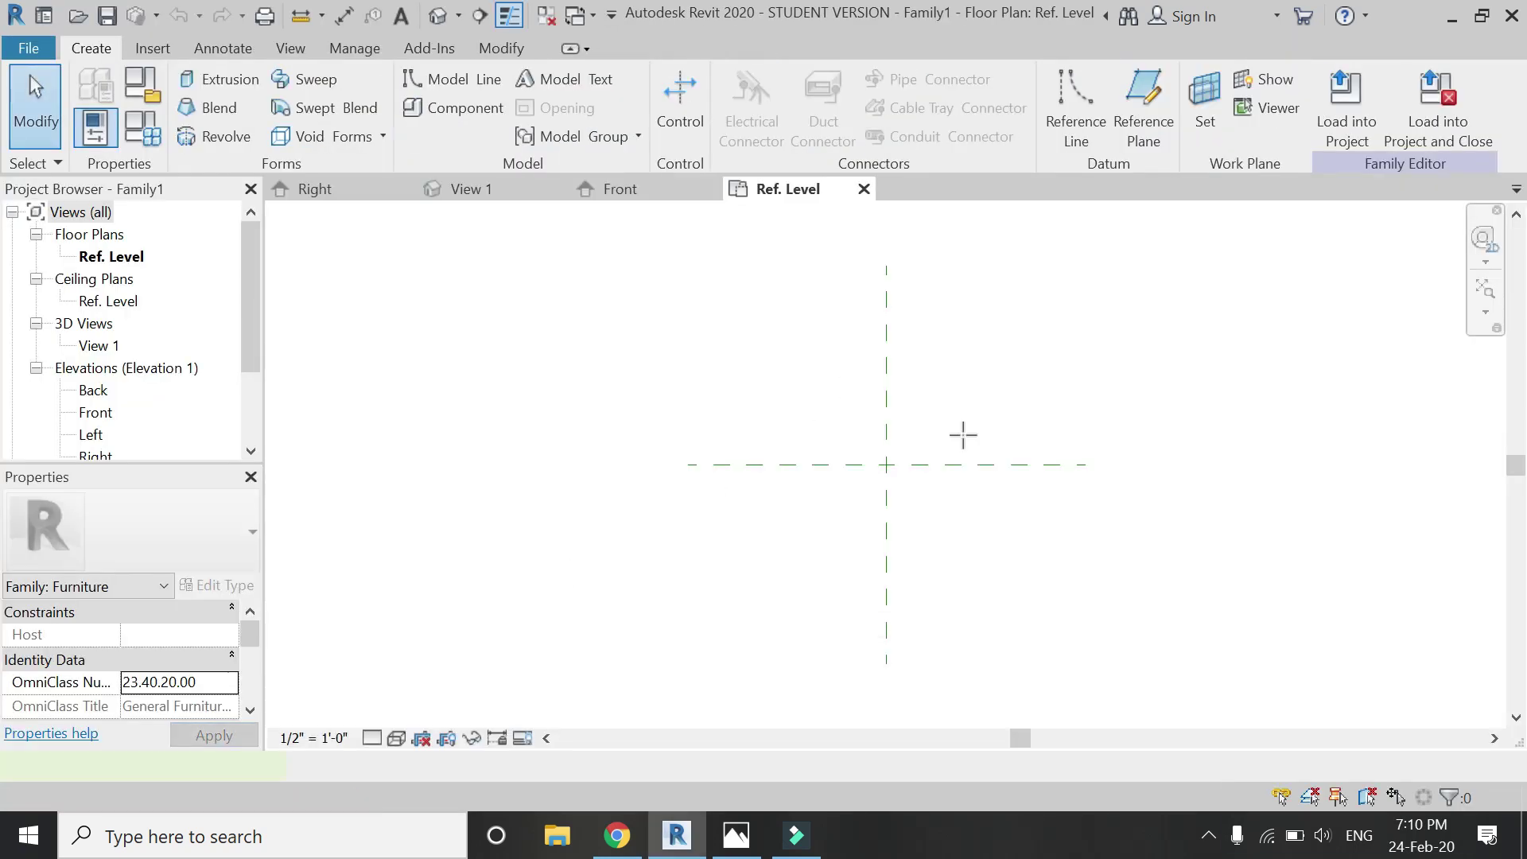
Draw vertical reference planes left and right of centre, and horizontal planes above and below
key("r")
key("p")
left_click(795, 361)
left_click(792, 629)
left_click(932, 360)
left_click(930, 642)
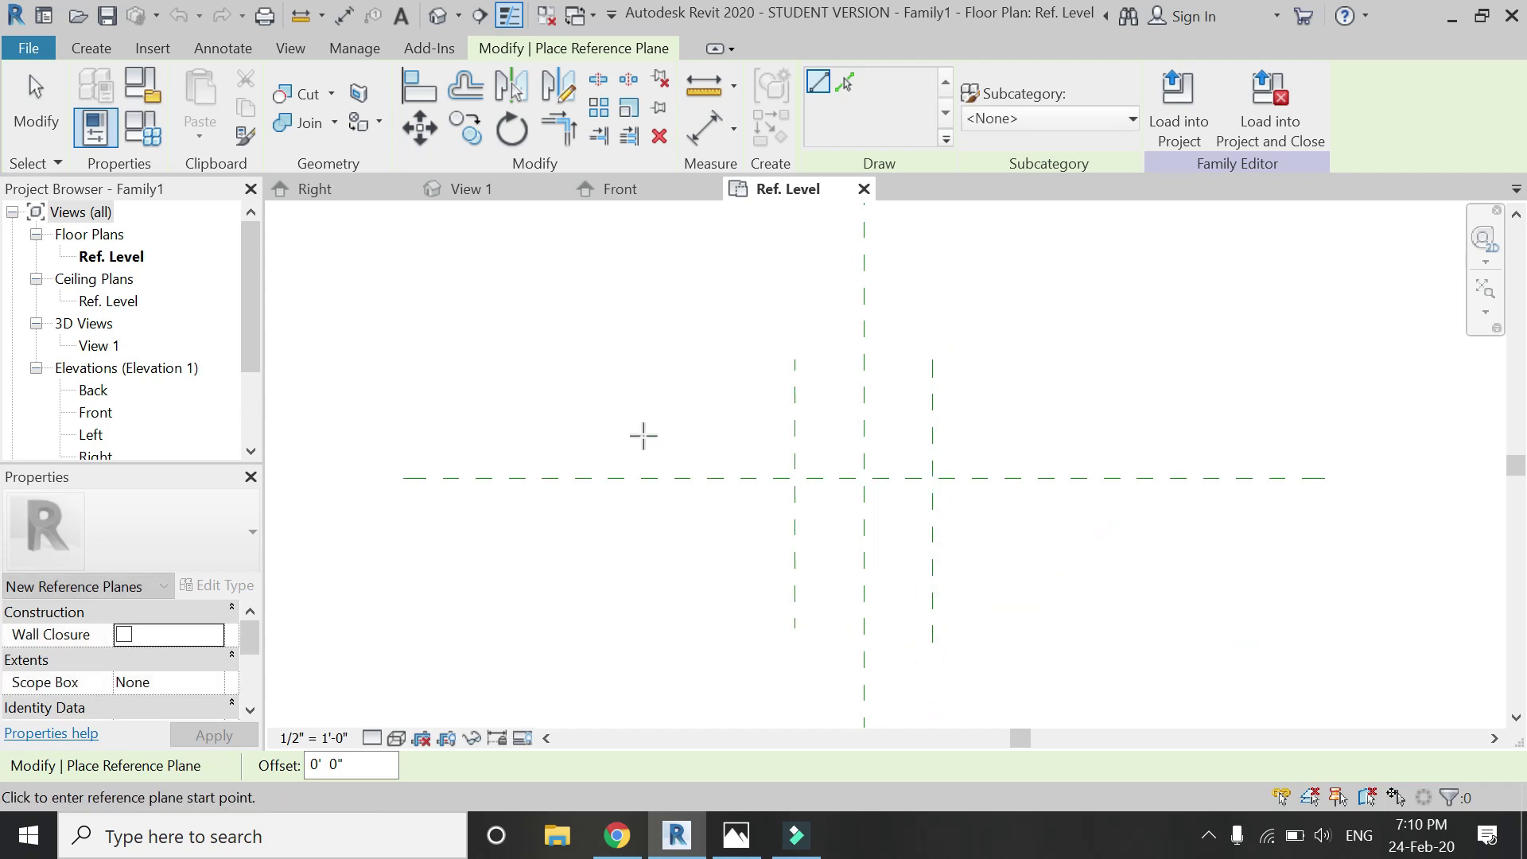
left_click(631, 401)
left_click(1082, 400)
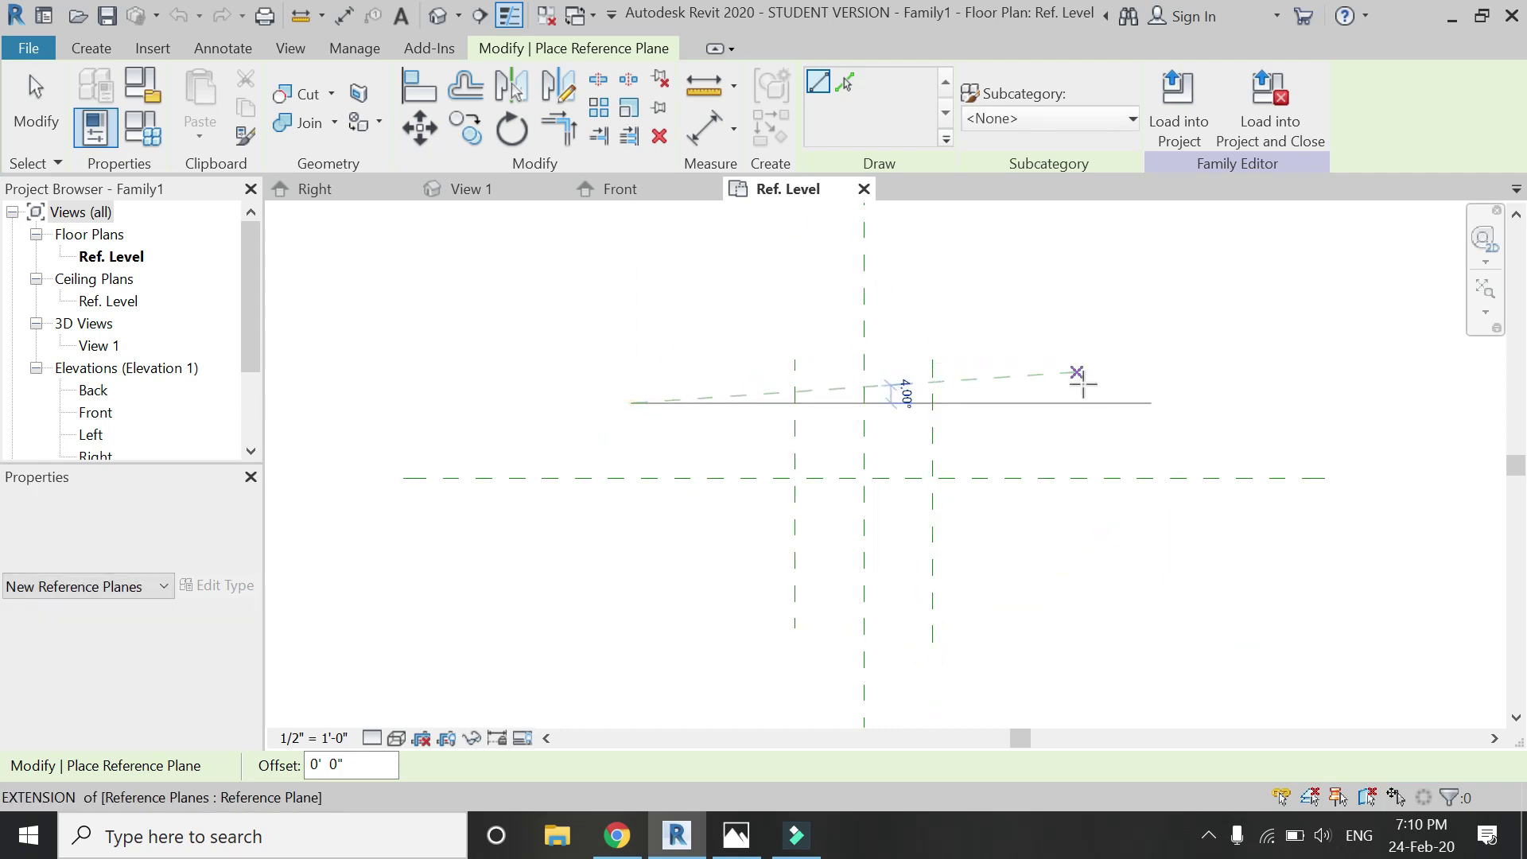
left_click(631, 570)
left_click(1101, 561)
Dimension left plane, centre and right plane as one chain and set it to EQ
key("d")
key("i")
left_click(794, 442)
left_click(864, 447)
left_click(932, 453)
left_click(1007, 243)
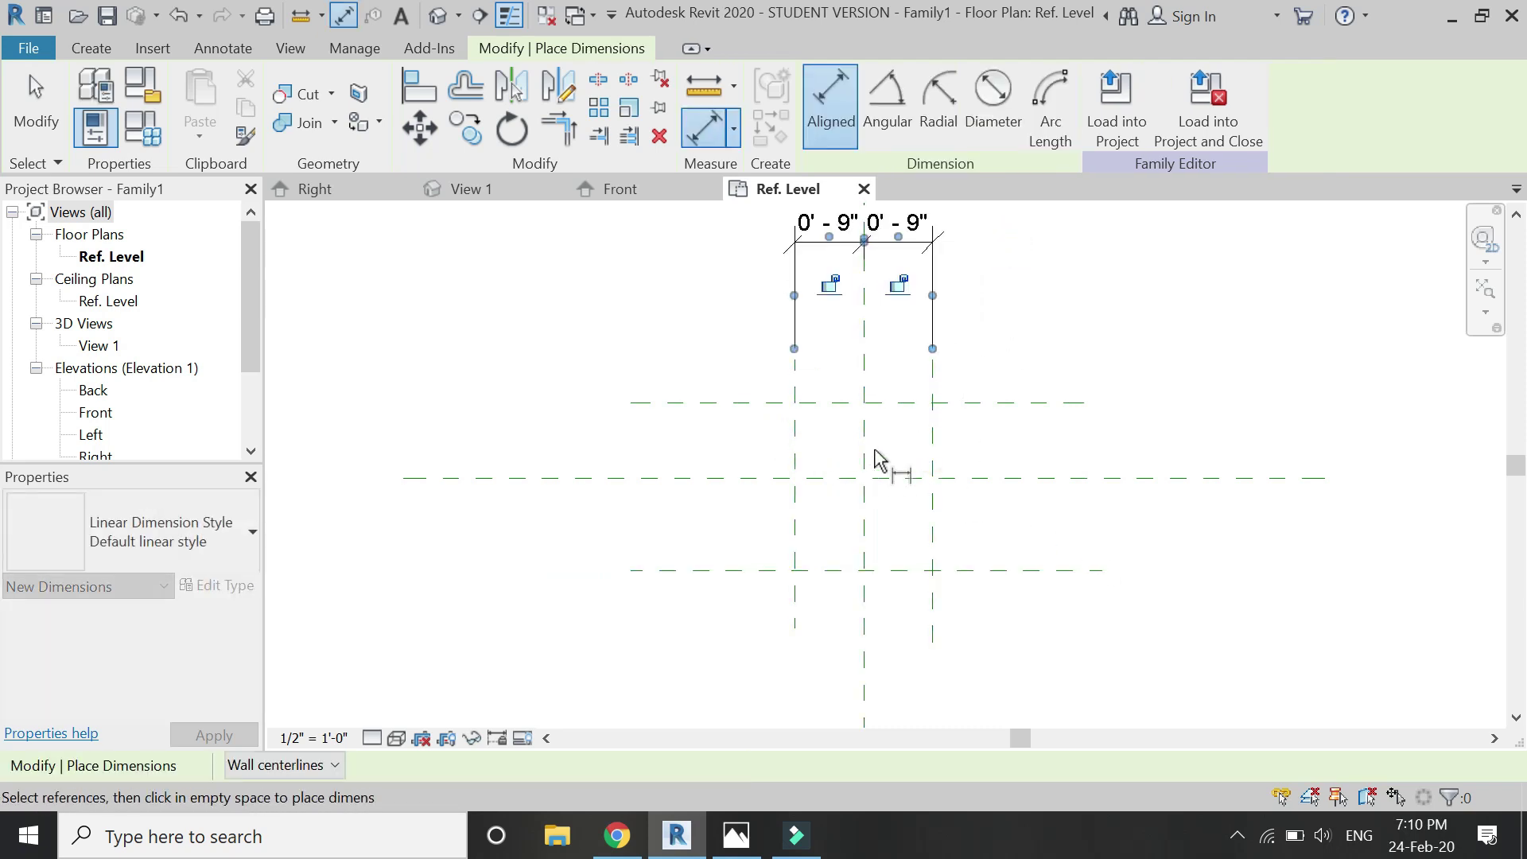
scroll(875, 430, "down", 2)
left_click(863, 256)
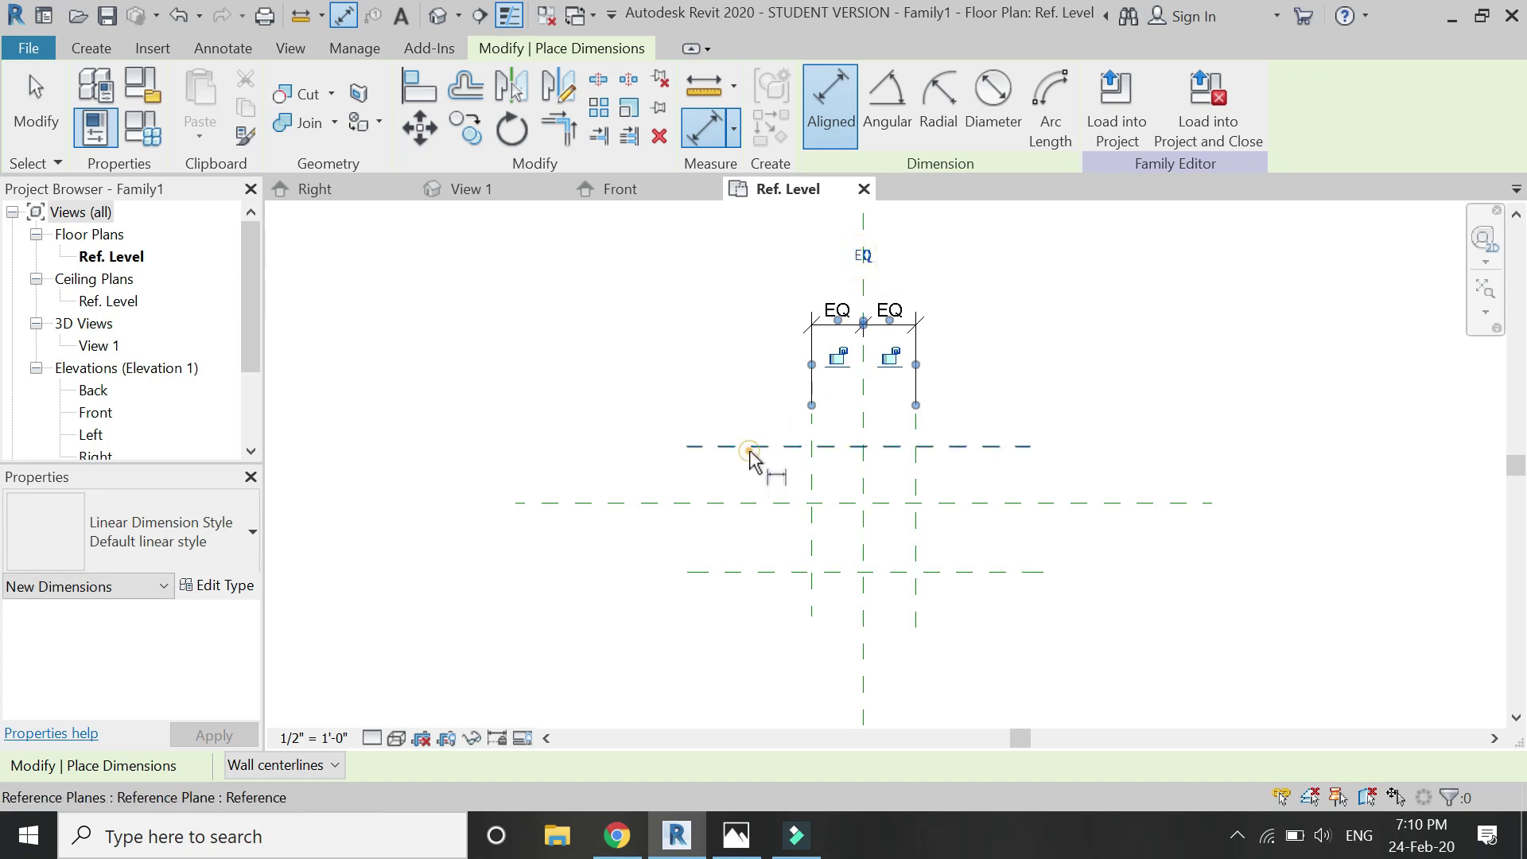
Dimension the upper, centre and lower horizontal planes as one chain and set it to EQ
left_click(747, 447)
left_click(739, 503)
left_click(732, 571)
left_click(503, 673)
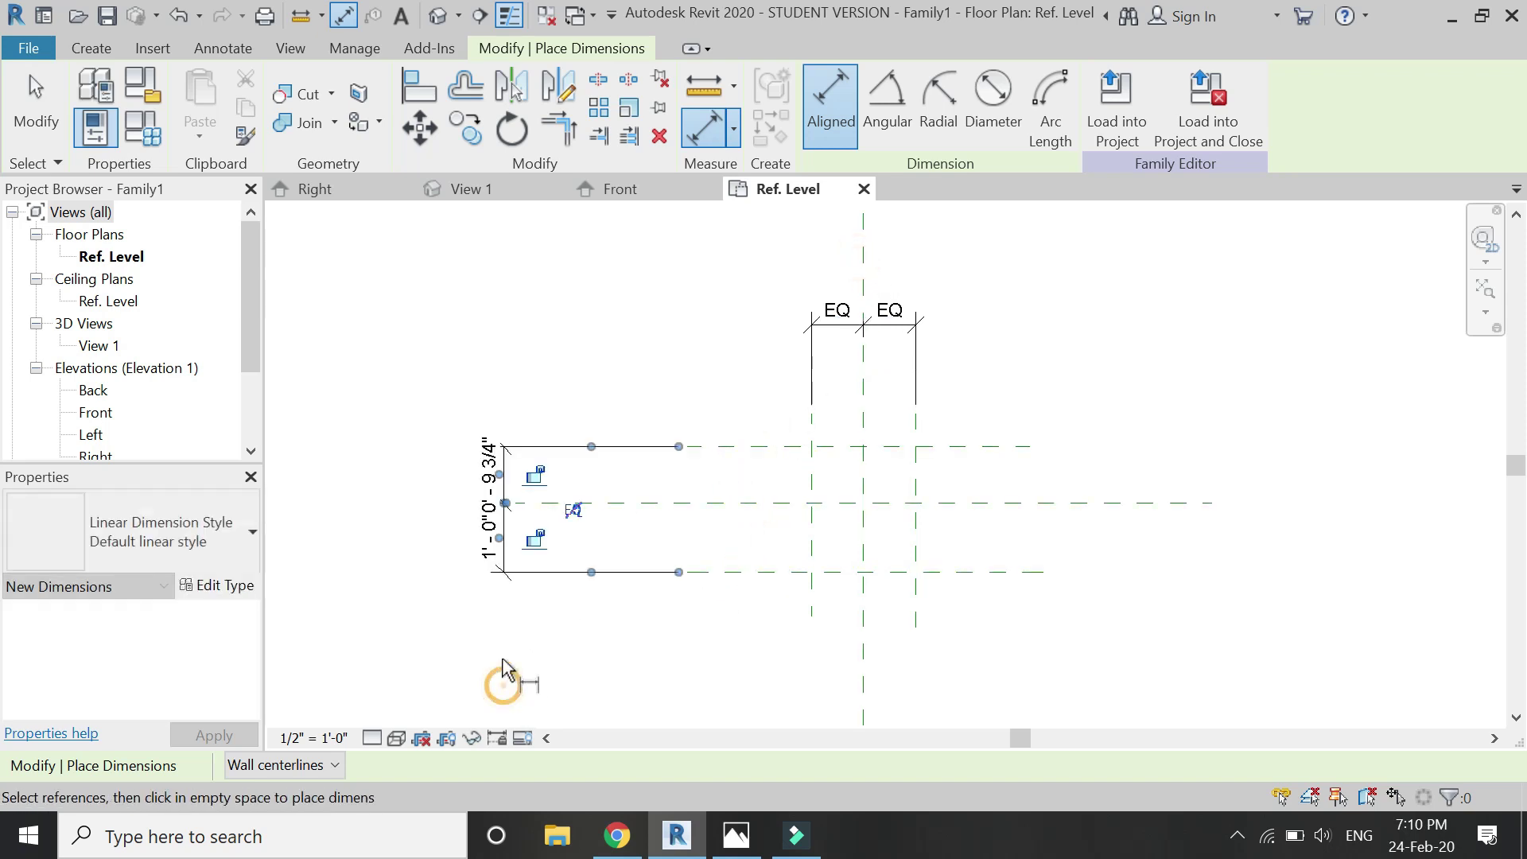
left_click(573, 508)
Add overall dimensions of 1'-6" across the width and 2'-0" across the depth
left_click(811, 471)
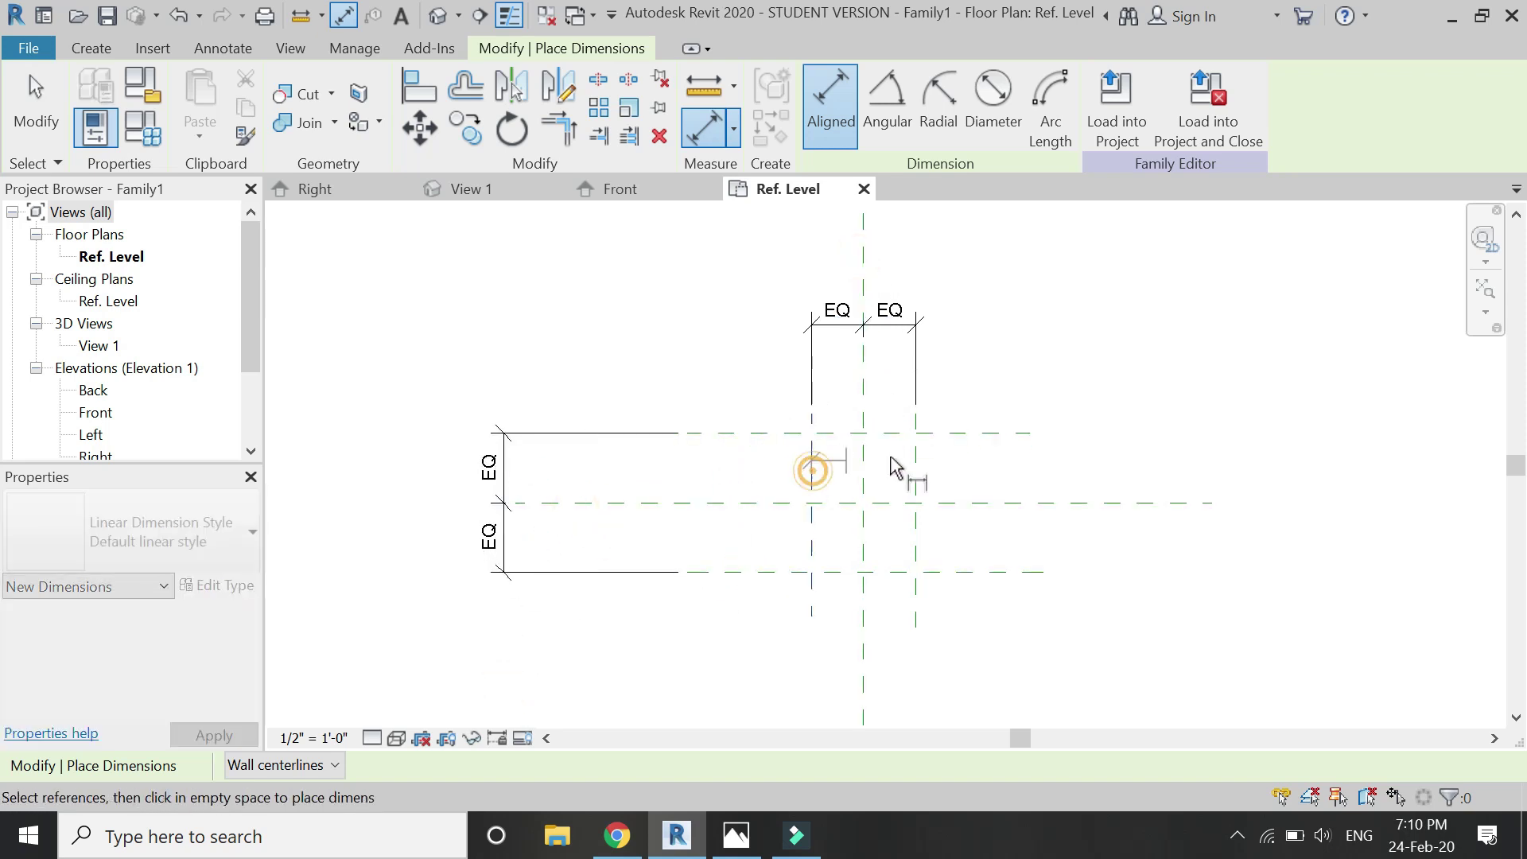
left_click(914, 465)
left_click(1012, 272)
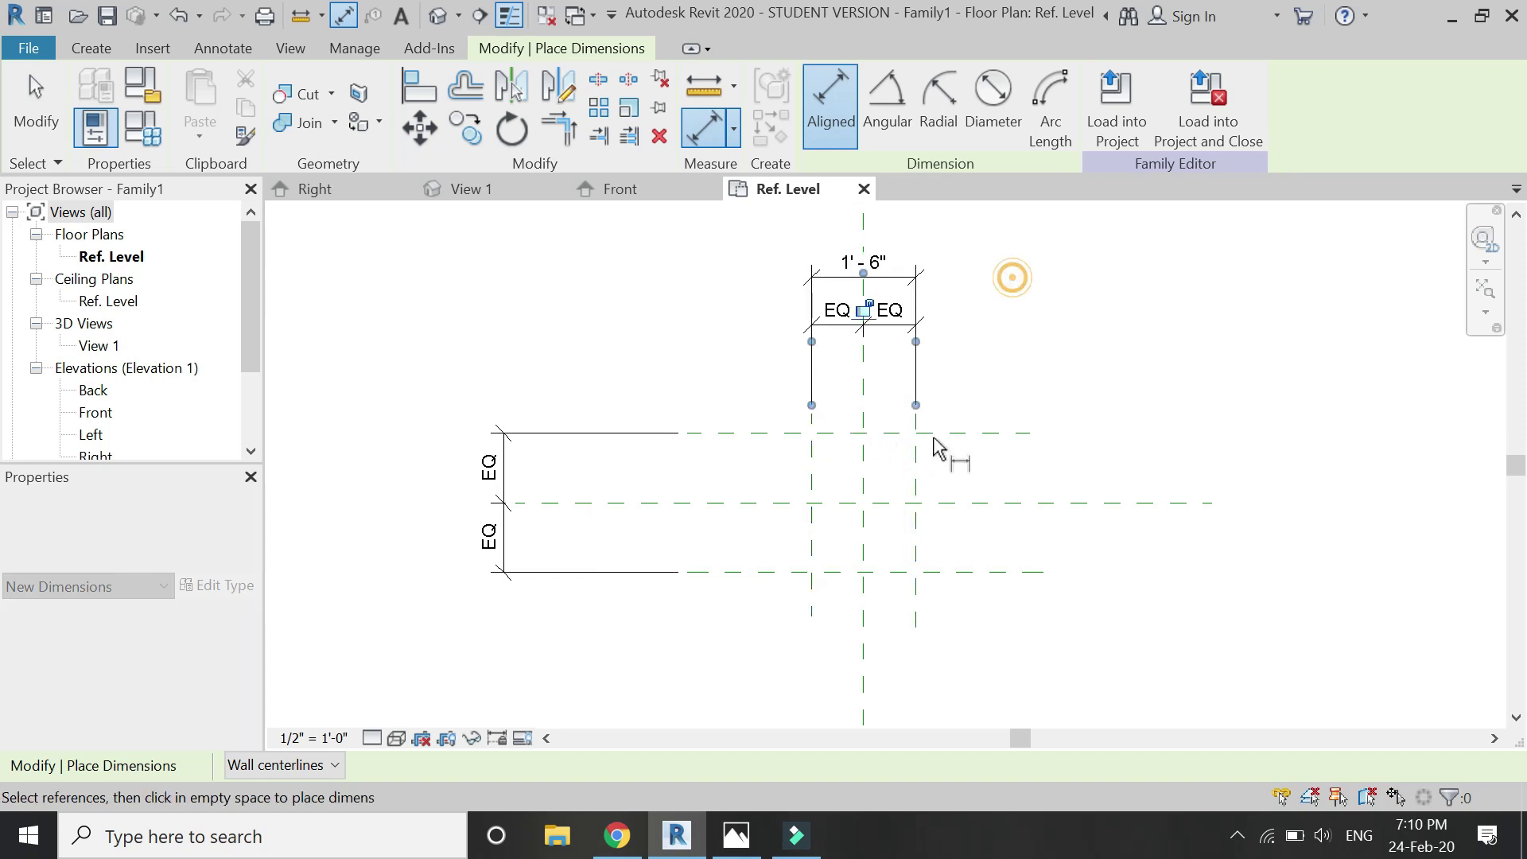
left_click(750, 432)
left_click(750, 570)
left_click(578, 665)
key("Escape")
Label the 1'-6" dimension as width and the 2'-0" dimension as depth
left_click(831, 270)
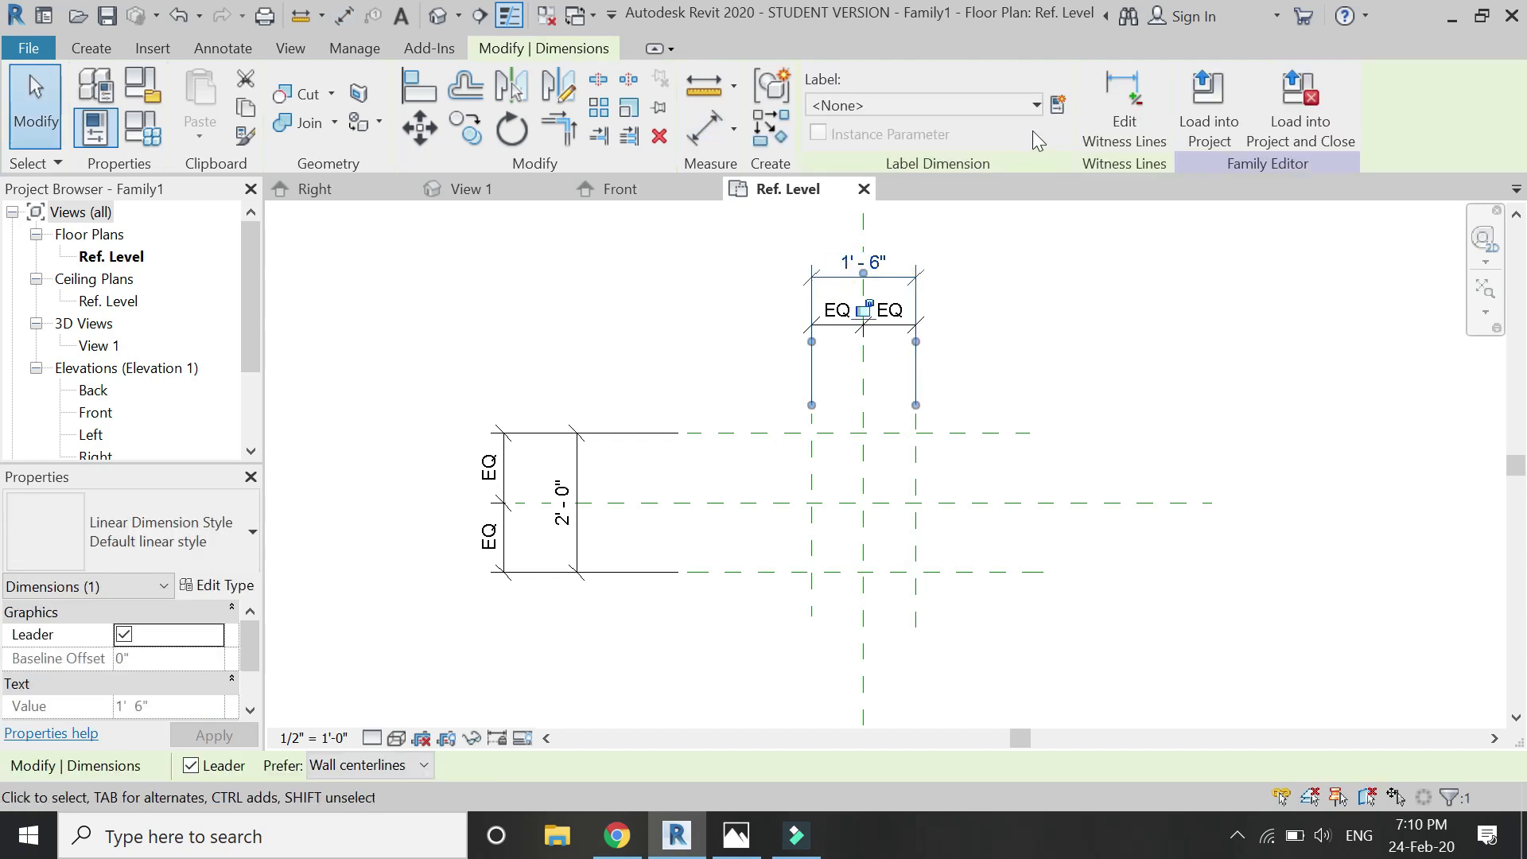
left_click(1057, 105)
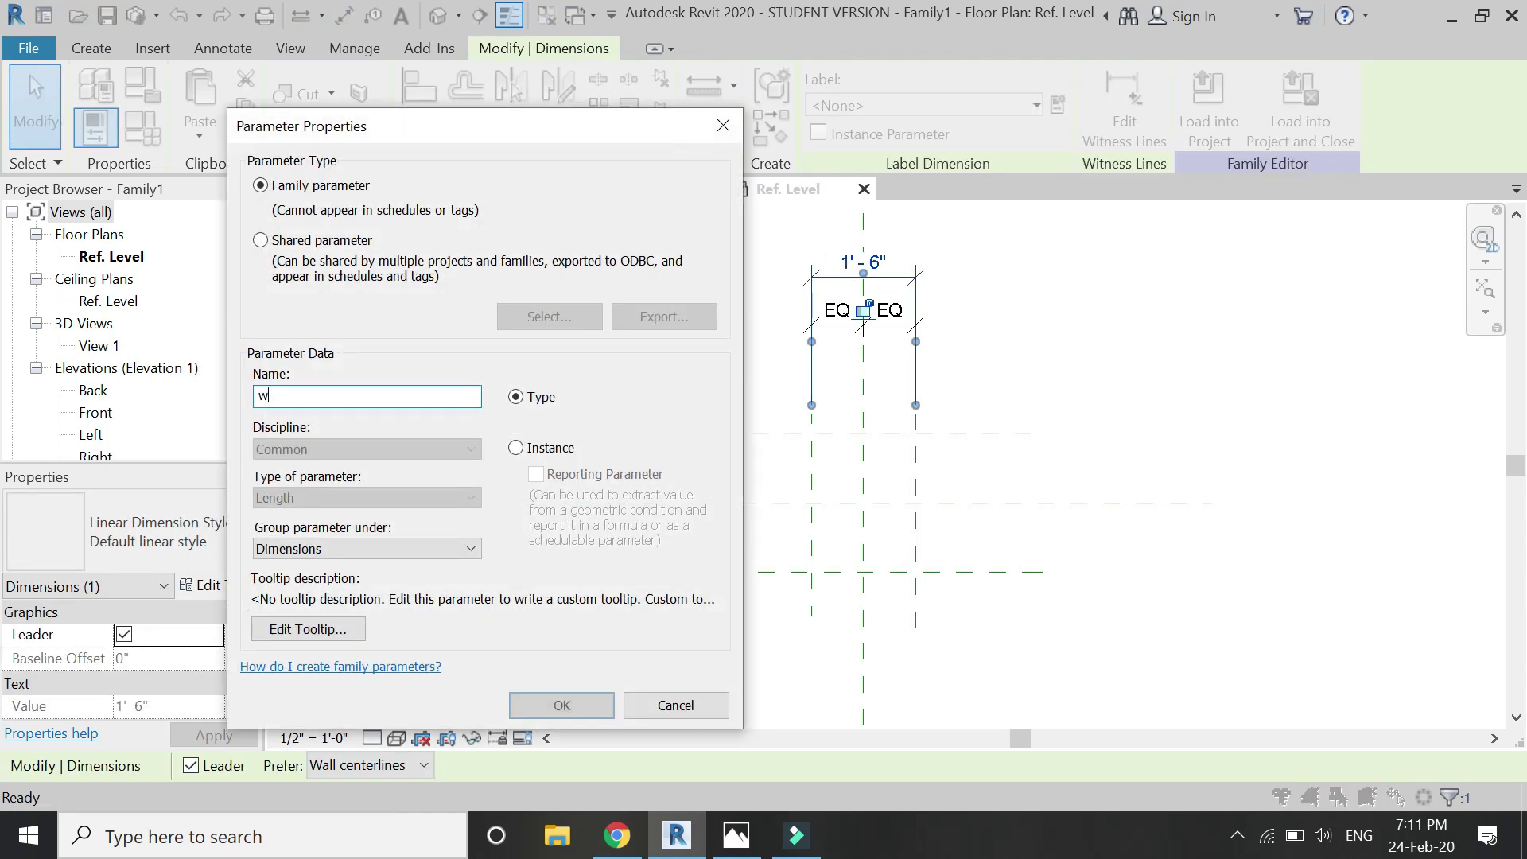
key("Return")
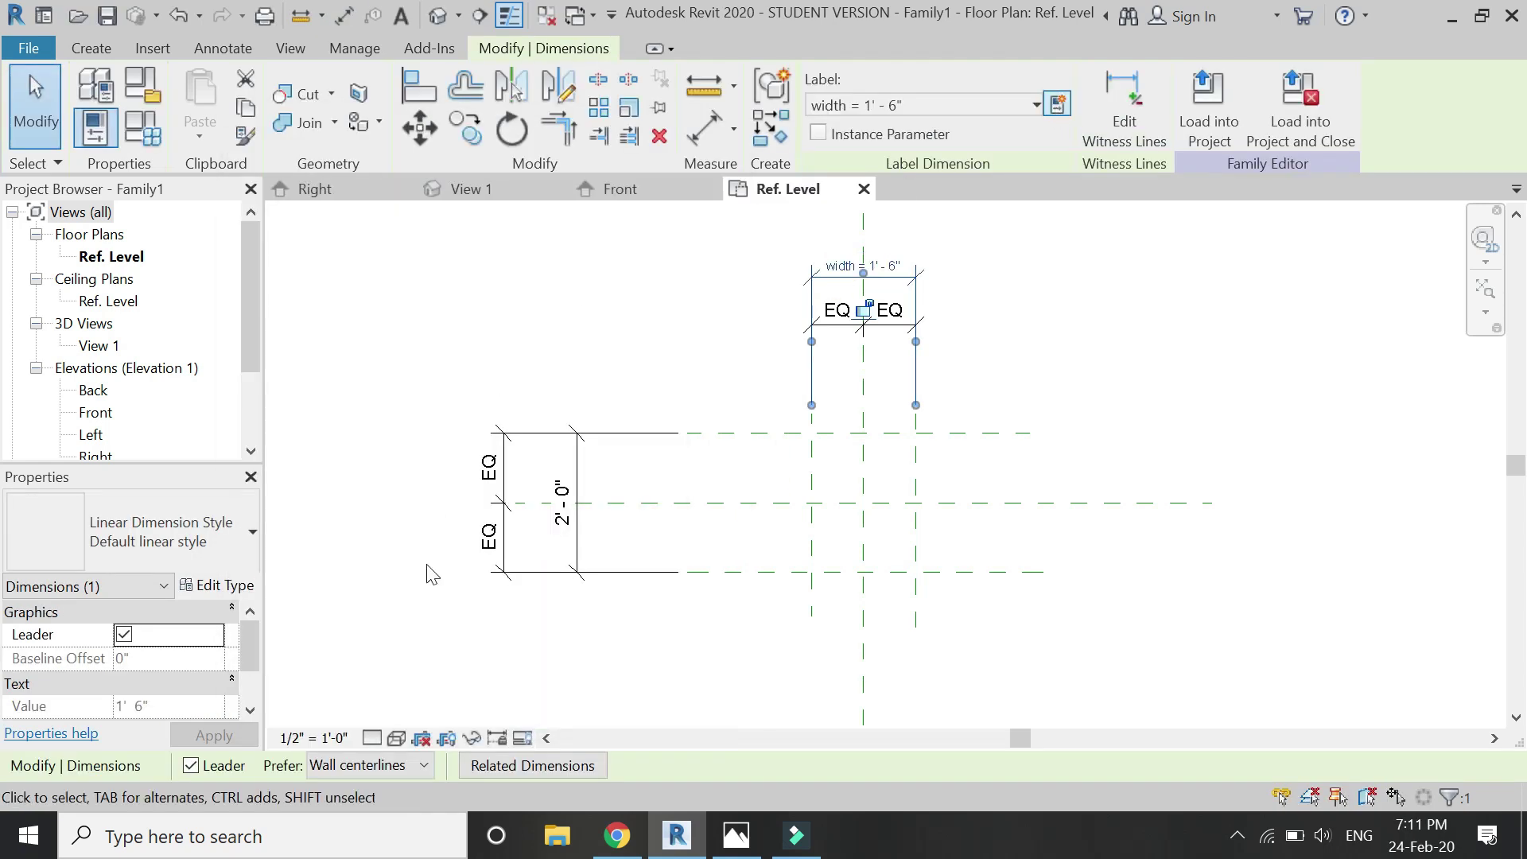
left_click(576, 547)
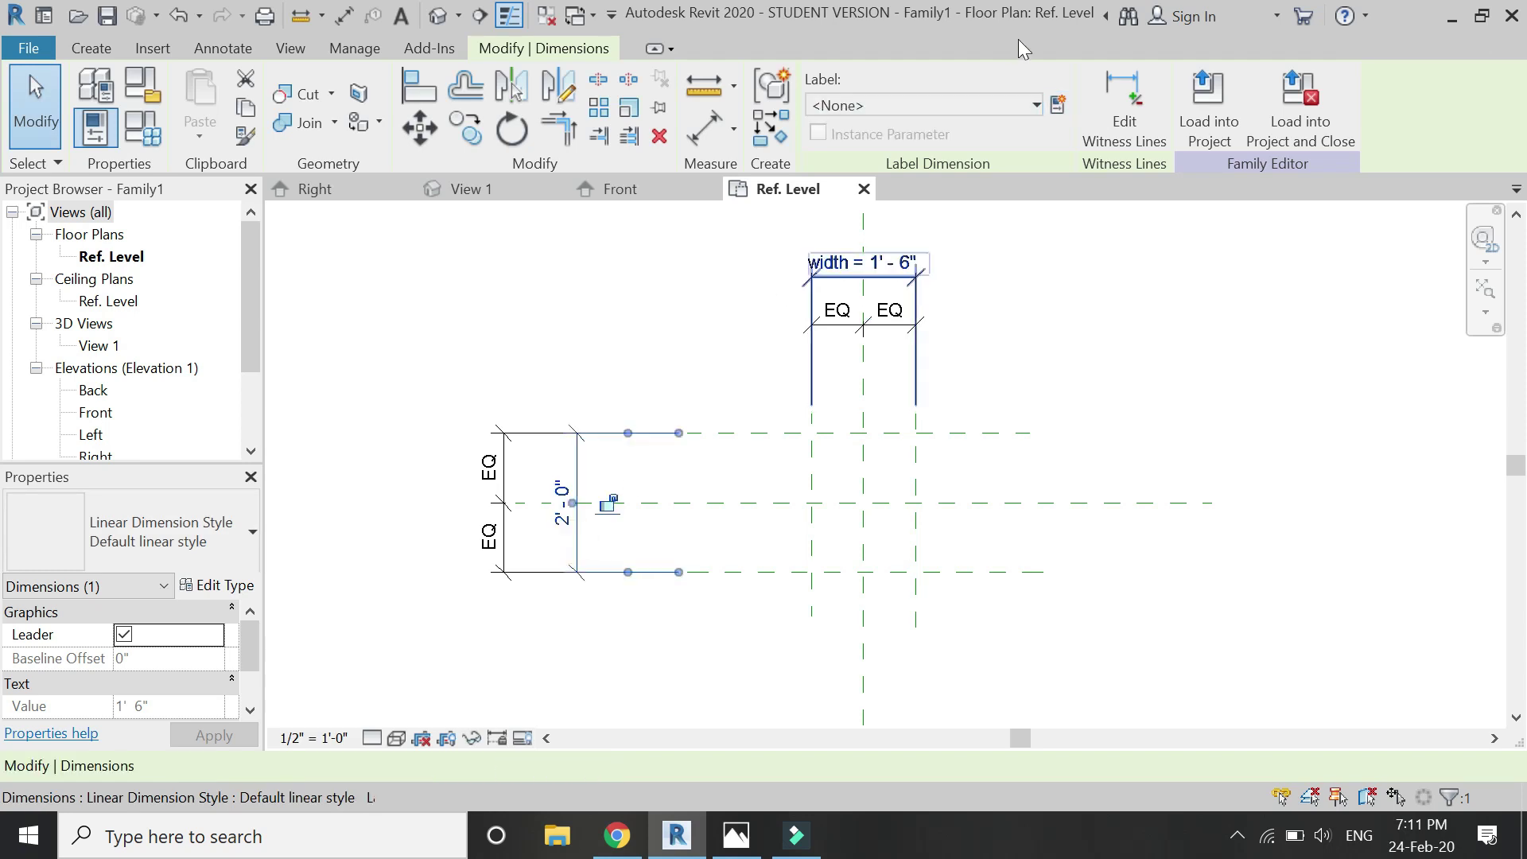
left_click(1057, 105)
type("depth")
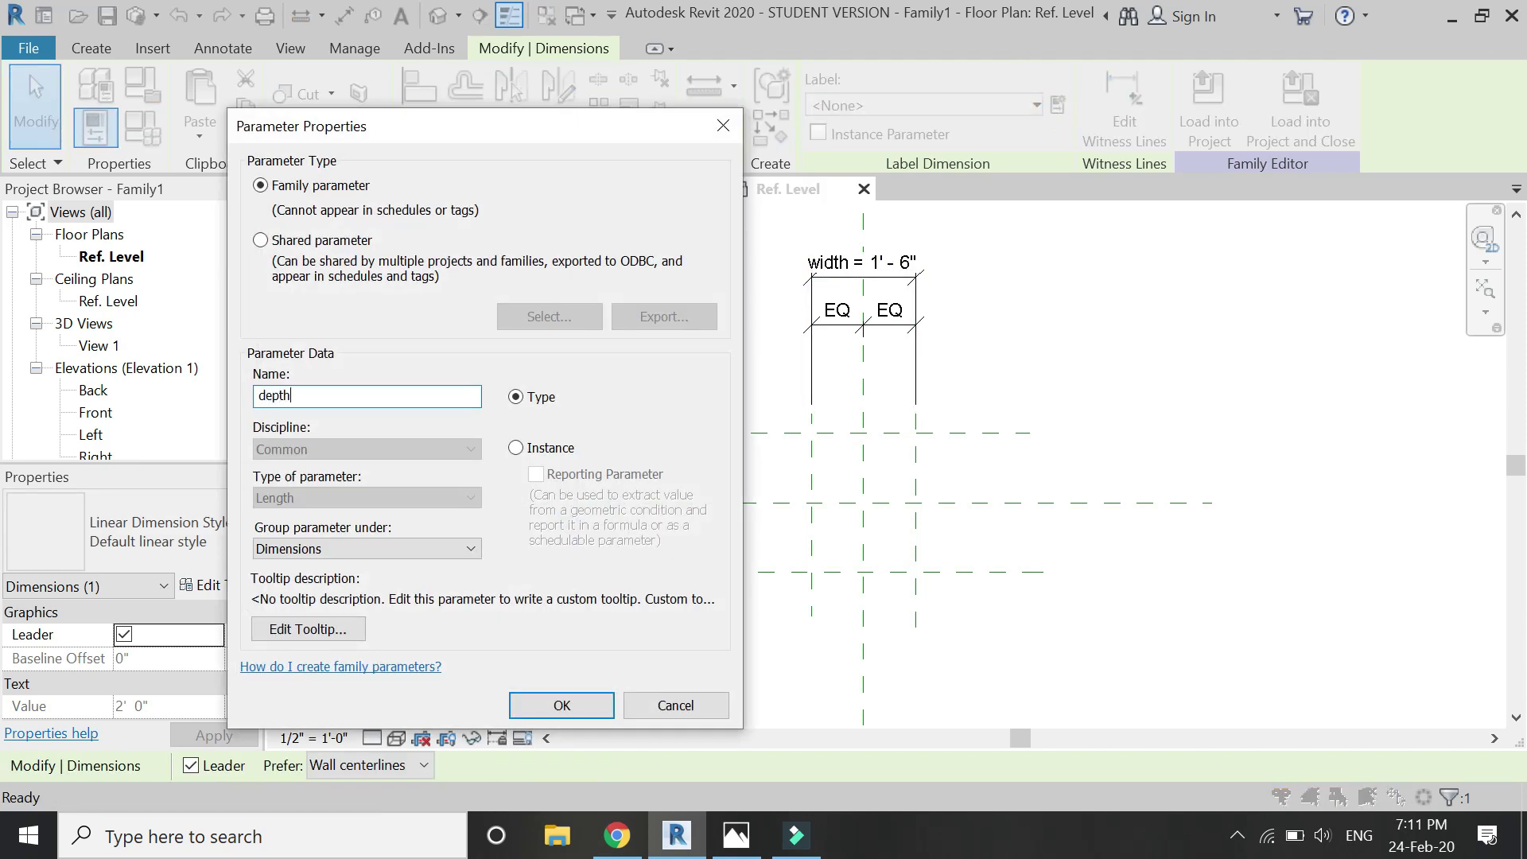
key("Return")
key("Escape")
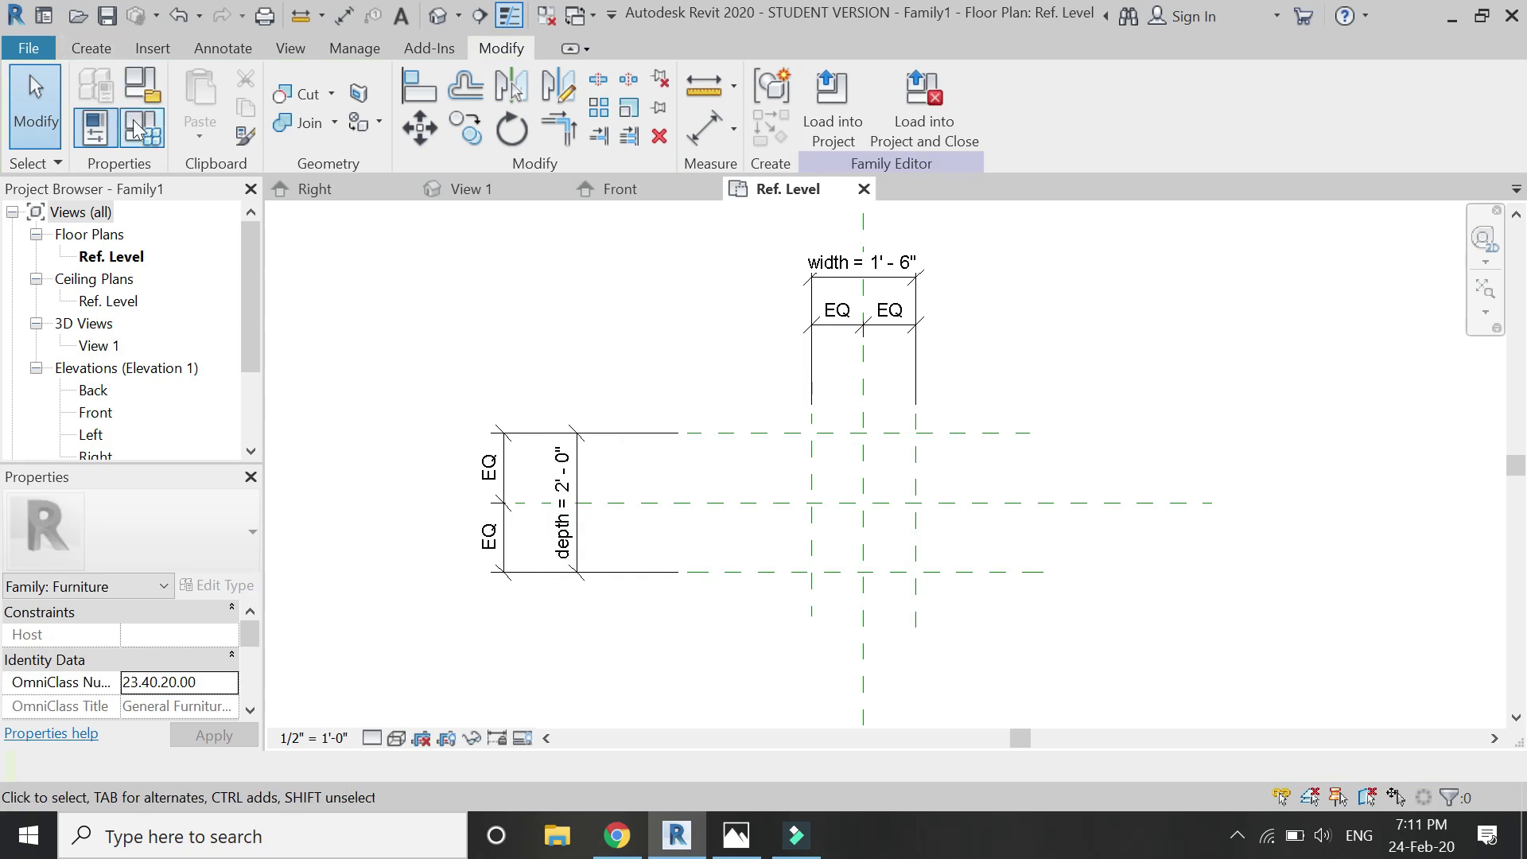
In Family Types, set width to 3'-0" and depth to 2'-9 1/2"
left_click(140, 133)
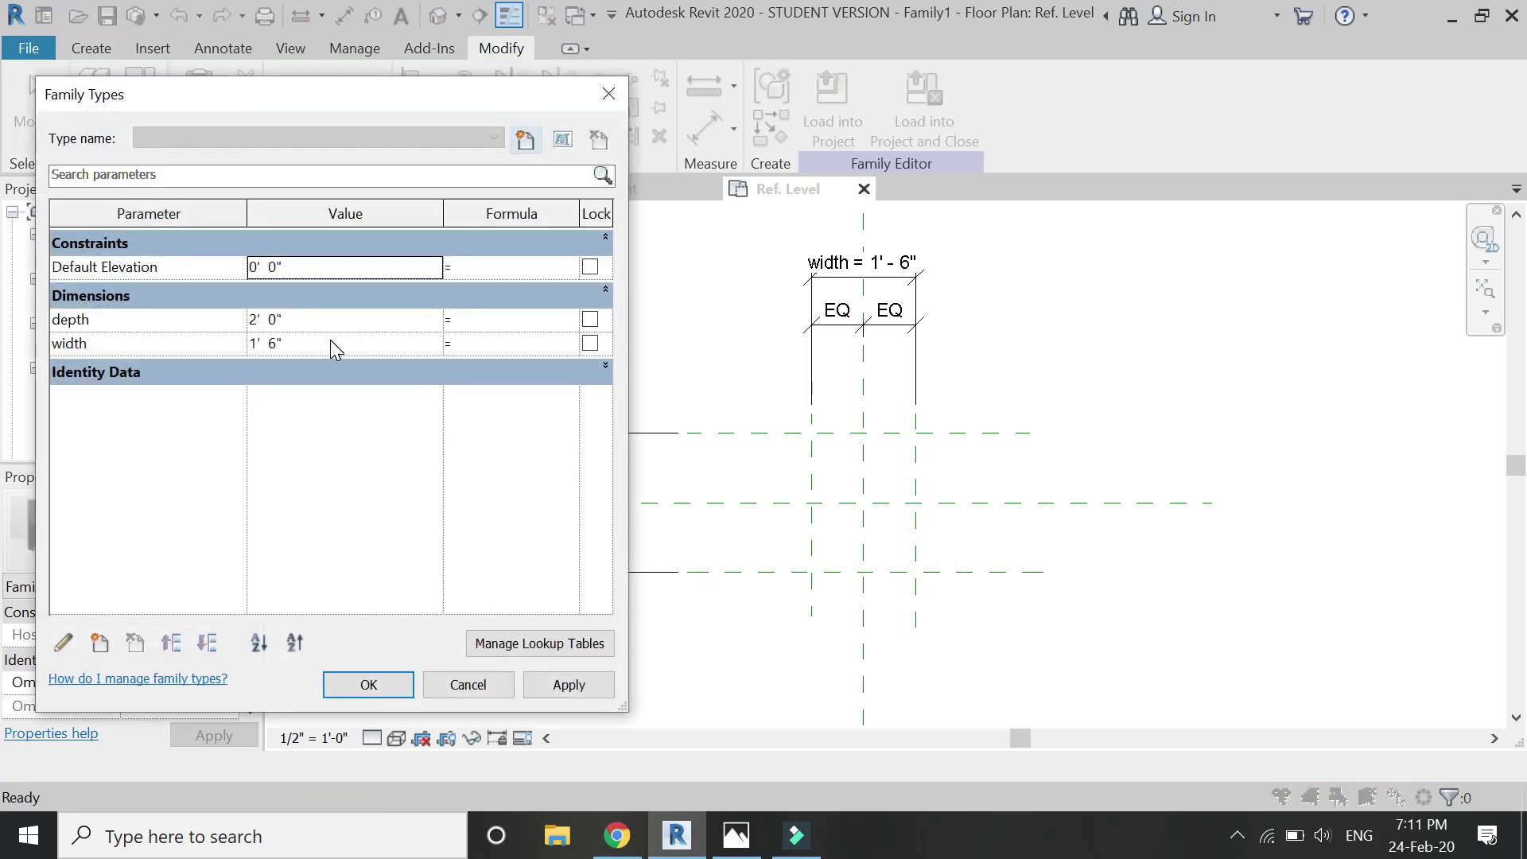
left_click(331, 340)
left_click(329, 338)
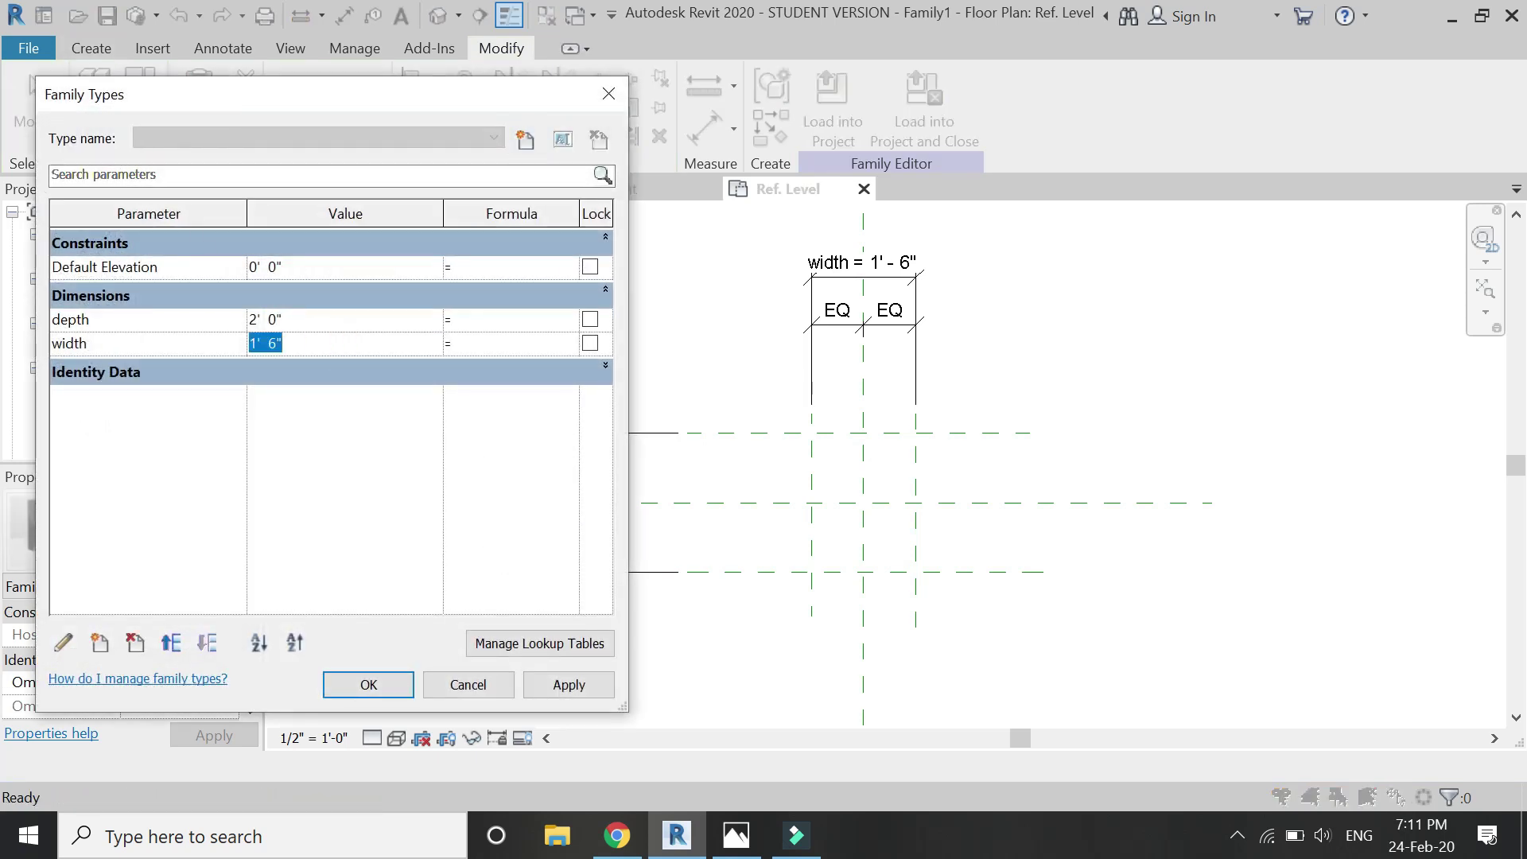
left_click(324, 321)
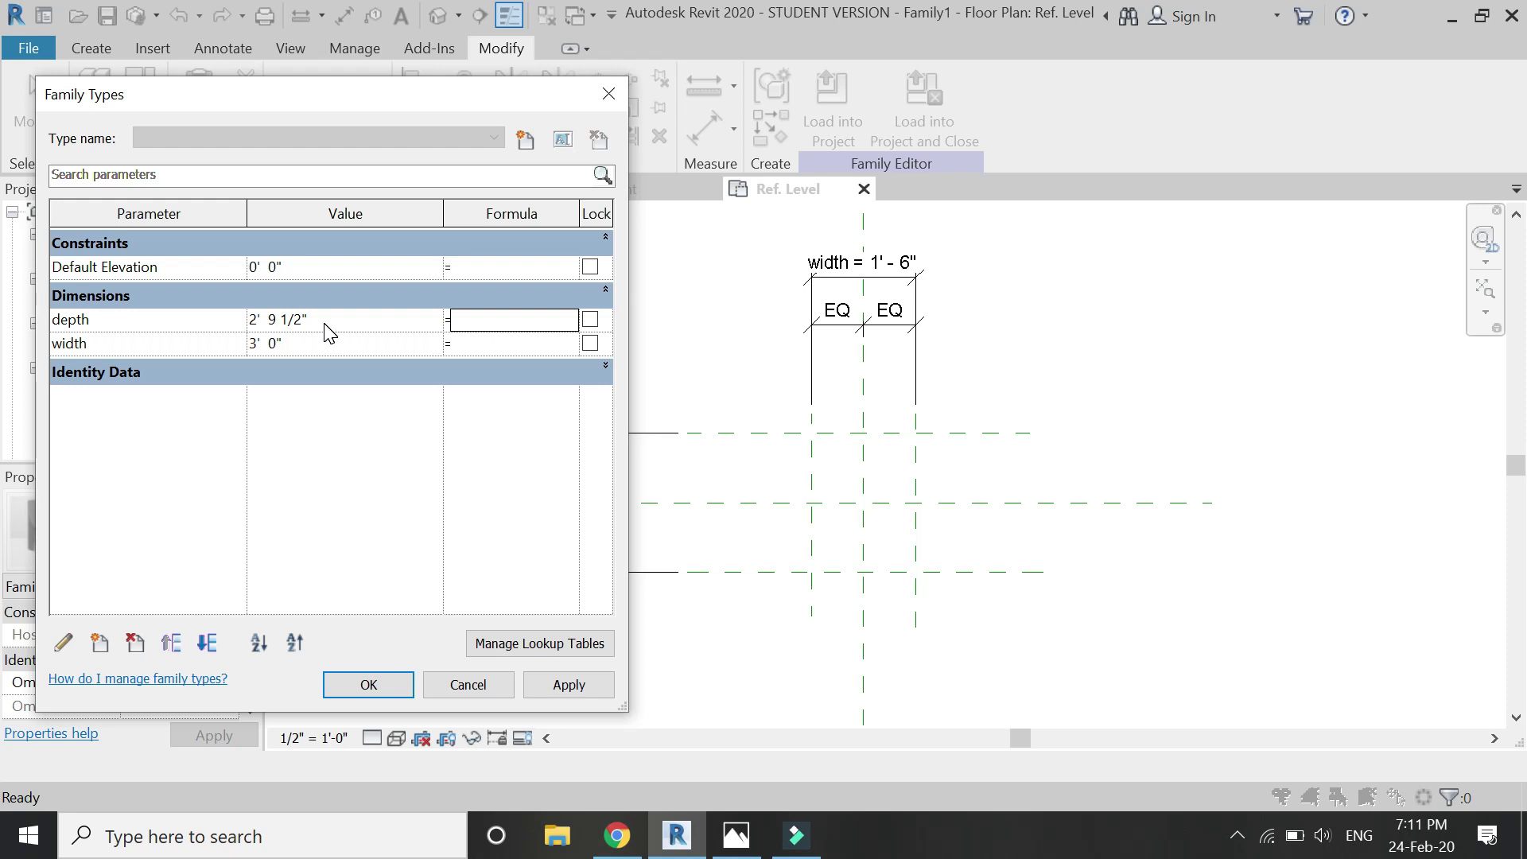
left_click(394, 695)
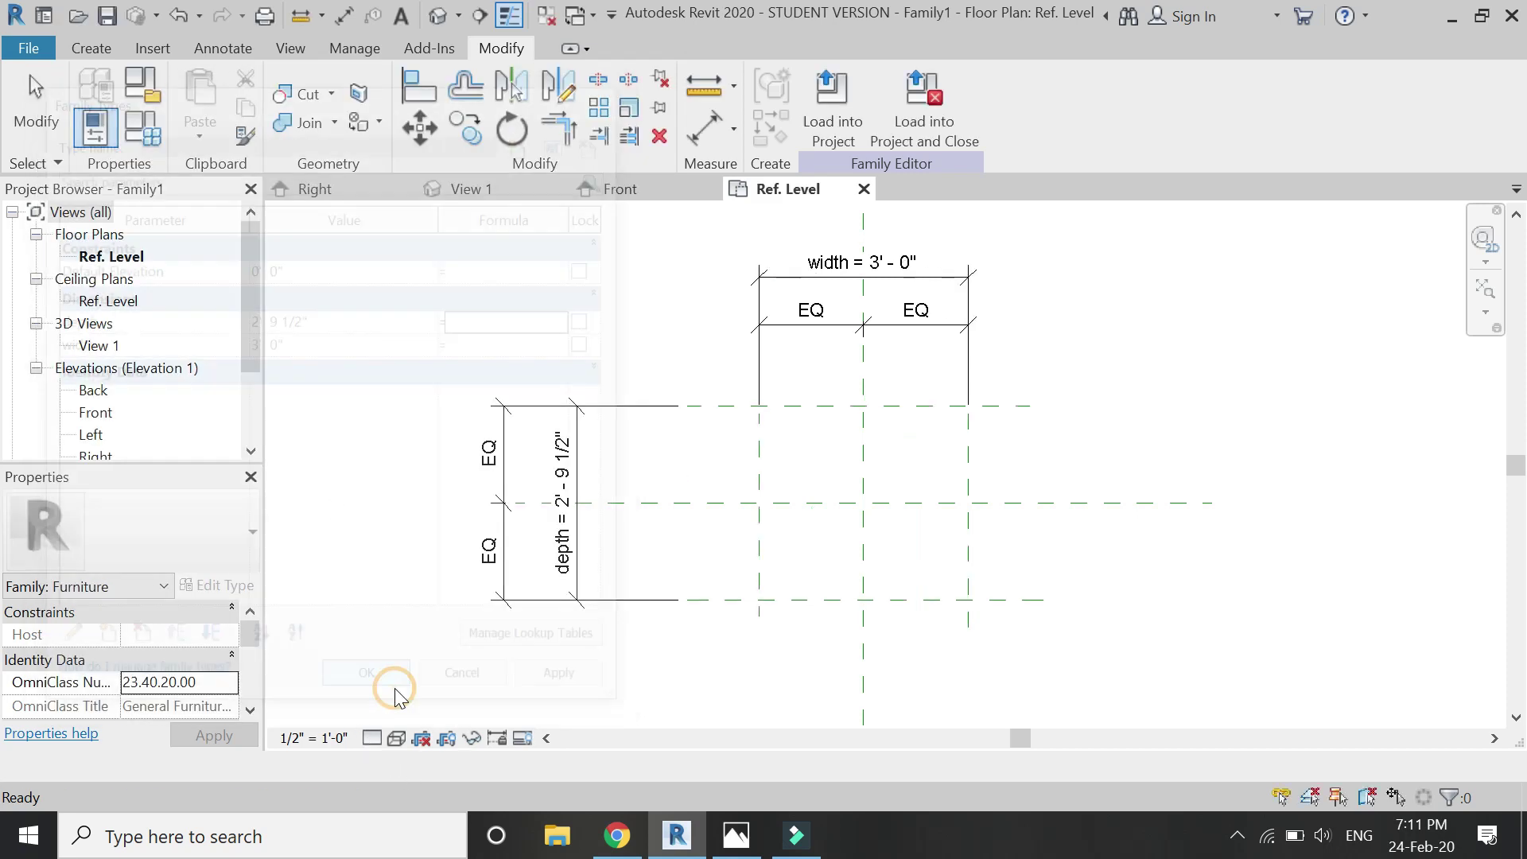
Draw inner left and right vertical reference planes and a horizontal plane just below the top
key("r")
key("p")
scroll(783, 593, "up", 1)
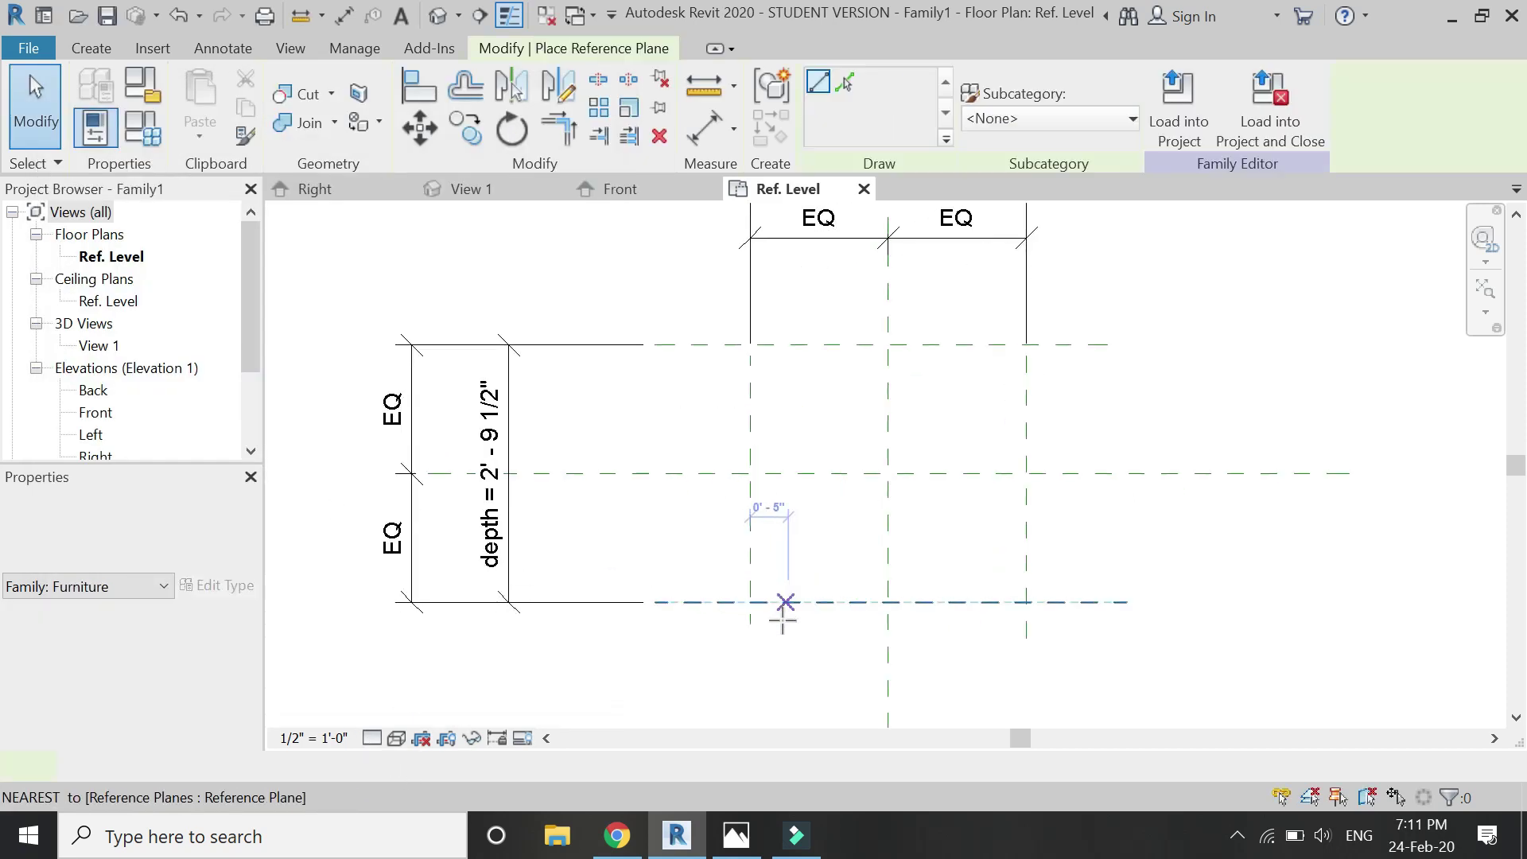
left_click(781, 627)
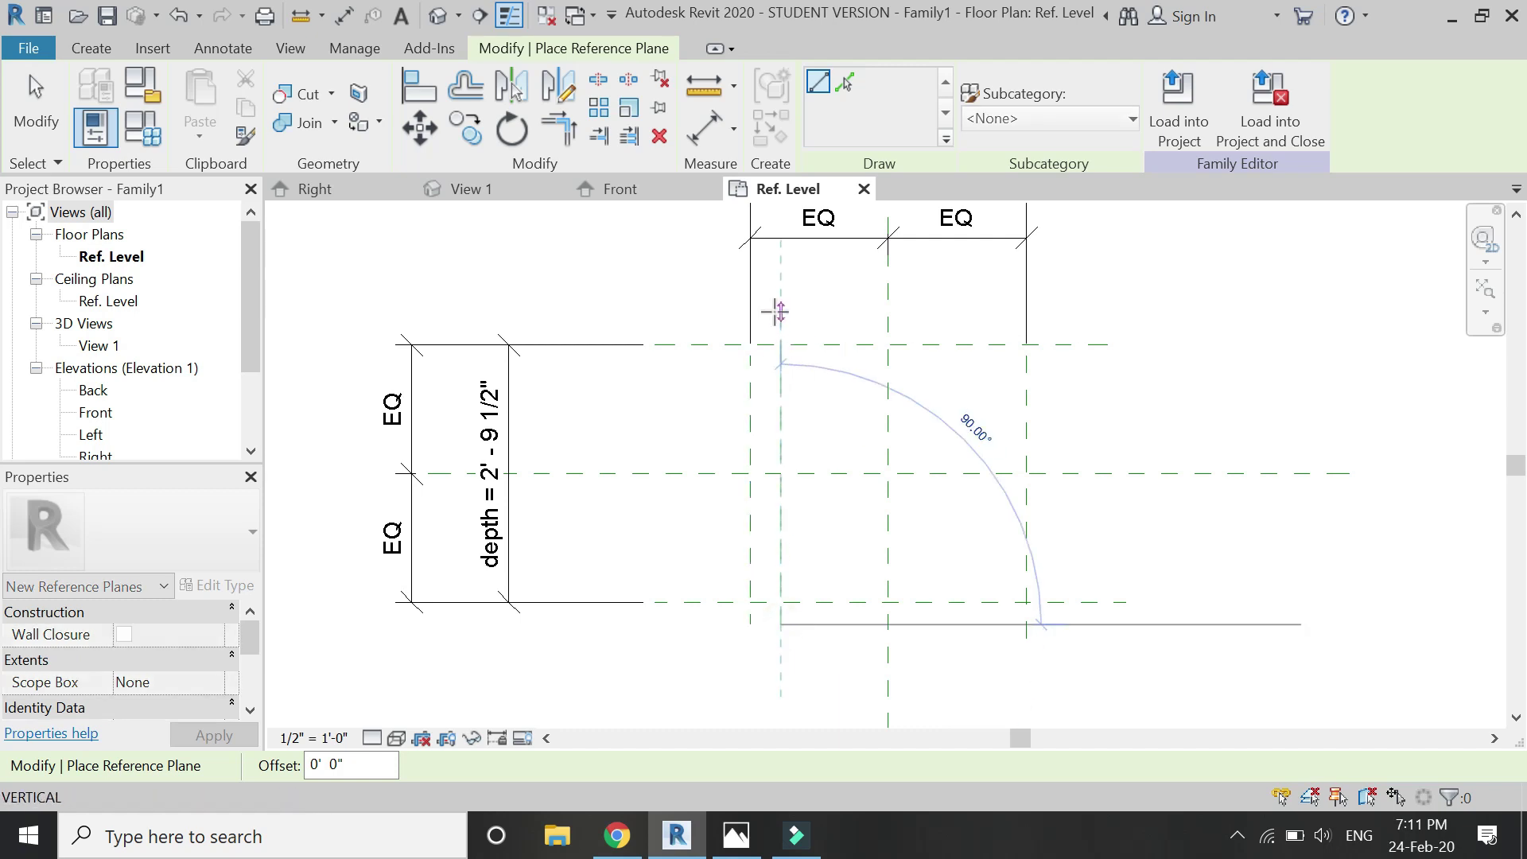
left_click(781, 311)
left_click(996, 640)
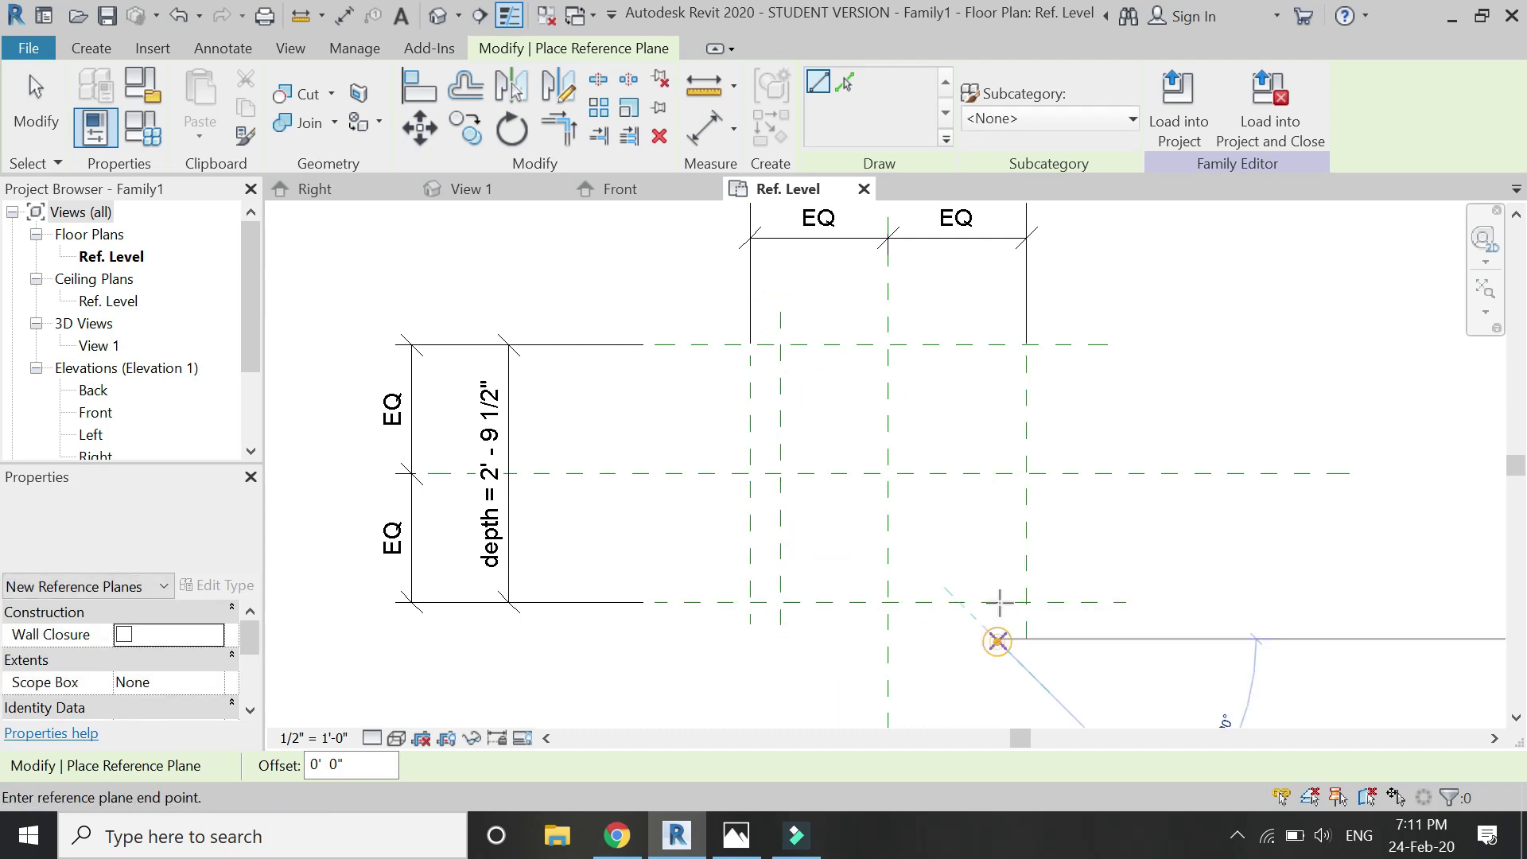
left_click(995, 310)
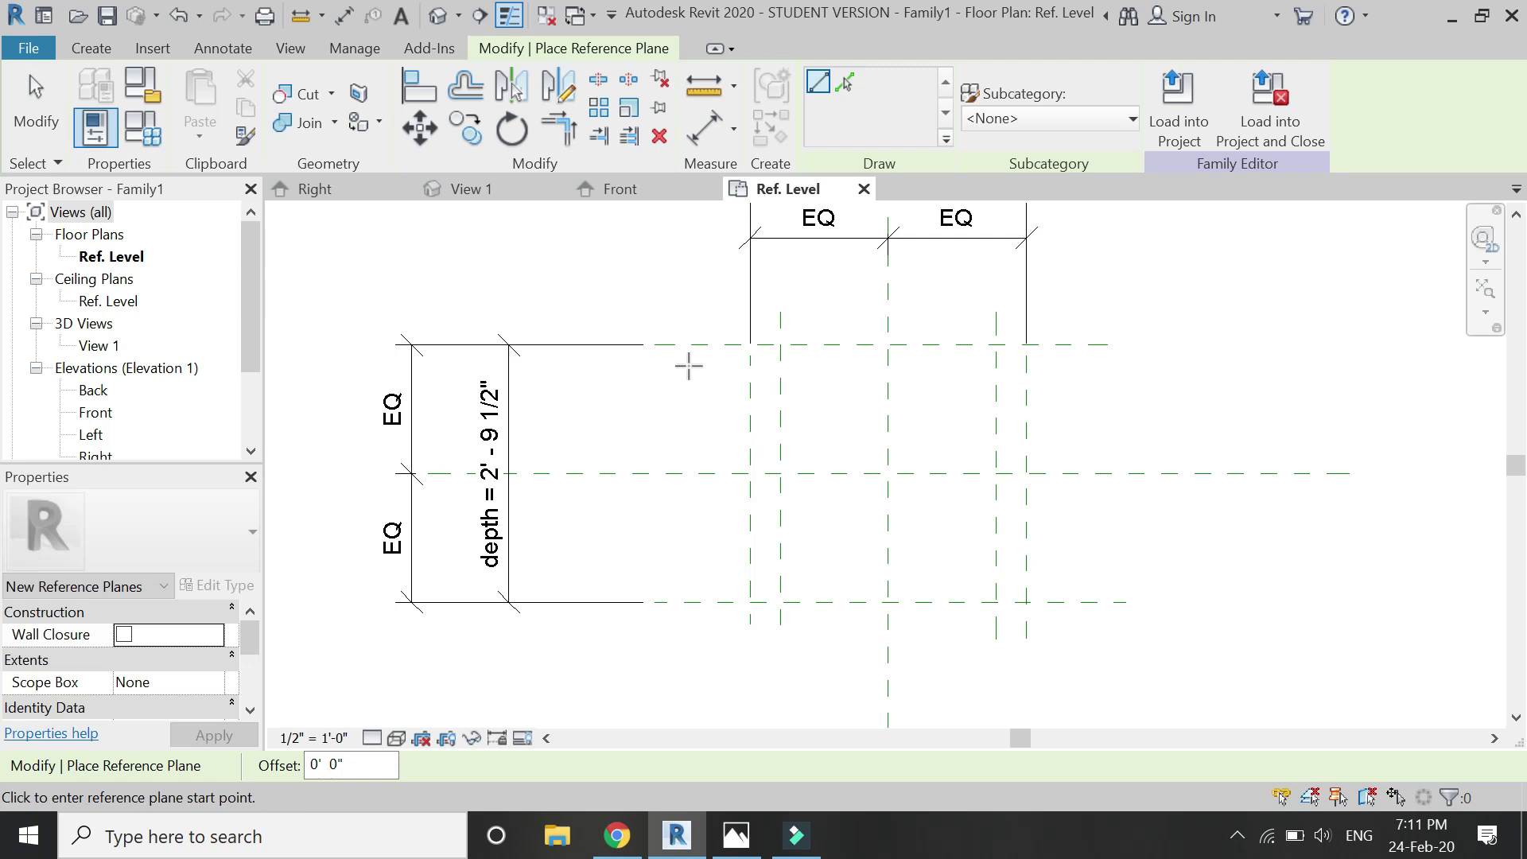
left_click(653, 375)
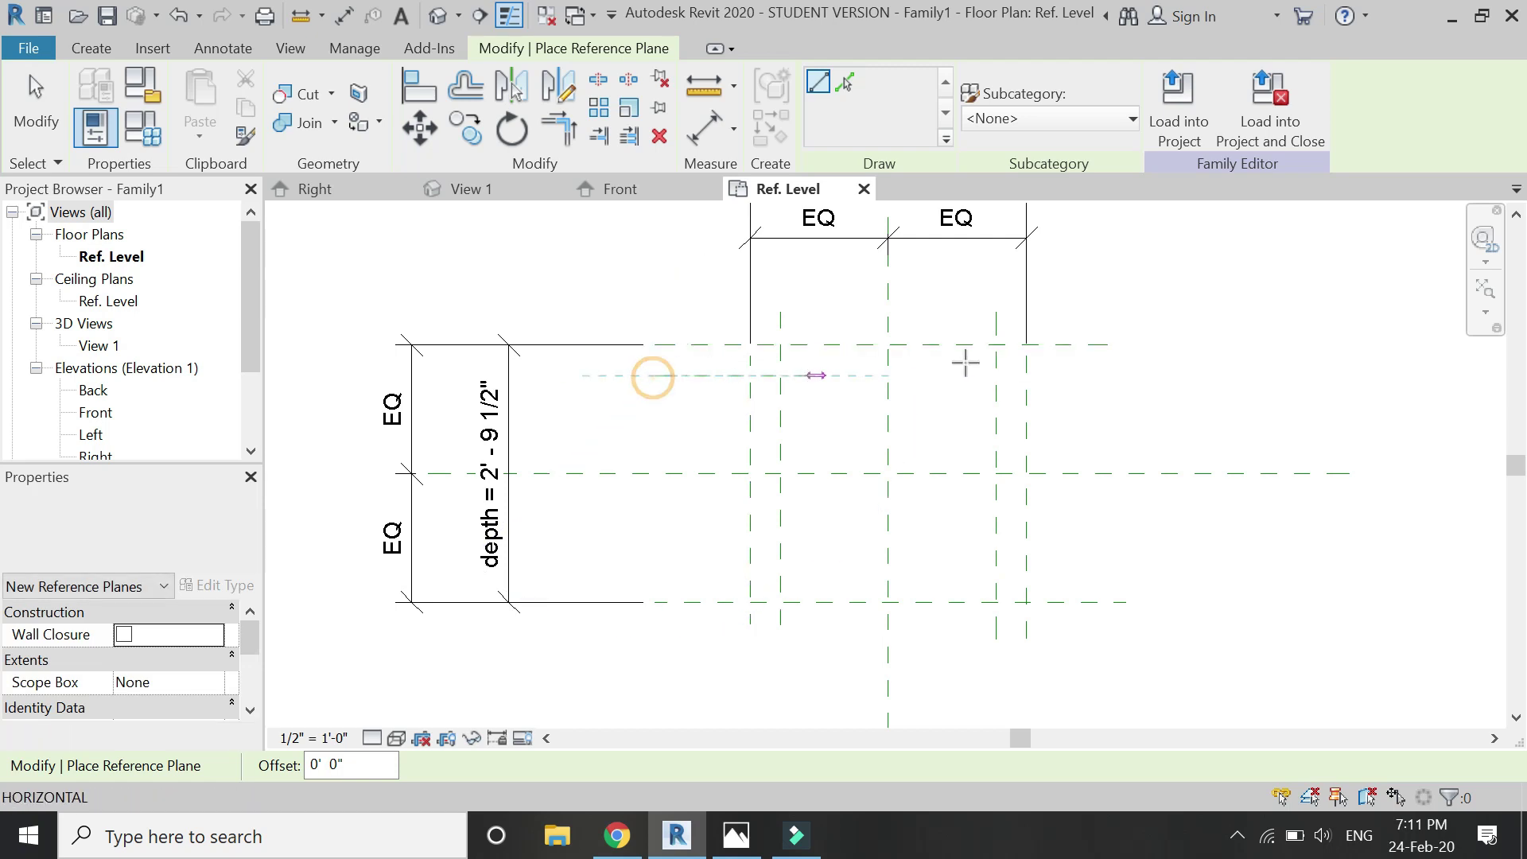
left_click(1108, 375)
key("Escape")
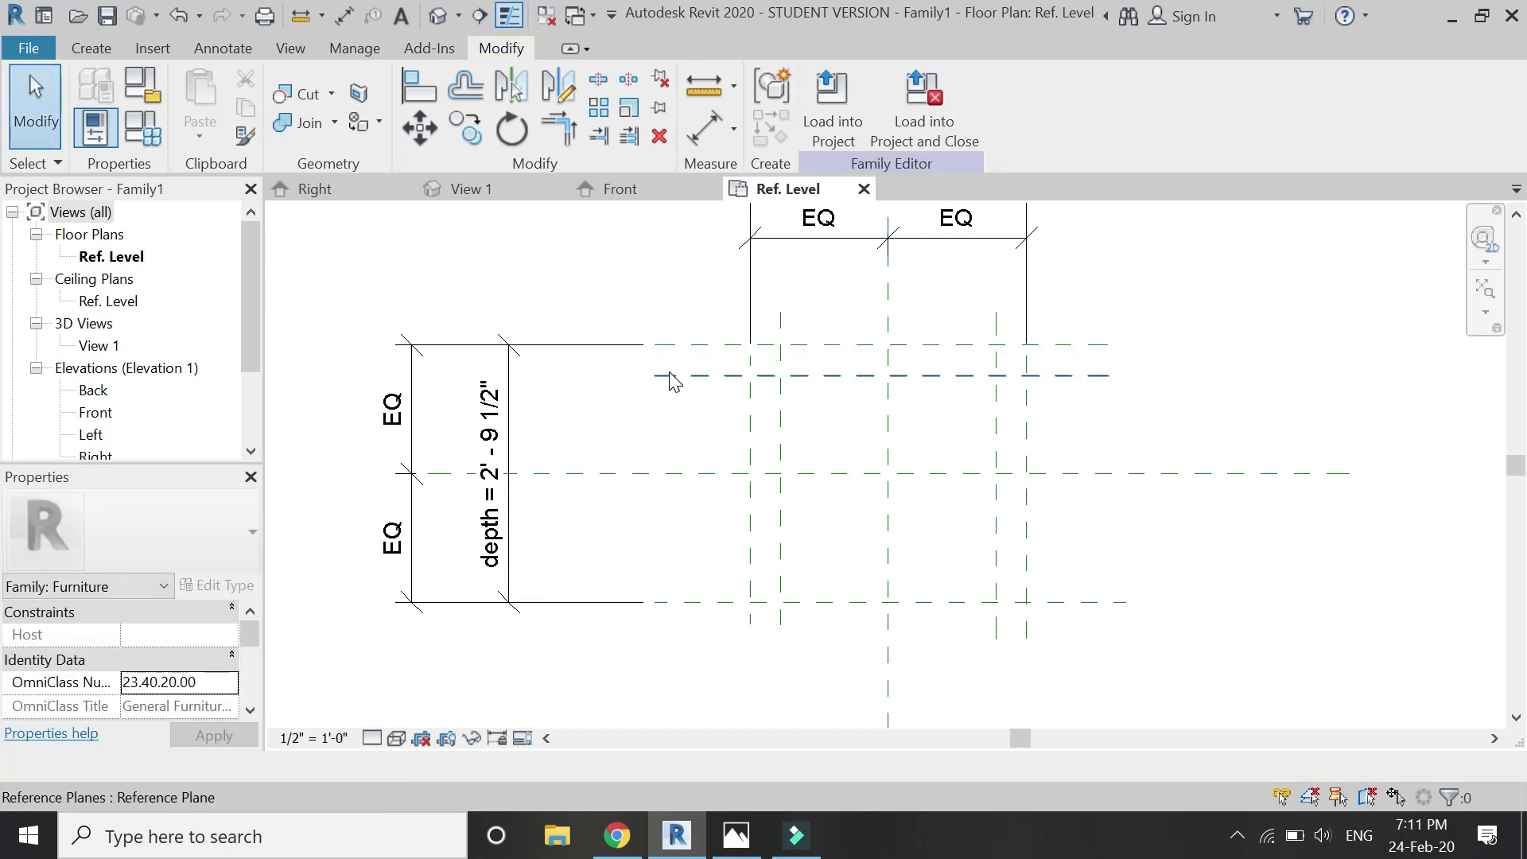
In the Front elevation, draw two horizontal reference planes above the reference level
left_click(641, 197)
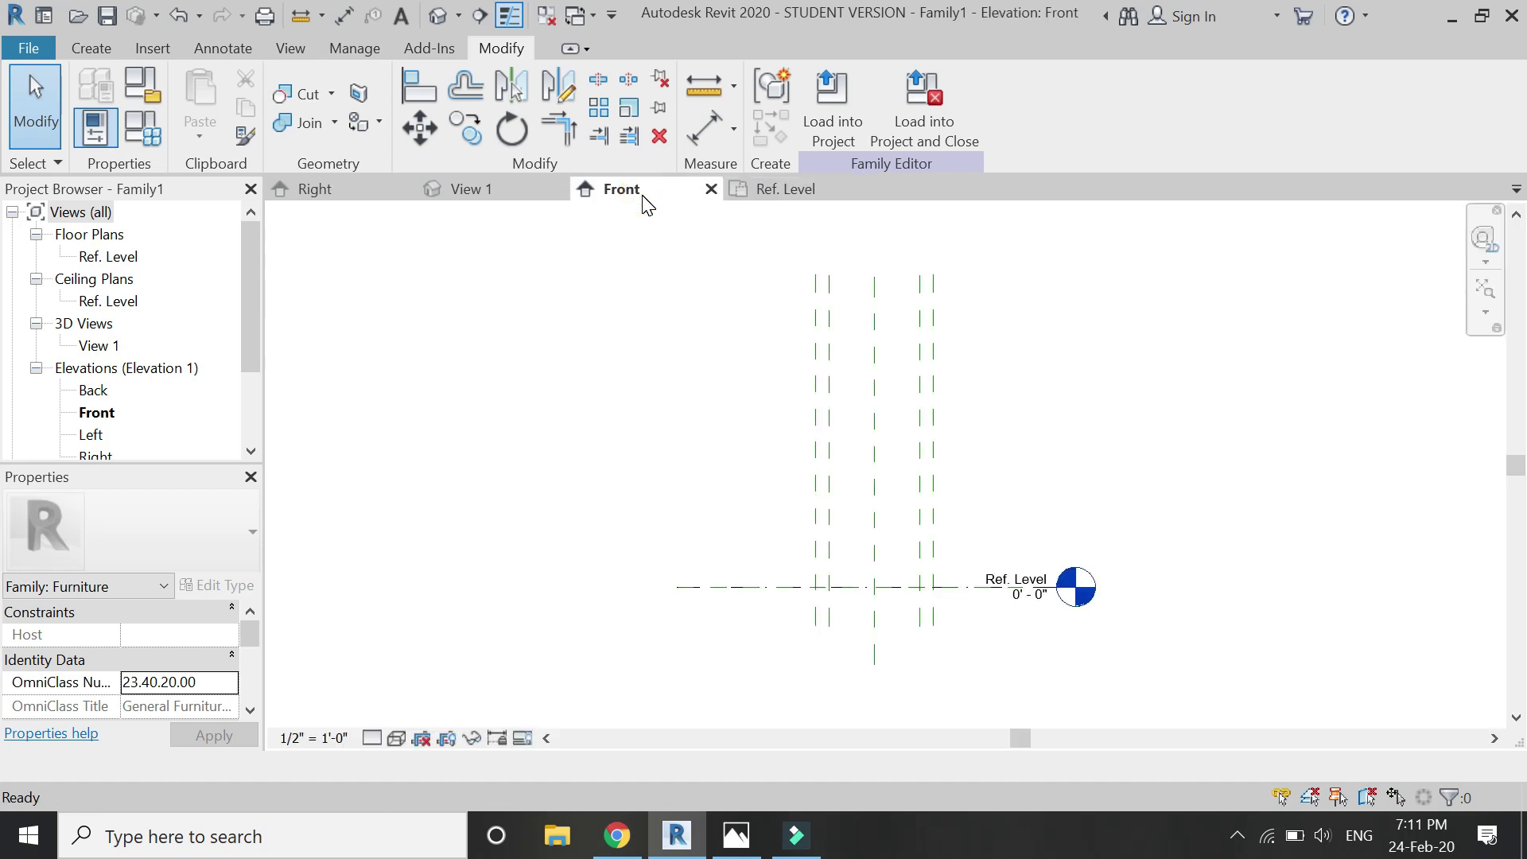
scroll(891, 576, "up", 3)
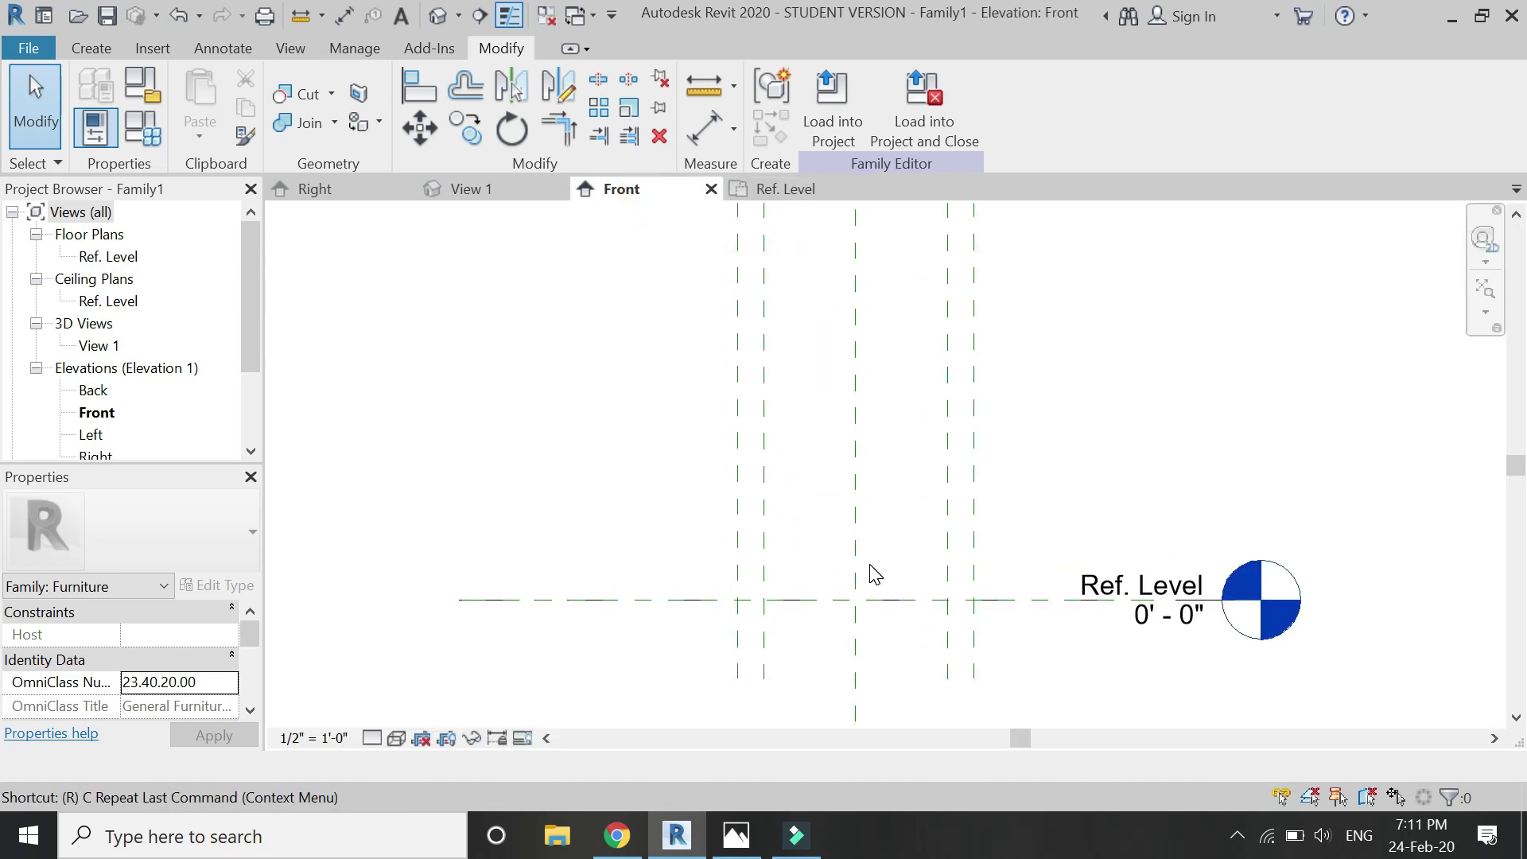
key("r")
key("p")
left_click(453, 501)
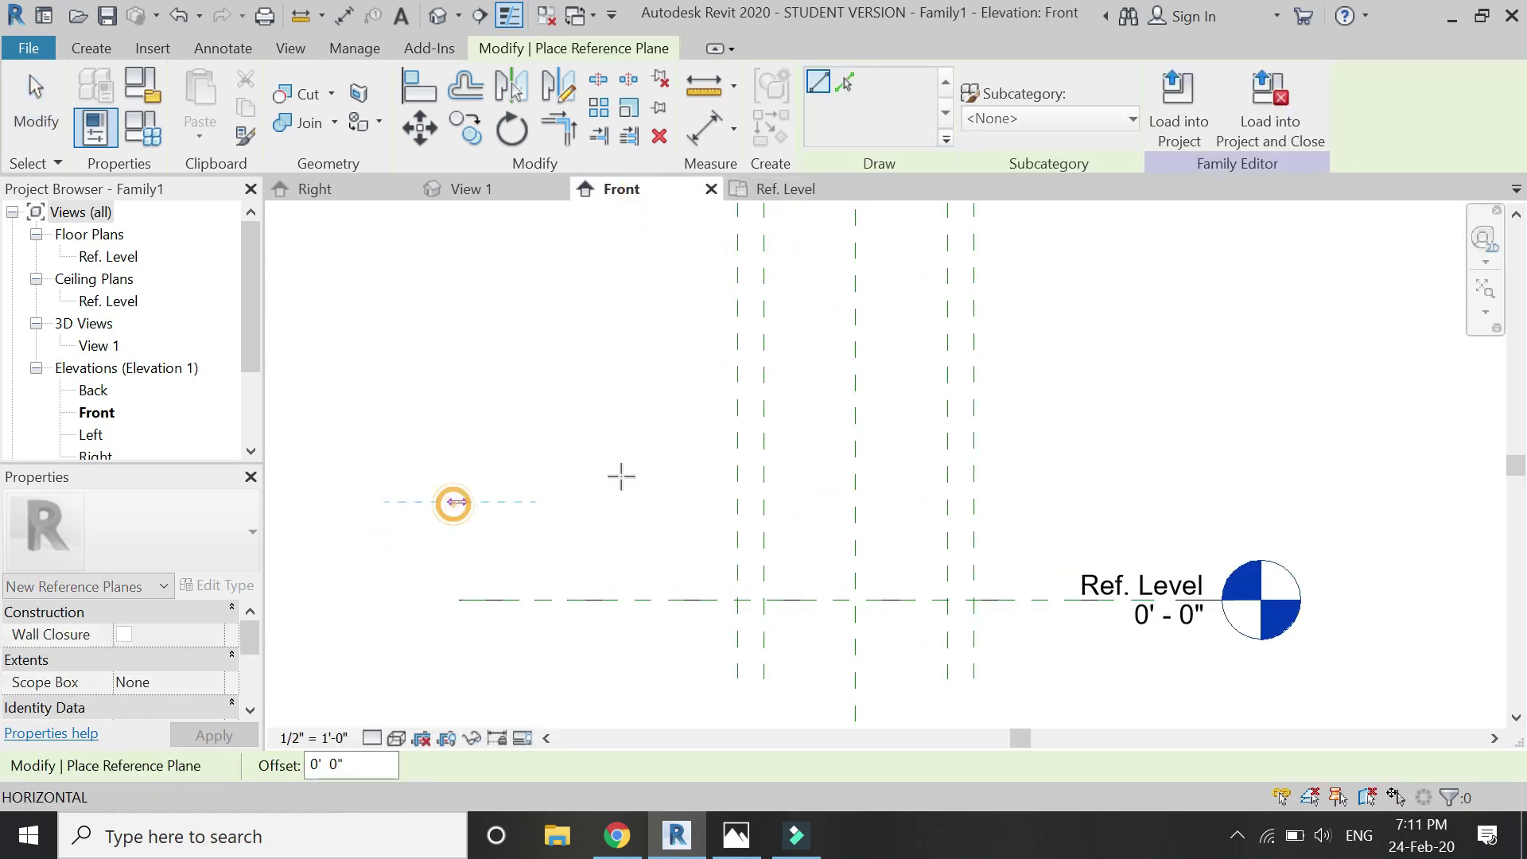
left_click(1235, 493)
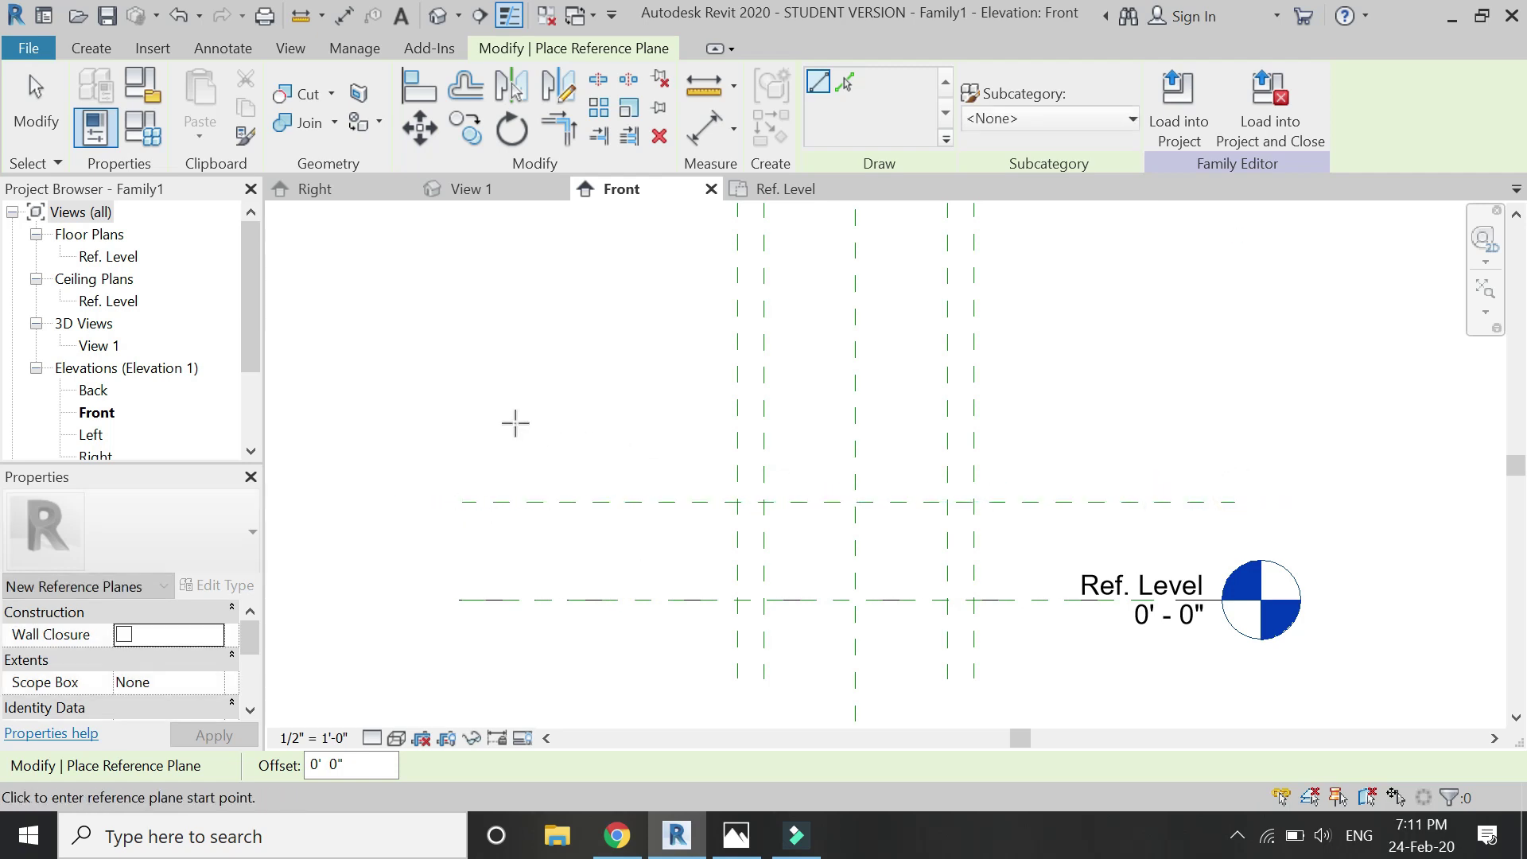
left_click(461, 396)
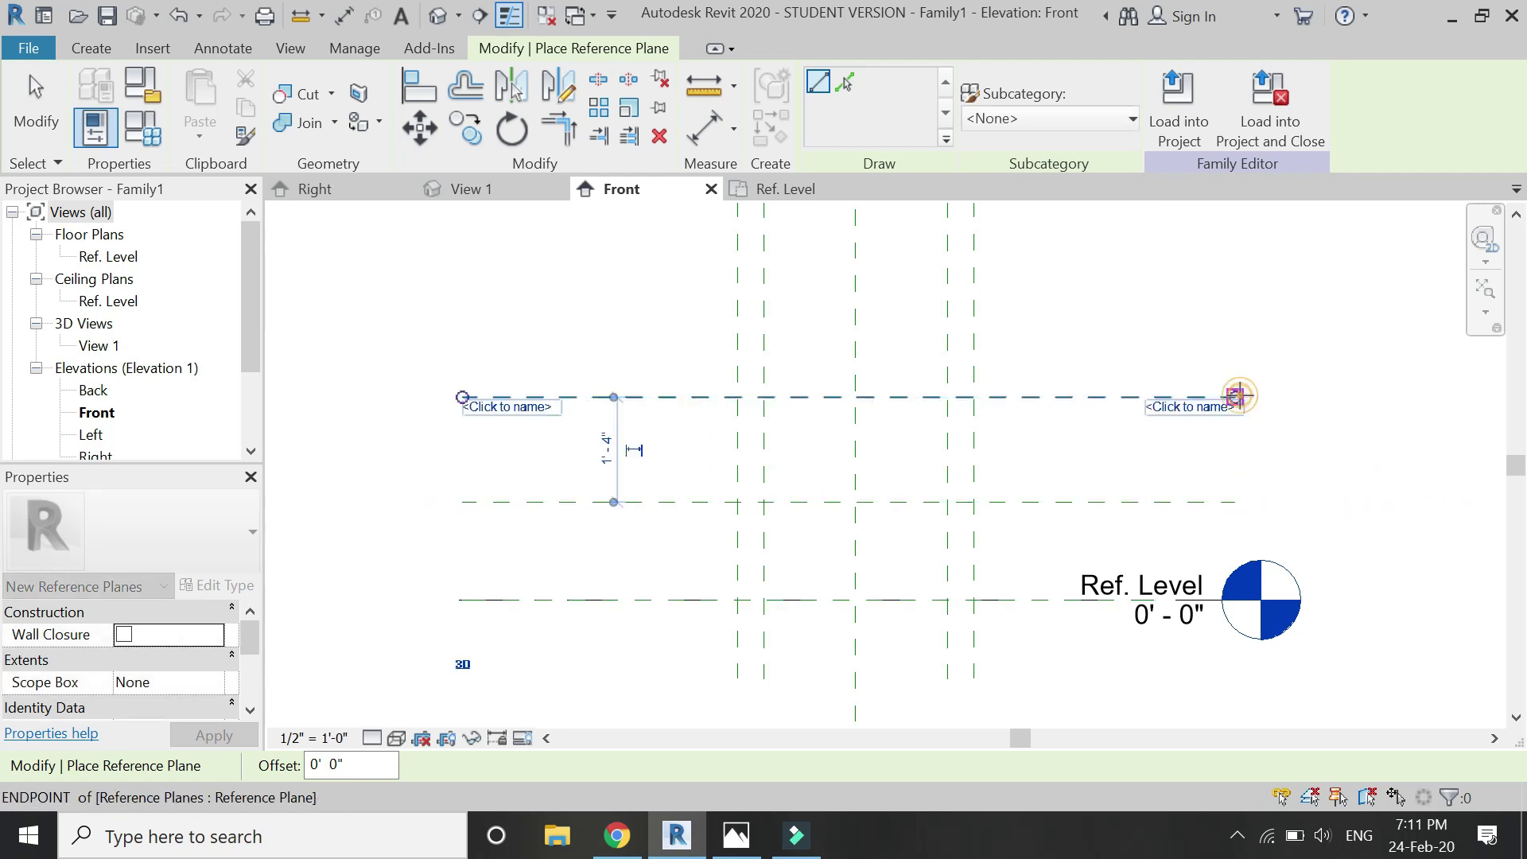
left_click(1237, 393)
Dimension the seat height (1'-3") and overall height (2'-7") from the reference level
key("d")
key("i")
scroll(682, 562, "down", 2)
left_click(668, 650)
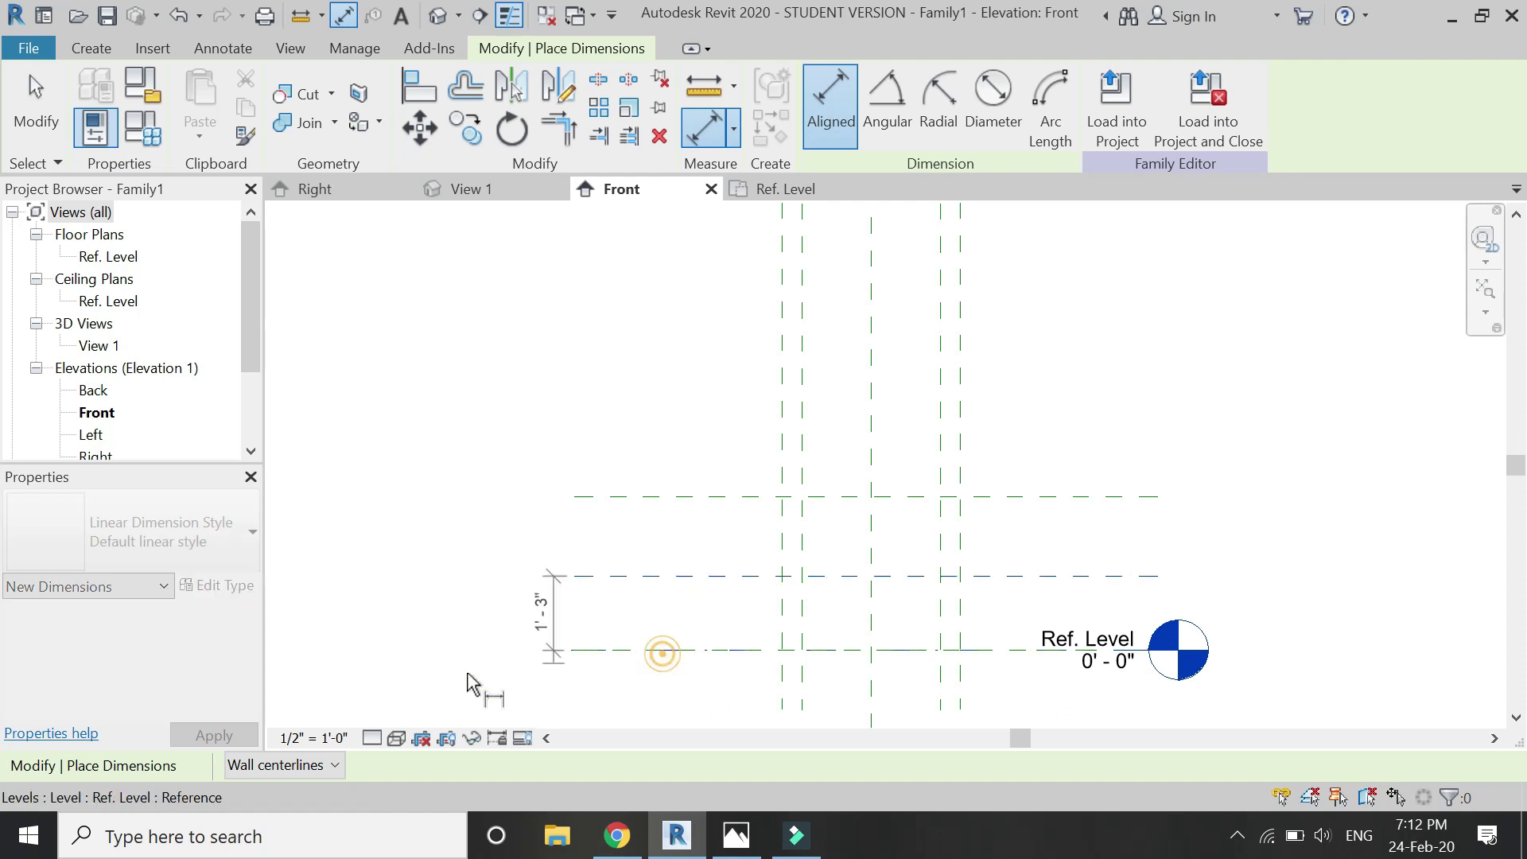
left_click(449, 672)
left_click(700, 650)
left_click(700, 495)
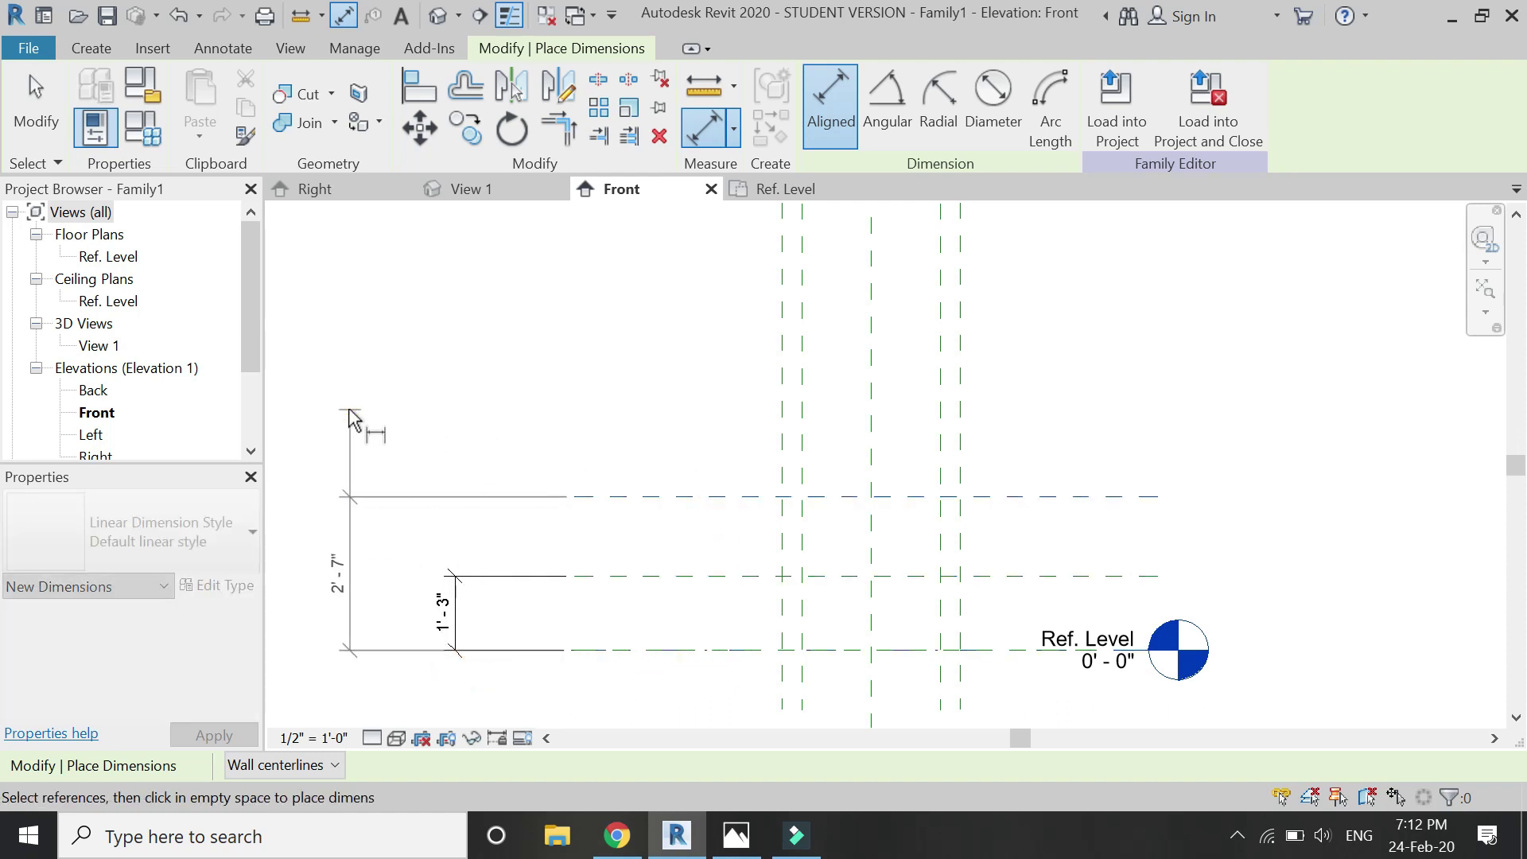
left_click(351, 416)
key("Escape")
key("Escape")
Label the 1'-3" dimension as seat height and the 2'-7" dimension as total height
left_click(450, 612)
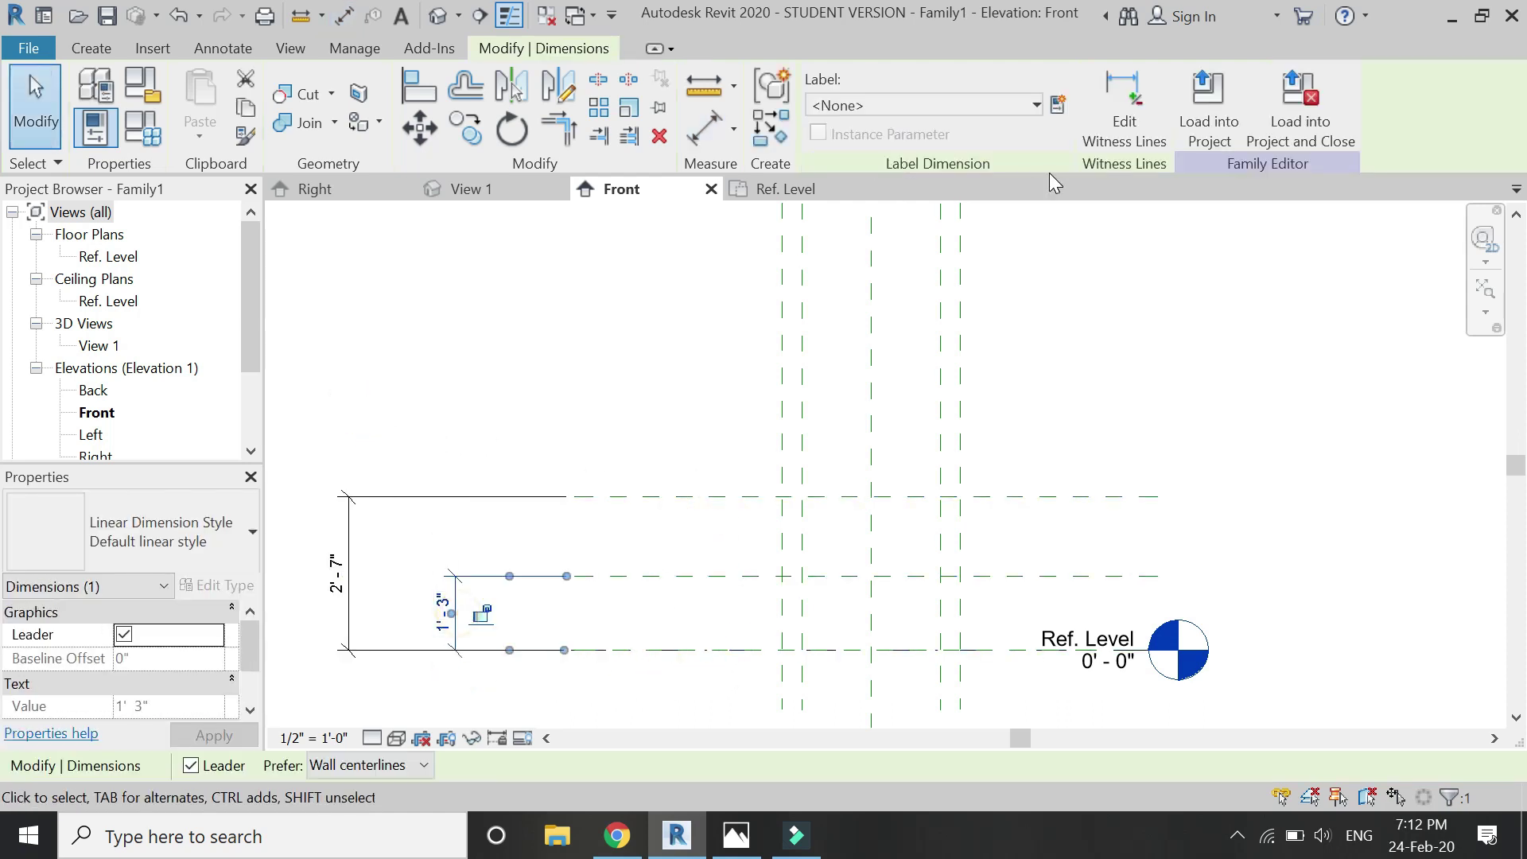
left_click(1058, 104)
type("seat height")
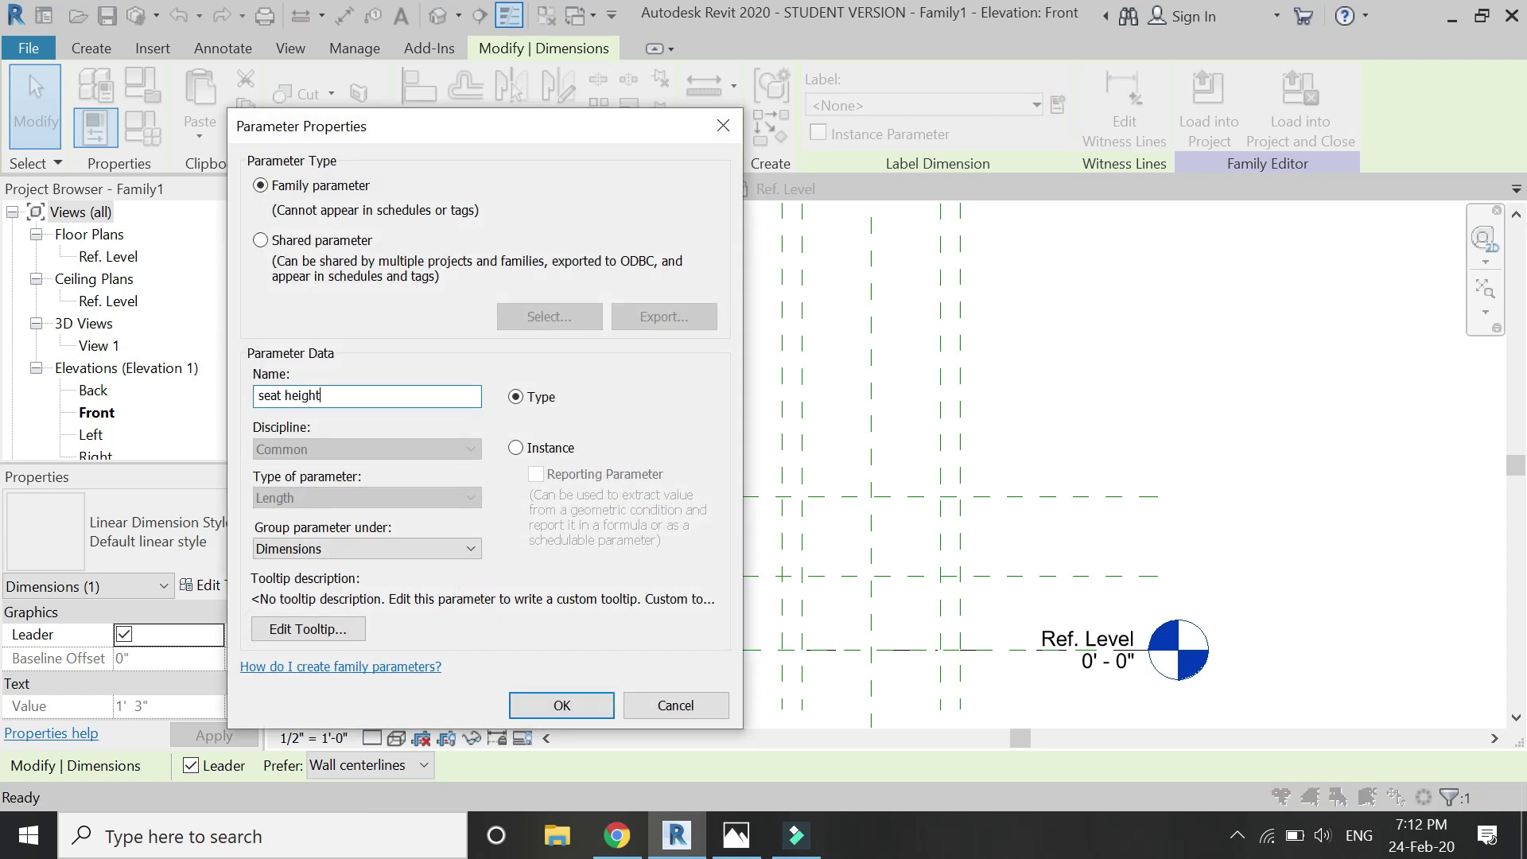
key("Return")
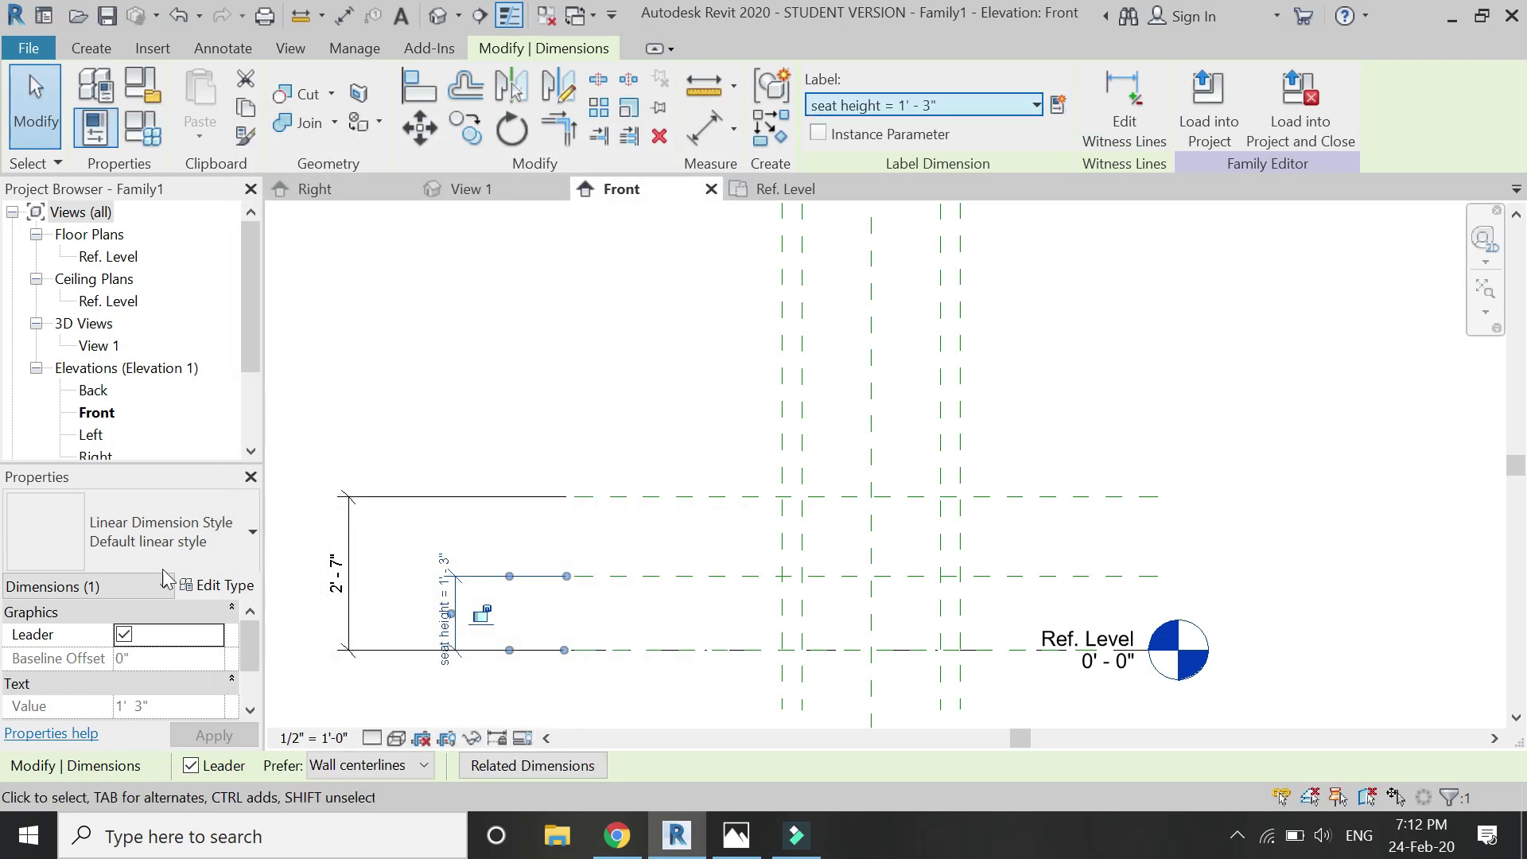
left_click(1058, 104)
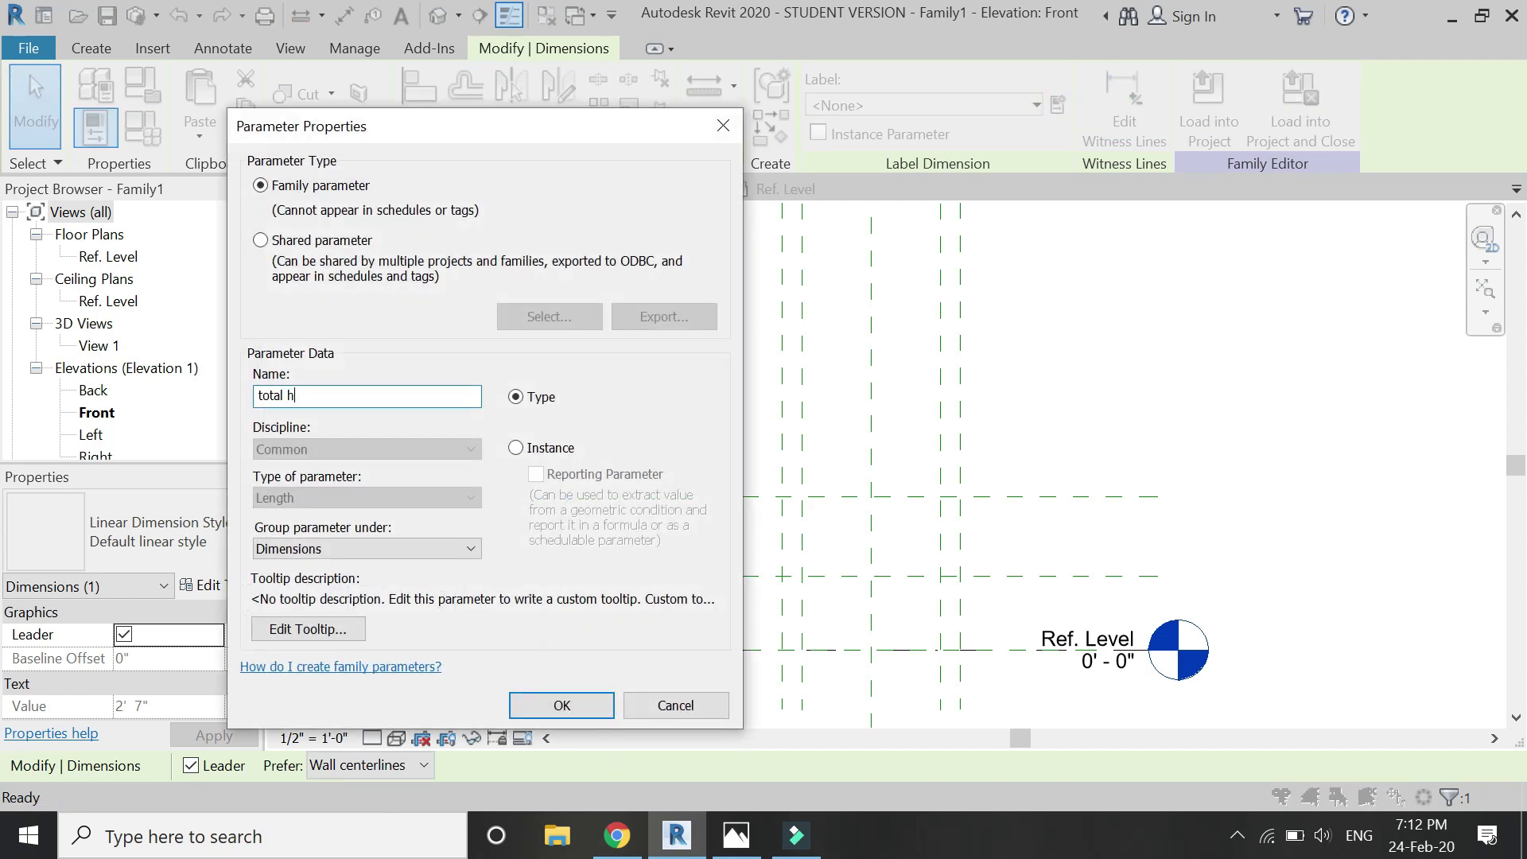
type("total height")
key("Return")
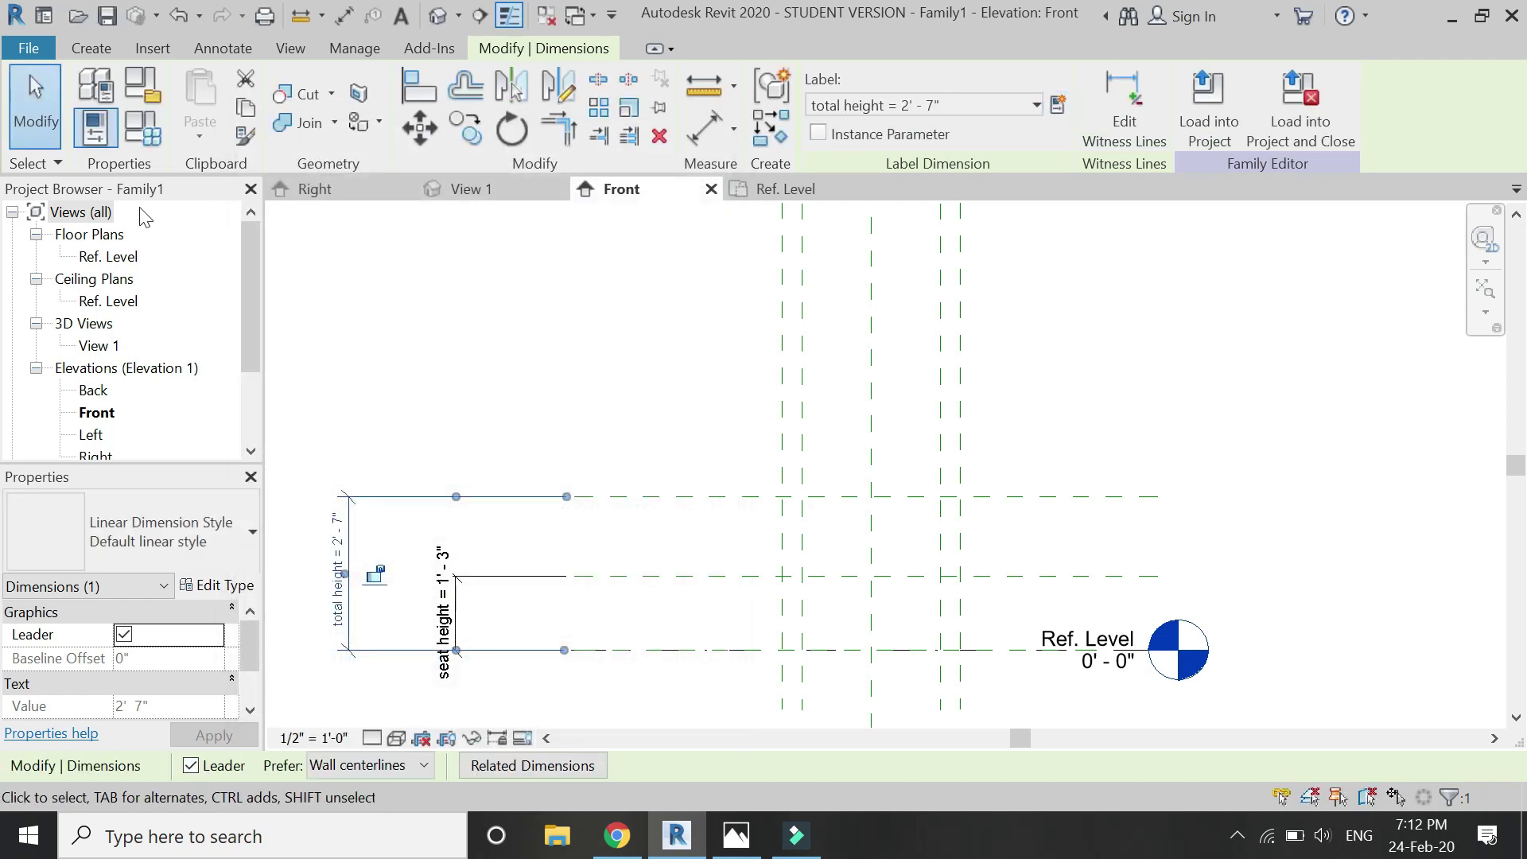
In Family Types, set total height to 2' 9" and seat height to 1' 4"
left_click(144, 137)
left_click(290, 372)
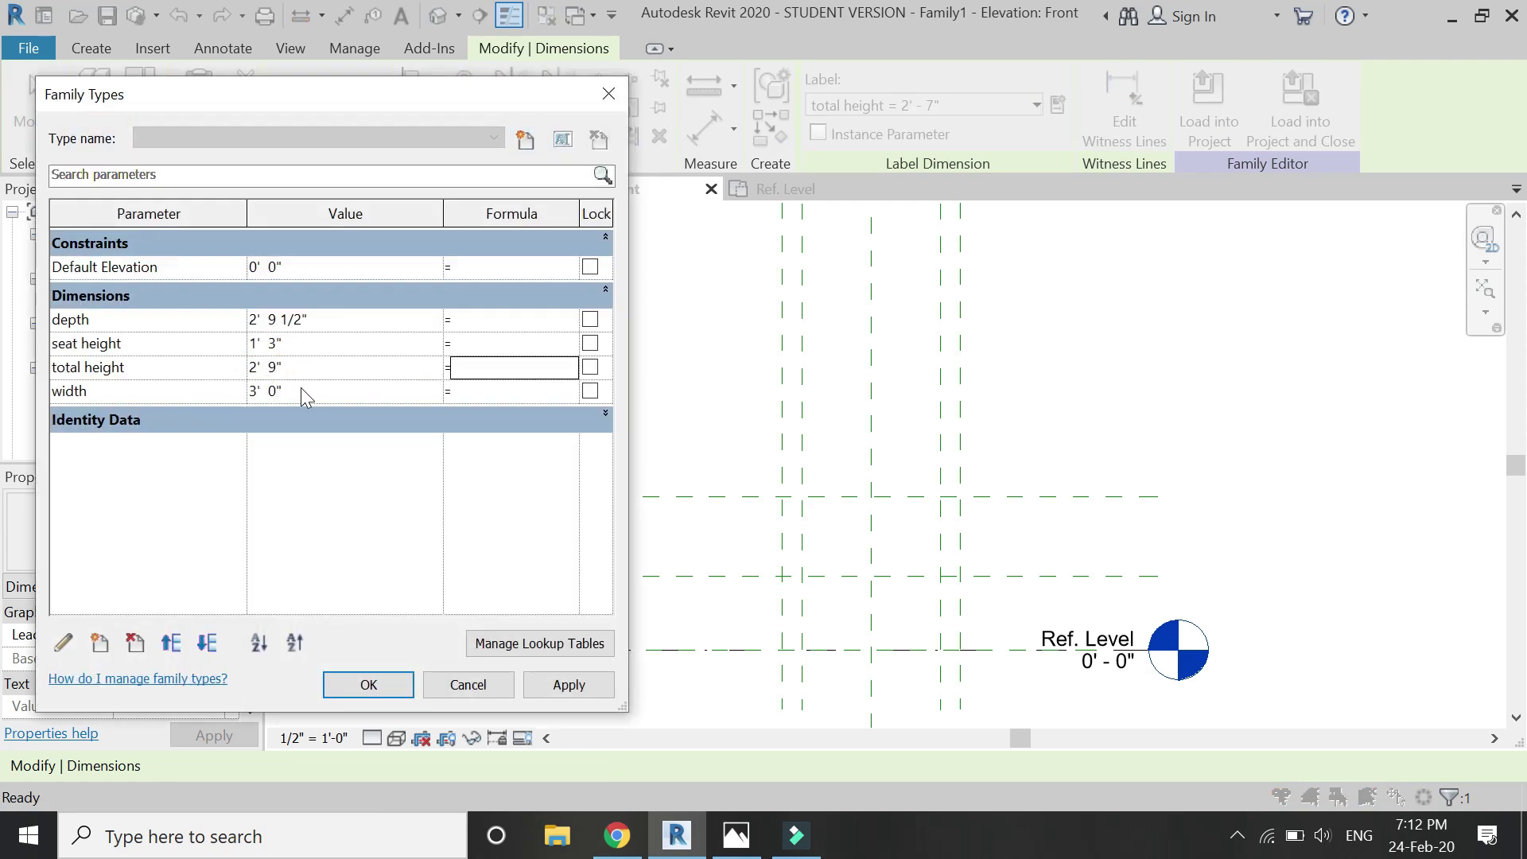
left_click(311, 343)
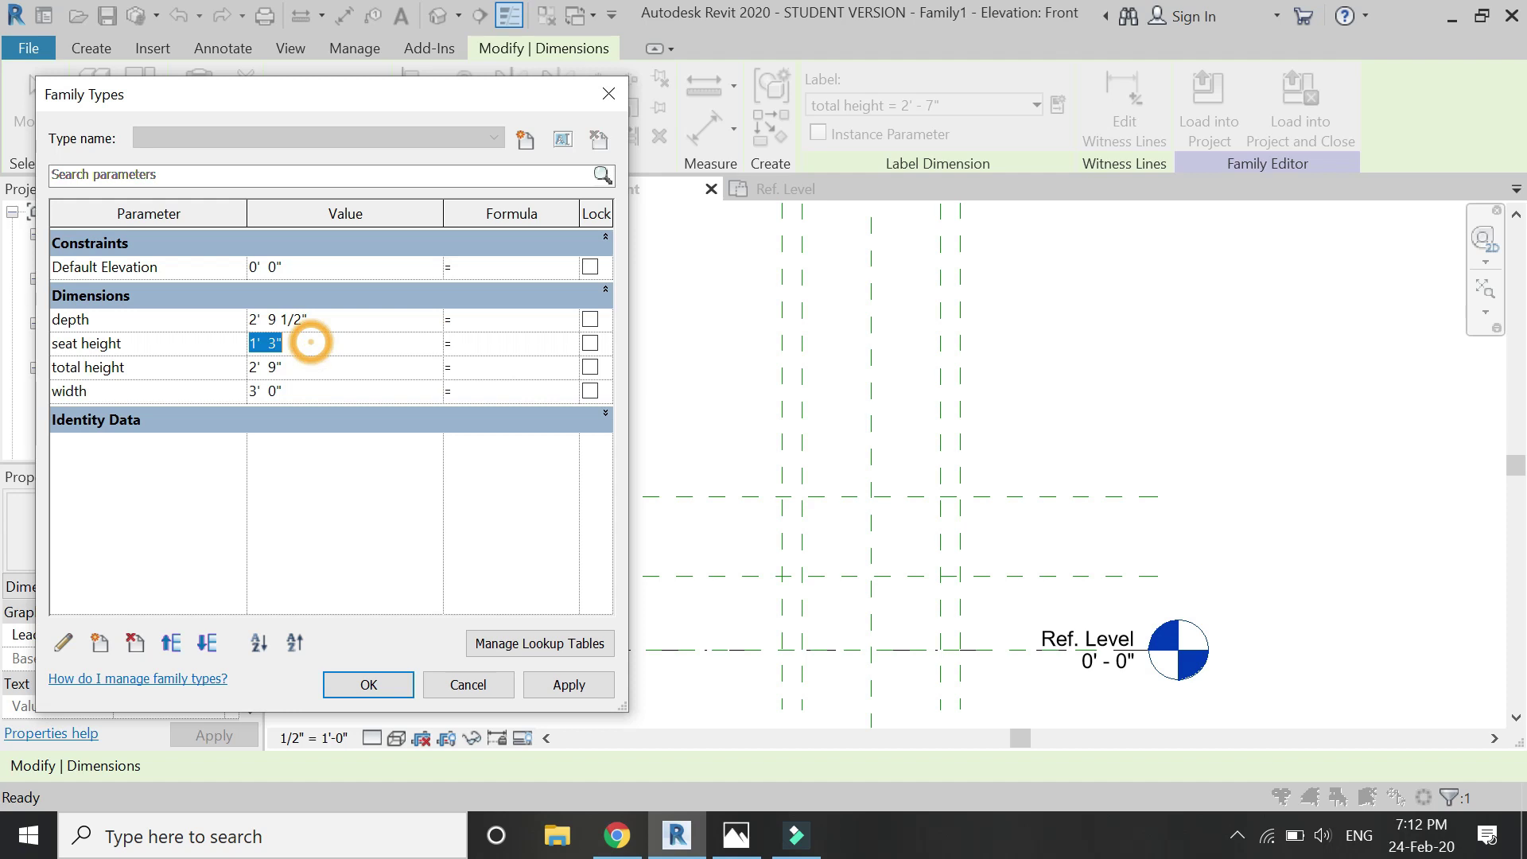
left_click(369, 685)
Sketch a solid rectangular extrusion 3' 0" wide and 2' 9" high between the reference planes
left_click(90, 49)
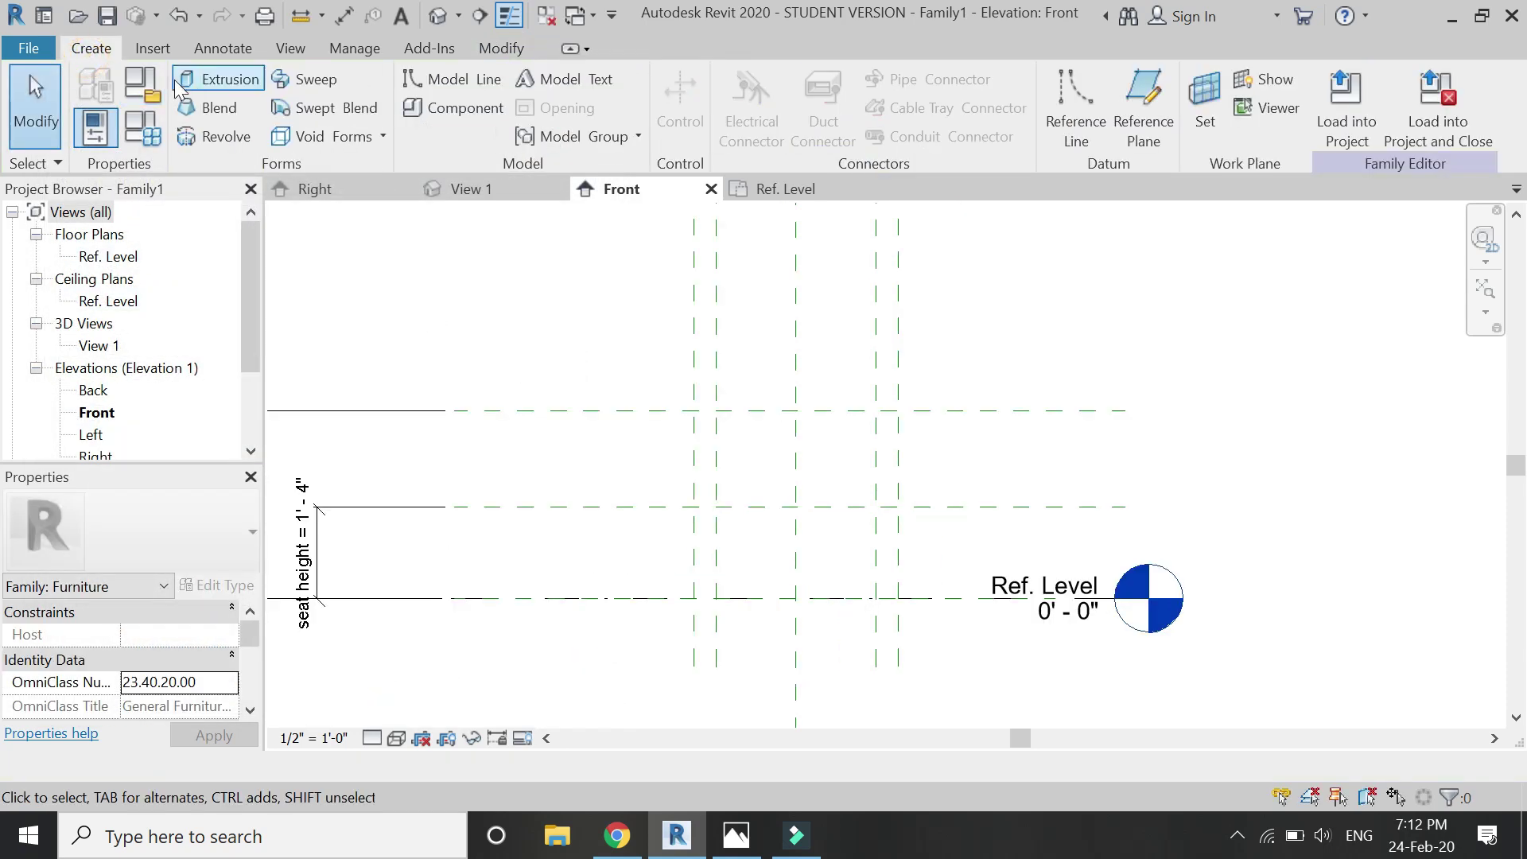
left_click(213, 77)
left_click(896, 82)
left_click(693, 411)
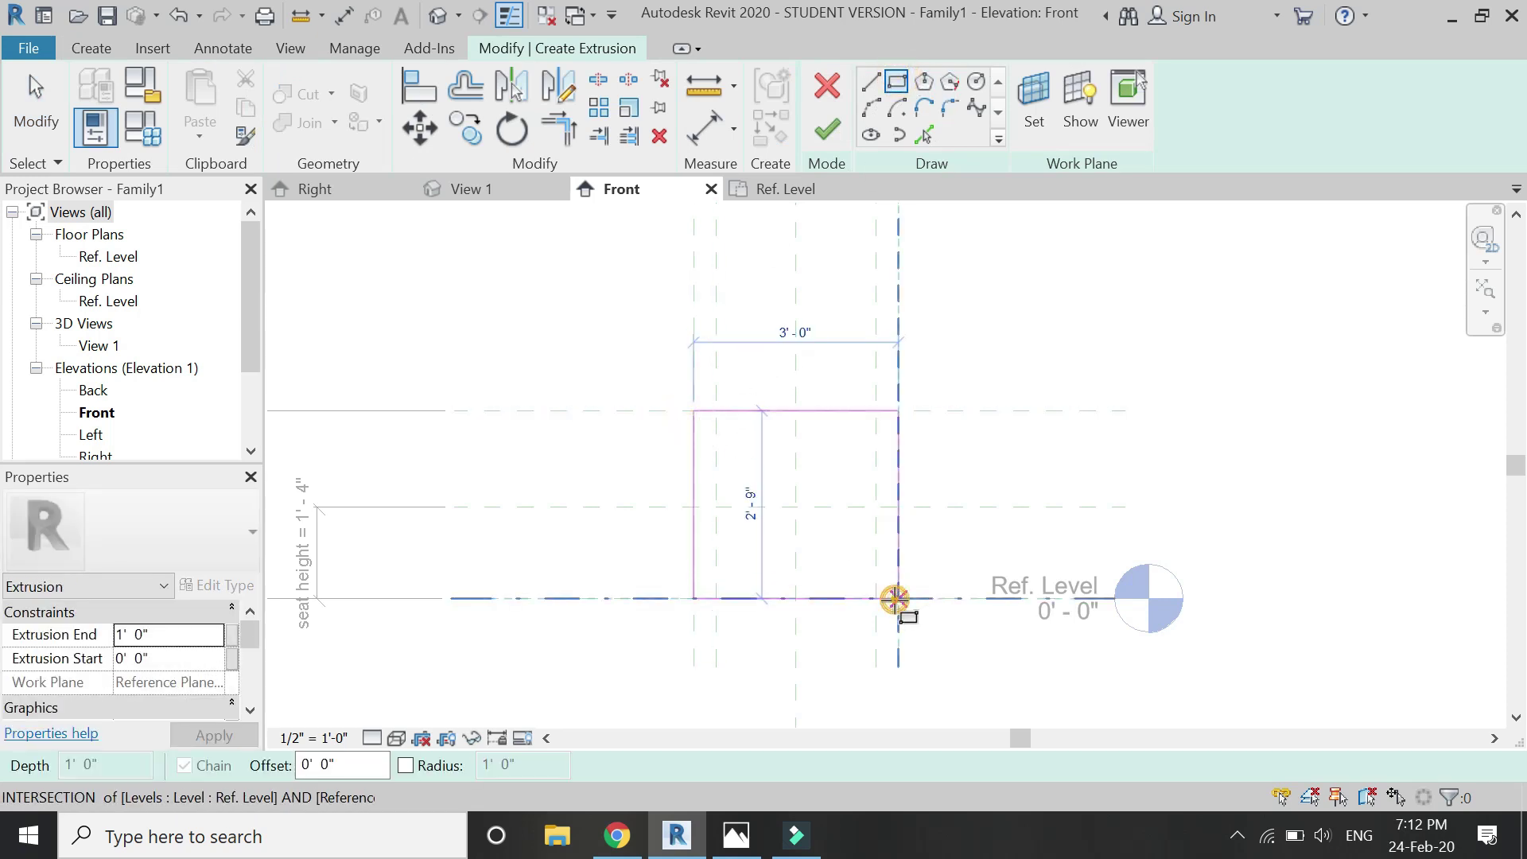
left_click(897, 598)
left_click(839, 135)
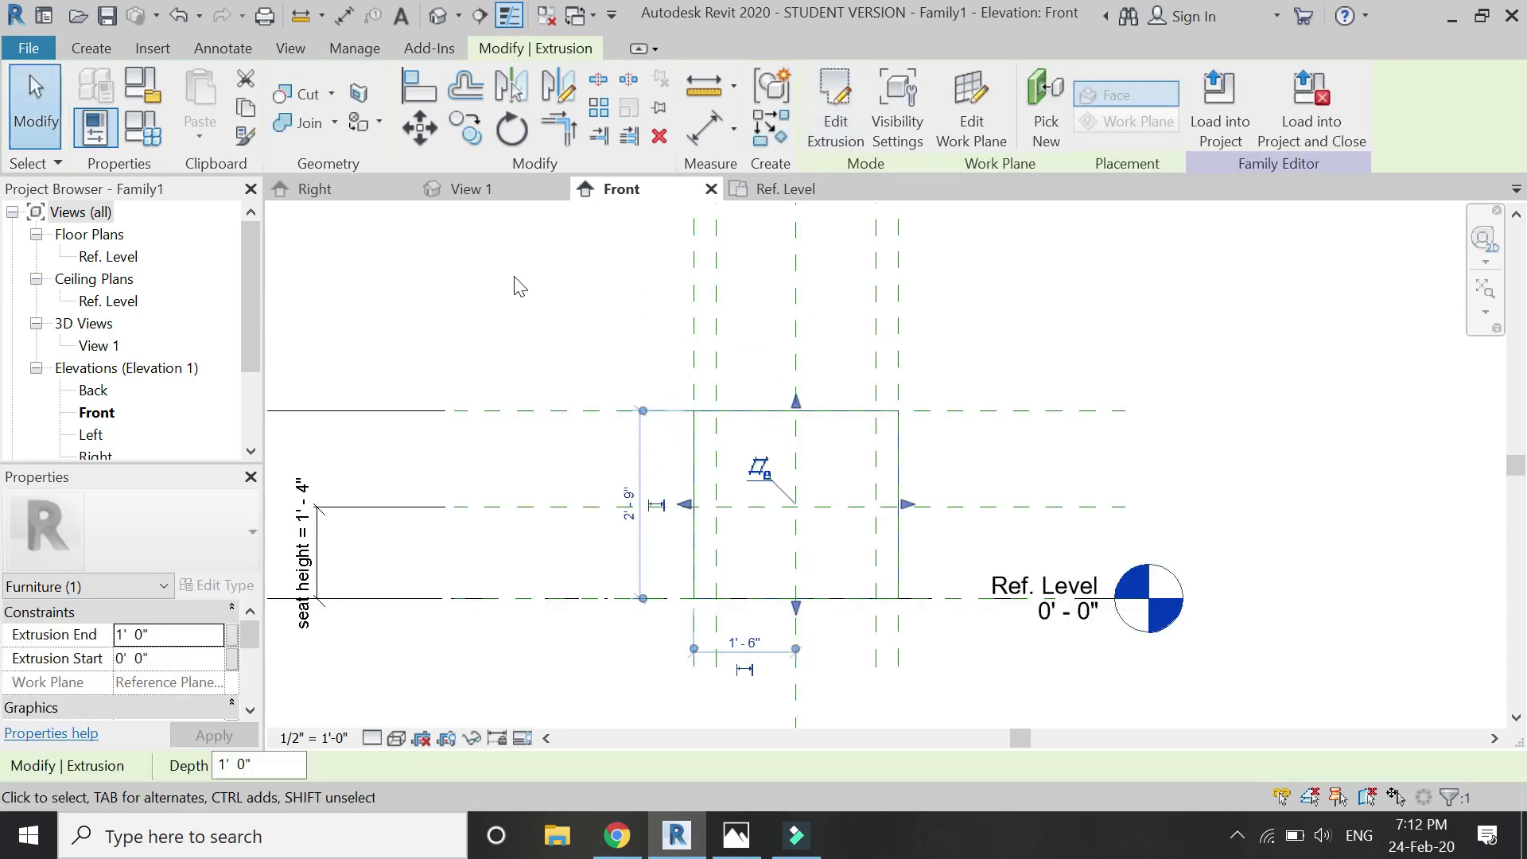
In the Ref. Level plan, stretch the extrusion to the back and front depth planes
left_click(755, 190)
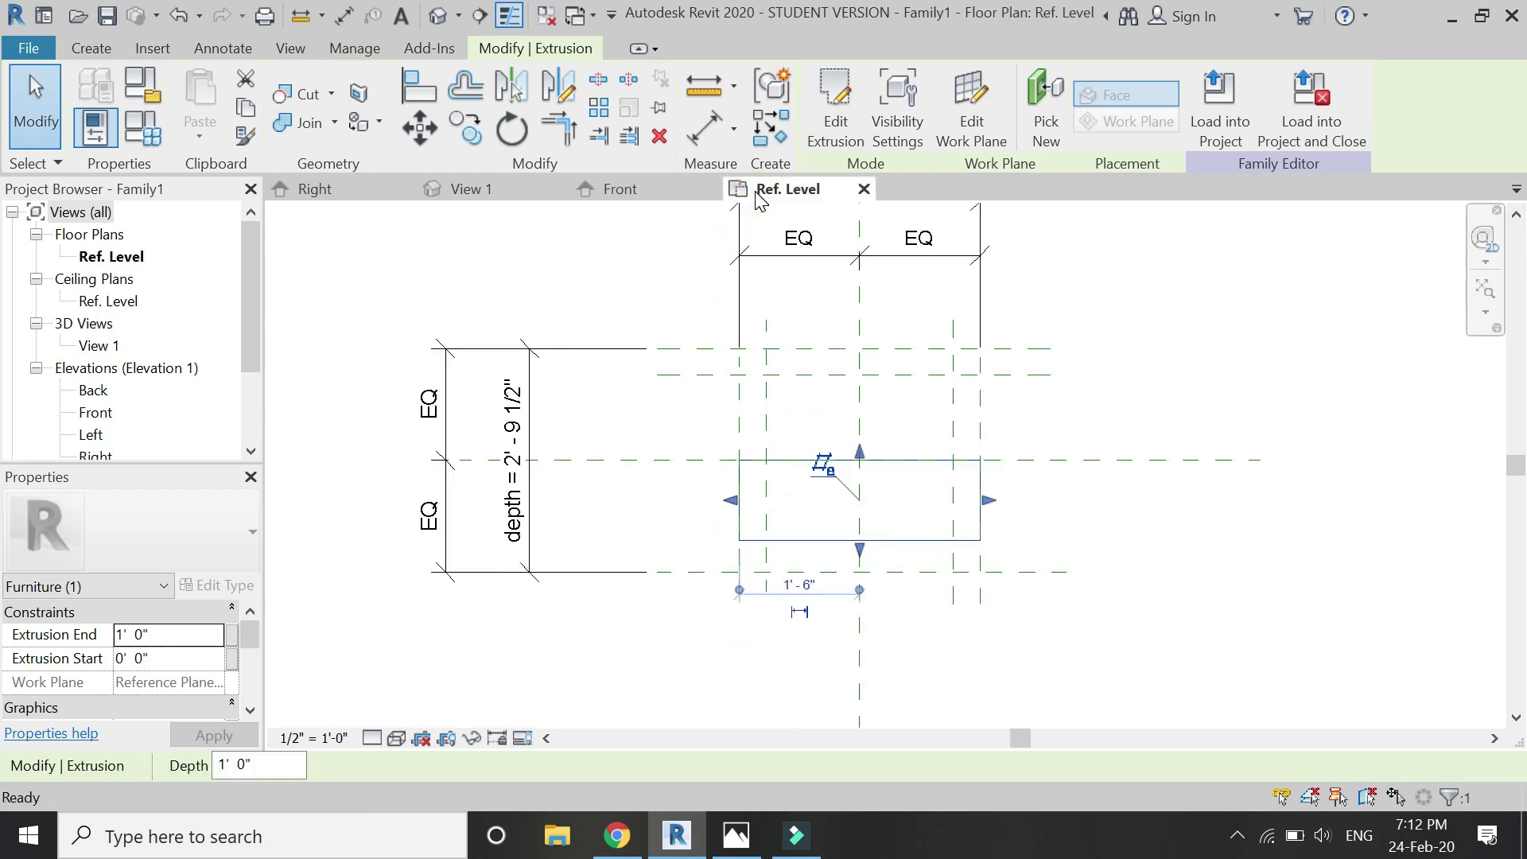
left_click_drag(857, 471, 857, 322)
left_click_drag(858, 598, 860, 620)
left_click(1187, 552)
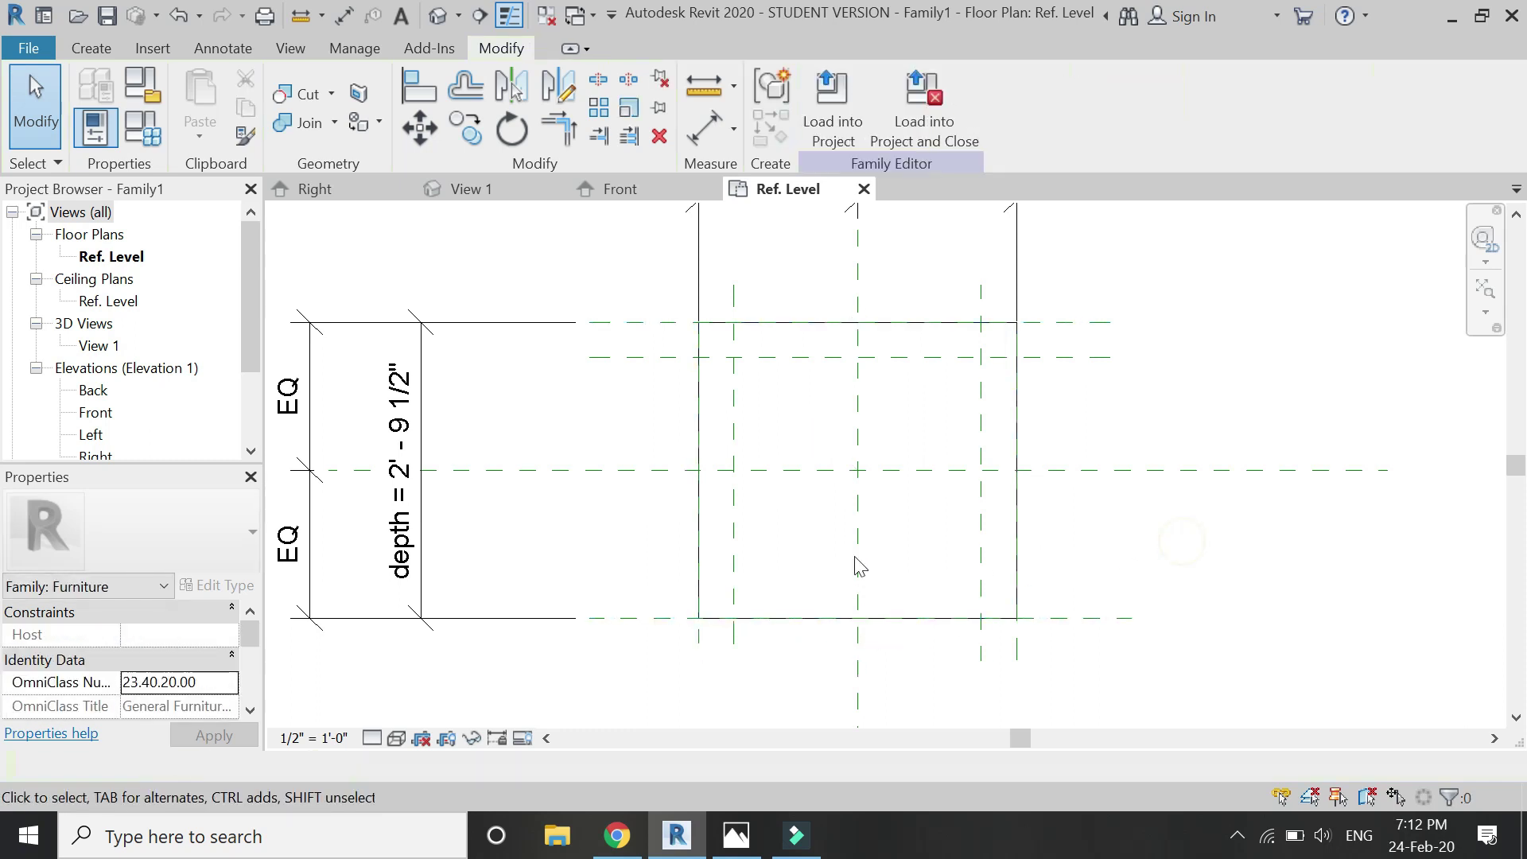
middle_click_drag(743, 555, 704, 562)
left_click(91, 49)
Start a void extrusion with its work plane picked on the box's top edge
left_click(295, 142)
left_click(342, 175)
left_click(1021, 114)
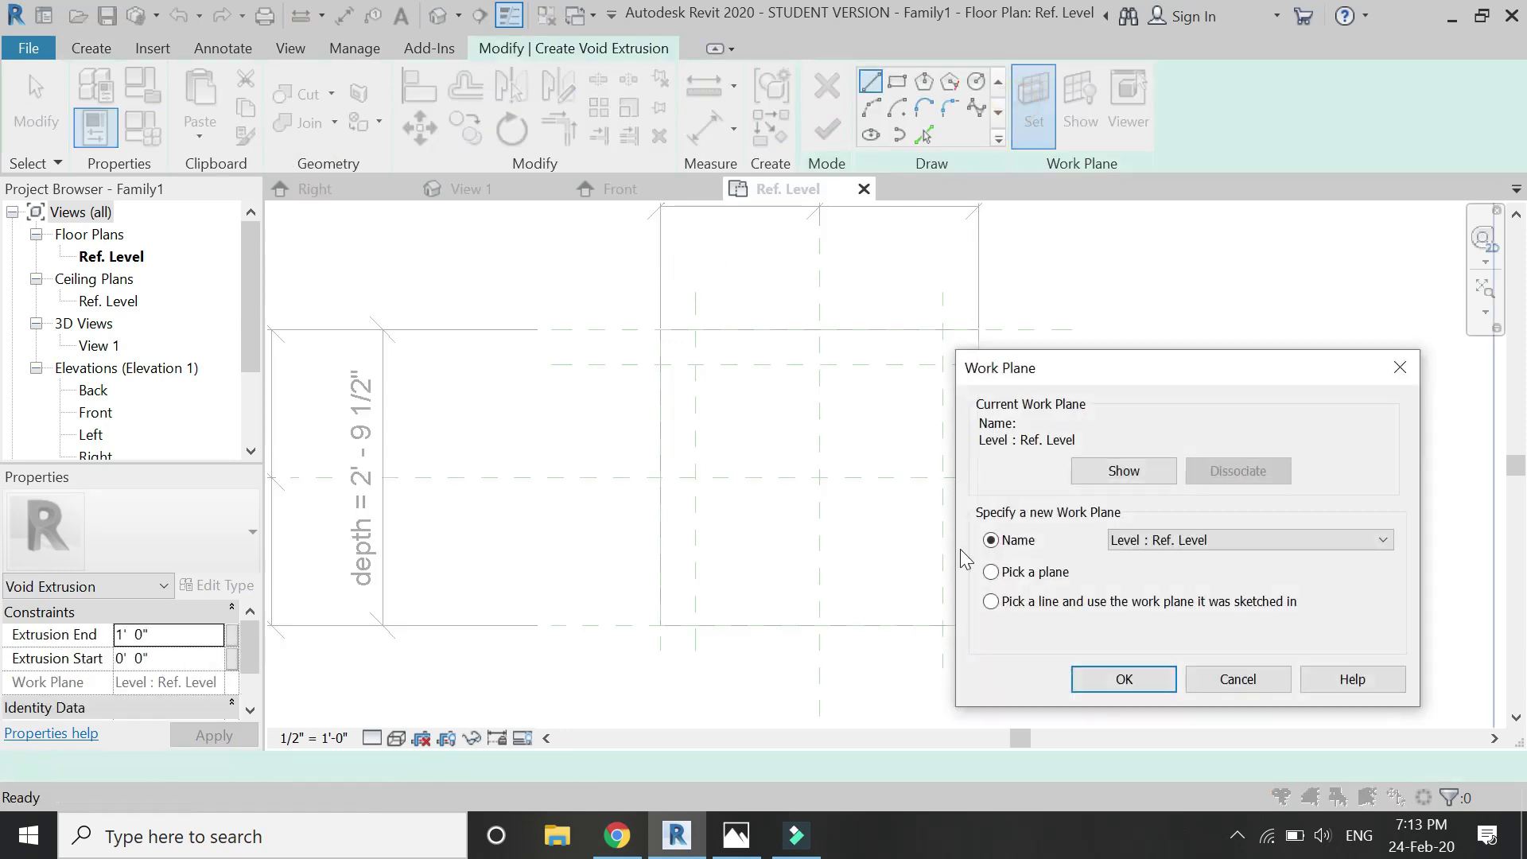
left_click(1086, 680)
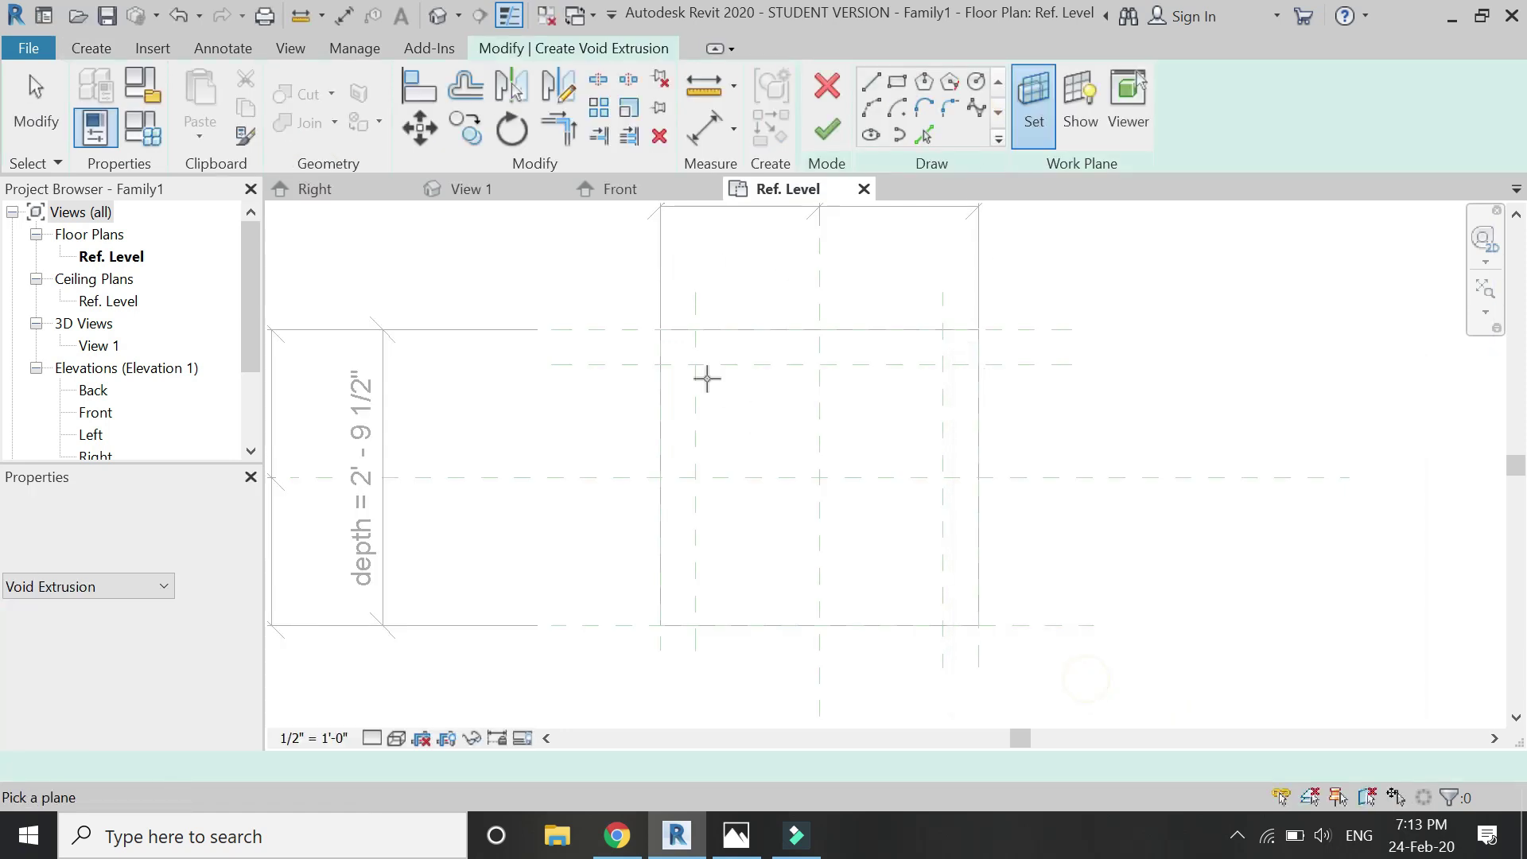
left_click(728, 337)
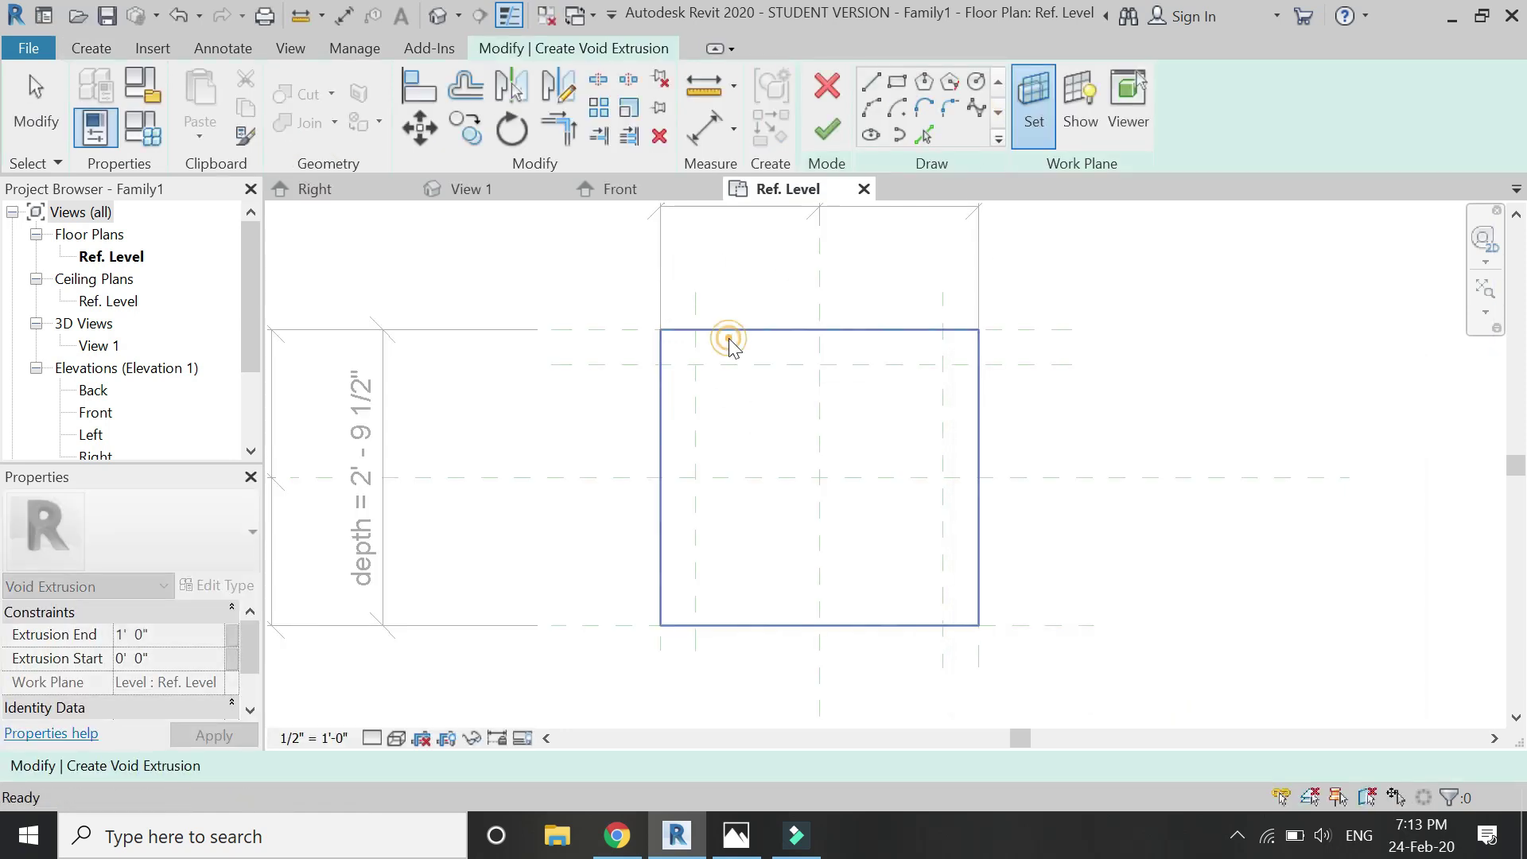
Sketch the void rectangle inside the box, finish it, and view the hollow shell in 3D
left_click(896, 82)
left_click(696, 365)
left_click(942, 626)
left_click(827, 129)
left_click(636, 191)
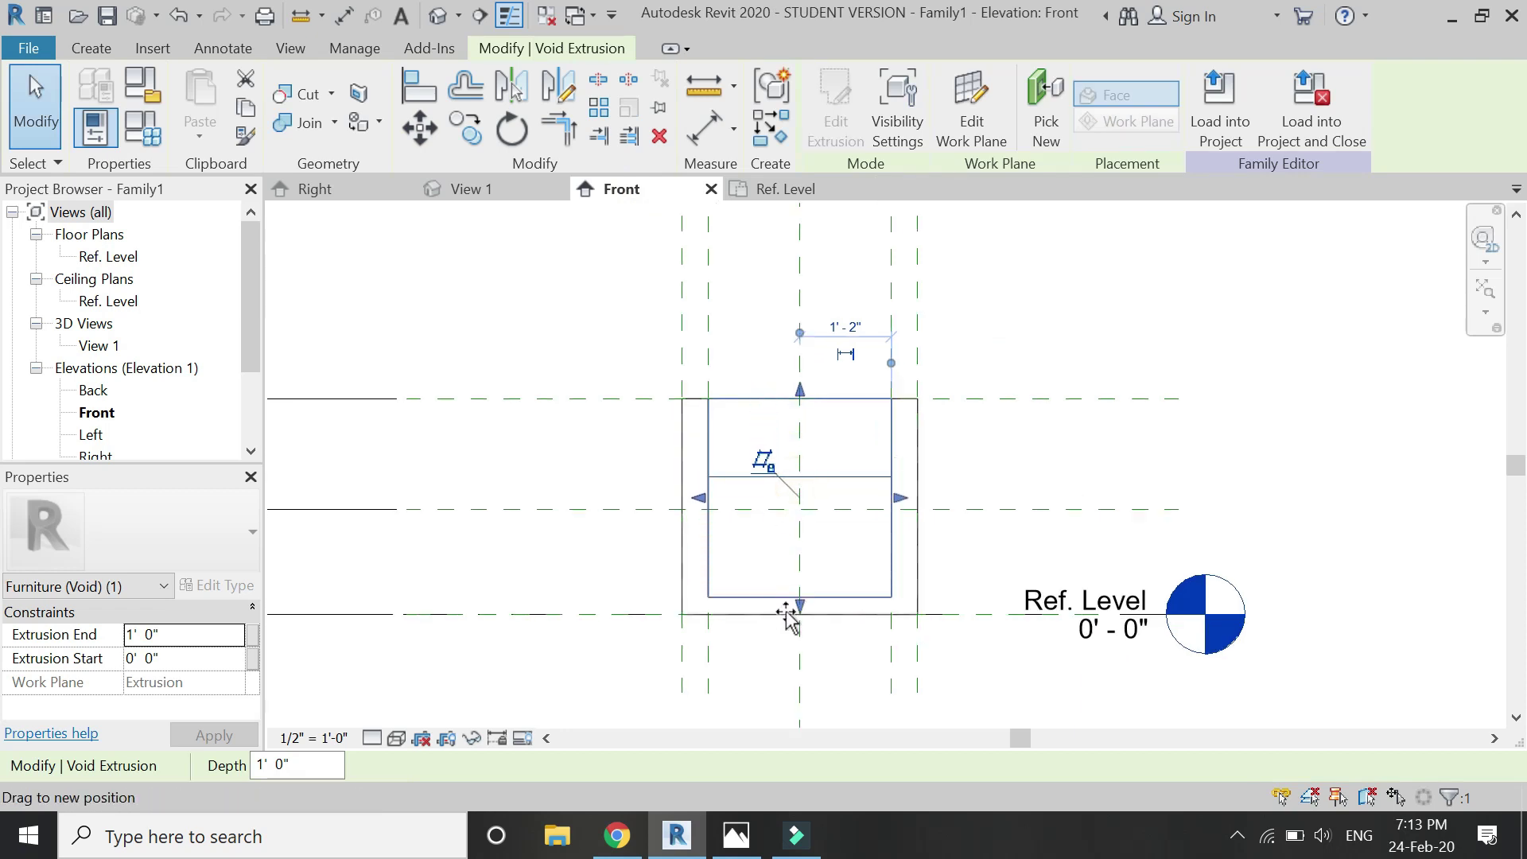
left_click(743, 693)
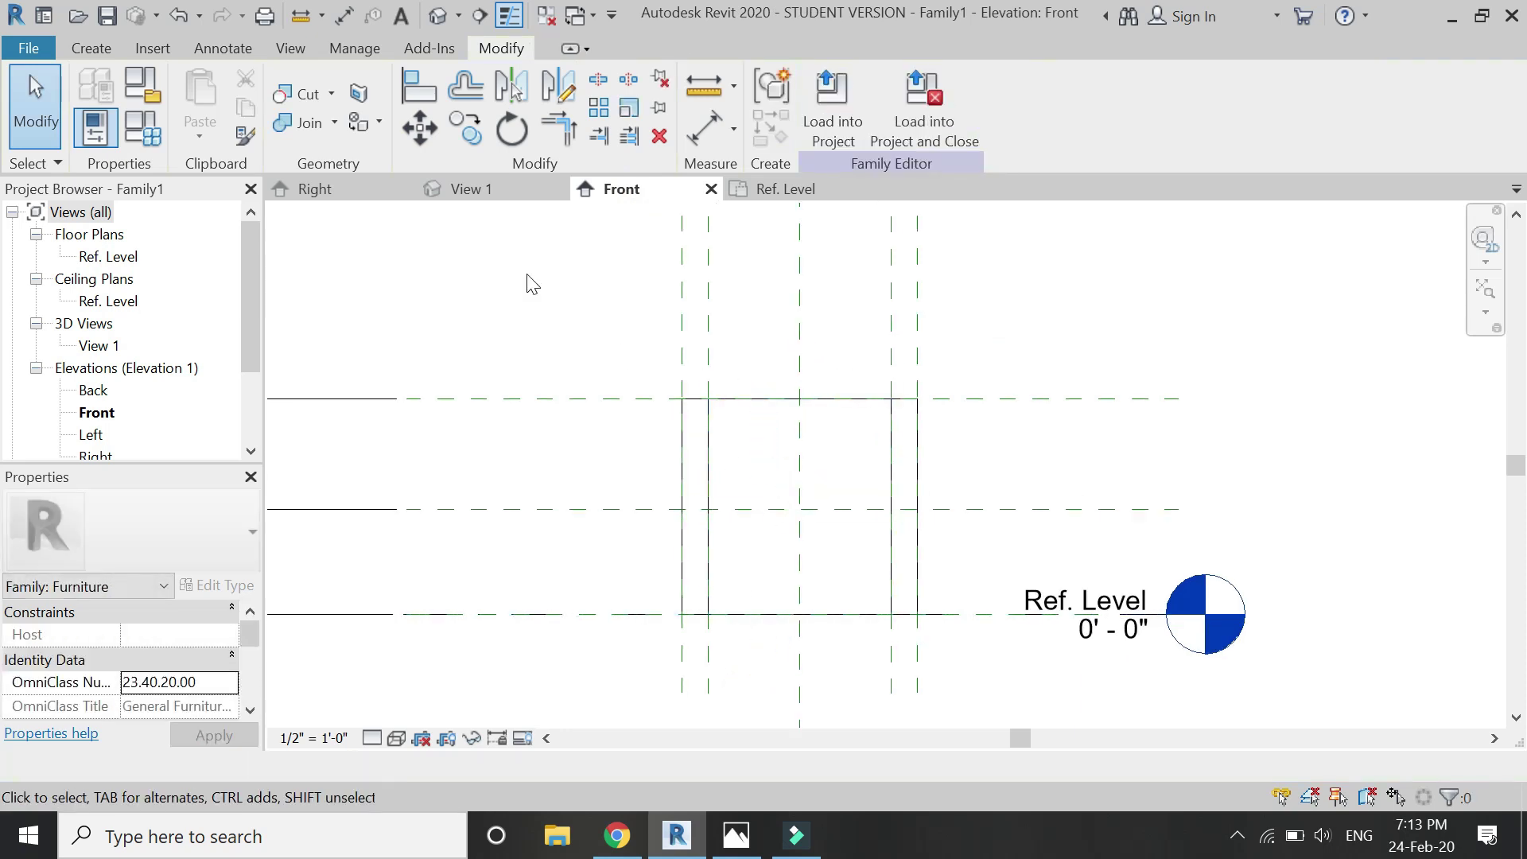
left_click(432, 22)
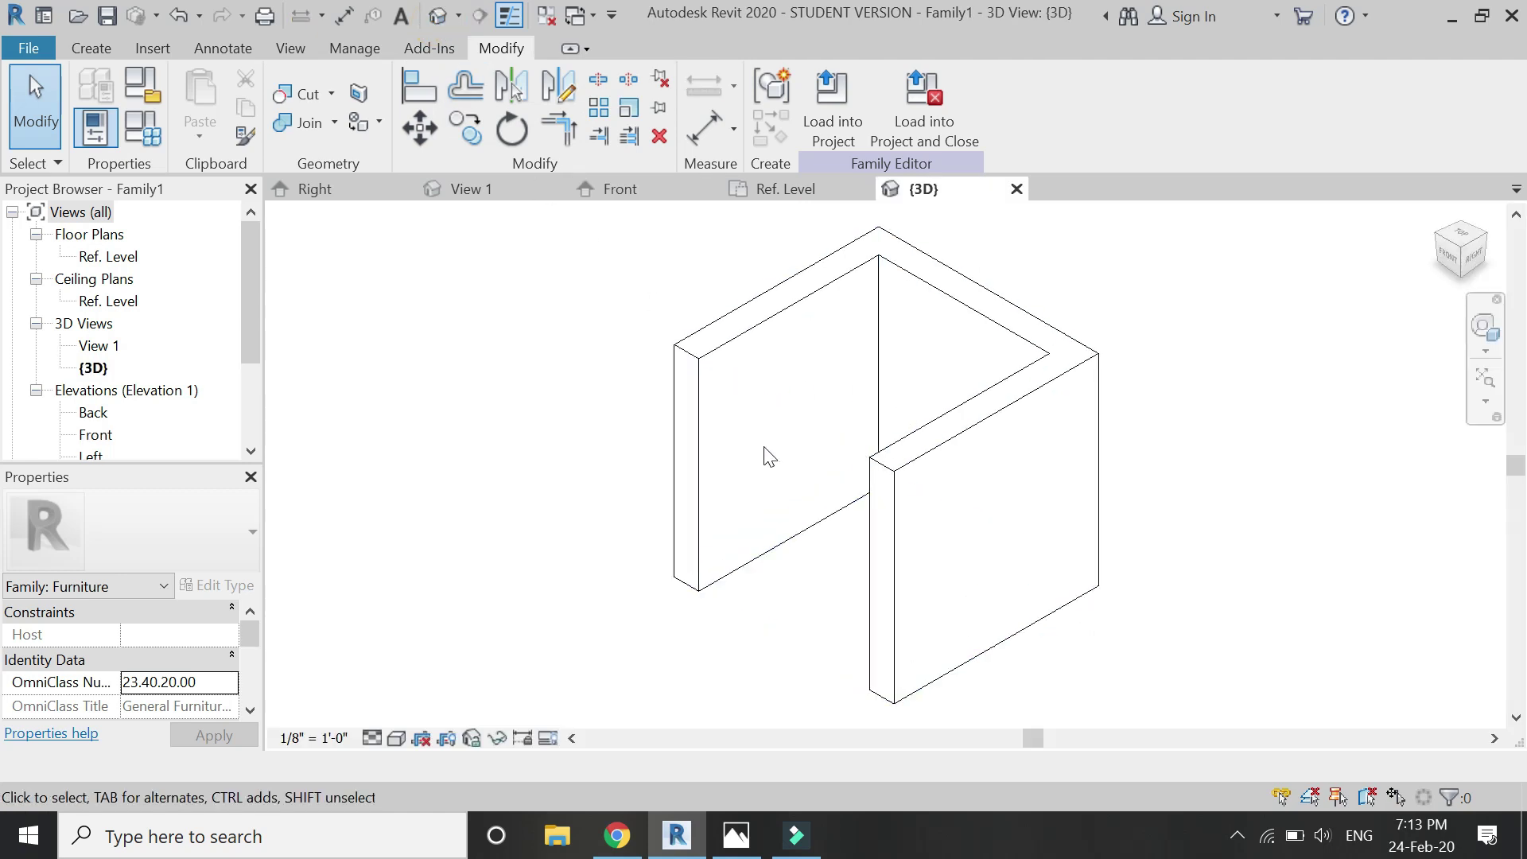
In the Right elevation, sketch a void rectangle inset by a negative offset and finish it
left_click(318, 191)
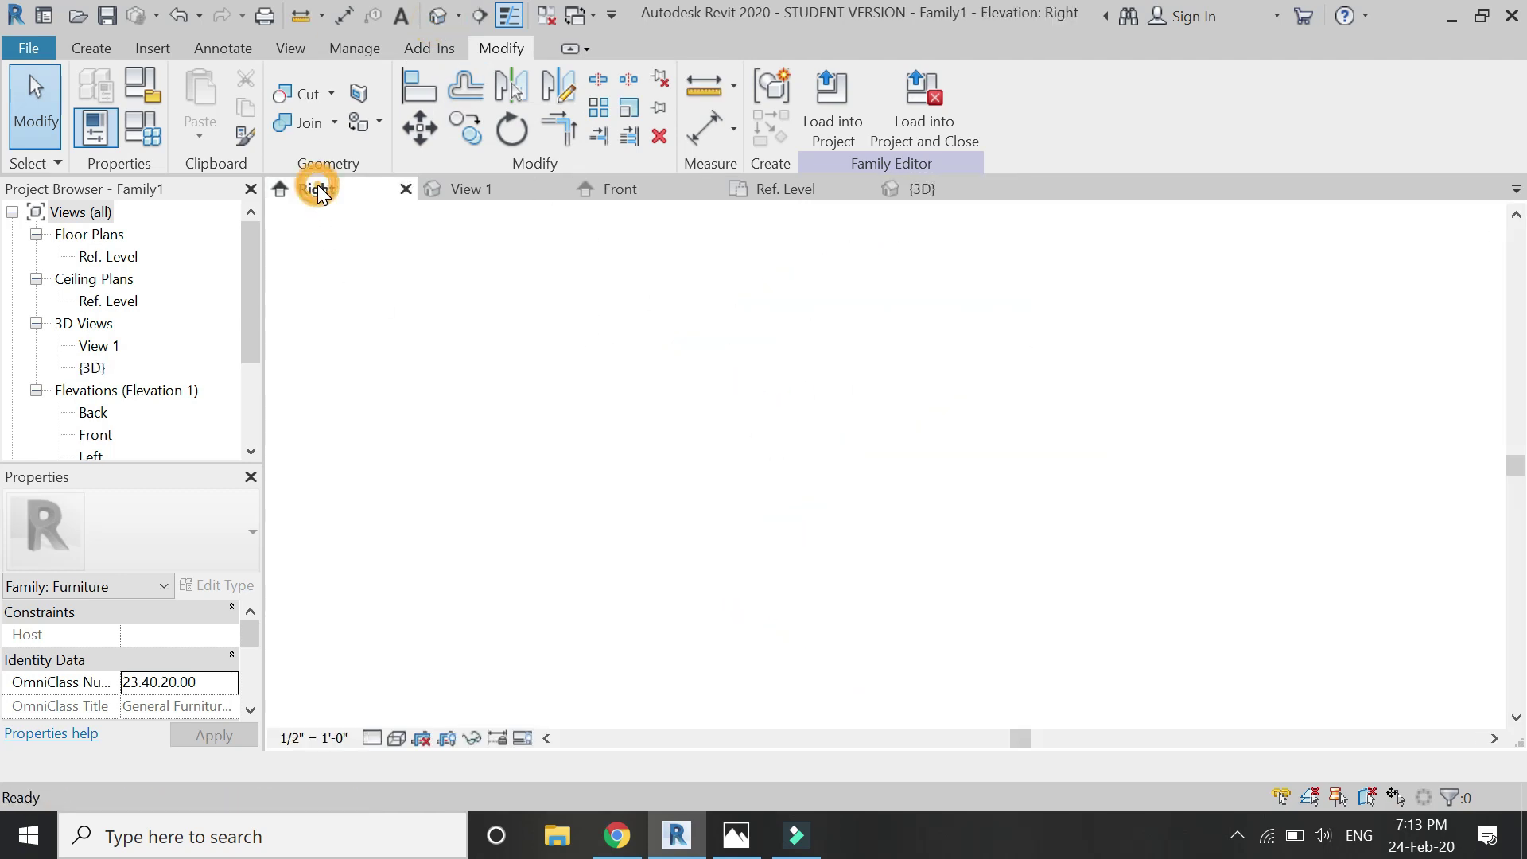
left_click(89, 49)
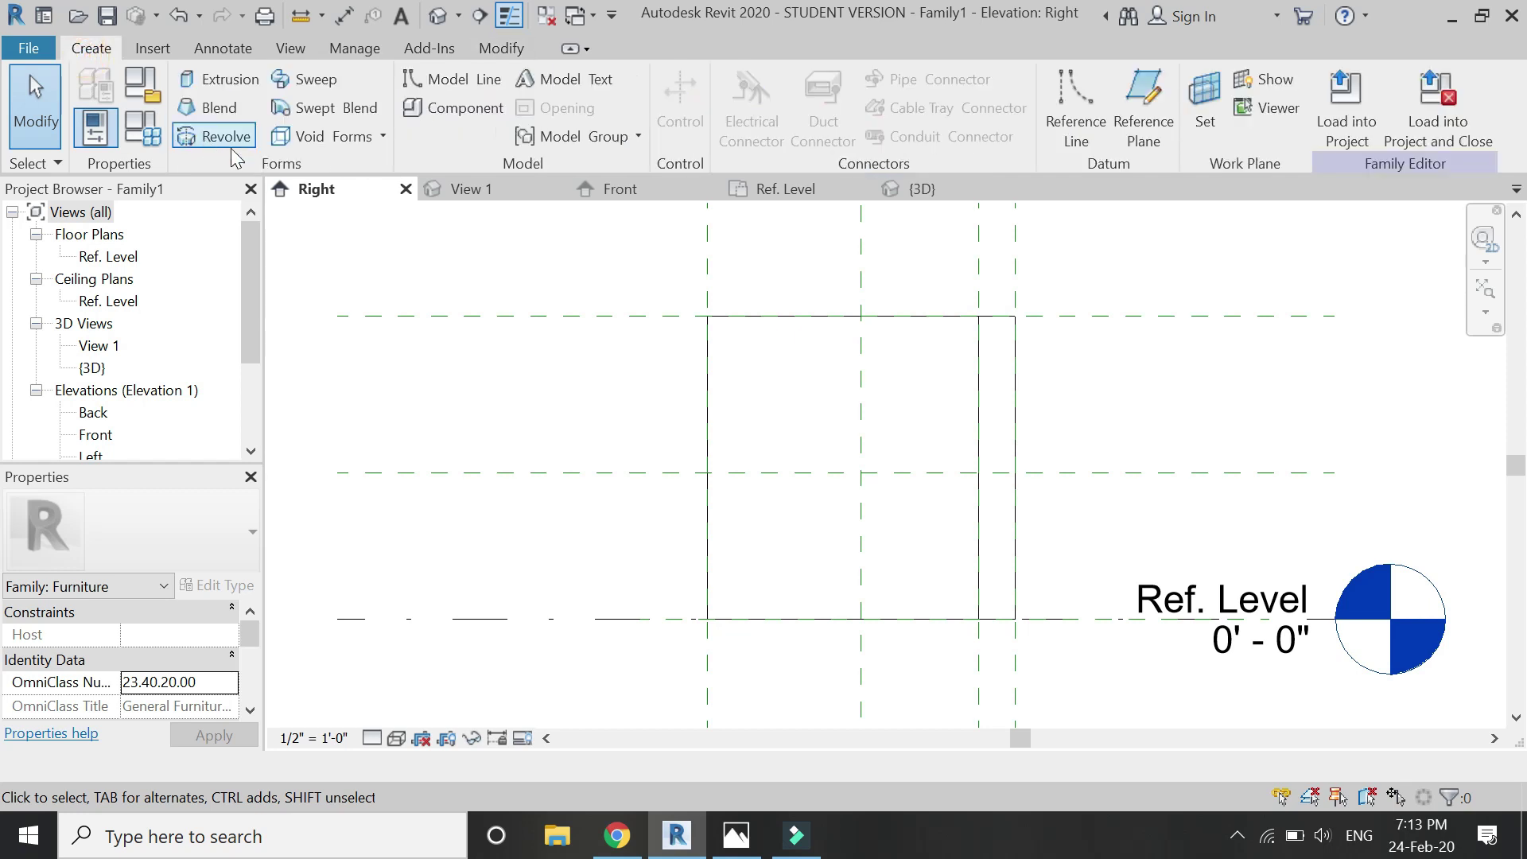
left_click(327, 140)
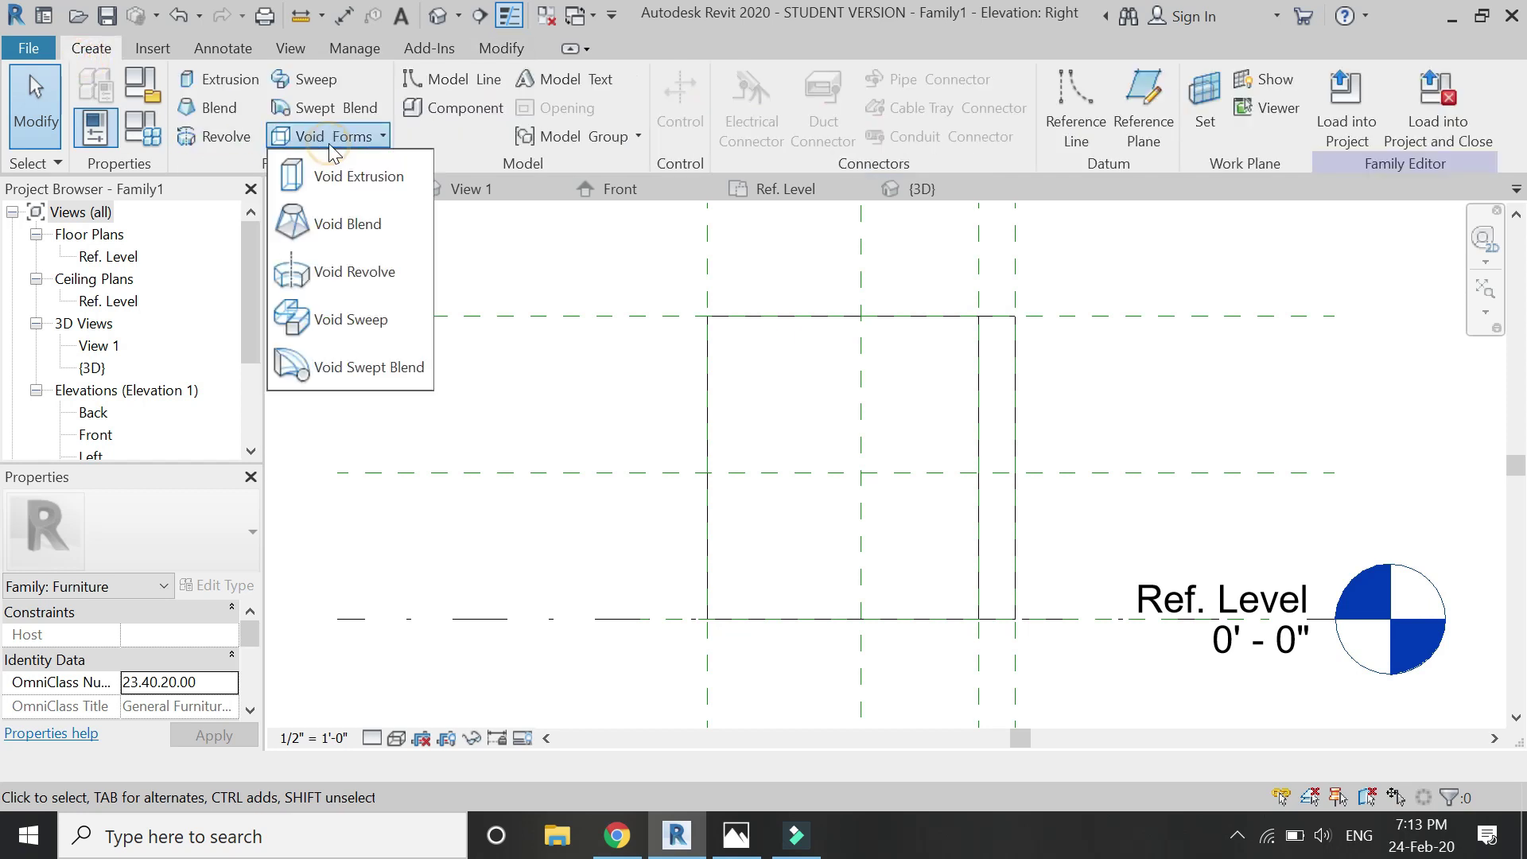
left_click(354, 183)
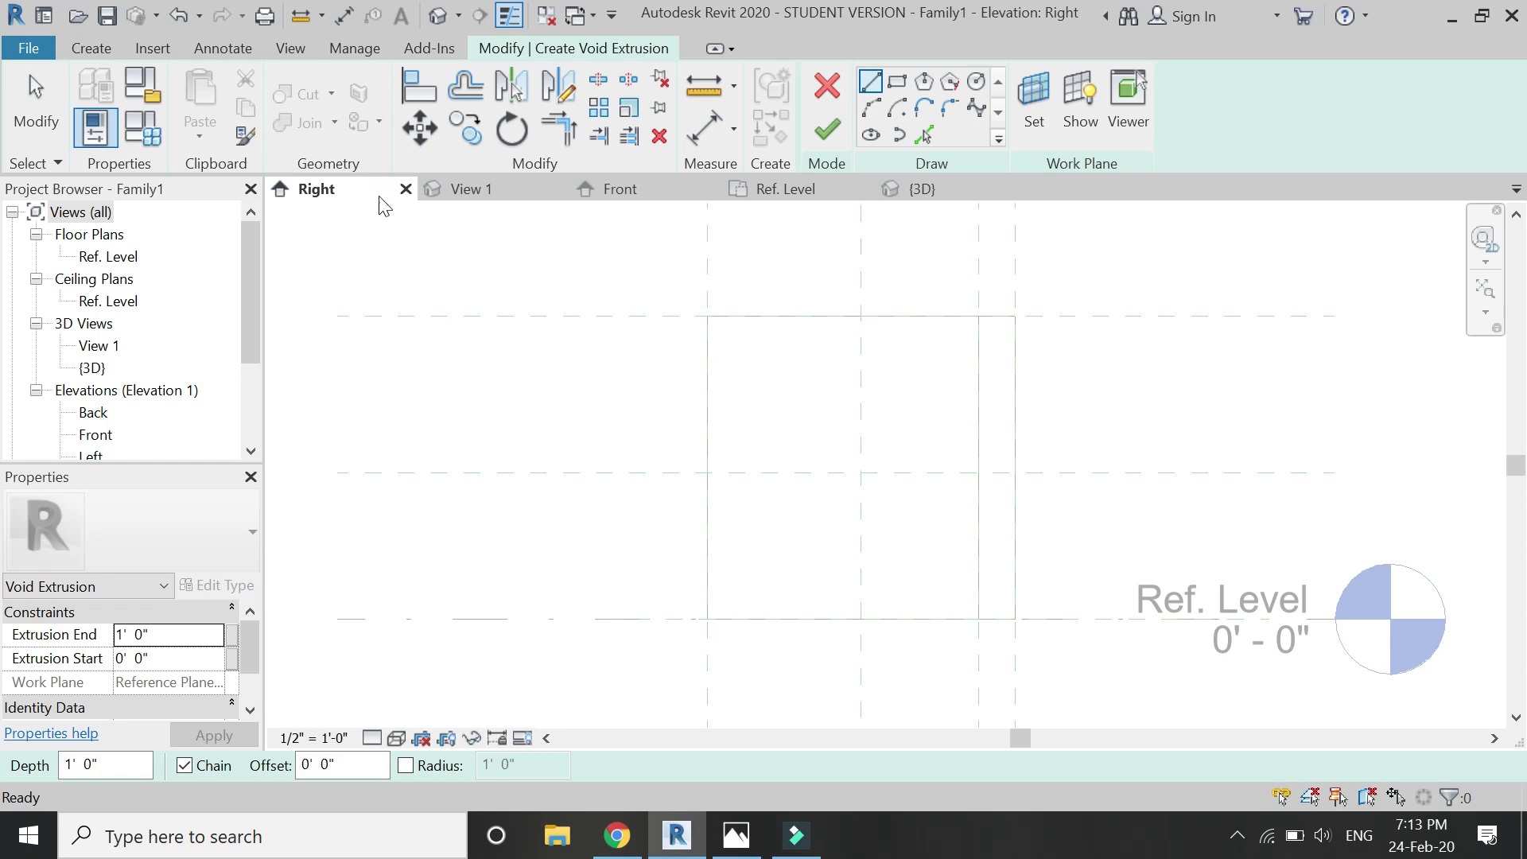
scroll(982, 500, "up", 1)
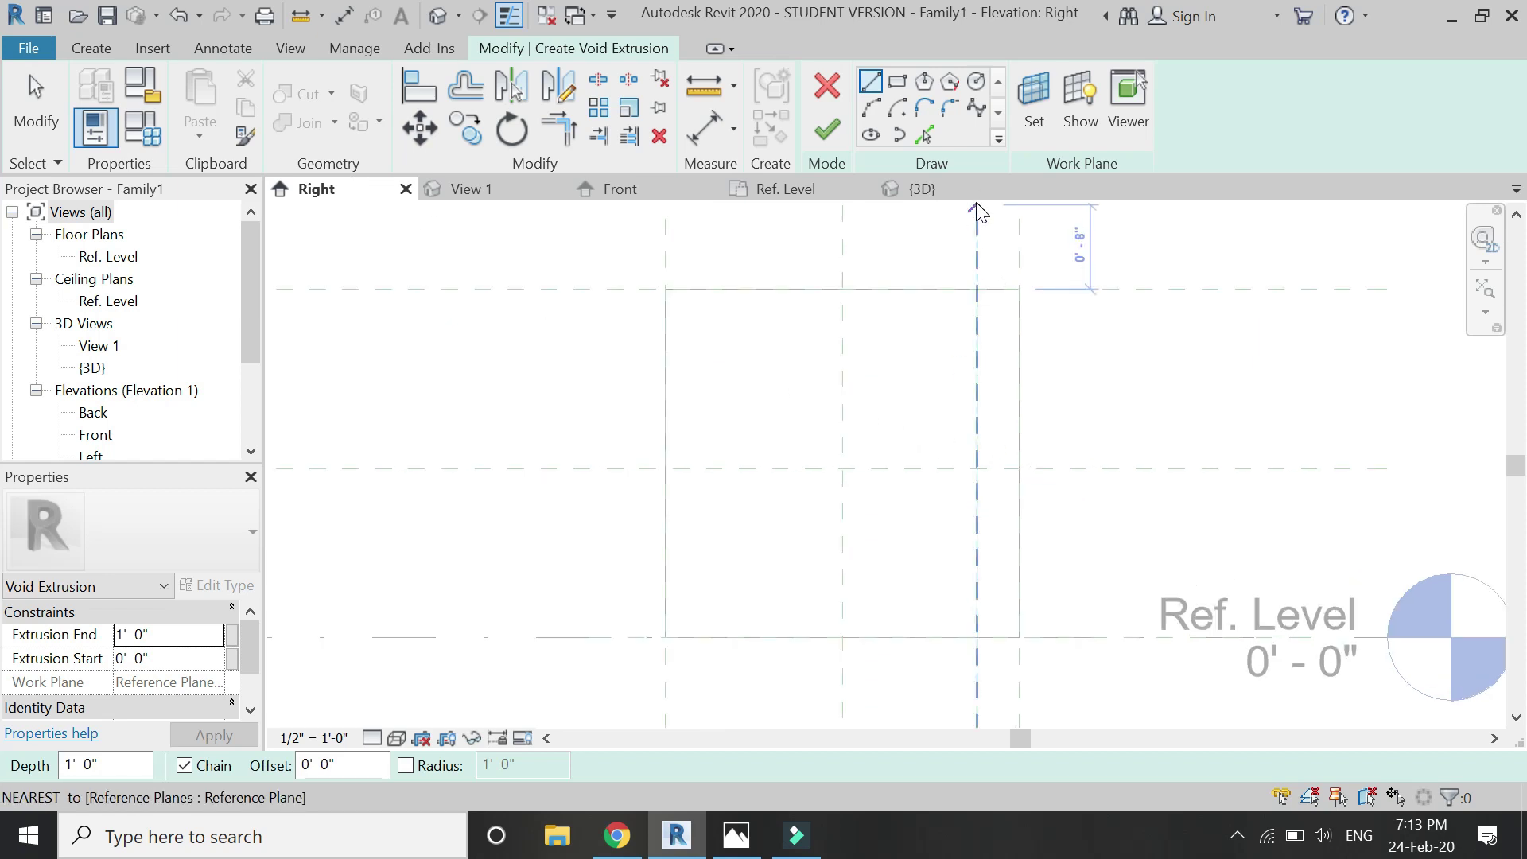
left_click(897, 82)
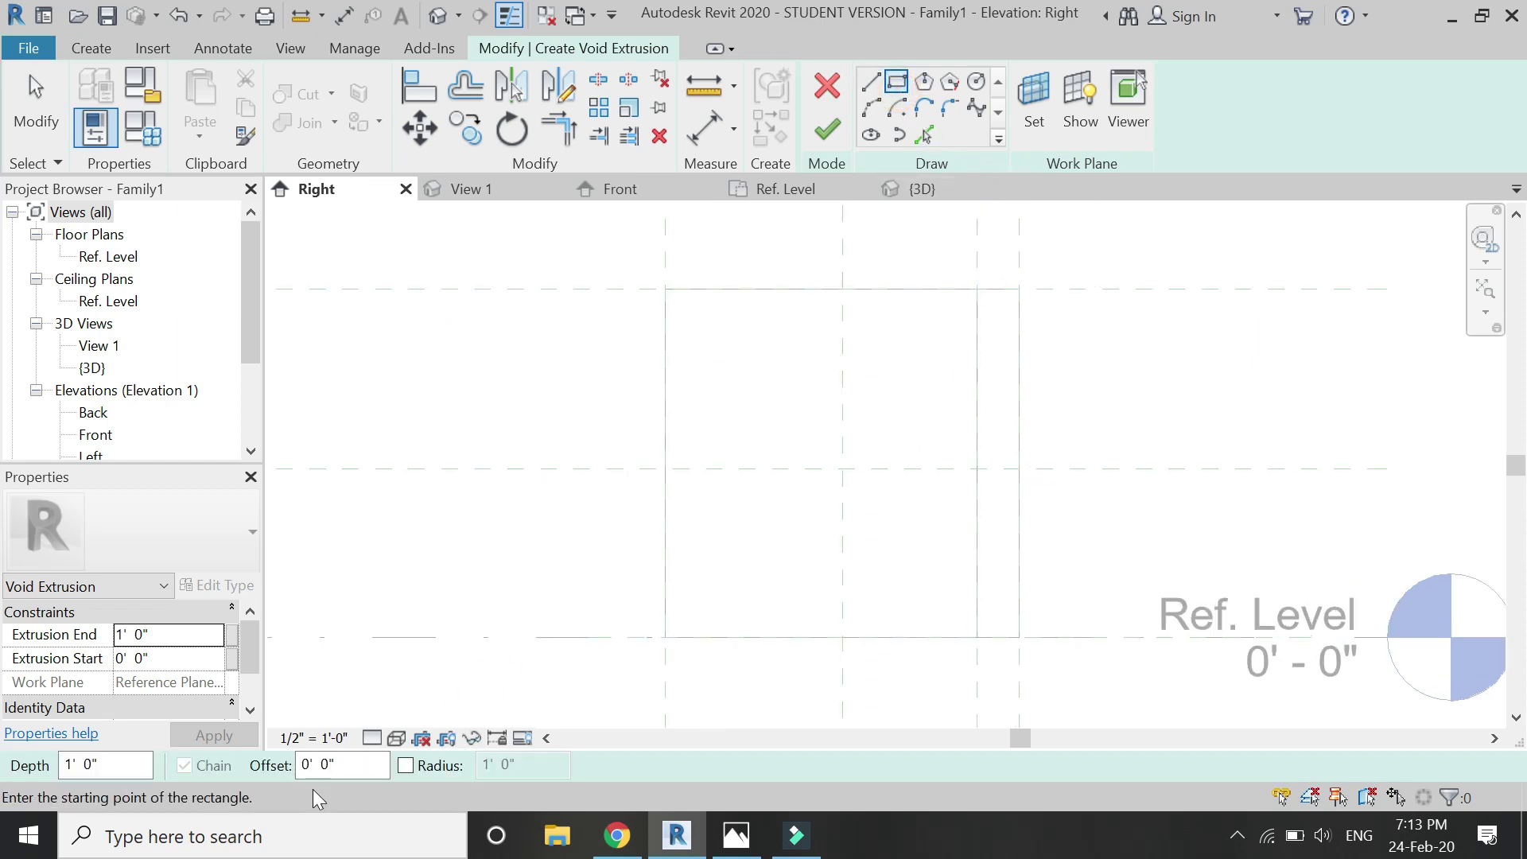
type("-")
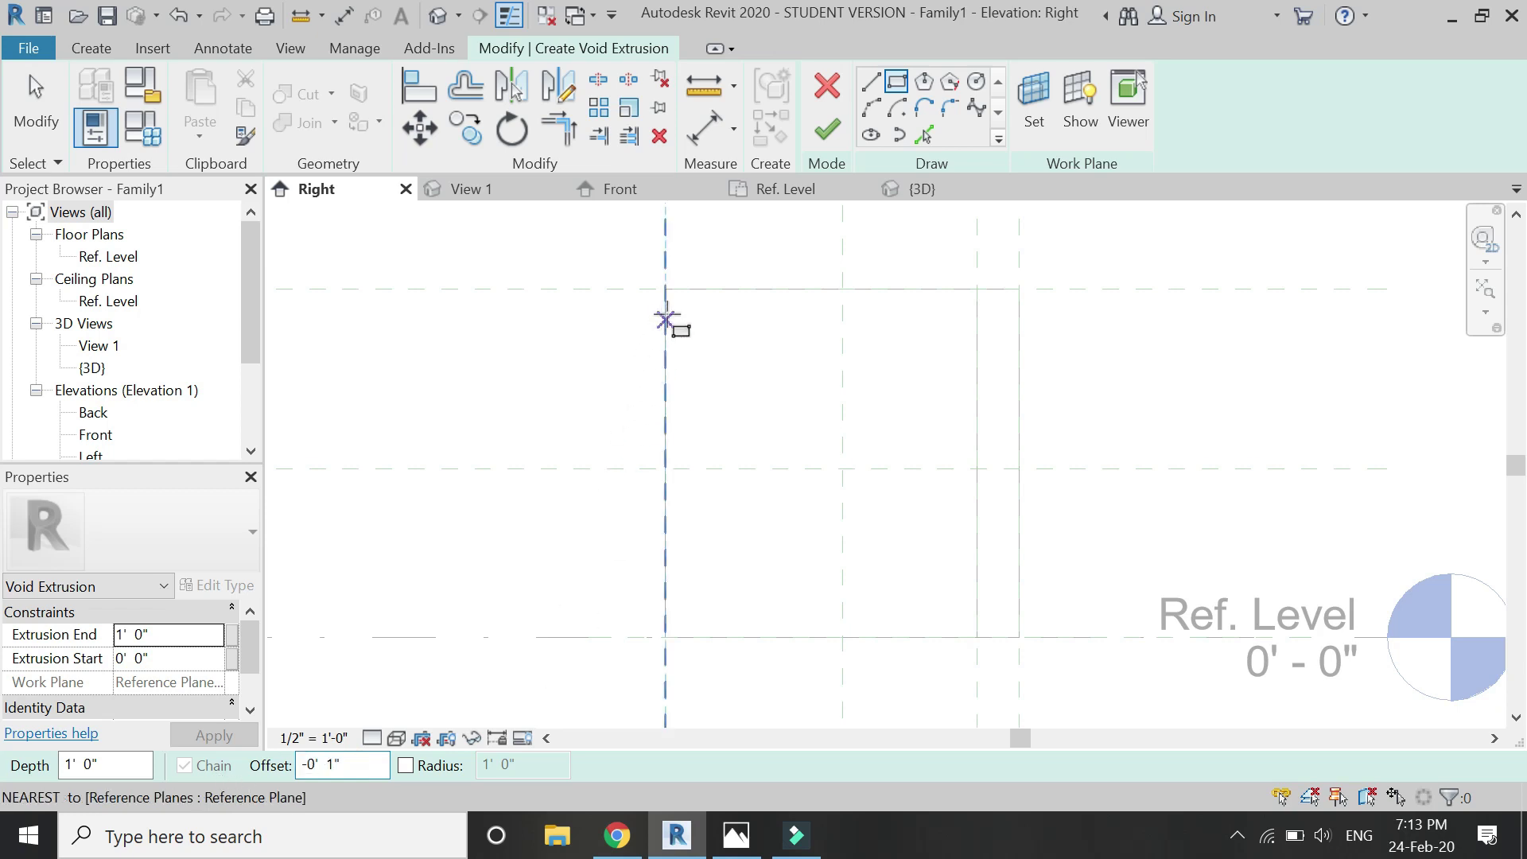
left_click(665, 288)
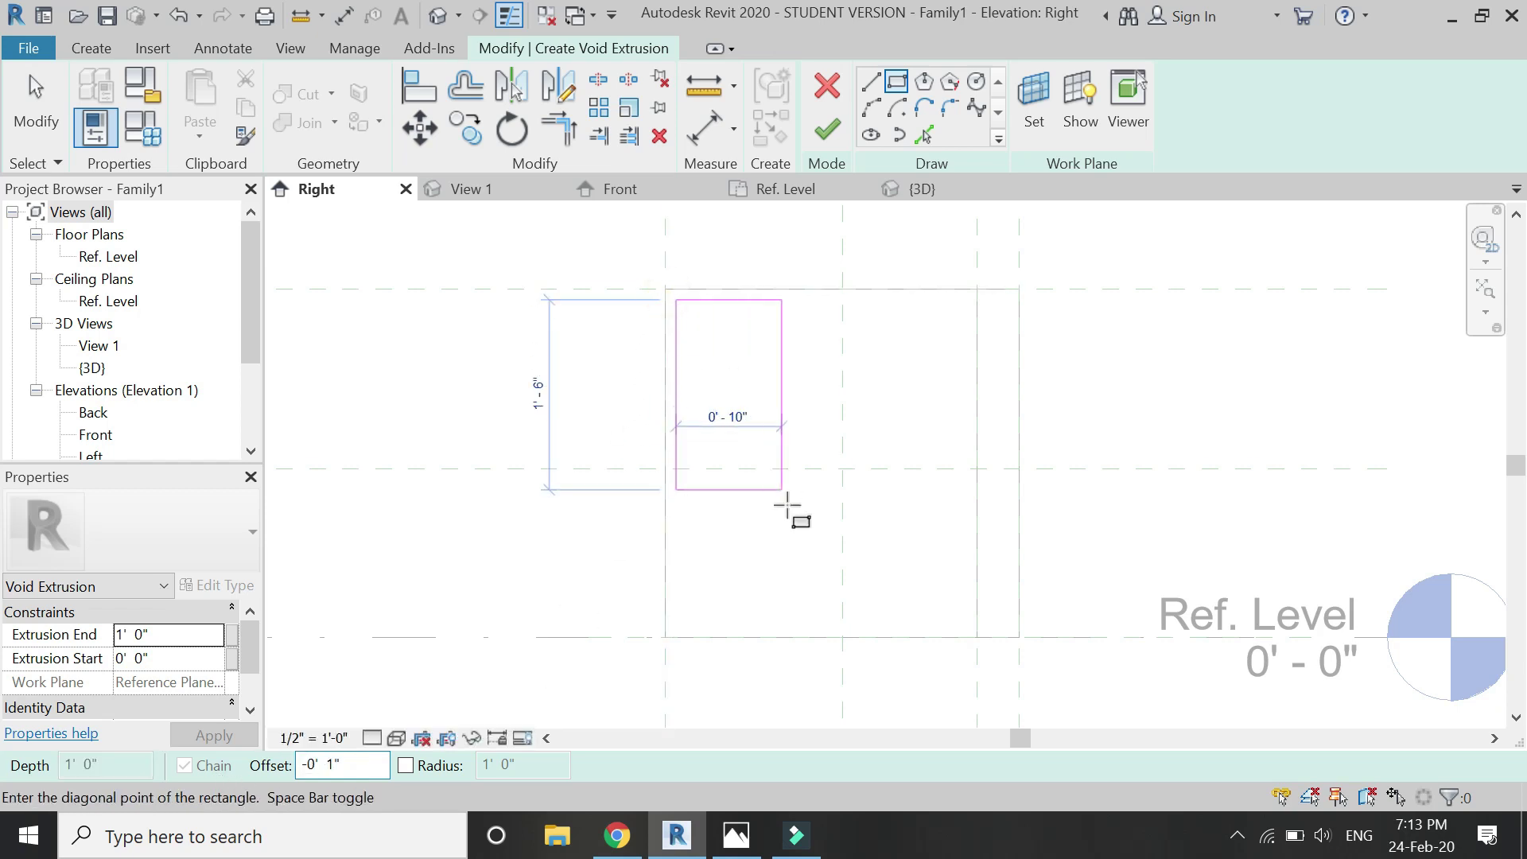
left_click(1020, 637)
left_click(837, 137)
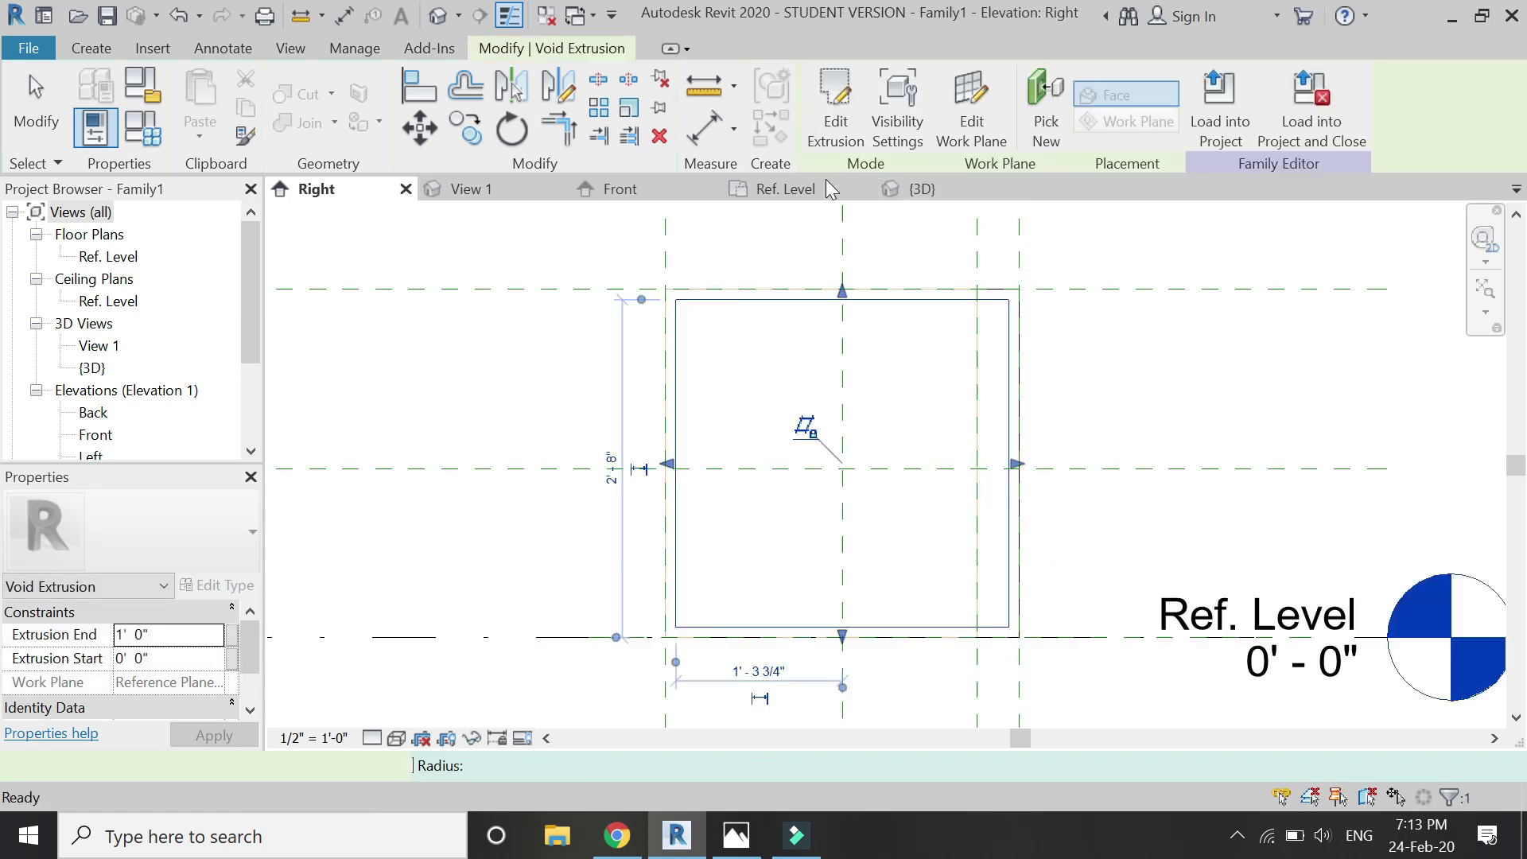
In the Front elevation, stretch the new void's sides outward past the box
left_click(628, 187)
left_click(895, 501)
left_click_drag(895, 501, 952, 504)
left_click_drag(784, 501, 641, 503)
left_click(565, 450)
Lower the top of the solid frame extrusion in the Front elevation
left_click(923, 189)
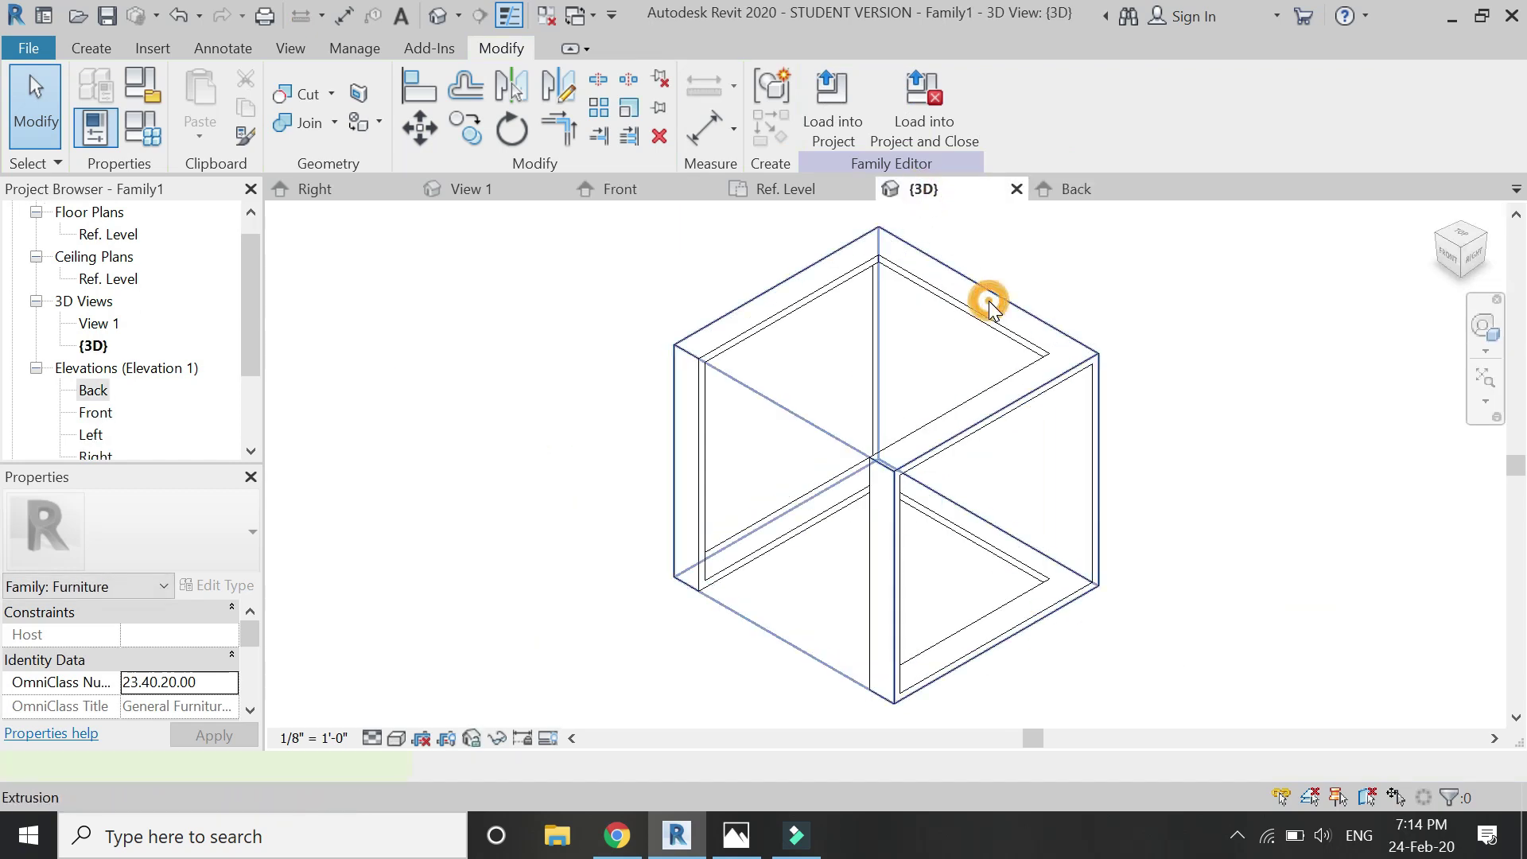
left_click(989, 300)
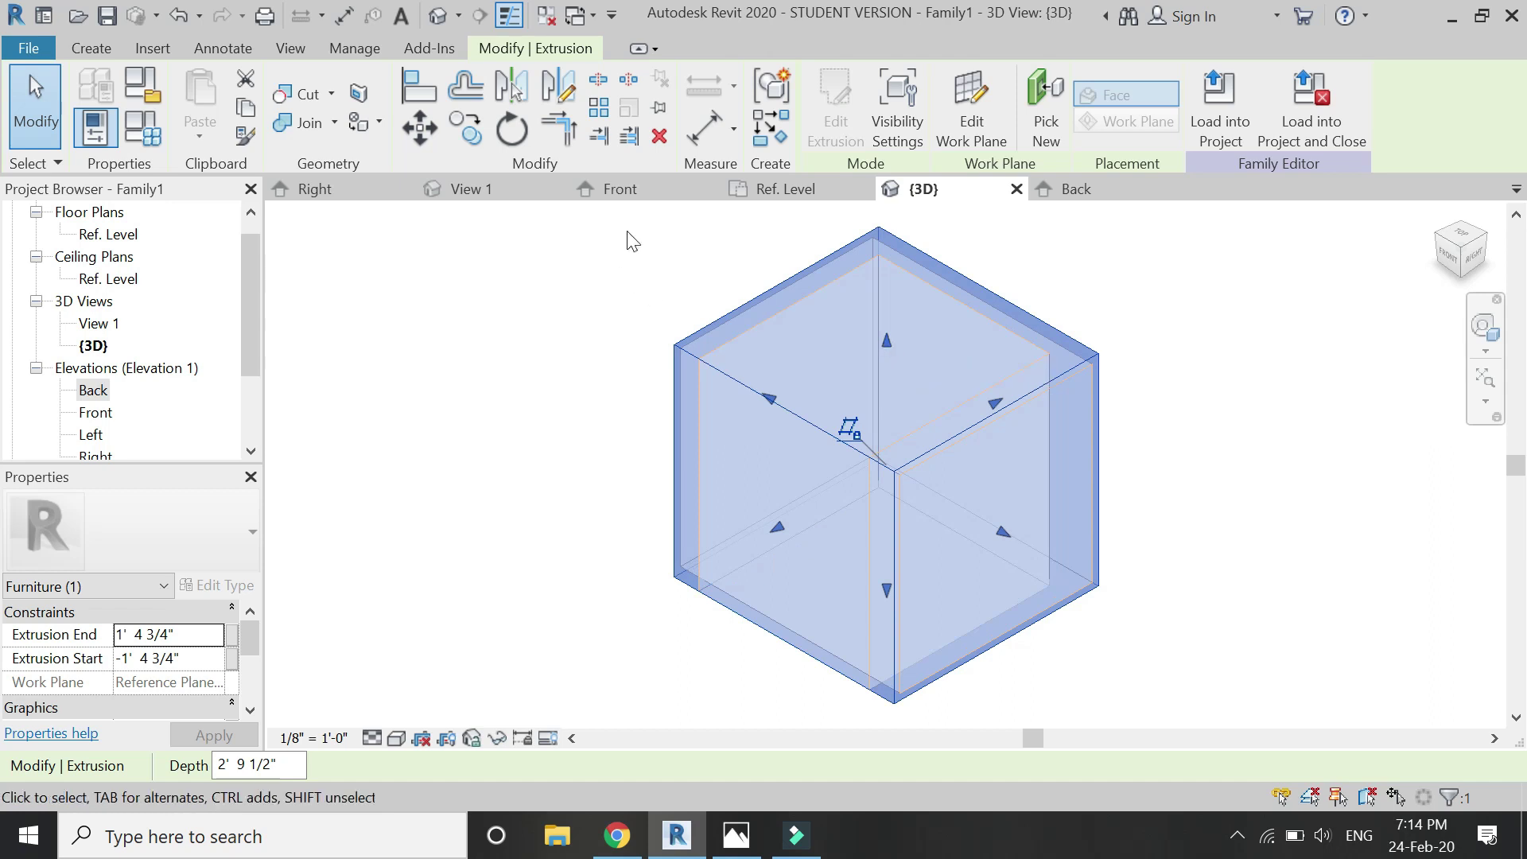
left_click(638, 188)
left_click_drag(795, 362, 797, 408)
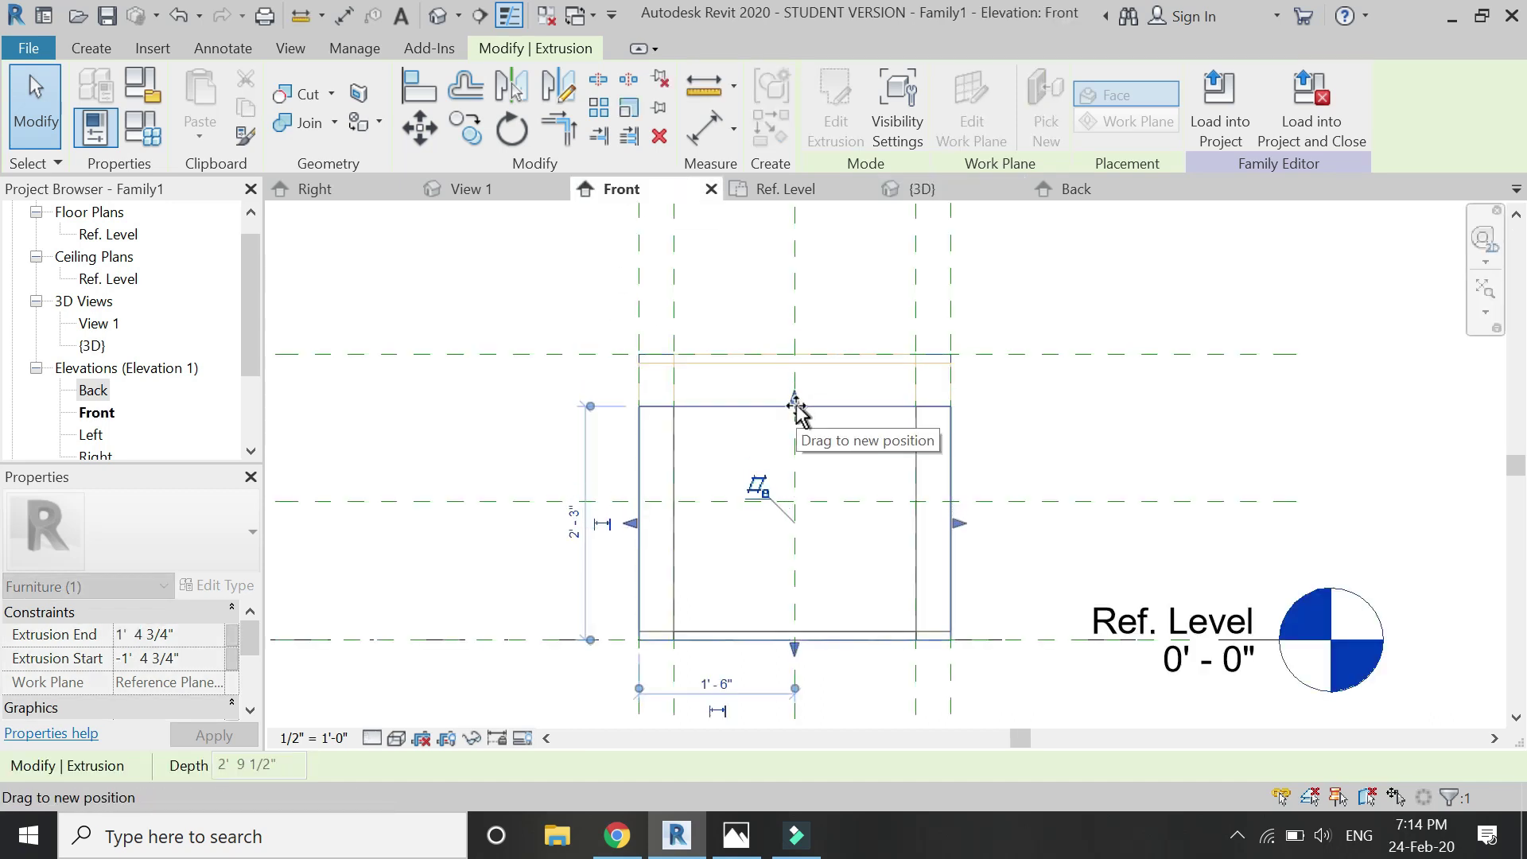
left_click(1035, 385)
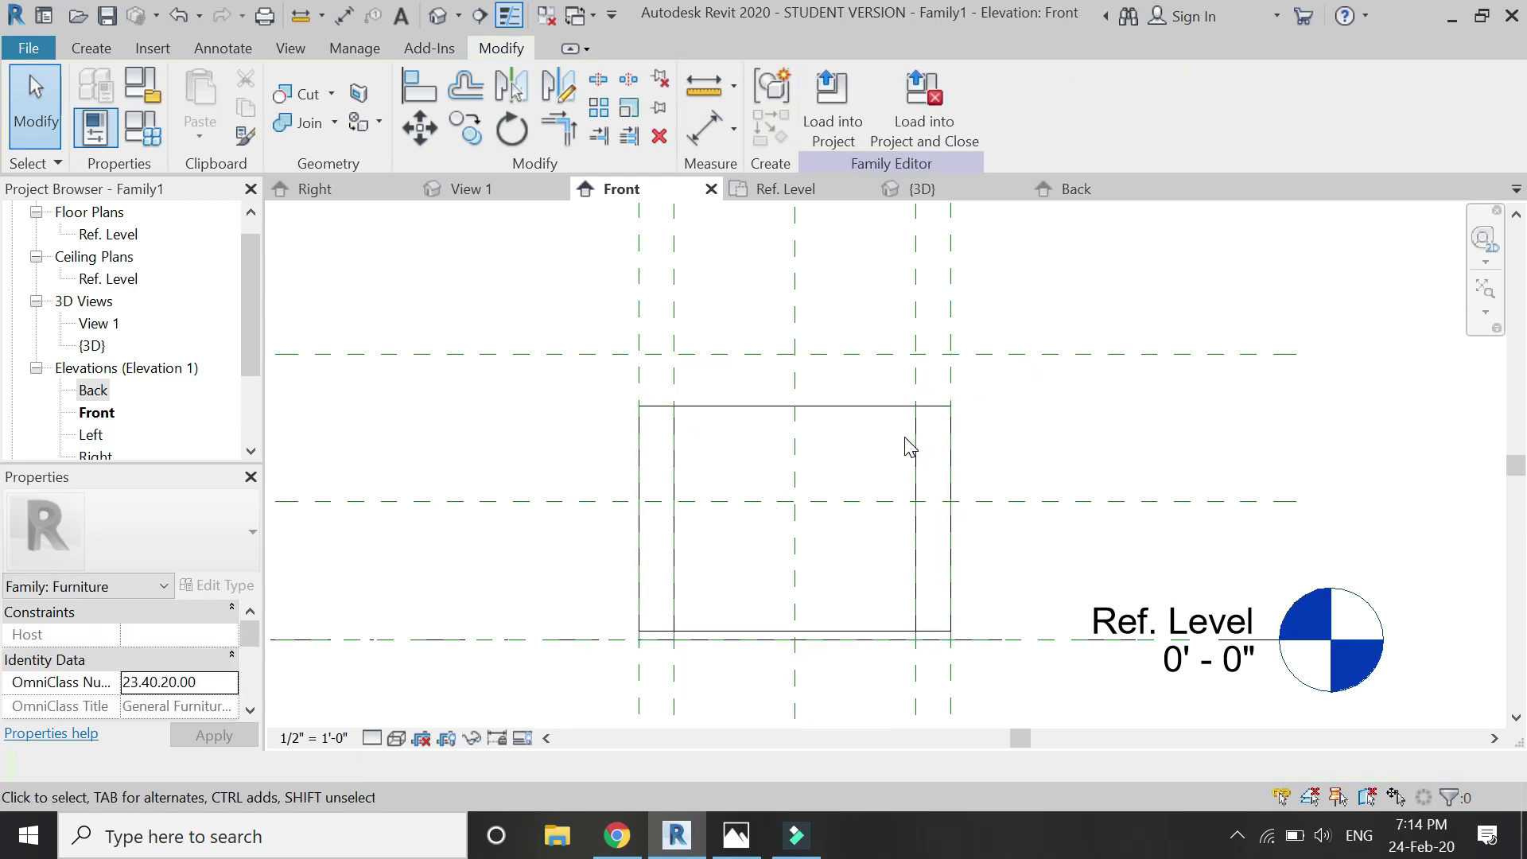
Lower the void extrusion's top to match and check the shortened frame in 3D
left_click(897, 404)
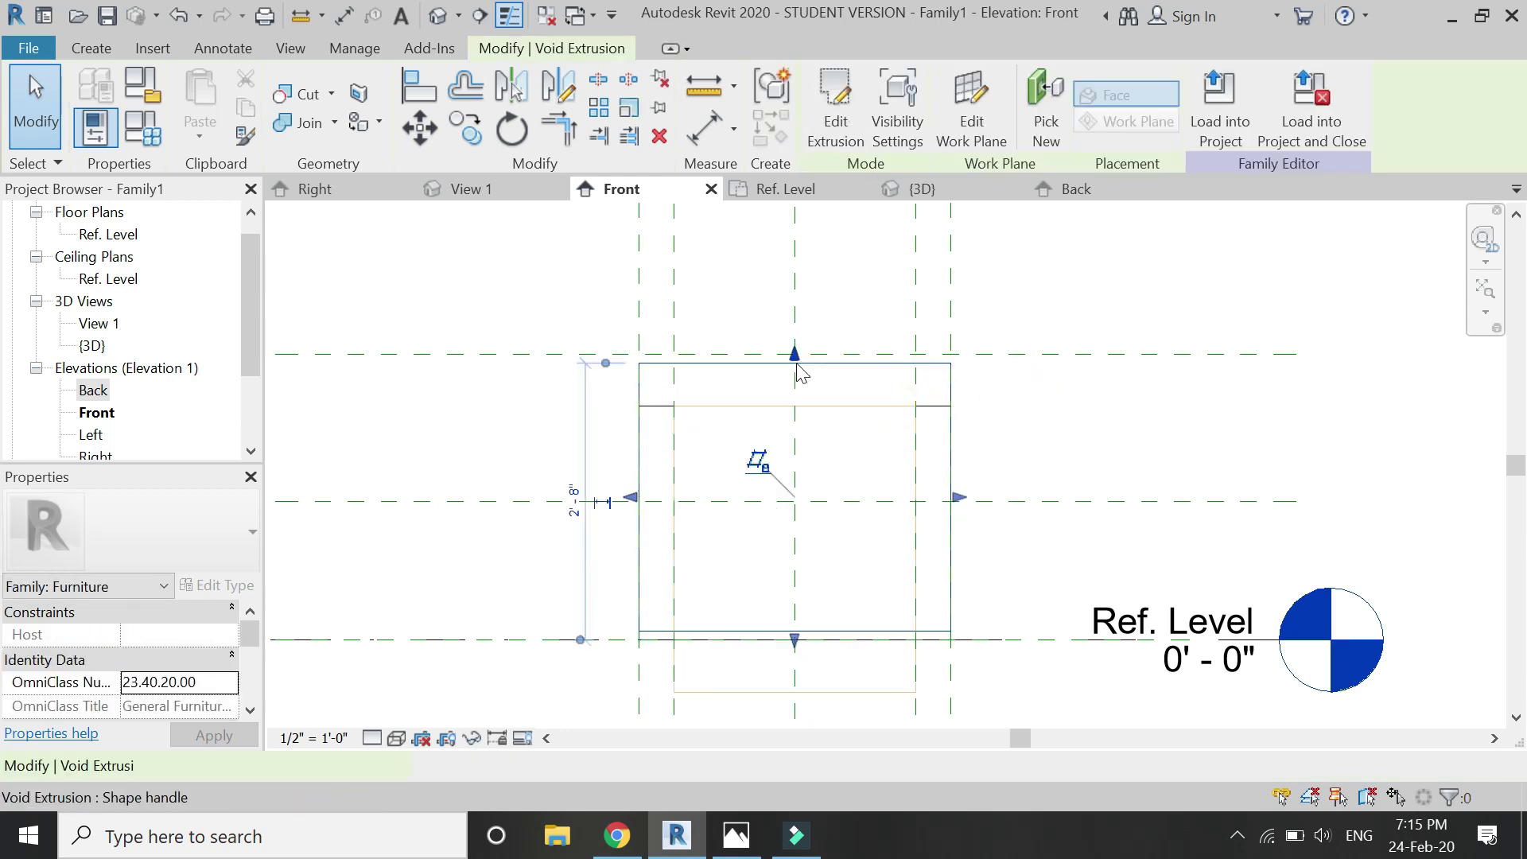
left_click_drag(795, 353, 795, 417)
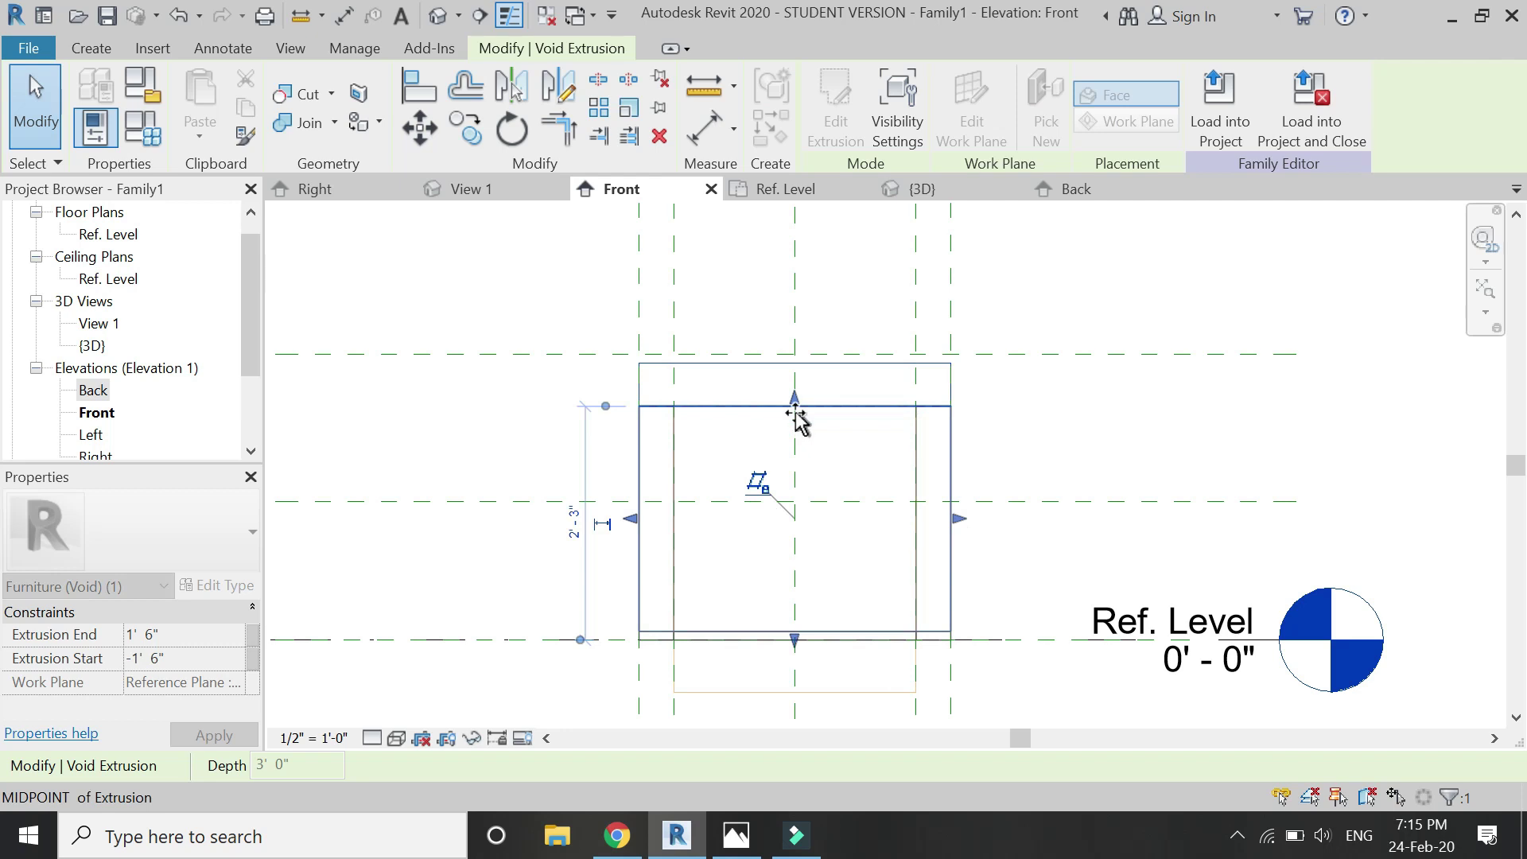
left_click_drag(796, 417, 796, 423)
left_click(1090, 402)
left_click(954, 194)
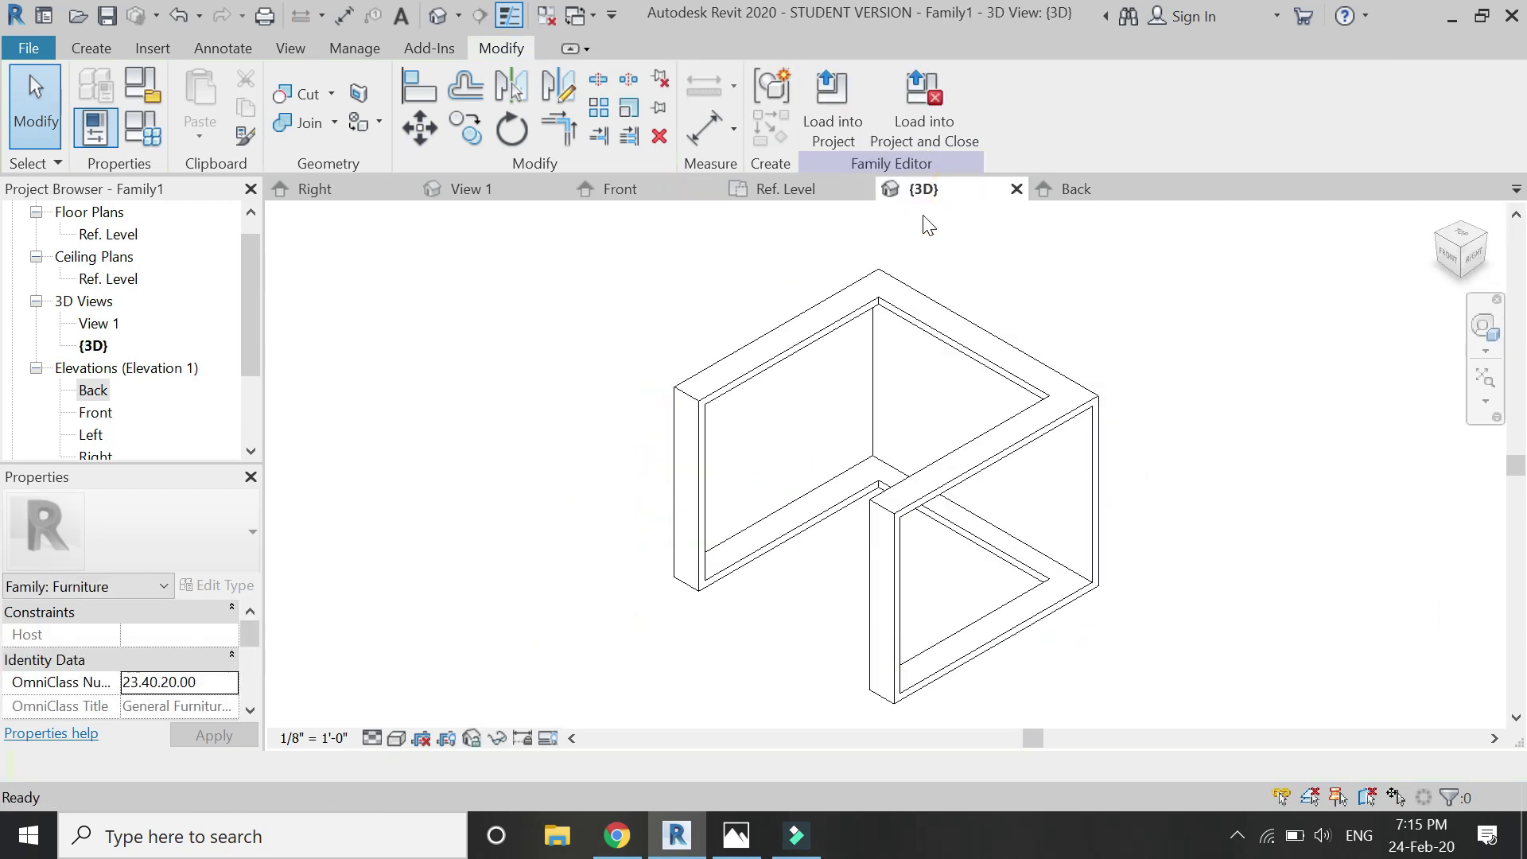
In the Back elevation, start a void extrusion on the chosen work plane
left_click(1065, 191)
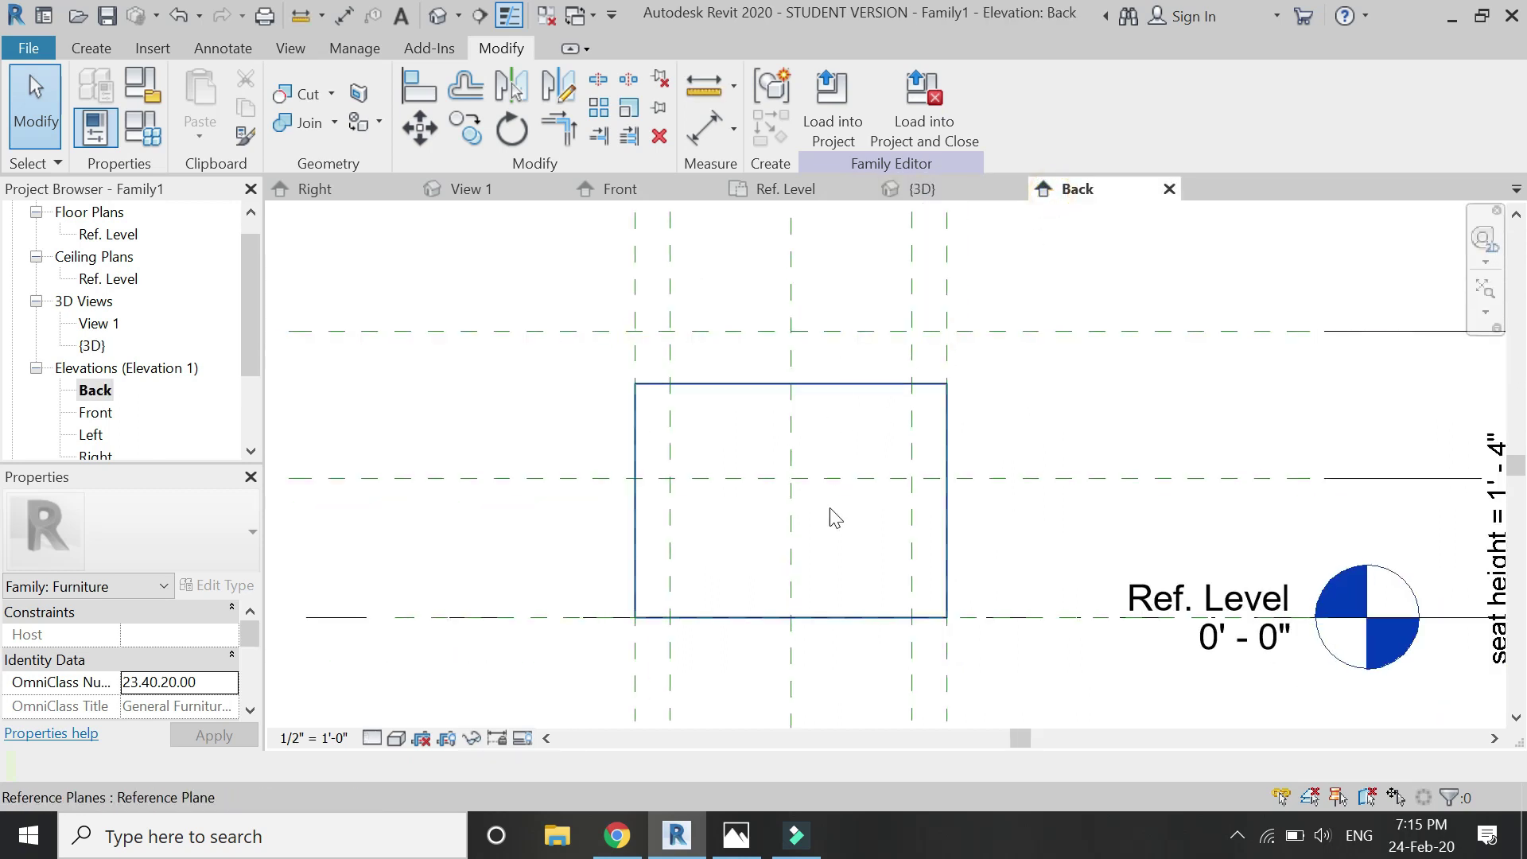
left_click(93, 50)
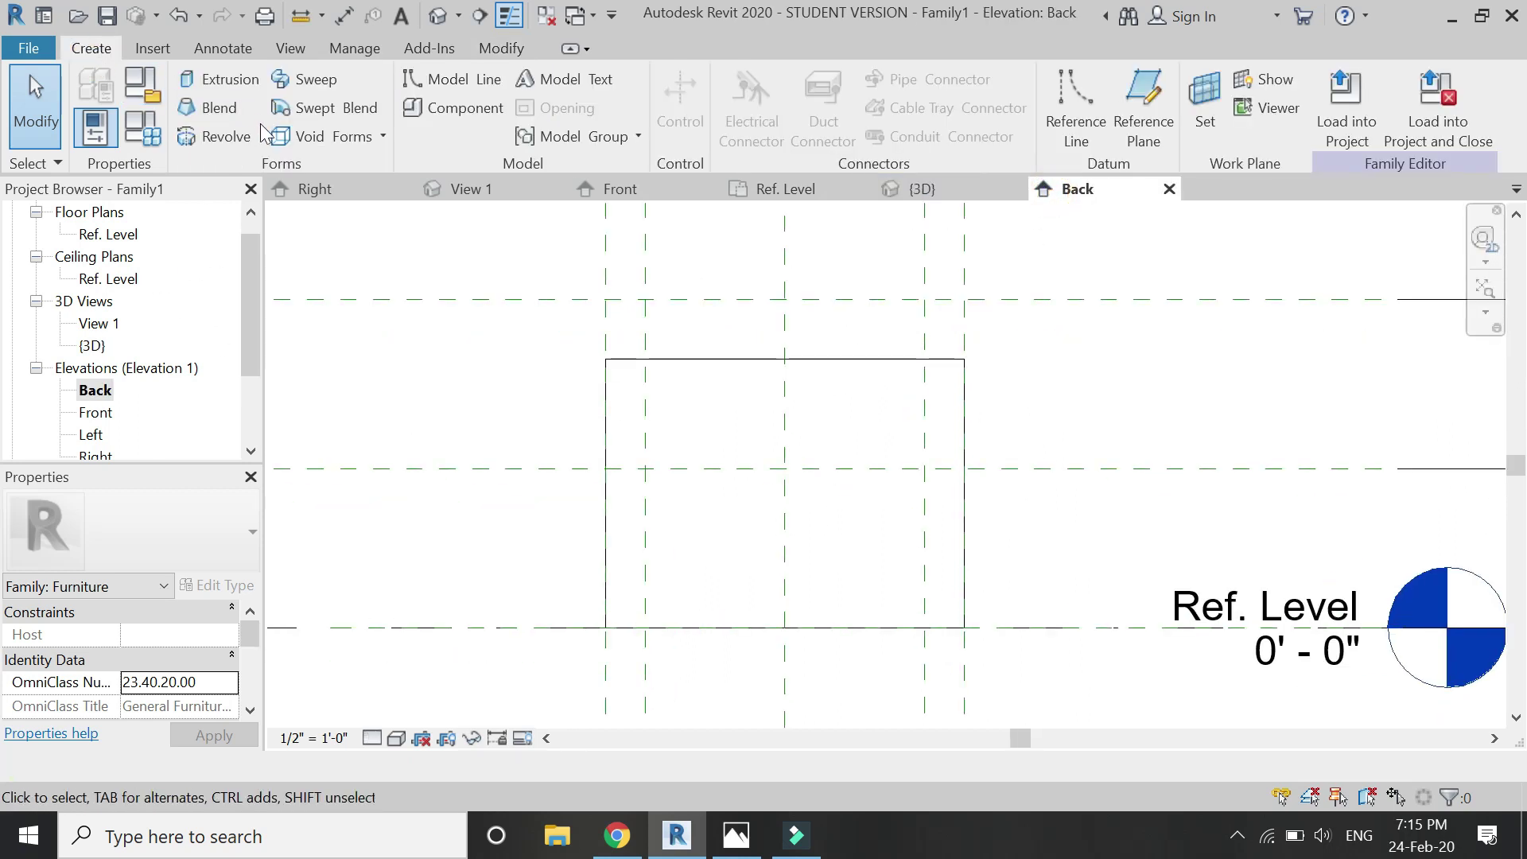
left_click(352, 143)
left_click(354, 167)
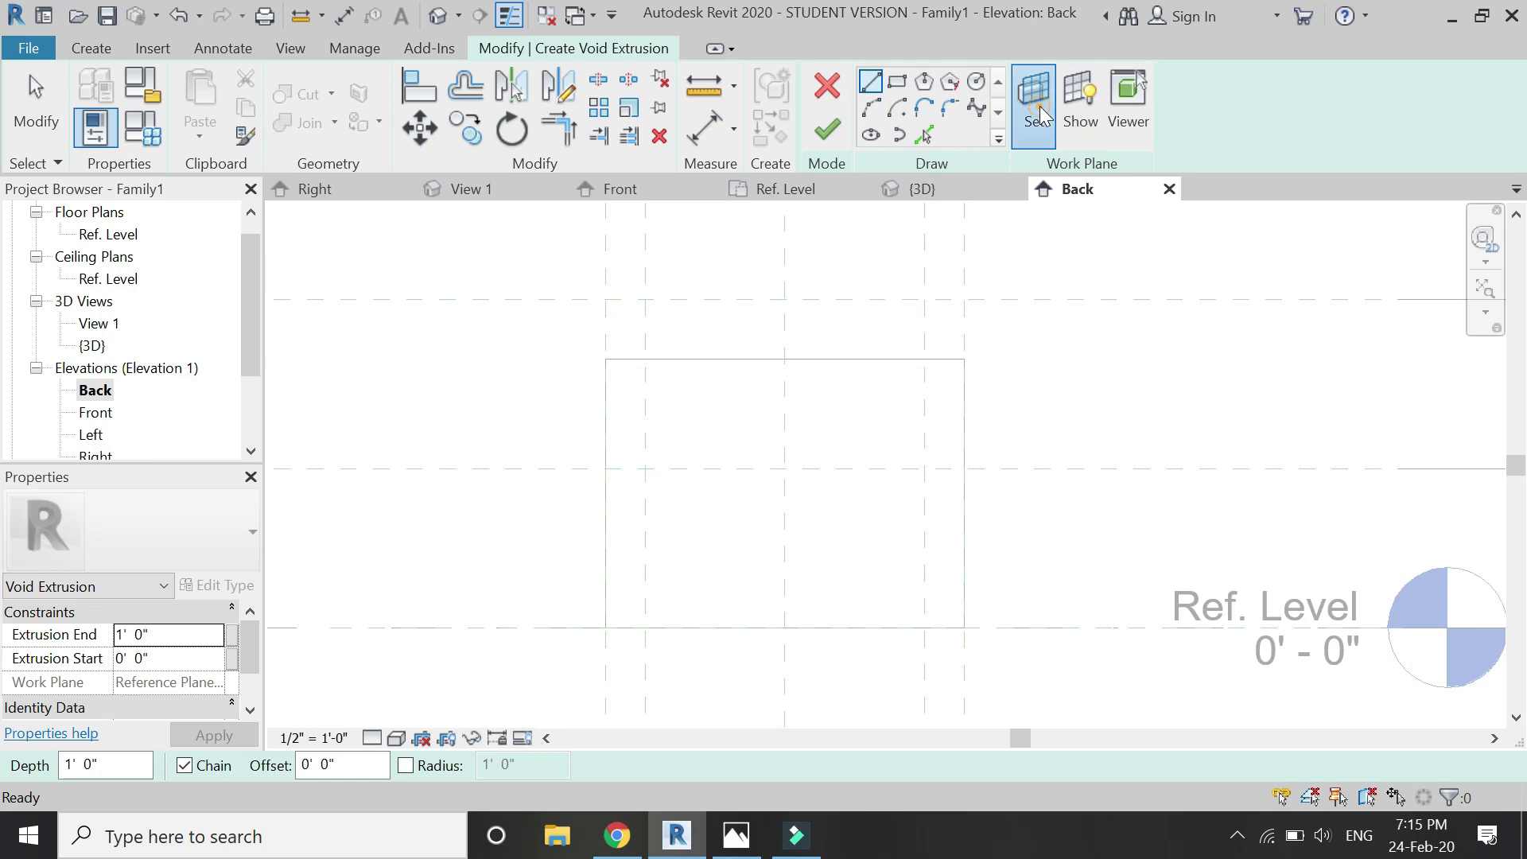
left_click(1113, 678)
left_click(738, 360)
Sketch a rectangle over the frame's lower section from Ref. Level
left_click(897, 80)
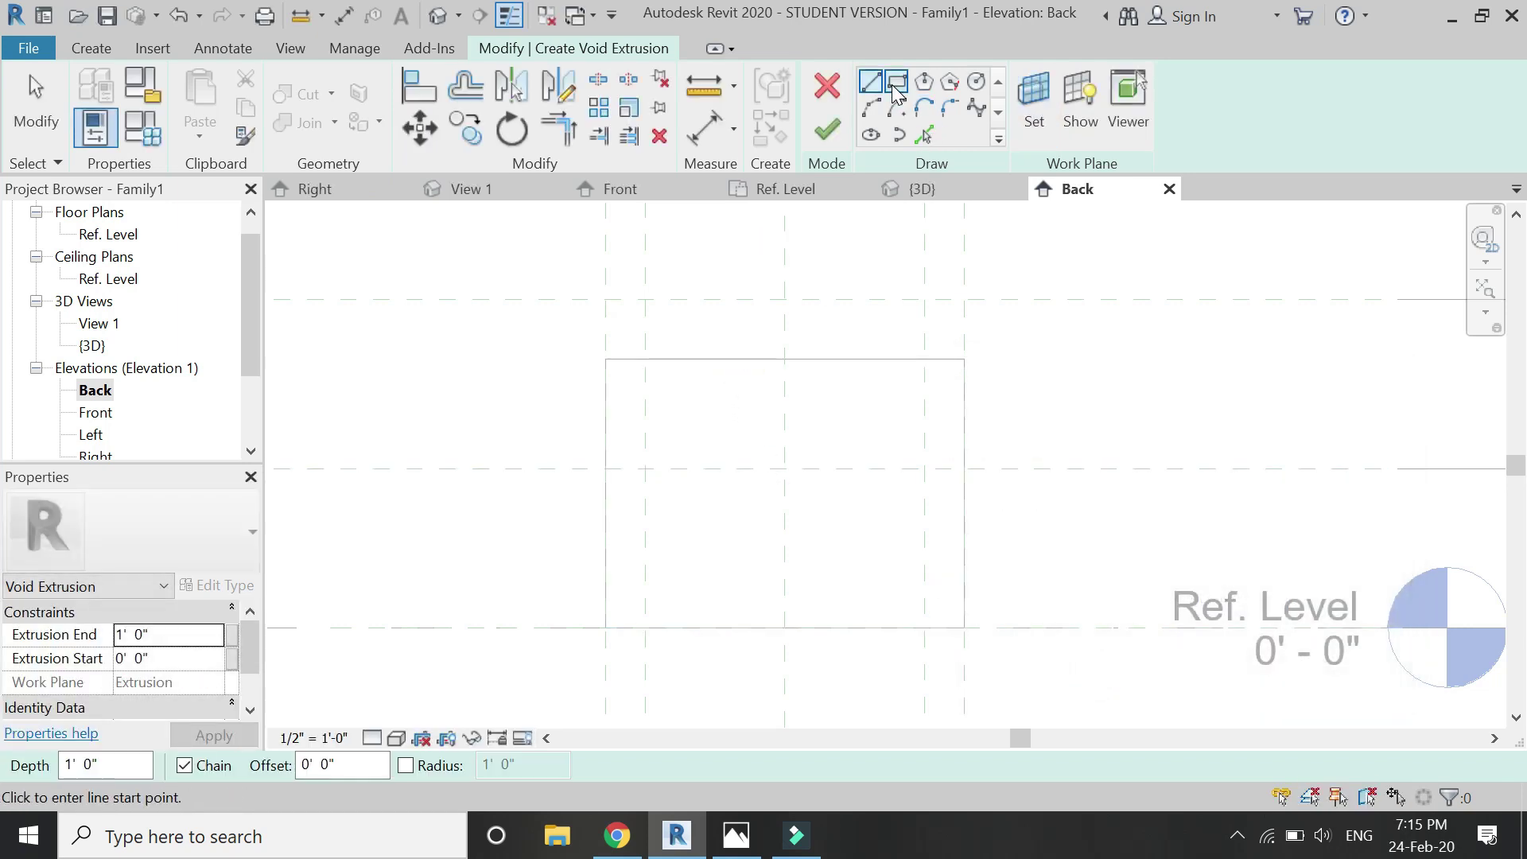
scroll(796, 614, "up", 1)
left_click(954, 634)
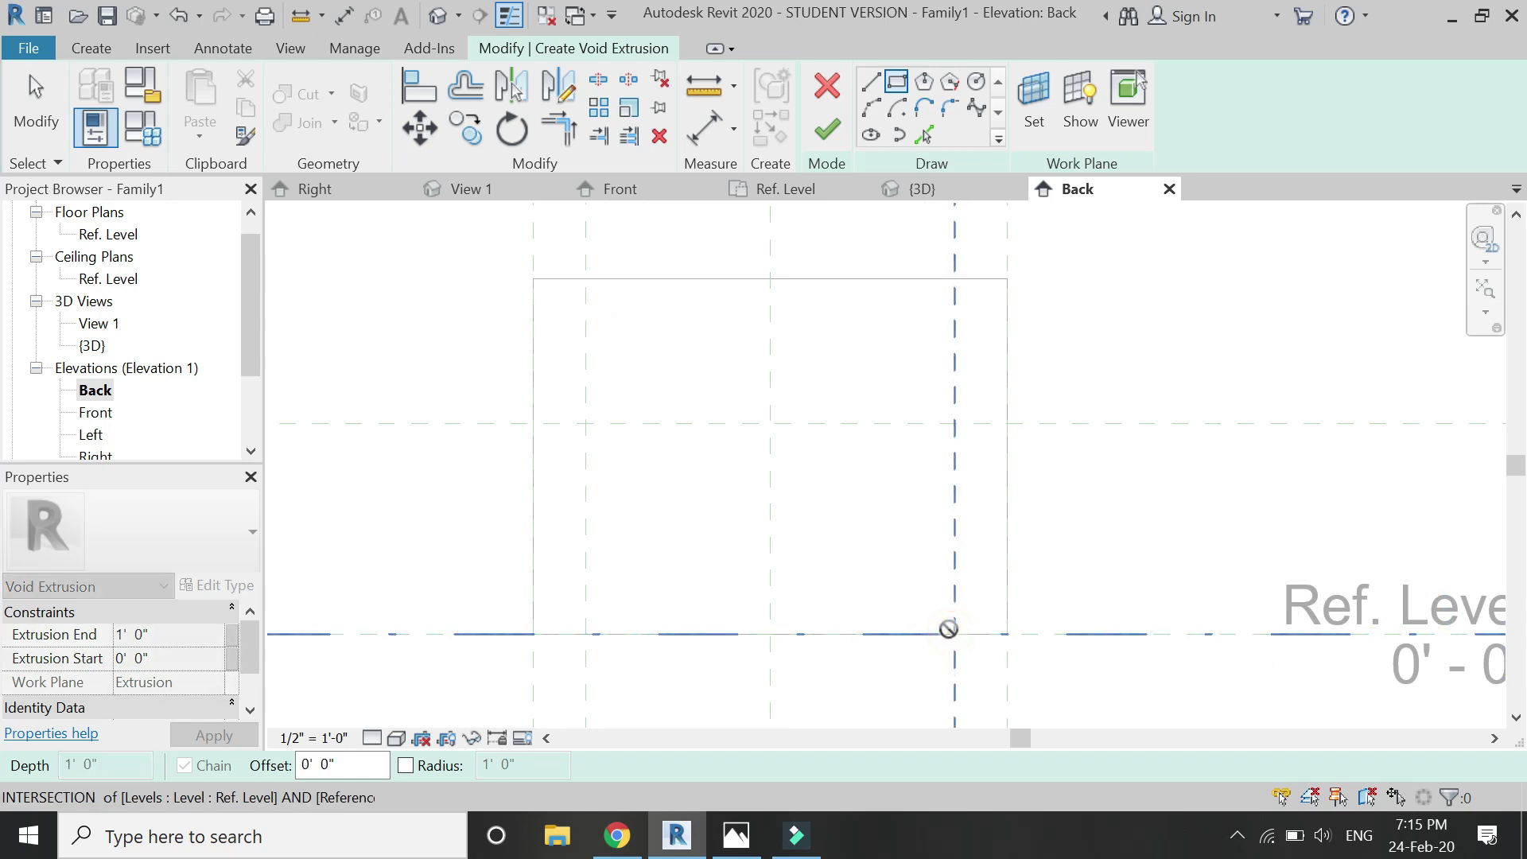
left_click(585, 540)
key("Escape")
key("Escape")
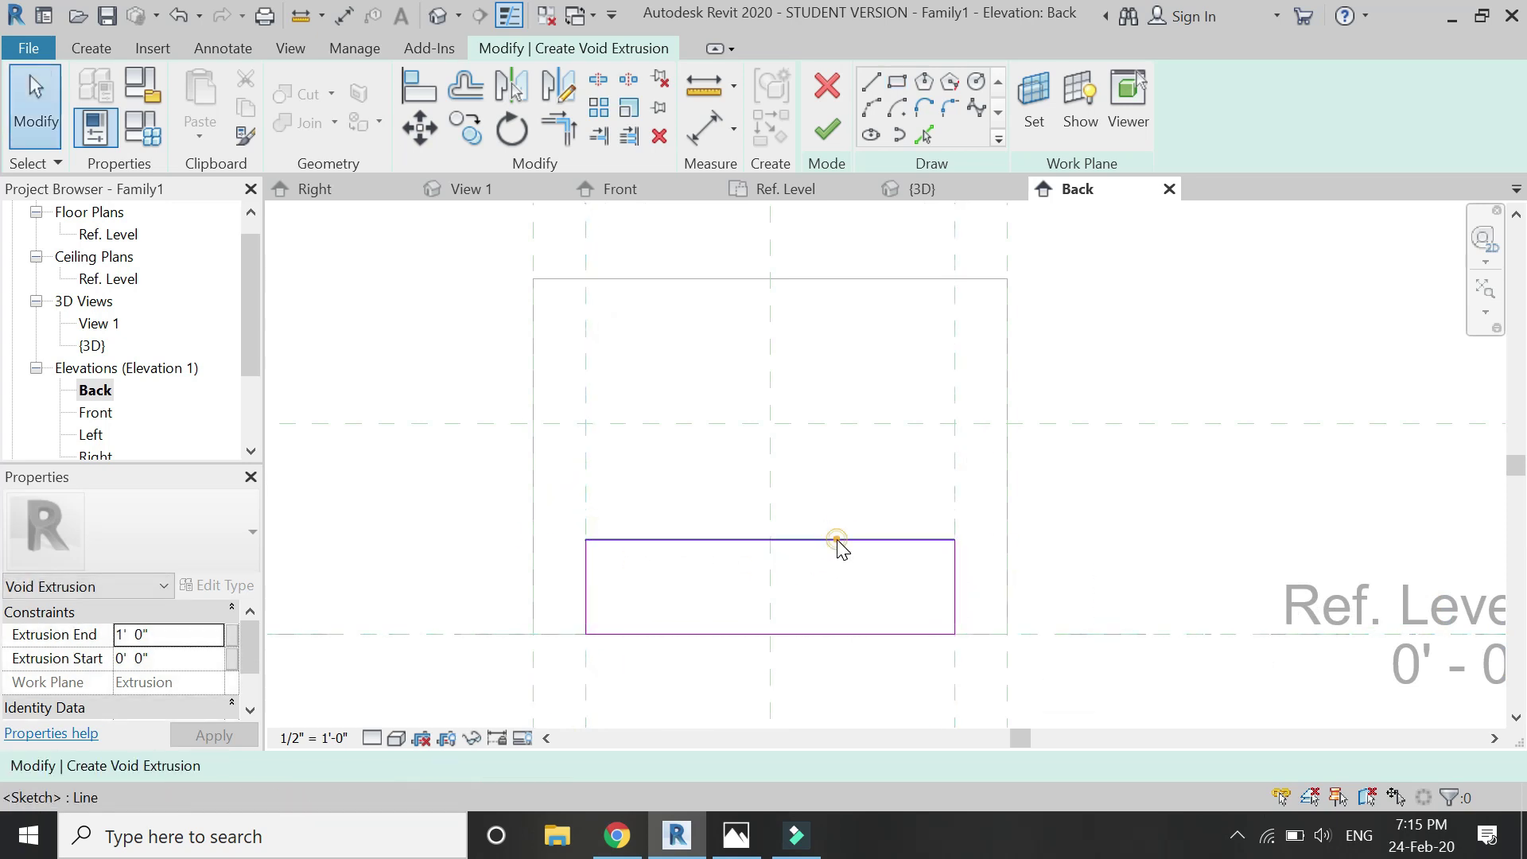
Set the rectangle's height to 8" and finish the void so it cuts the frame
left_click(837, 540)
left_click(524, 595)
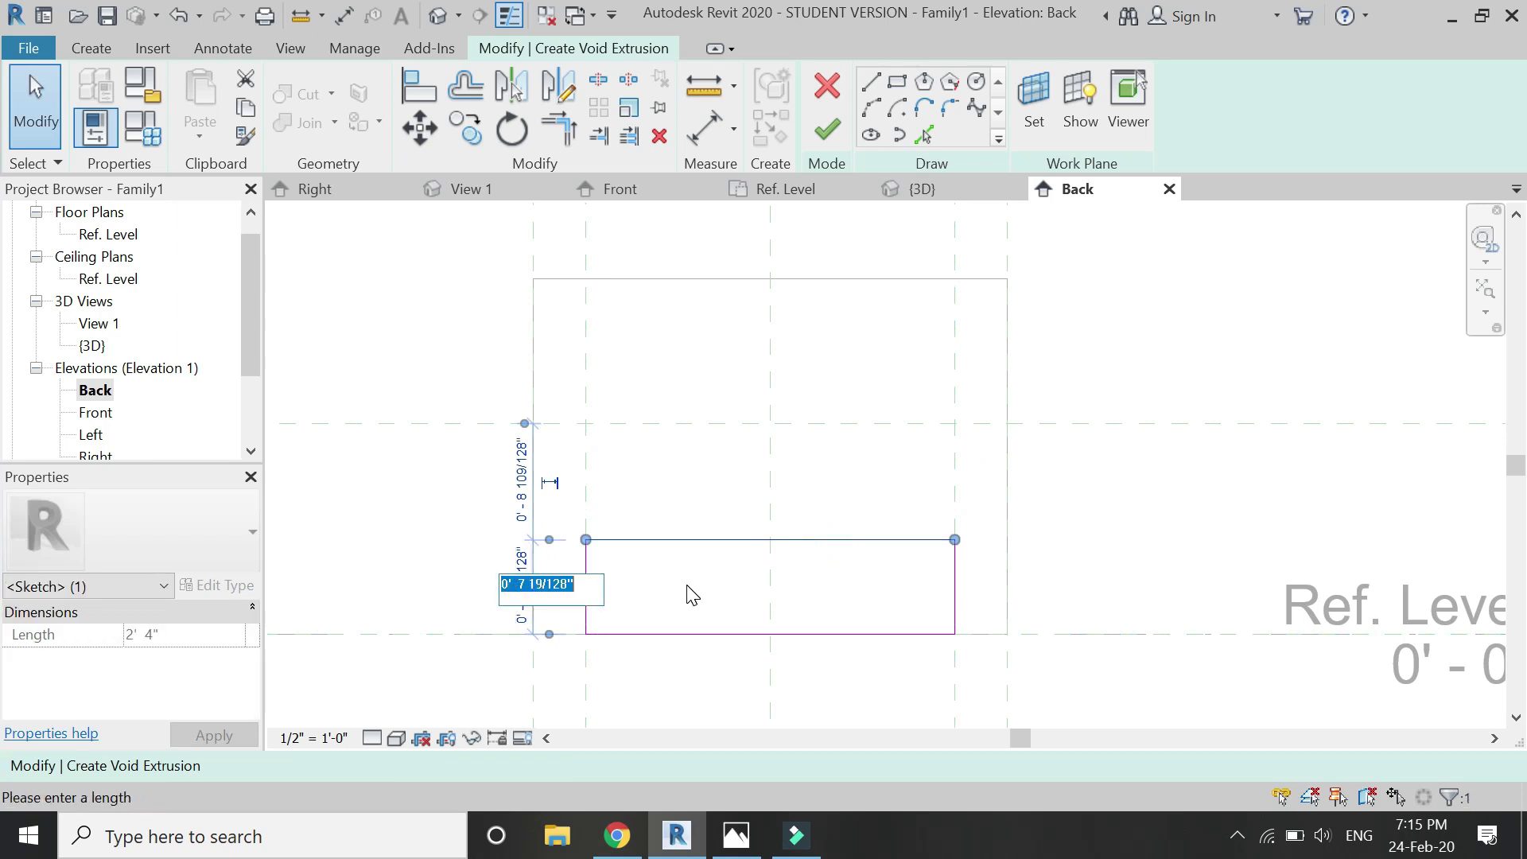
type("8")
key("Return")
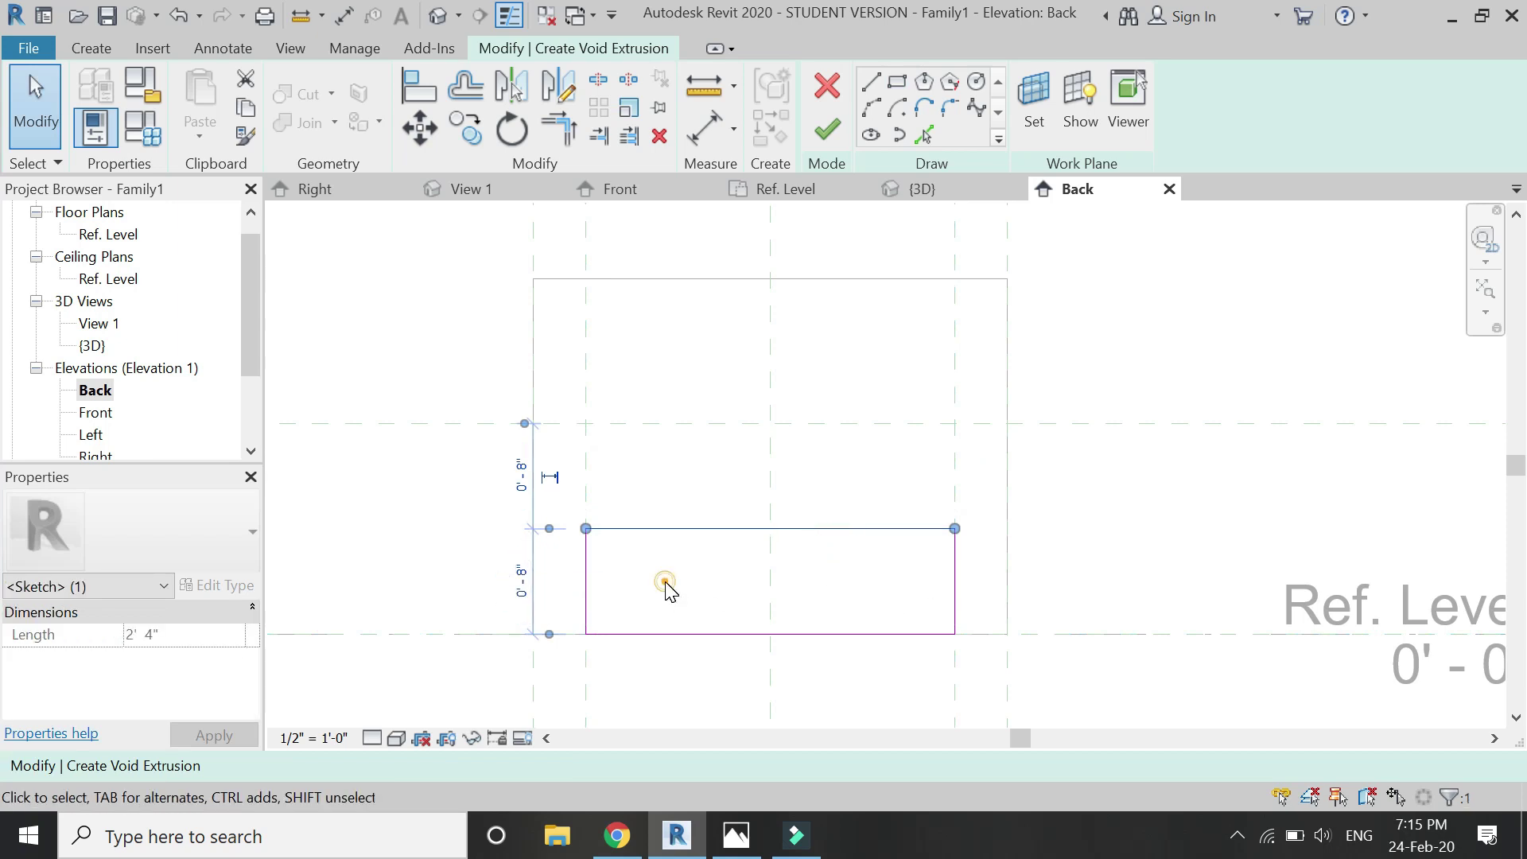
left_click(665, 585)
left_click(828, 129)
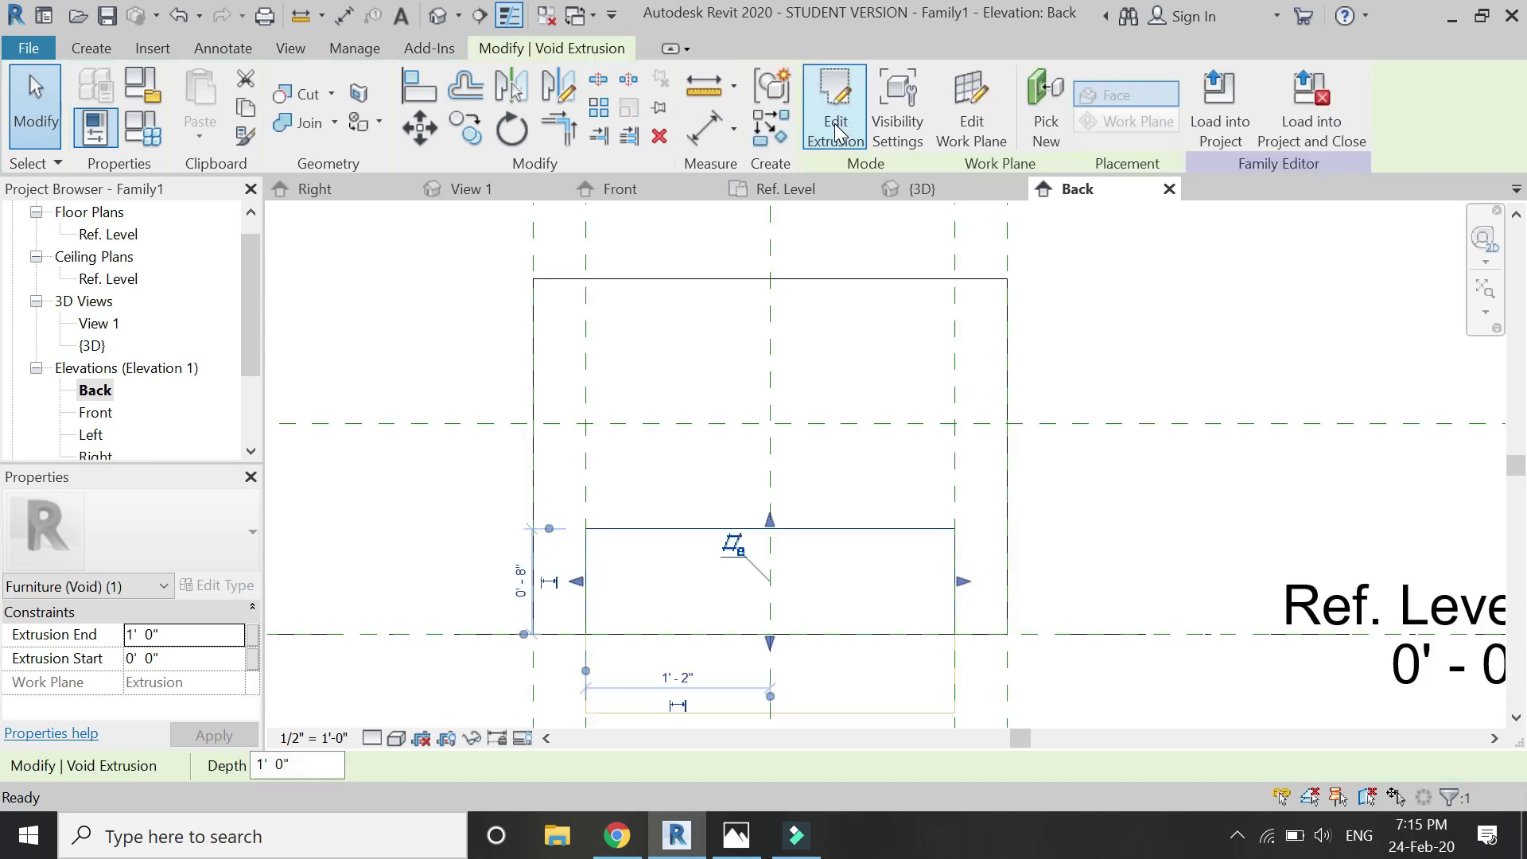
Adjust the void's depth in the Ref. Level plan, check the cut in 3D, then go to the Right elevation
left_click(828, 191)
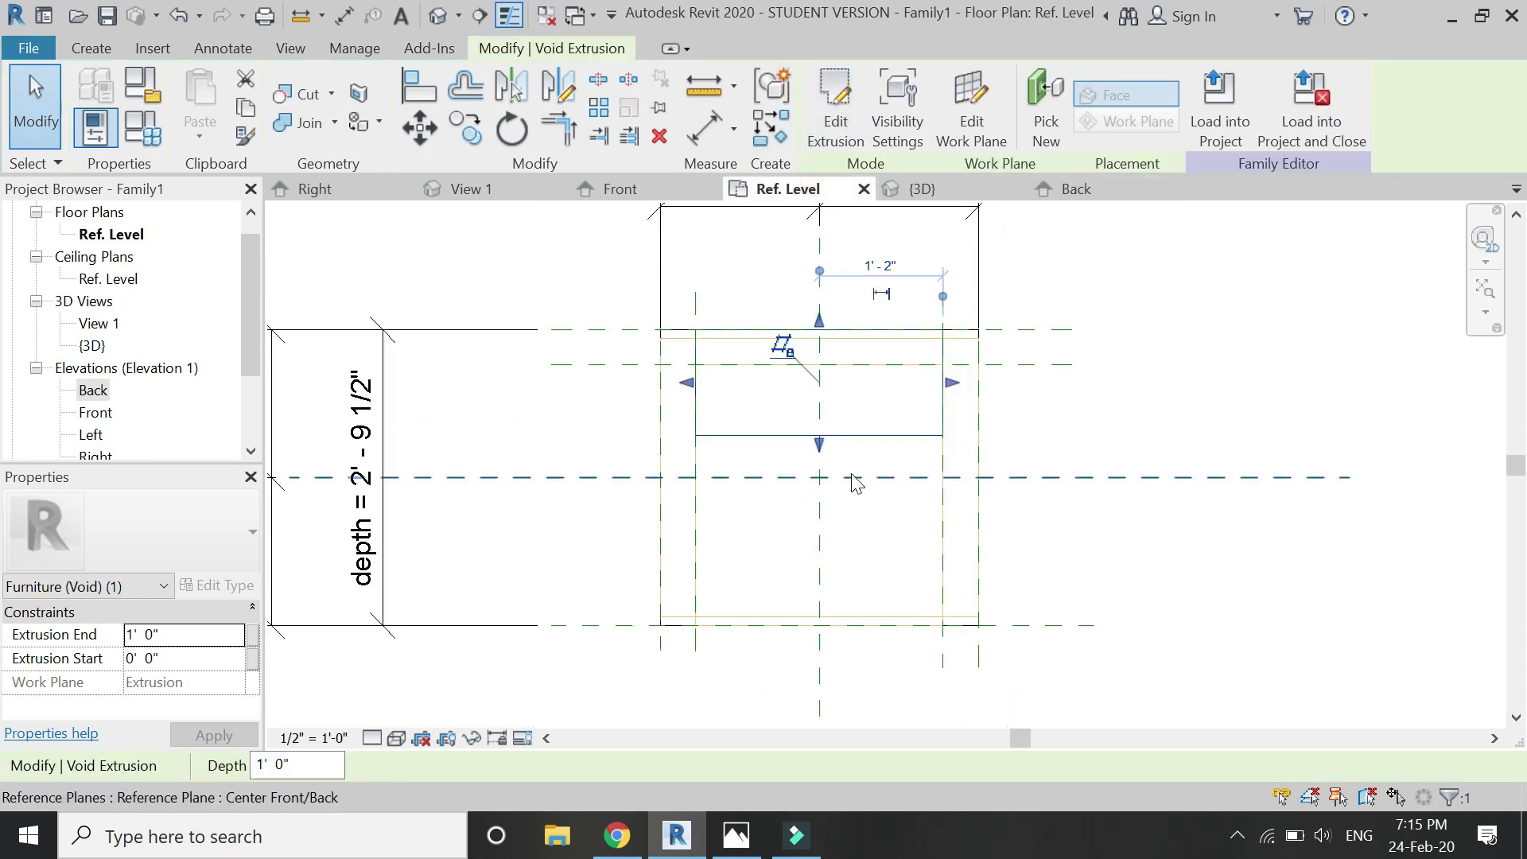
left_click_drag(819, 443, 821, 368)
left_click(896, 413)
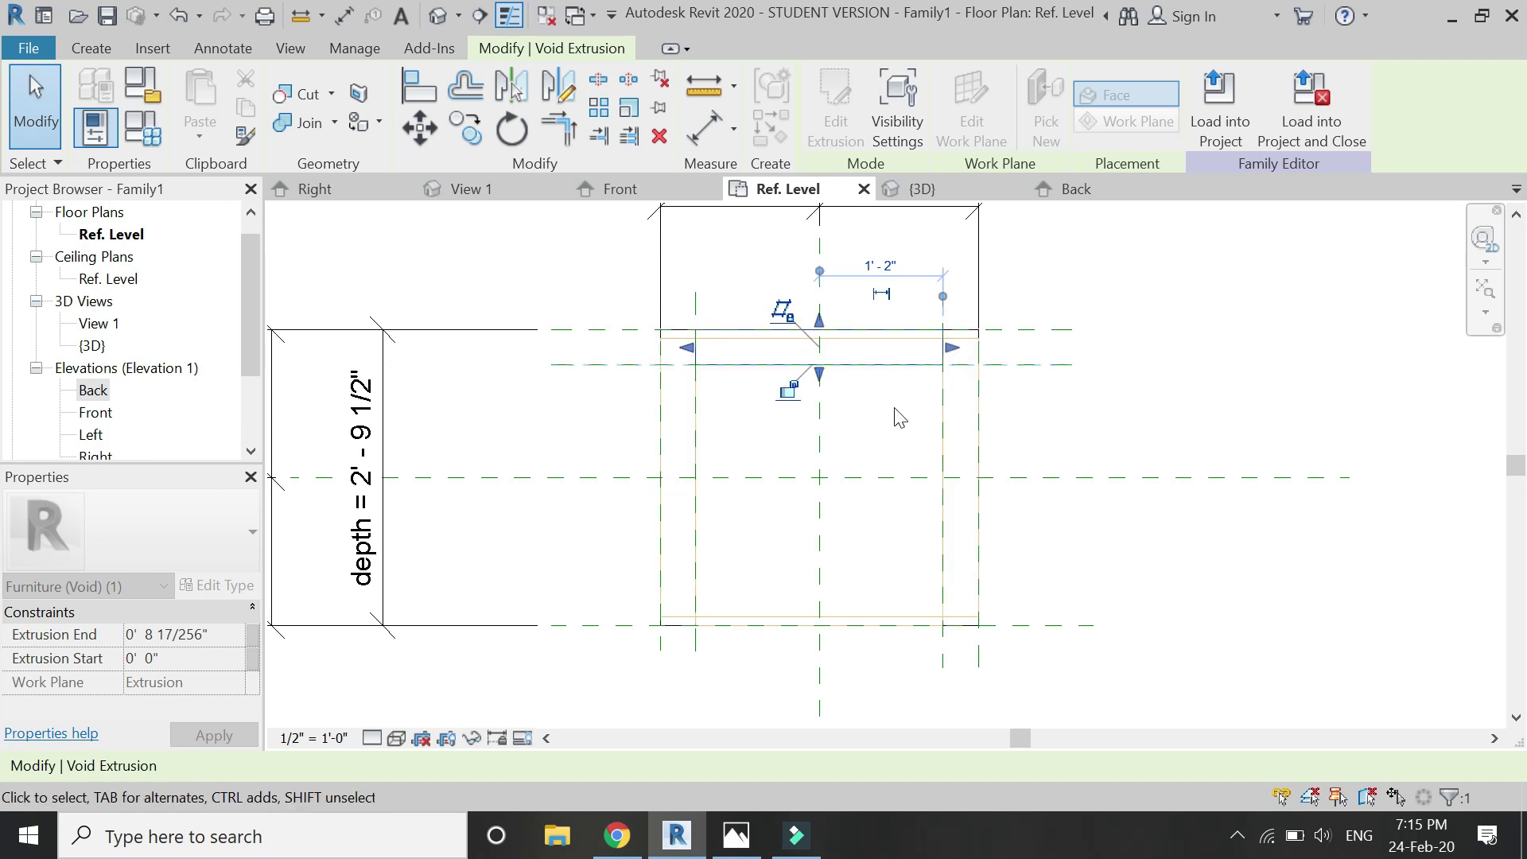
left_click(930, 193)
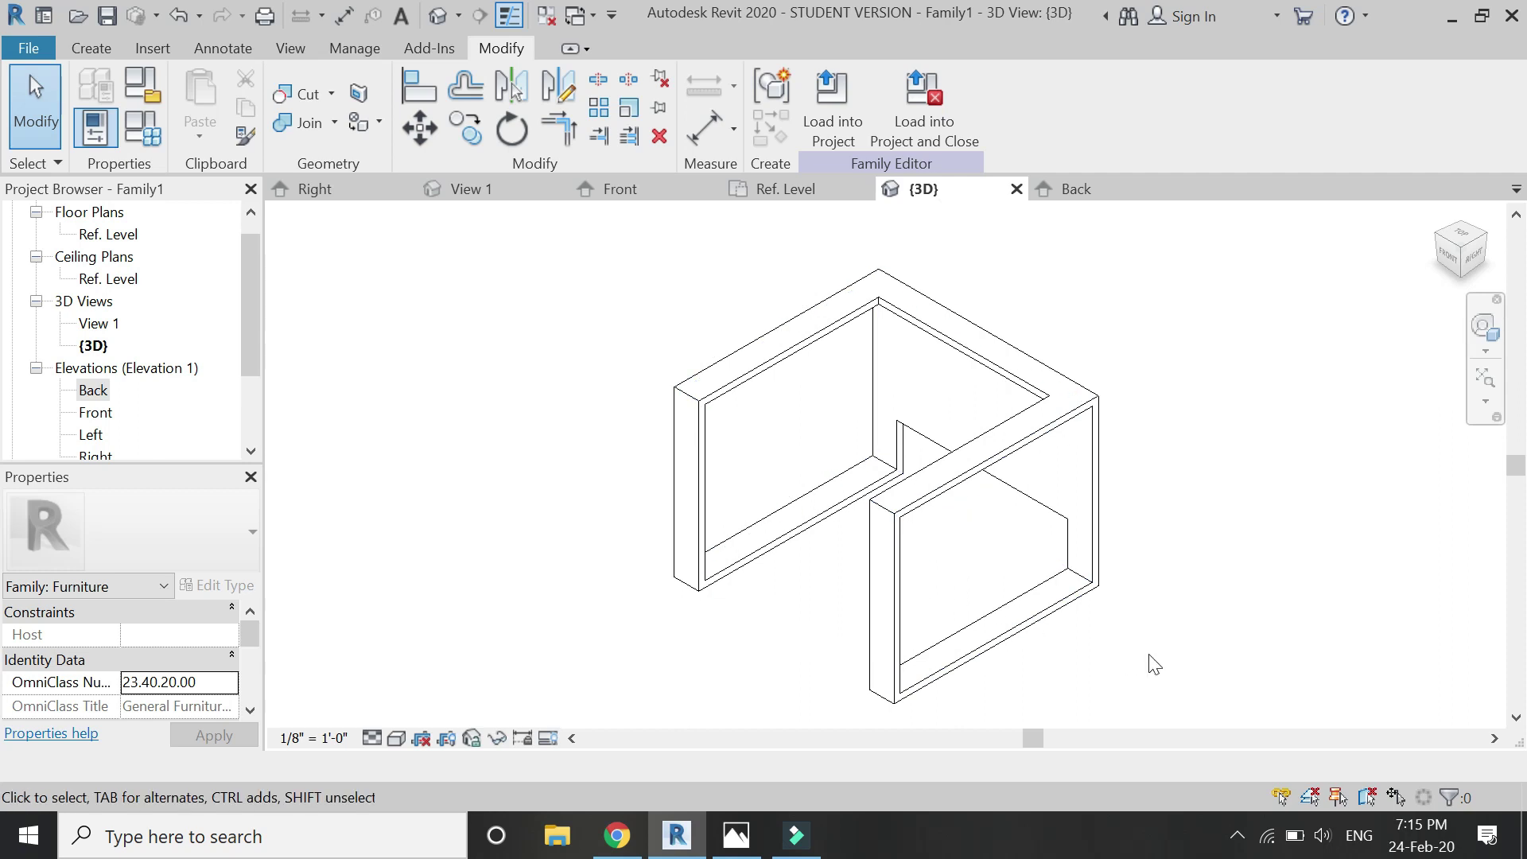
left_click(334, 188)
Start a new solid extrusion and sketch the closed seat outline from the frame corner
left_click(72, 50)
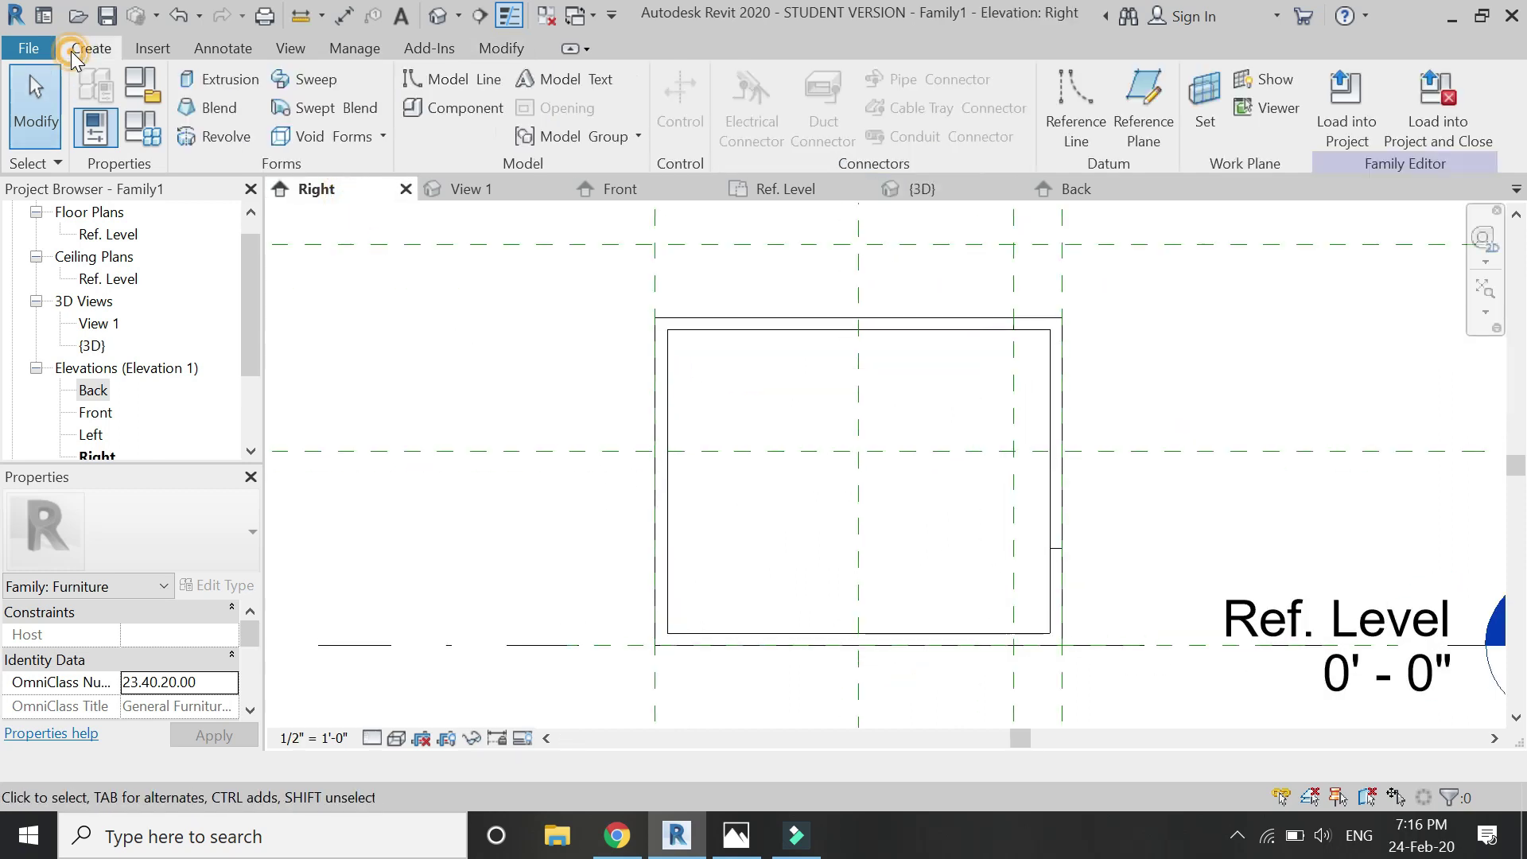
left_click(219, 78)
scroll(677, 612, "up", 2)
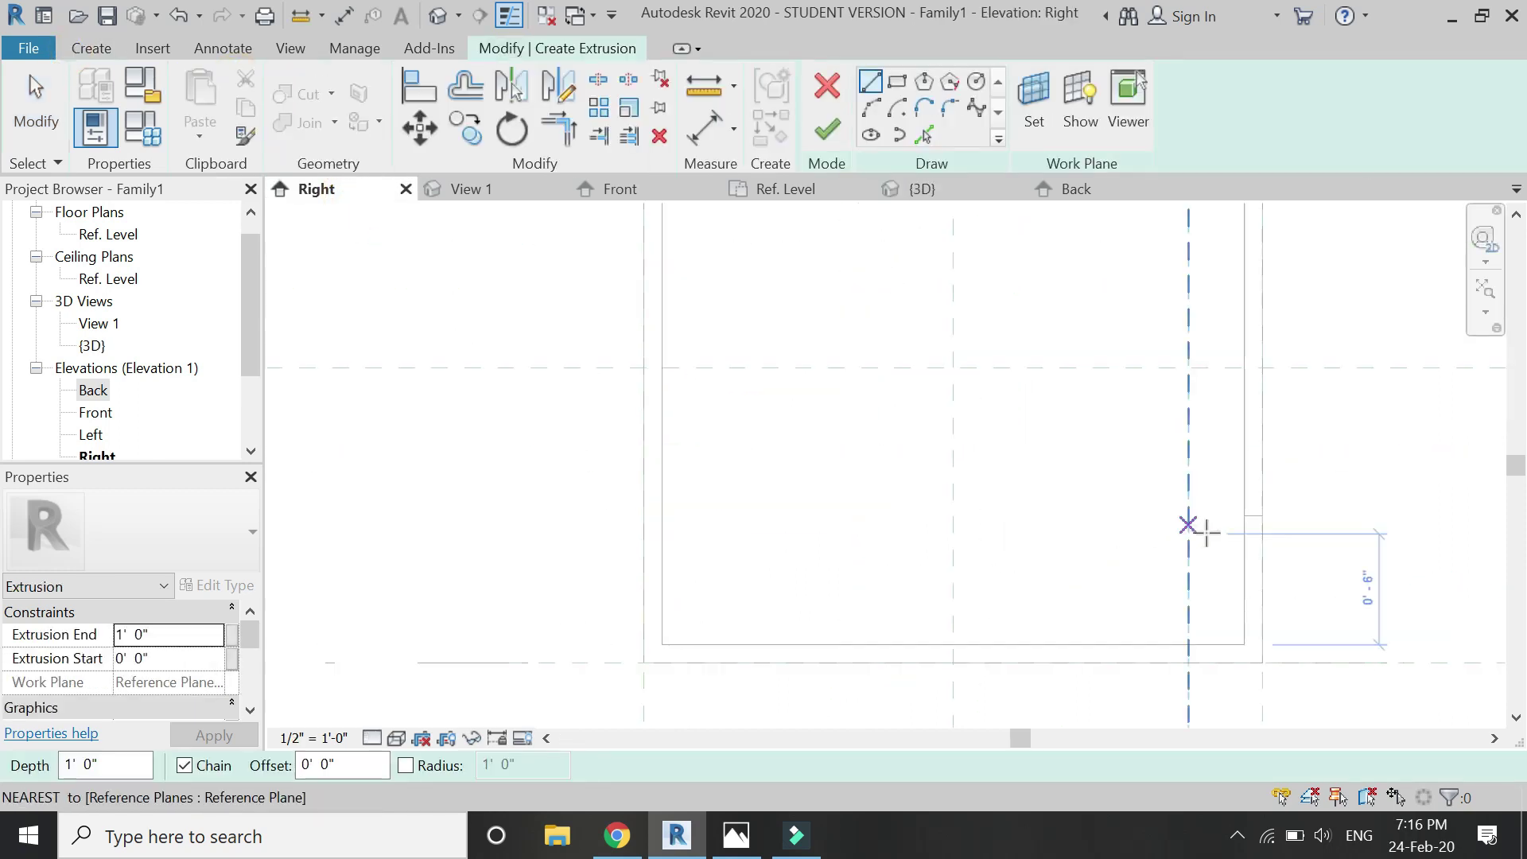
left_click(1244, 515)
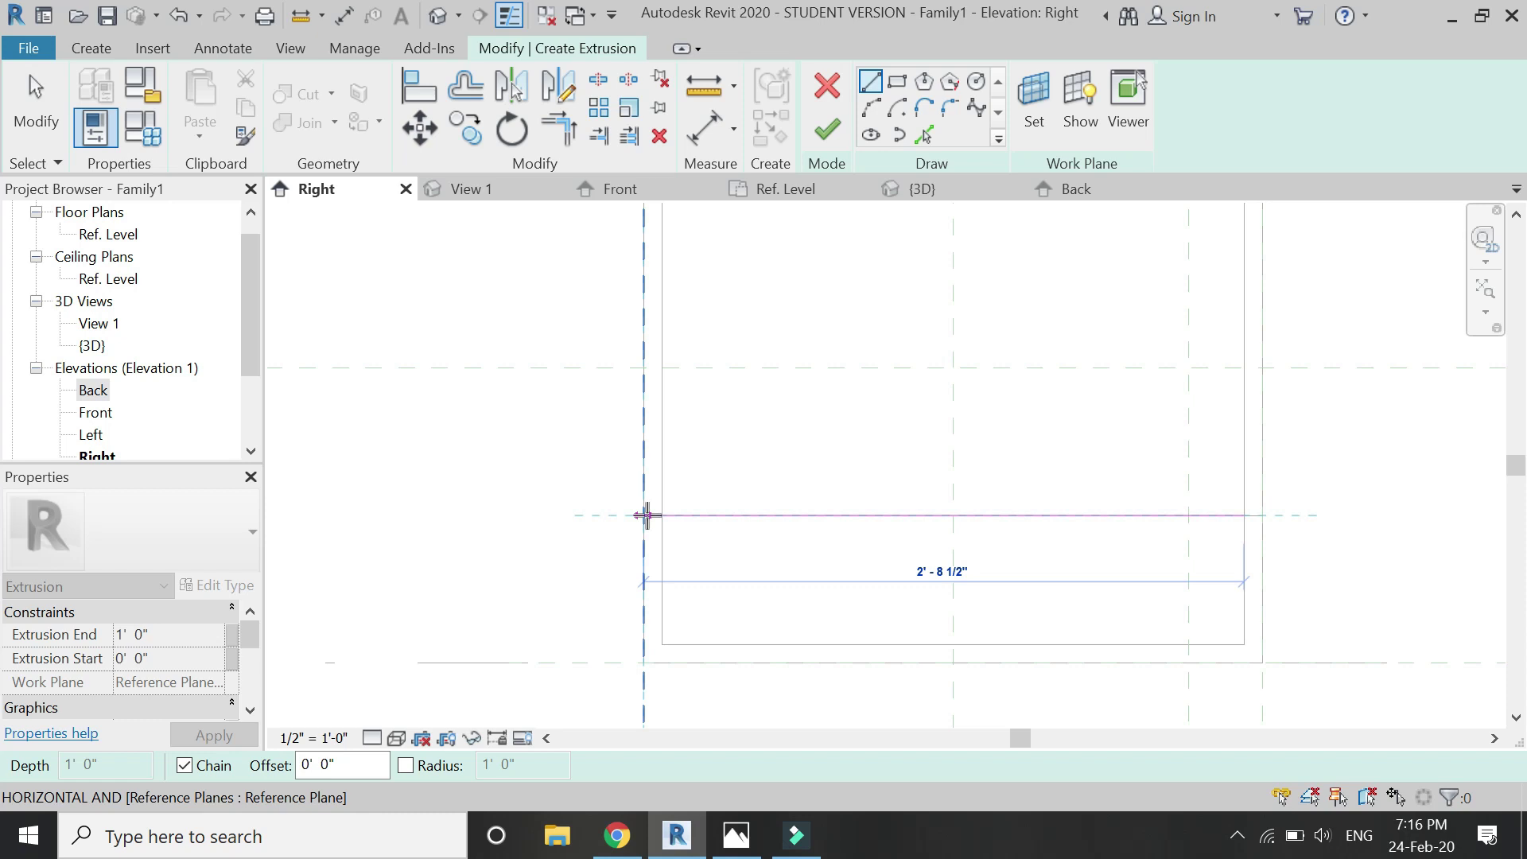
left_click(646, 516)
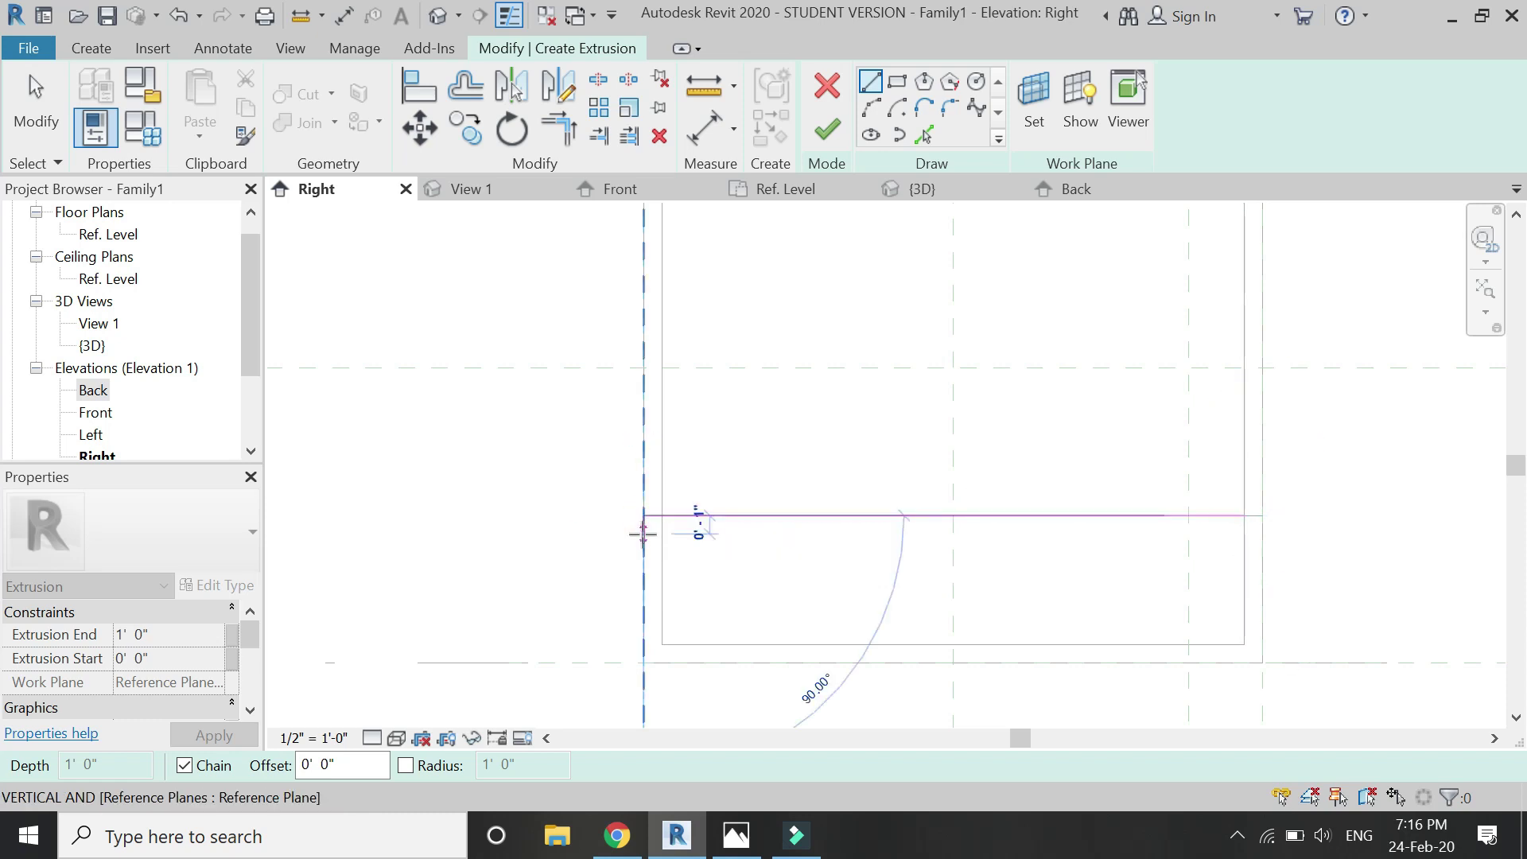
left_click(643, 533)
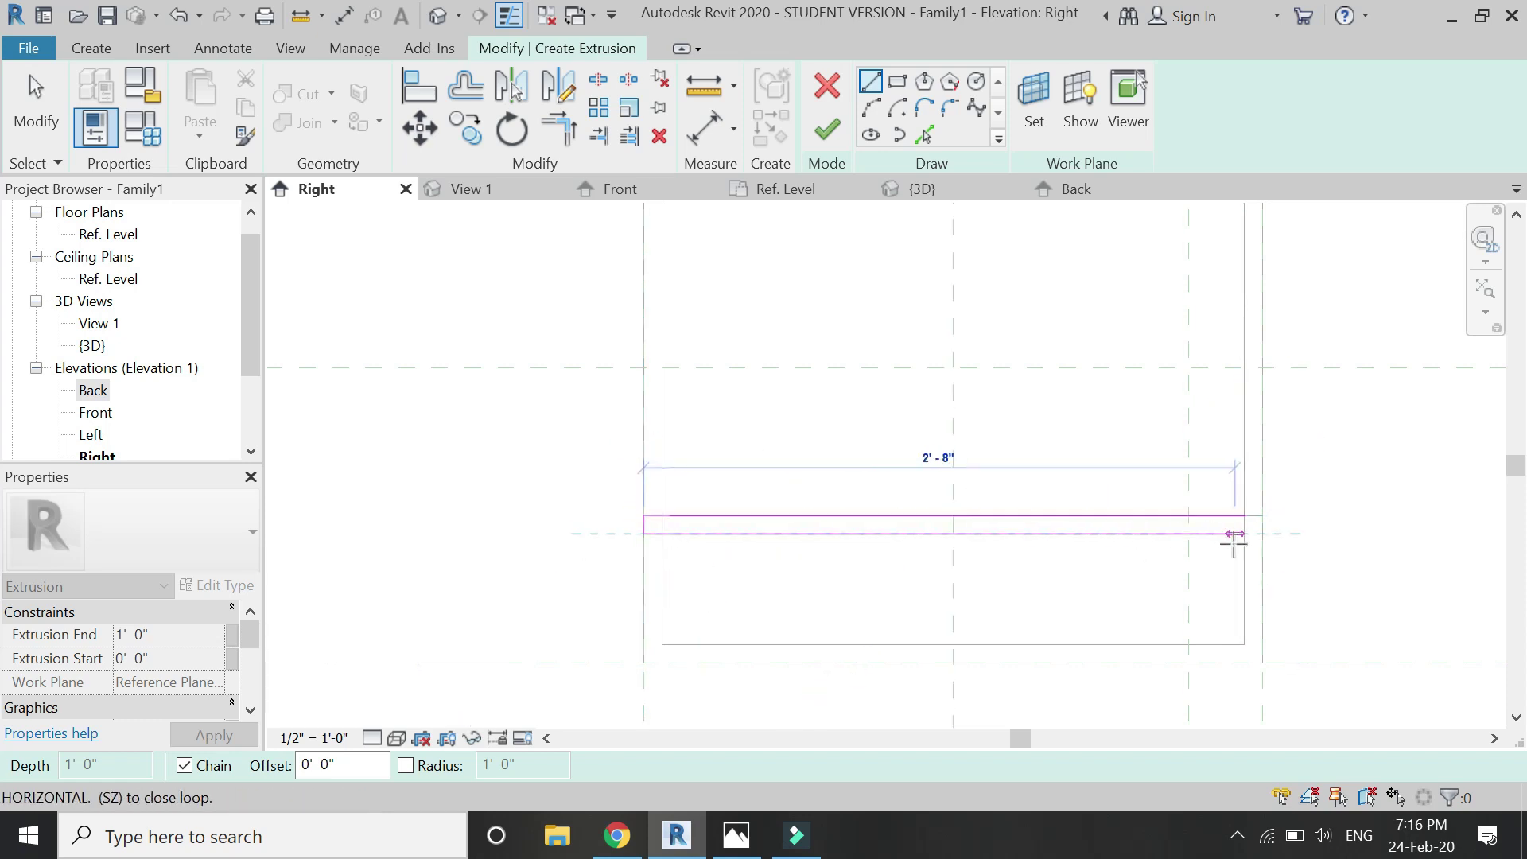
left_click(1242, 536)
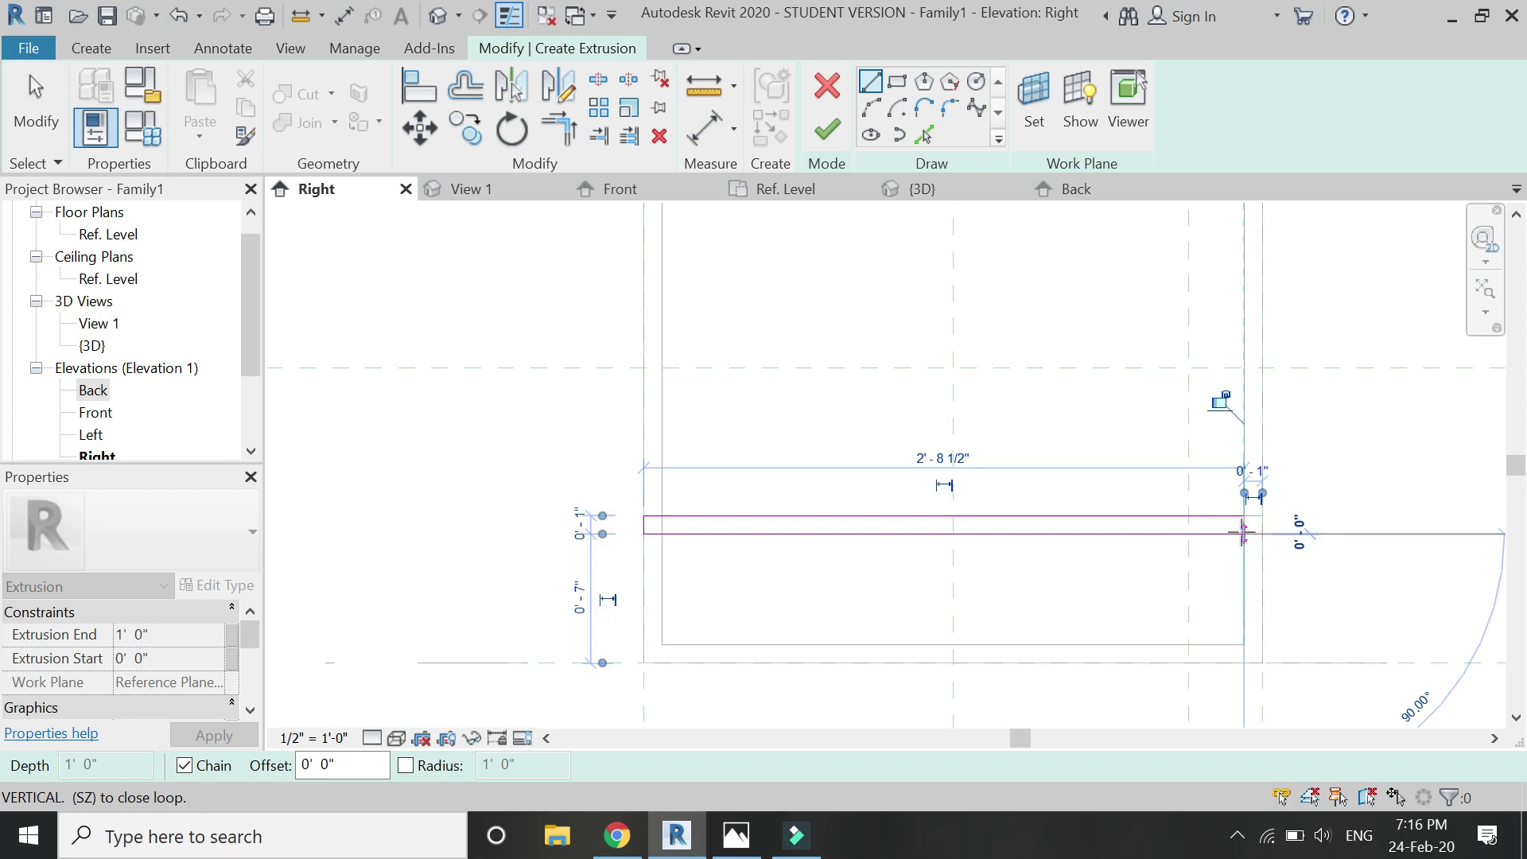
left_click(1243, 517)
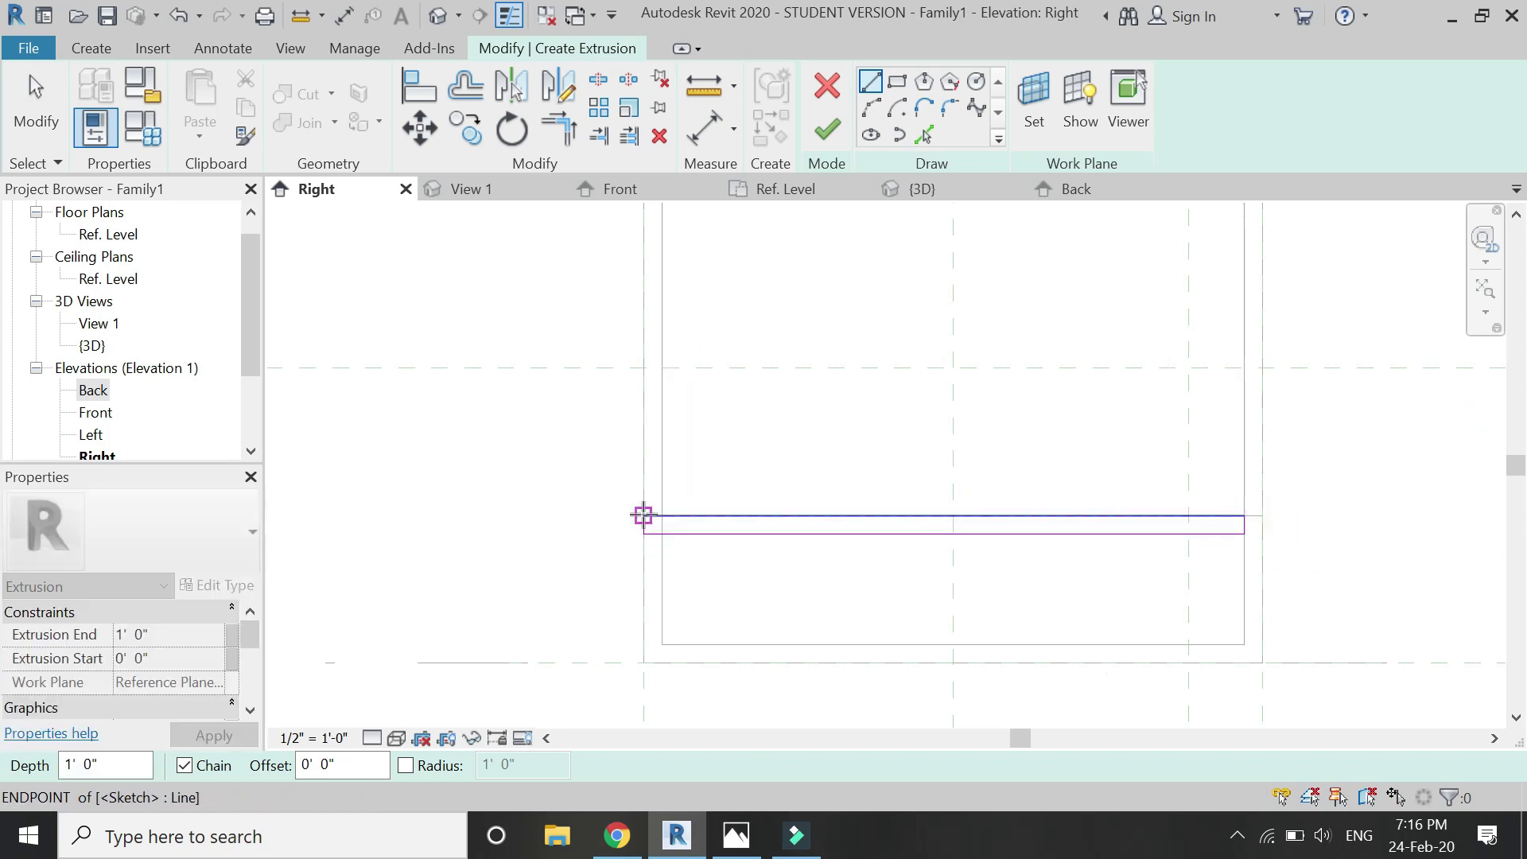
left_click(643, 516)
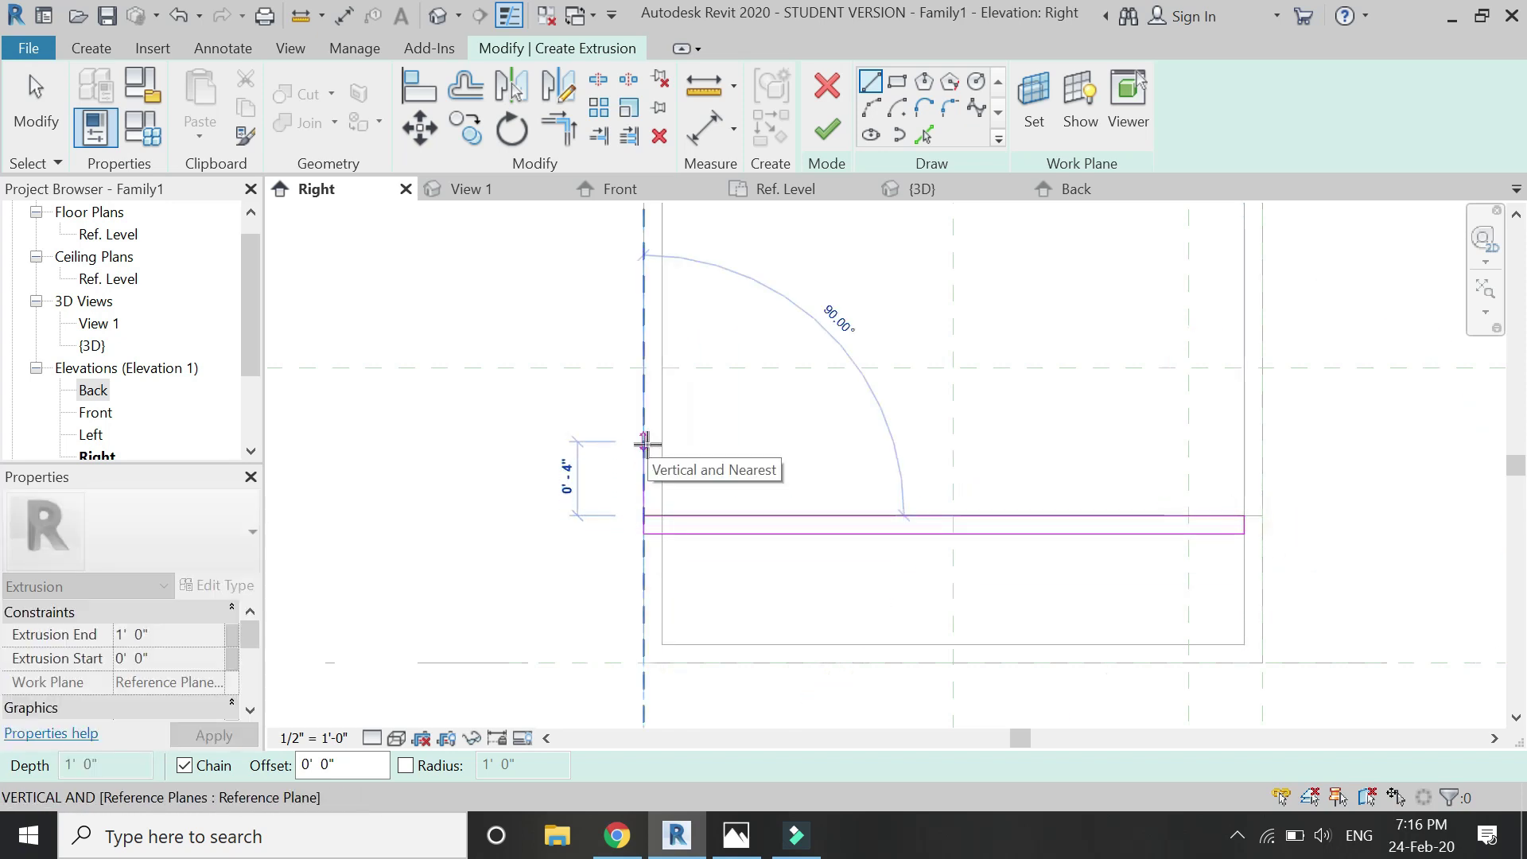
Add a vertical line and the slanted backrest line, closing the sketch loop
left_click(646, 443)
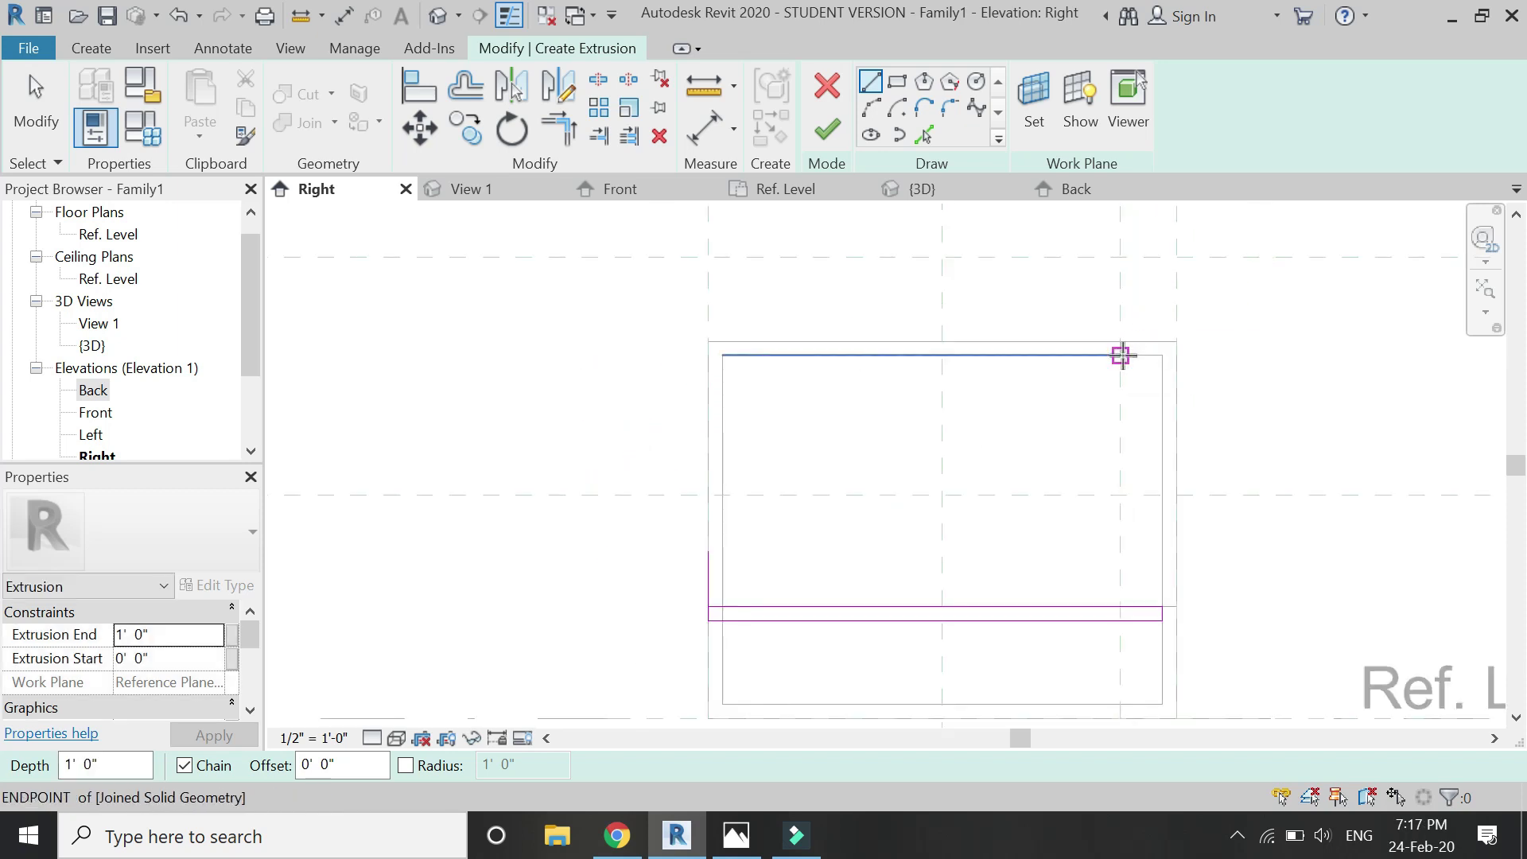
left_click(1122, 356)
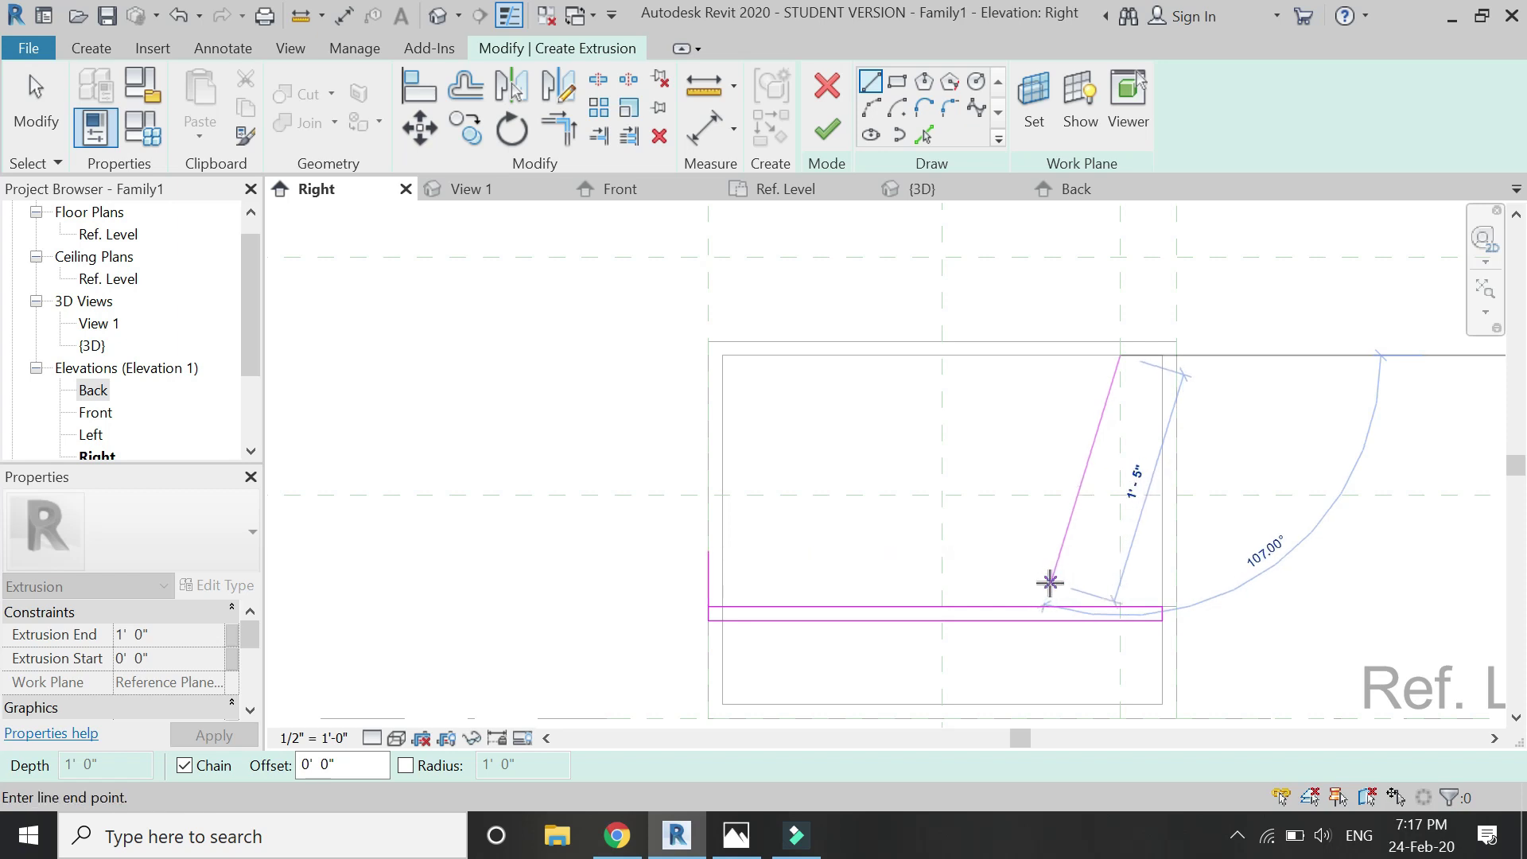
left_click(1054, 583)
scroll(967, 583, "up", 1)
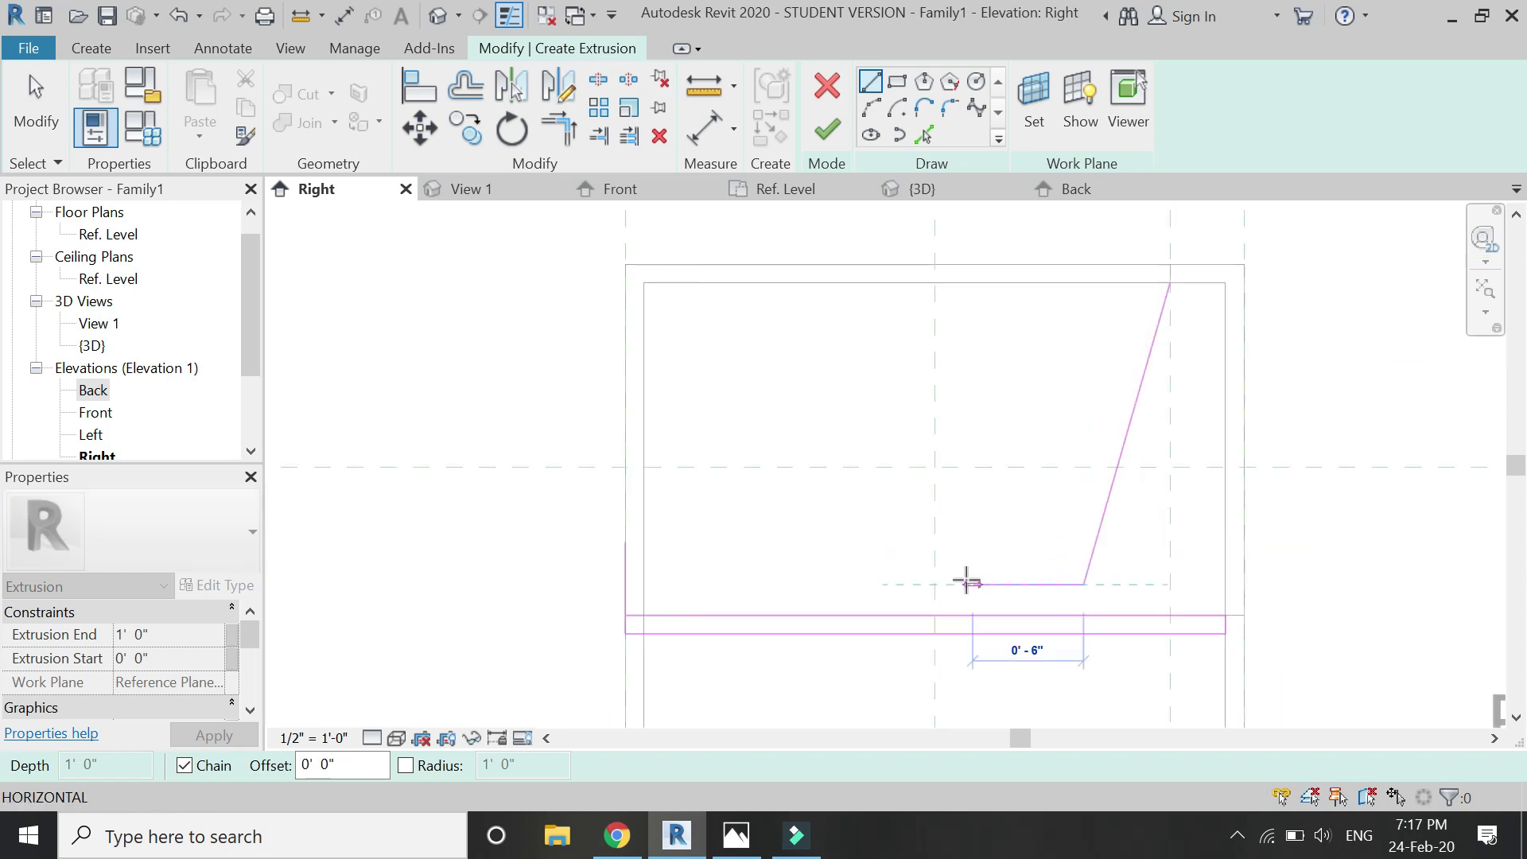
left_click(626, 545)
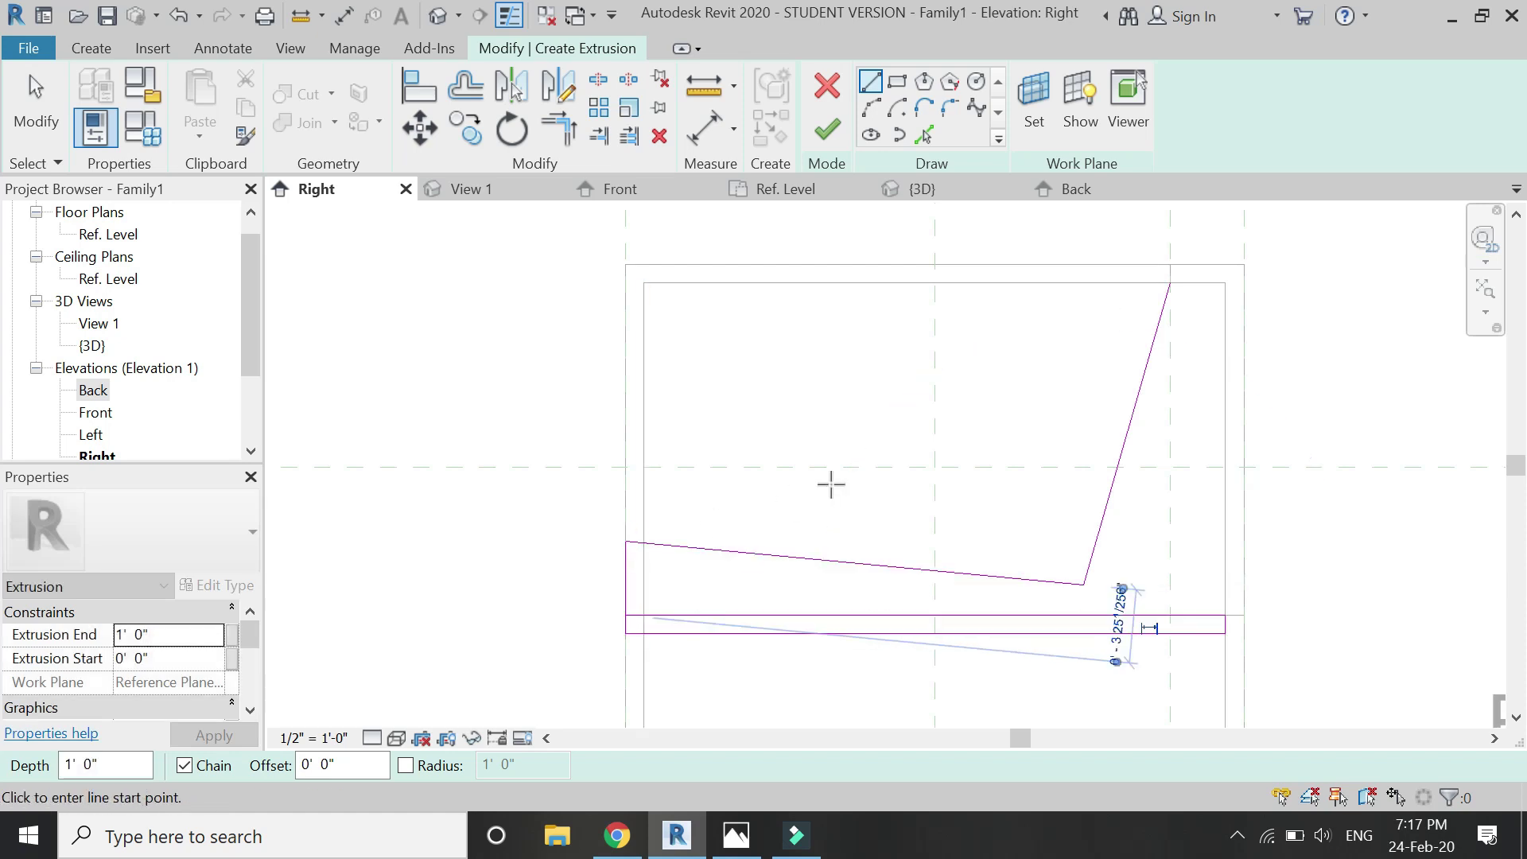
key("Escape")
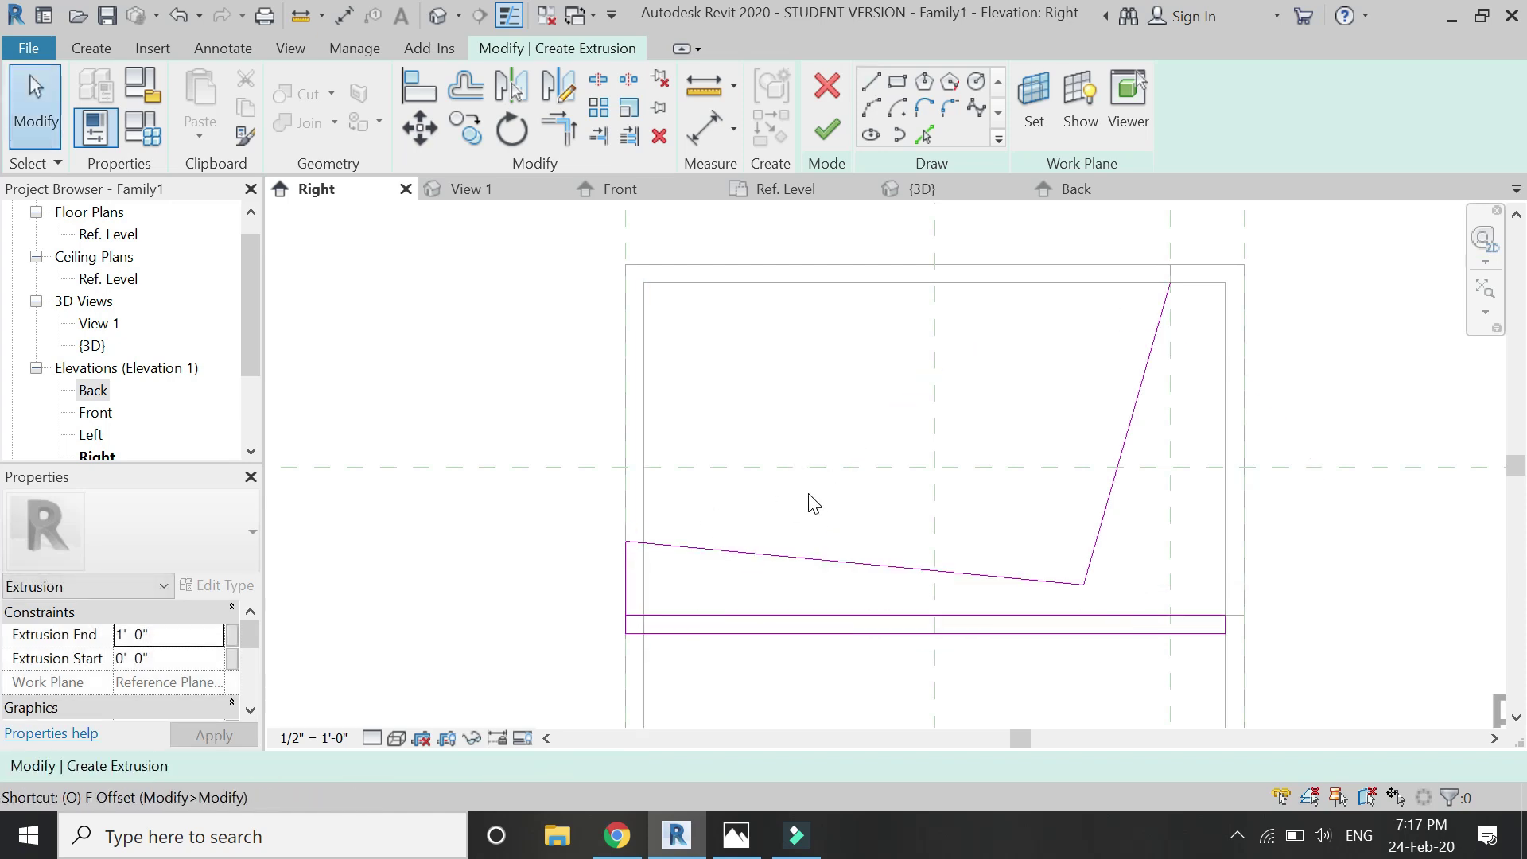
Offset the whole chain of seat-and-back lines by 1" with OF
key("o")
key("f")
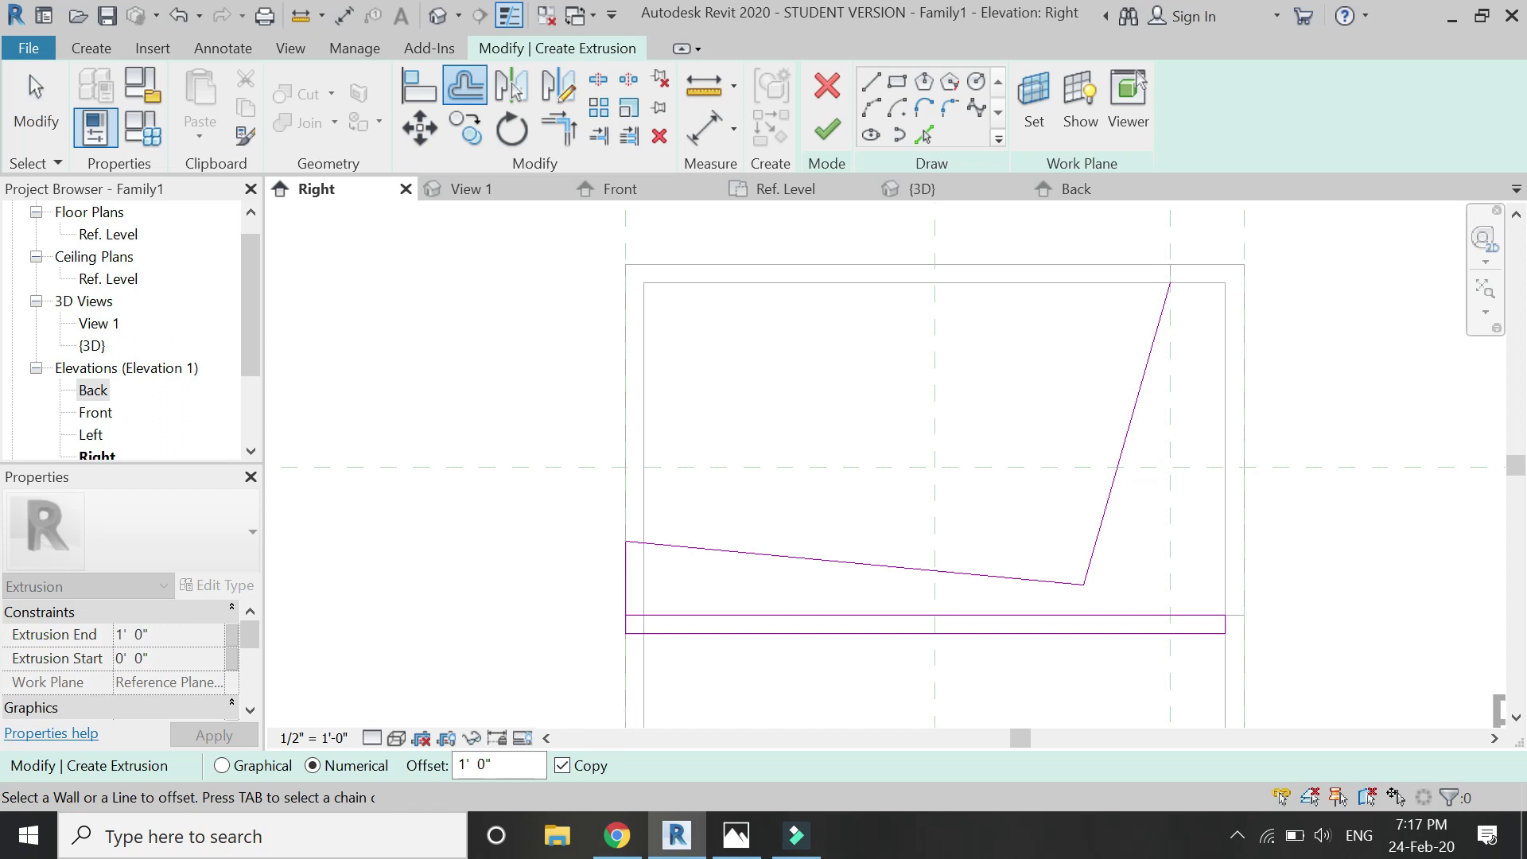
type("1")
key("Return")
scroll(604, 586, "up", 2)
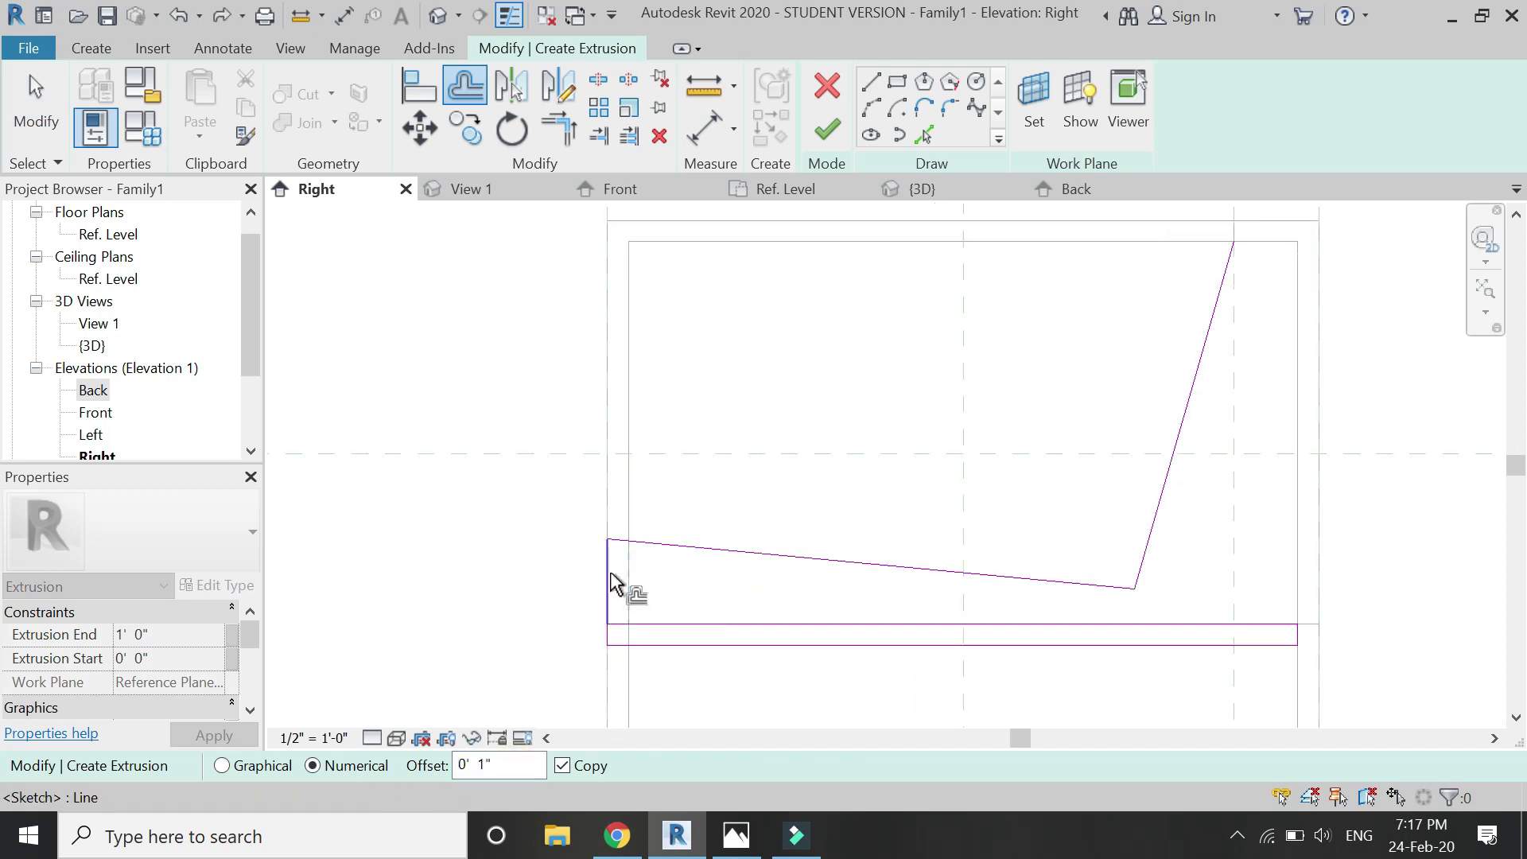
key("Tab")
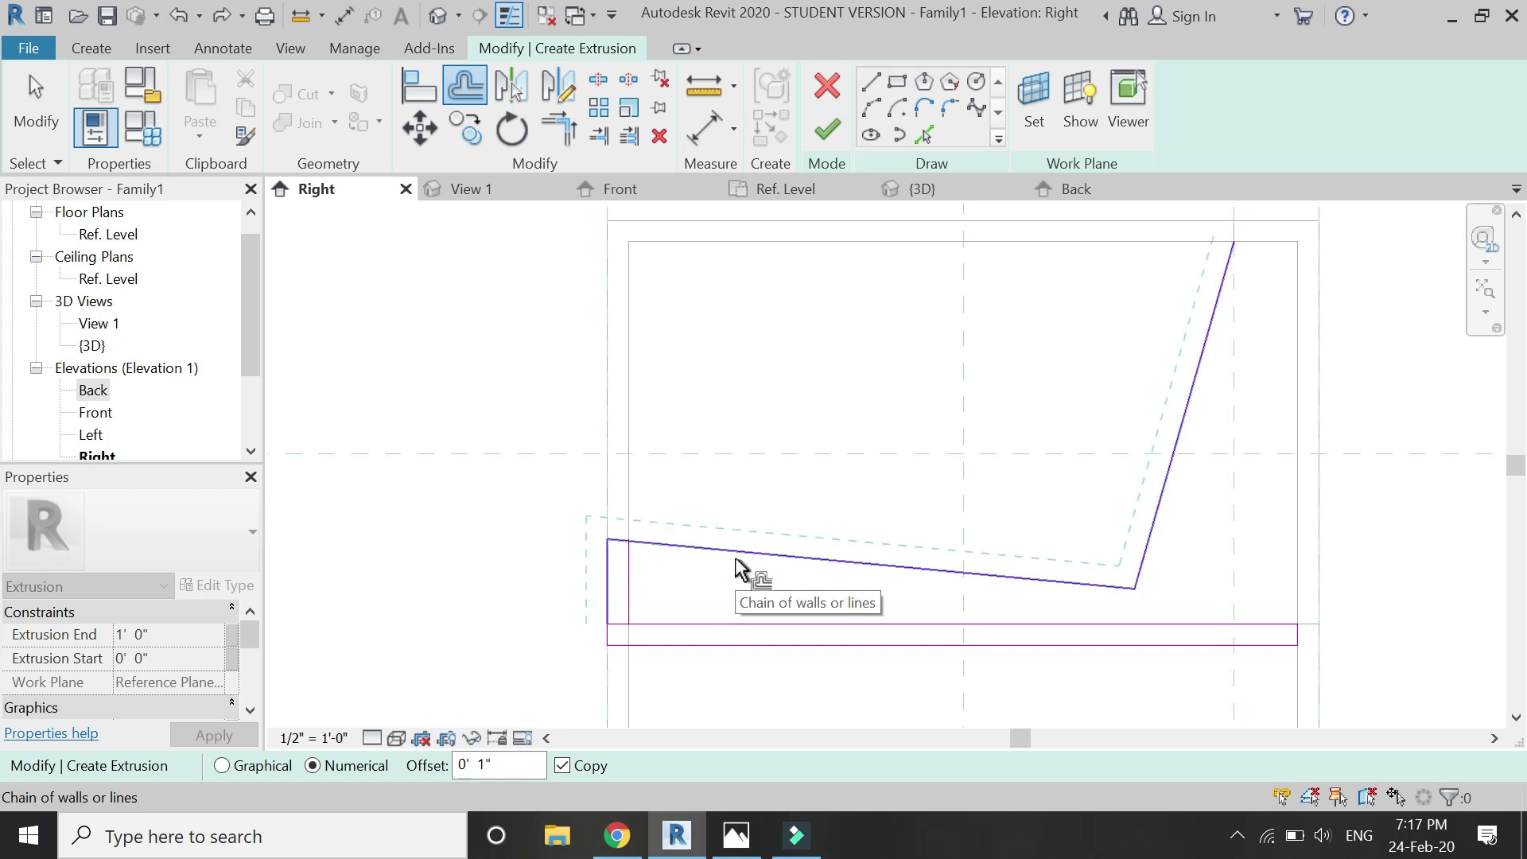
left_click(736, 566)
Delete the extra vertical offset line and trim both sloped seat lines to corners with TR
key("Escape")
left_click(587, 549)
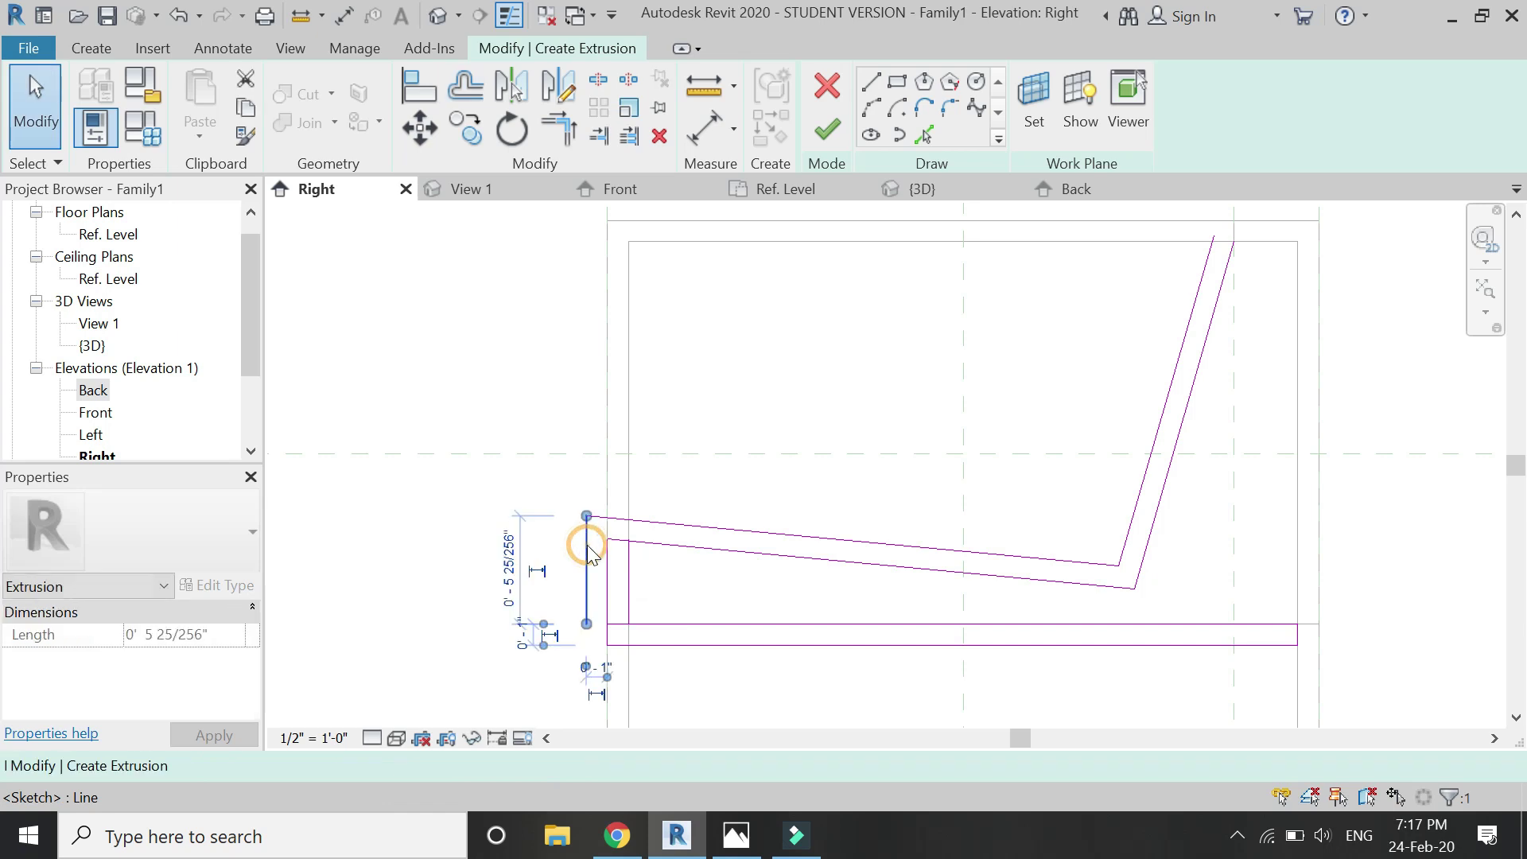
key("Delete")
key("t")
key("r")
scroll(650, 563, "up", 1)
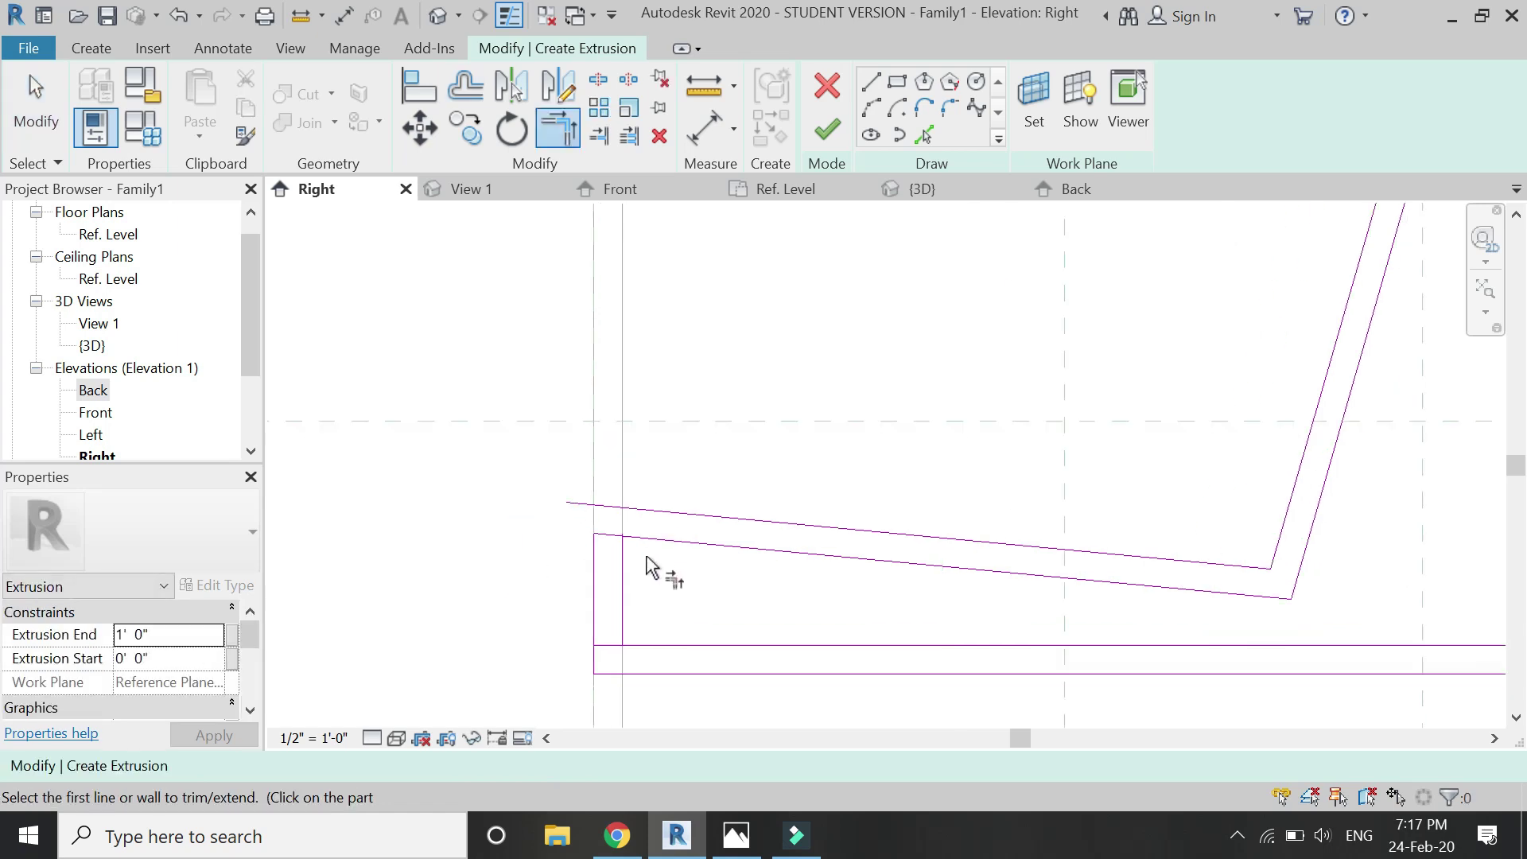
left_click(647, 539)
left_click(622, 565)
left_click(653, 509)
left_click(596, 564)
scroll(584, 554, "down", 1)
scroll(939, 513, "down", 1)
scroll(647, 631, "up", 3)
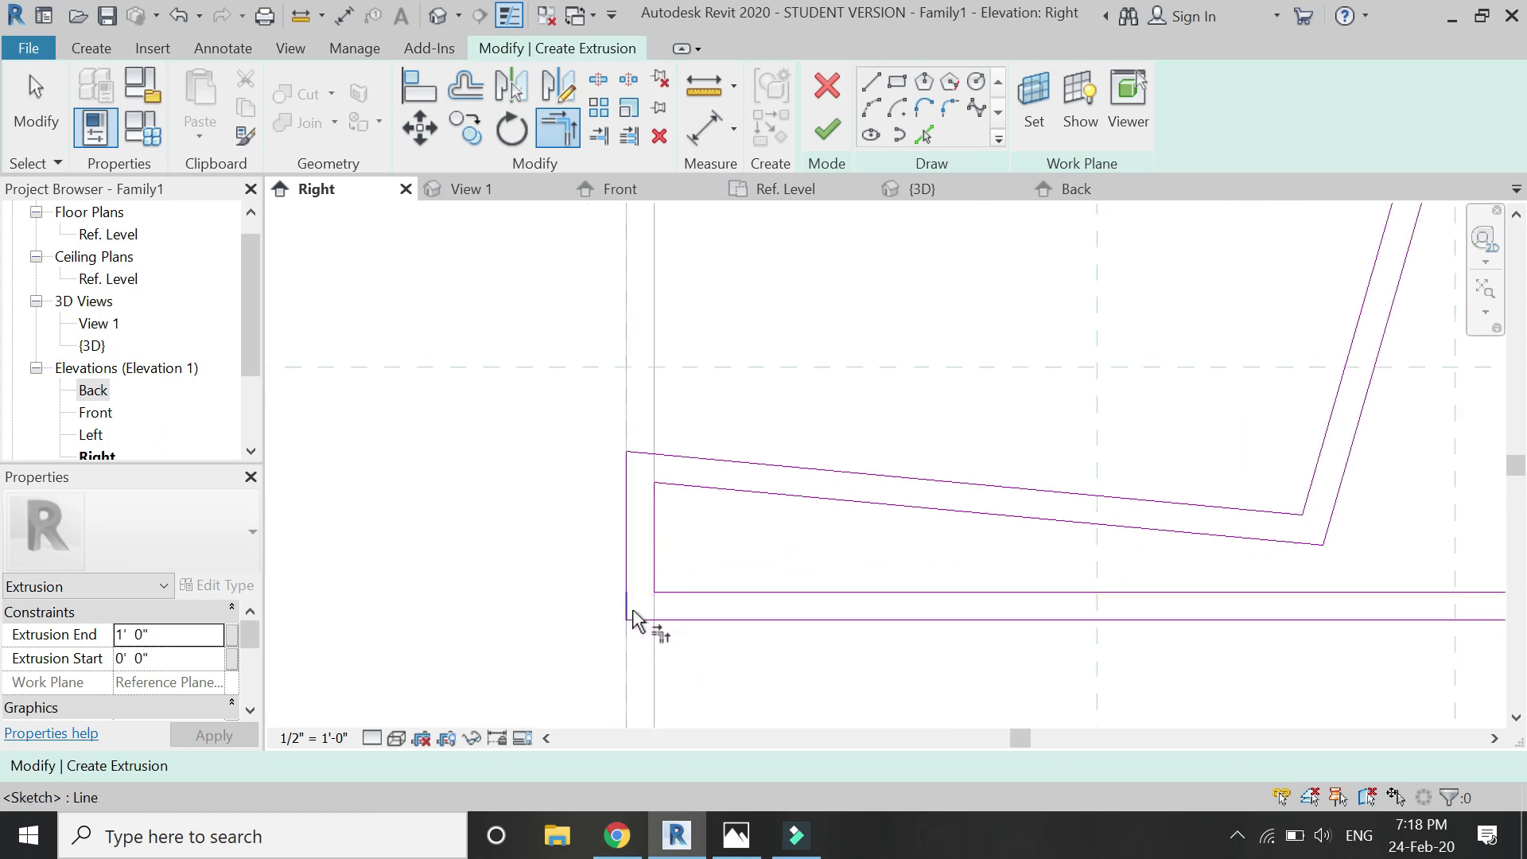
scroll(557, 628, "down", 2)
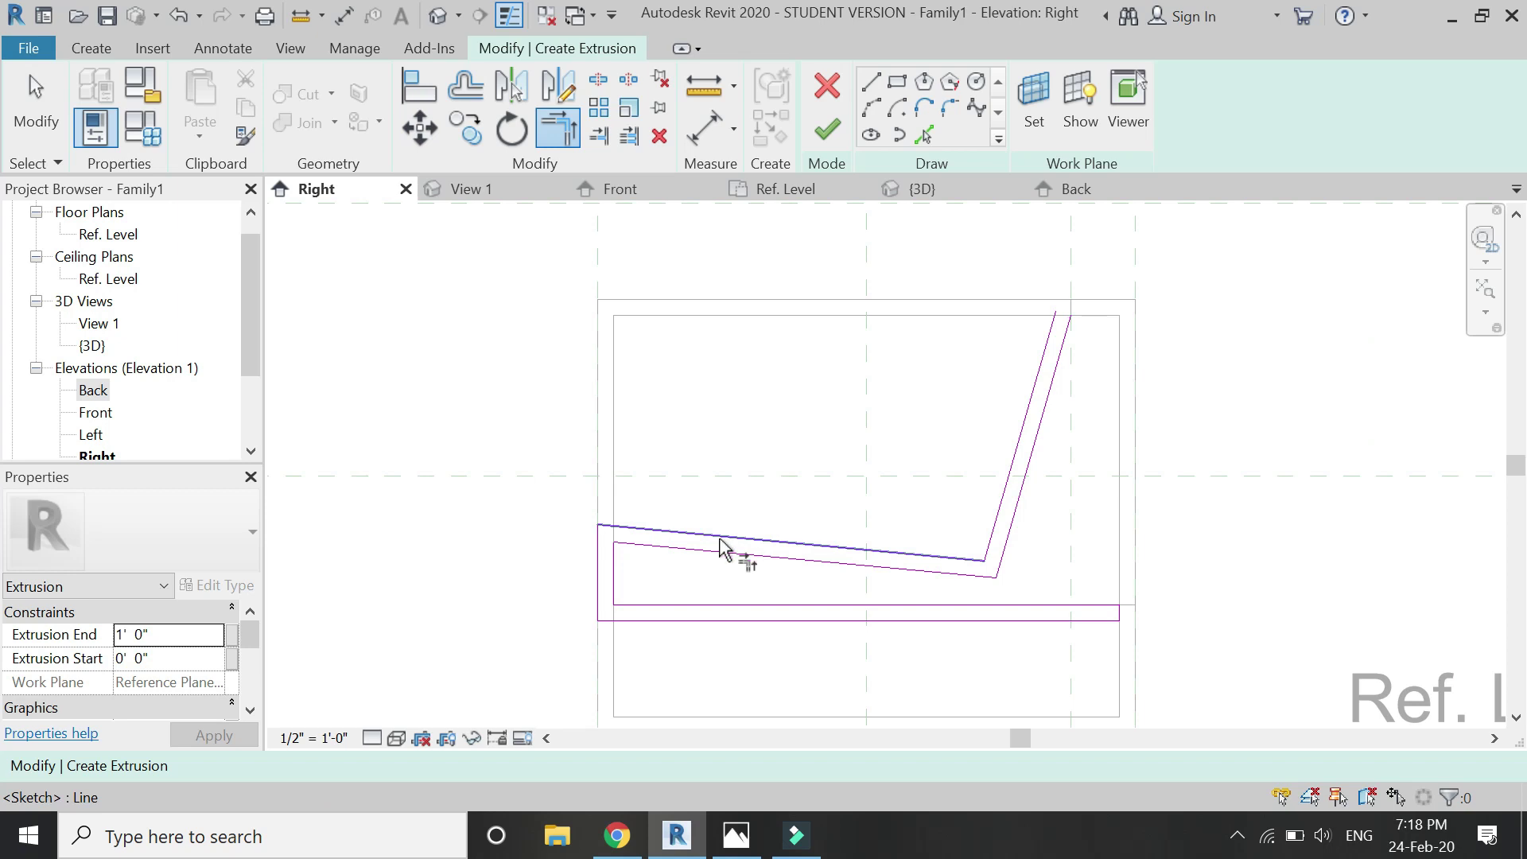
scroll(999, 408, "down", 1)
scroll(994, 378, "up", 2)
scroll(997, 377, "up", 2)
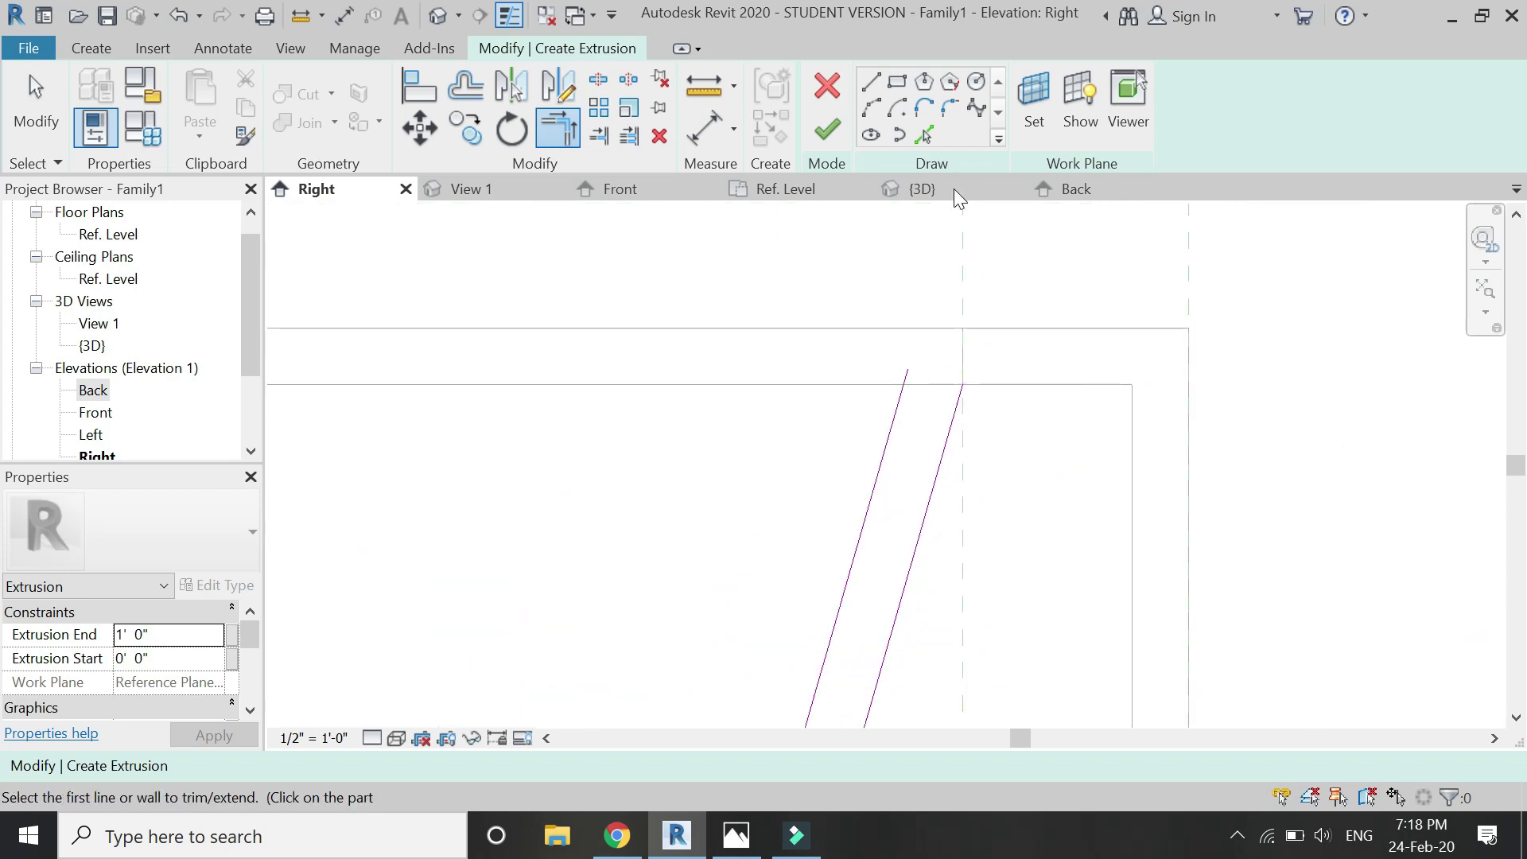
Draw short lines capping the backrest's top to close the profile
left_click(871, 81)
left_click(962, 385)
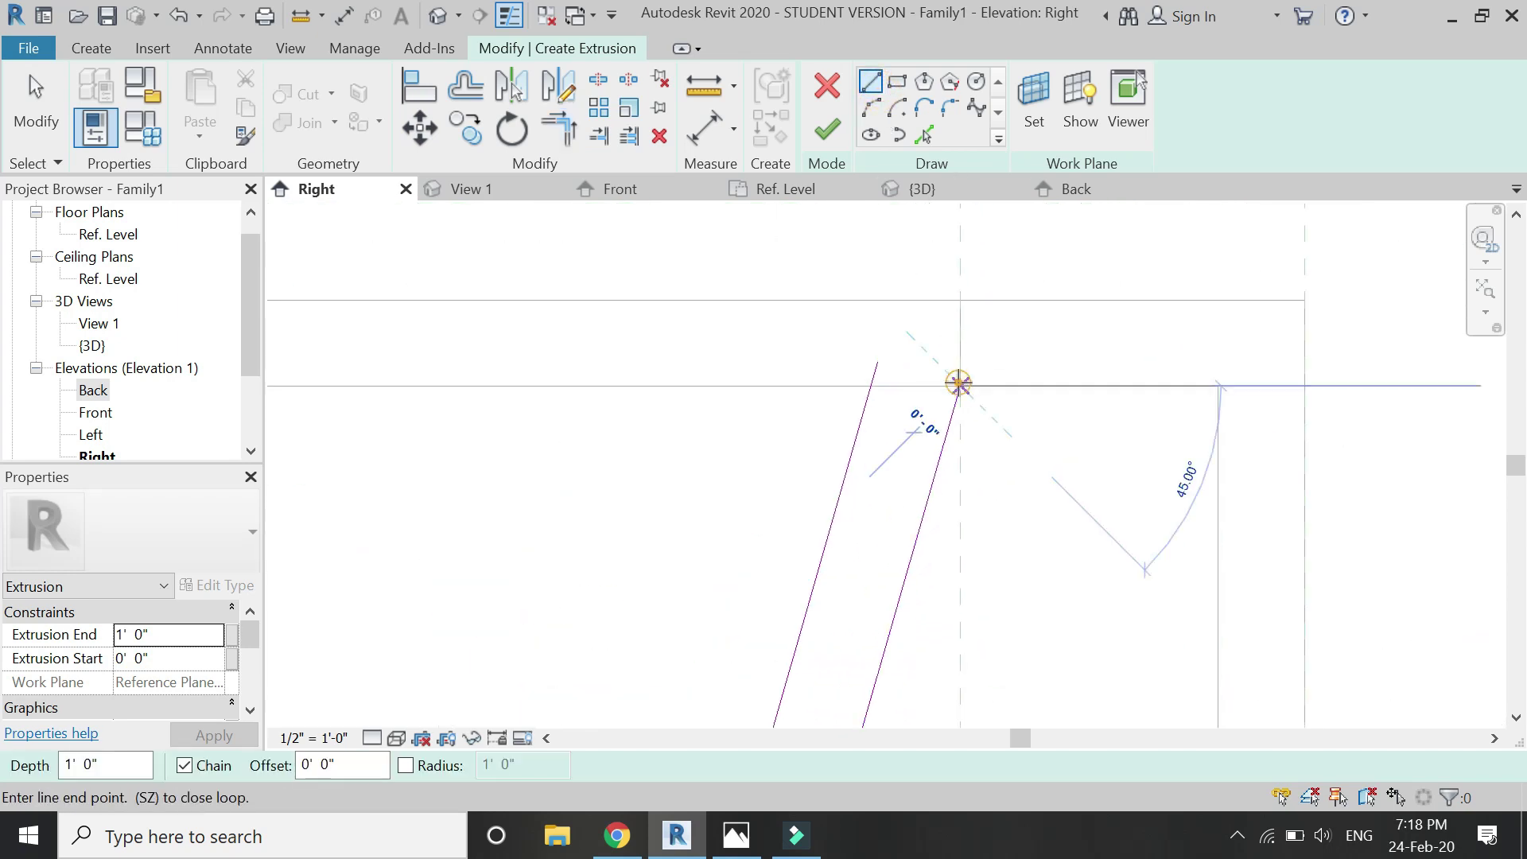
scroll(960, 378, "up", 1)
left_click(960, 343)
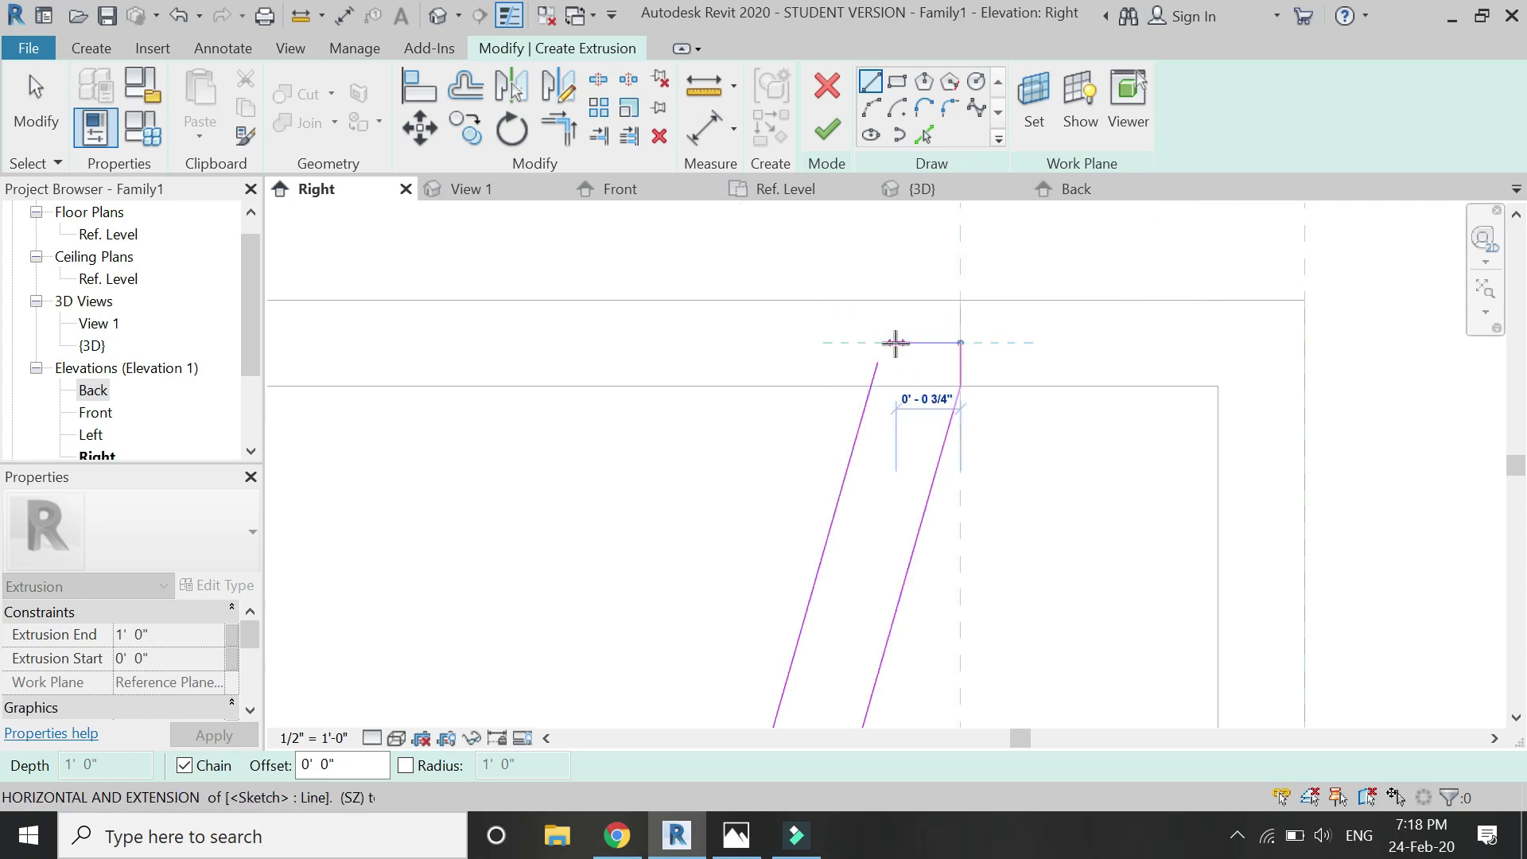
left_click(881, 350)
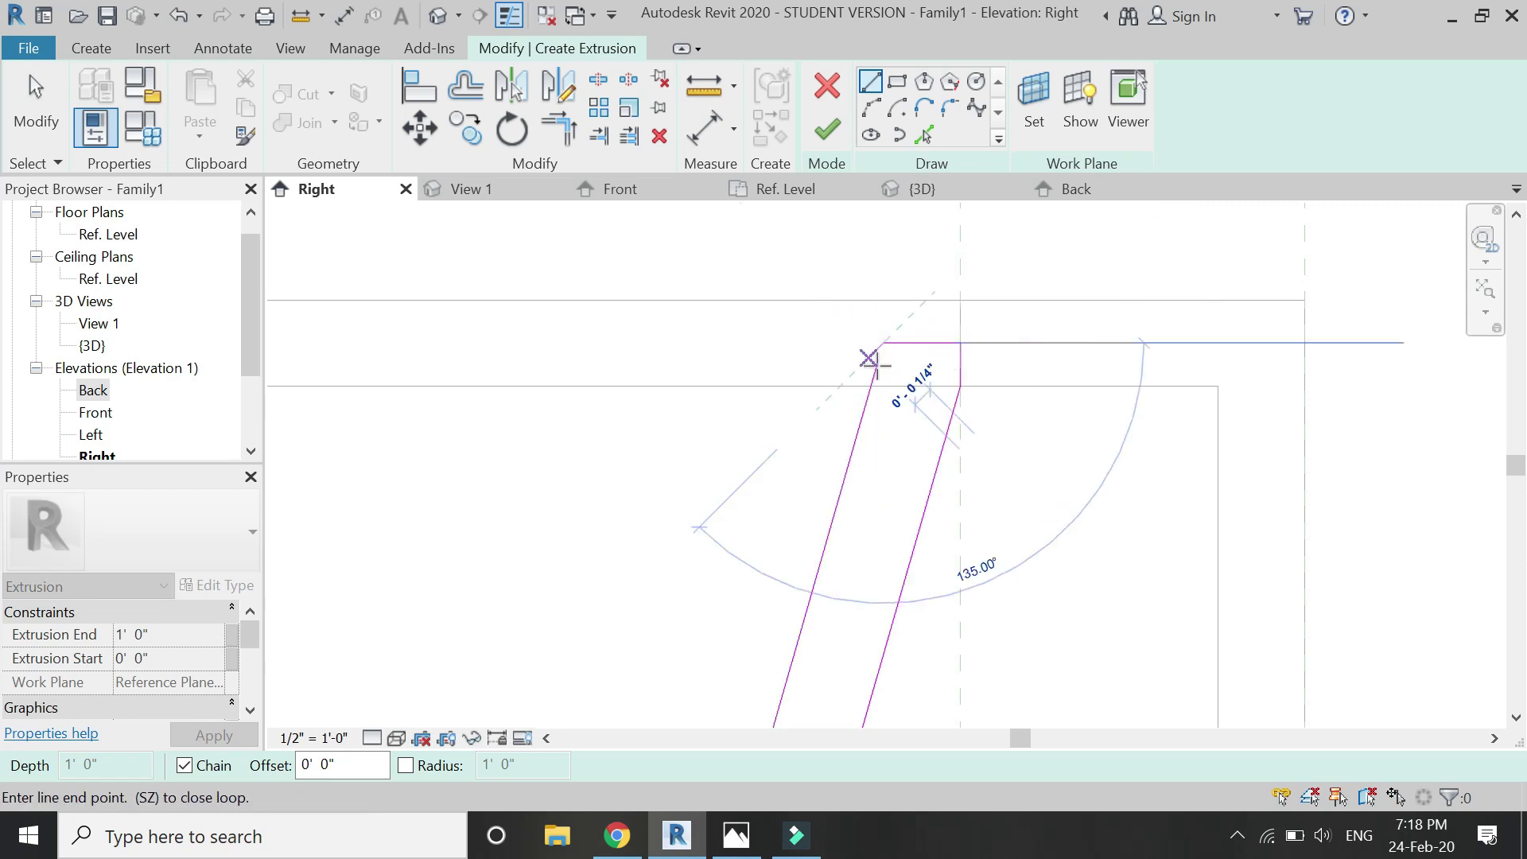
scroll(871, 358, "up", 2)
left_click(876, 362)
key("Escape")
key("Escape")
scroll(1060, 283, "down", 3)
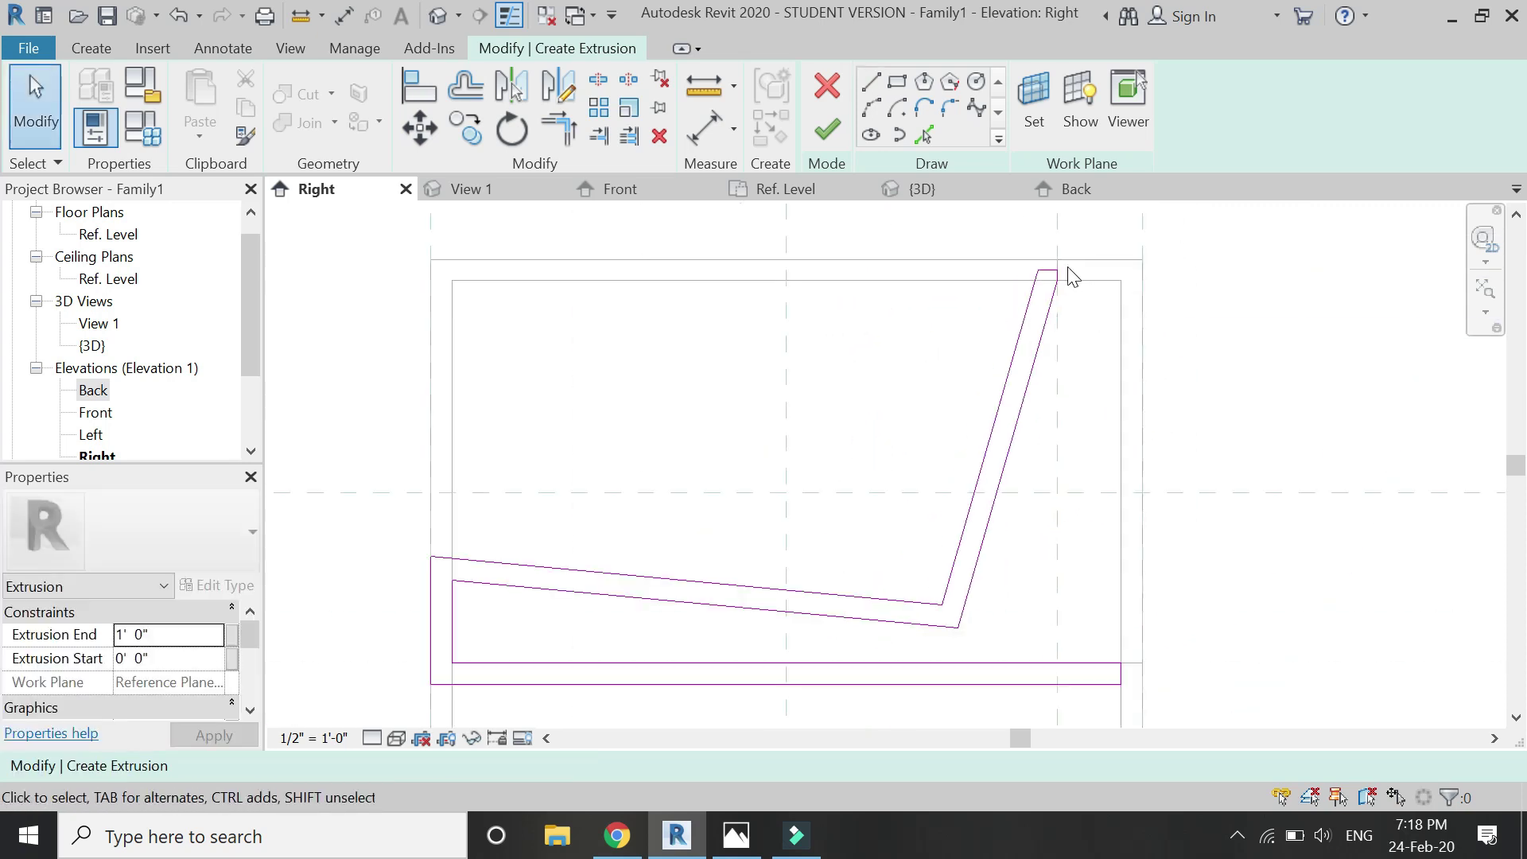
Finish the seat-and-back extrusion and stretch both sides across the frame width in plan
left_click(825, 132)
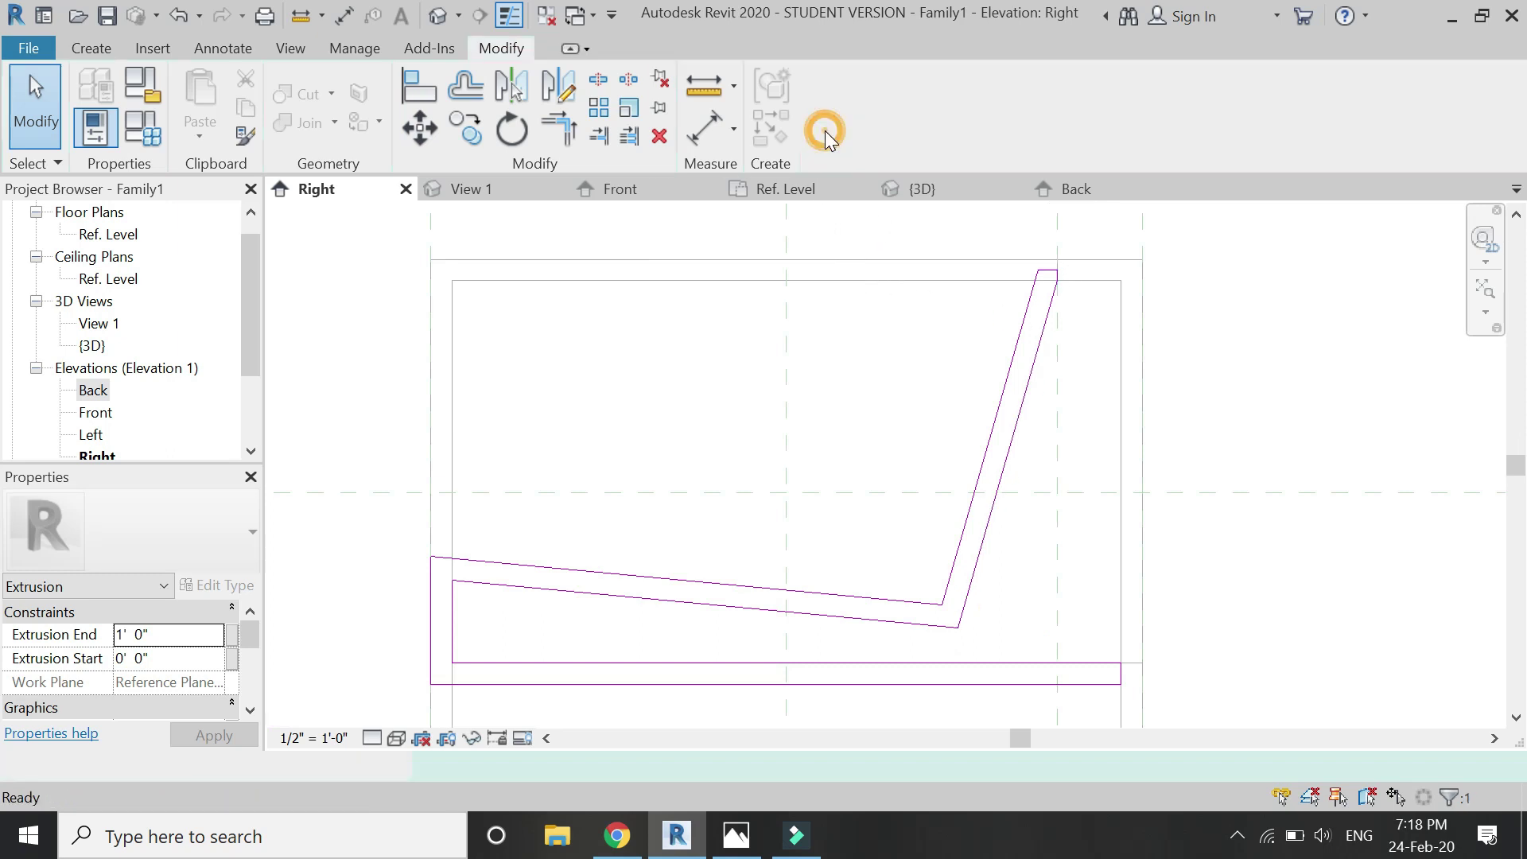
left_click(795, 189)
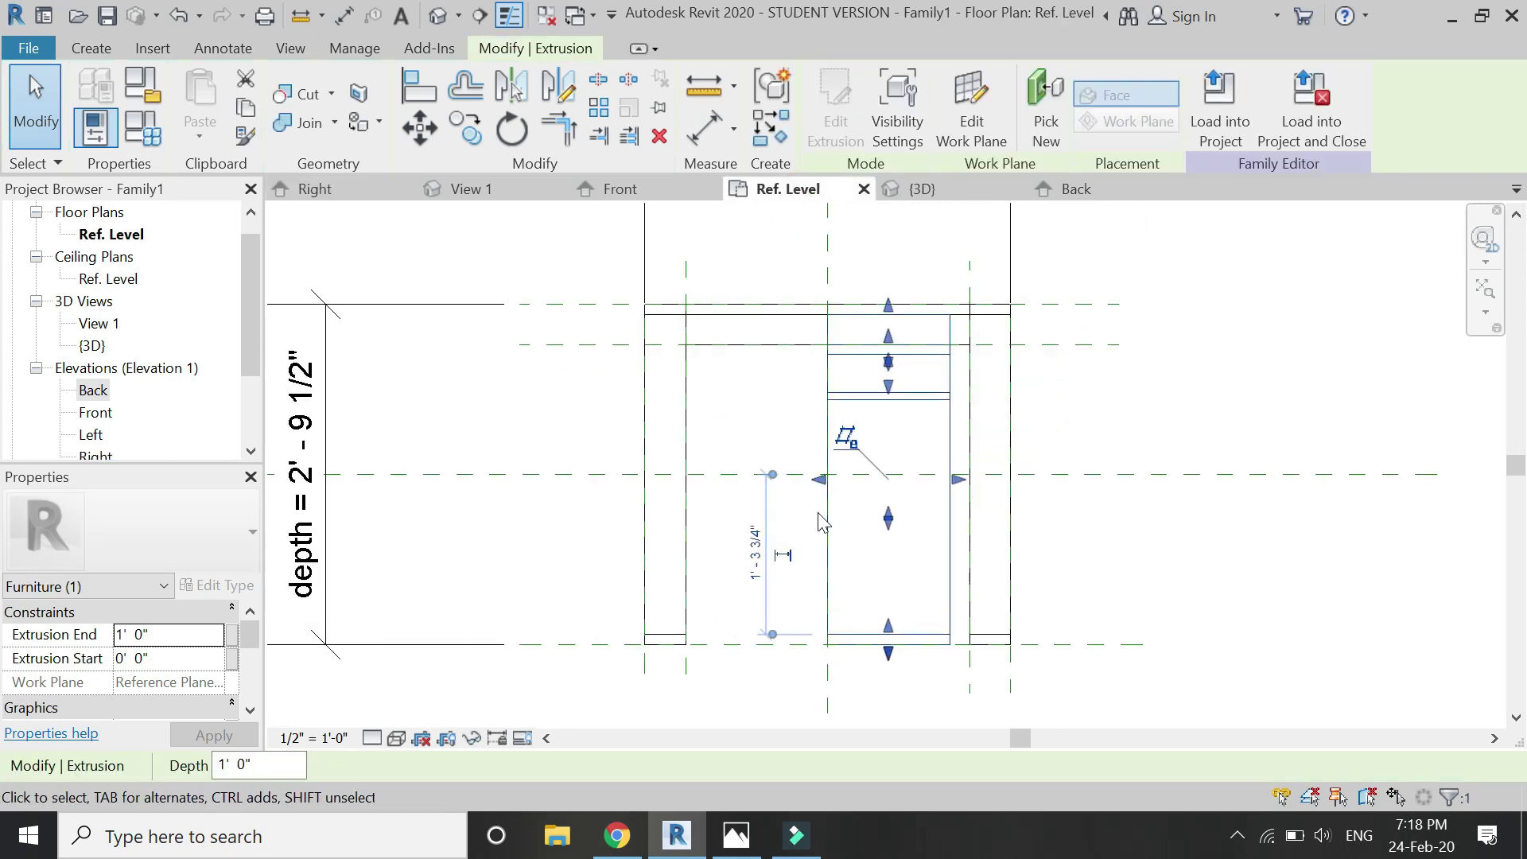
scroll(757, 455, "up", 3)
left_click_drag(860, 475, 648, 475)
left_click_drag(1070, 475, 1097, 477)
scroll(921, 445, "down", 1)
scroll(921, 445, "down", 2)
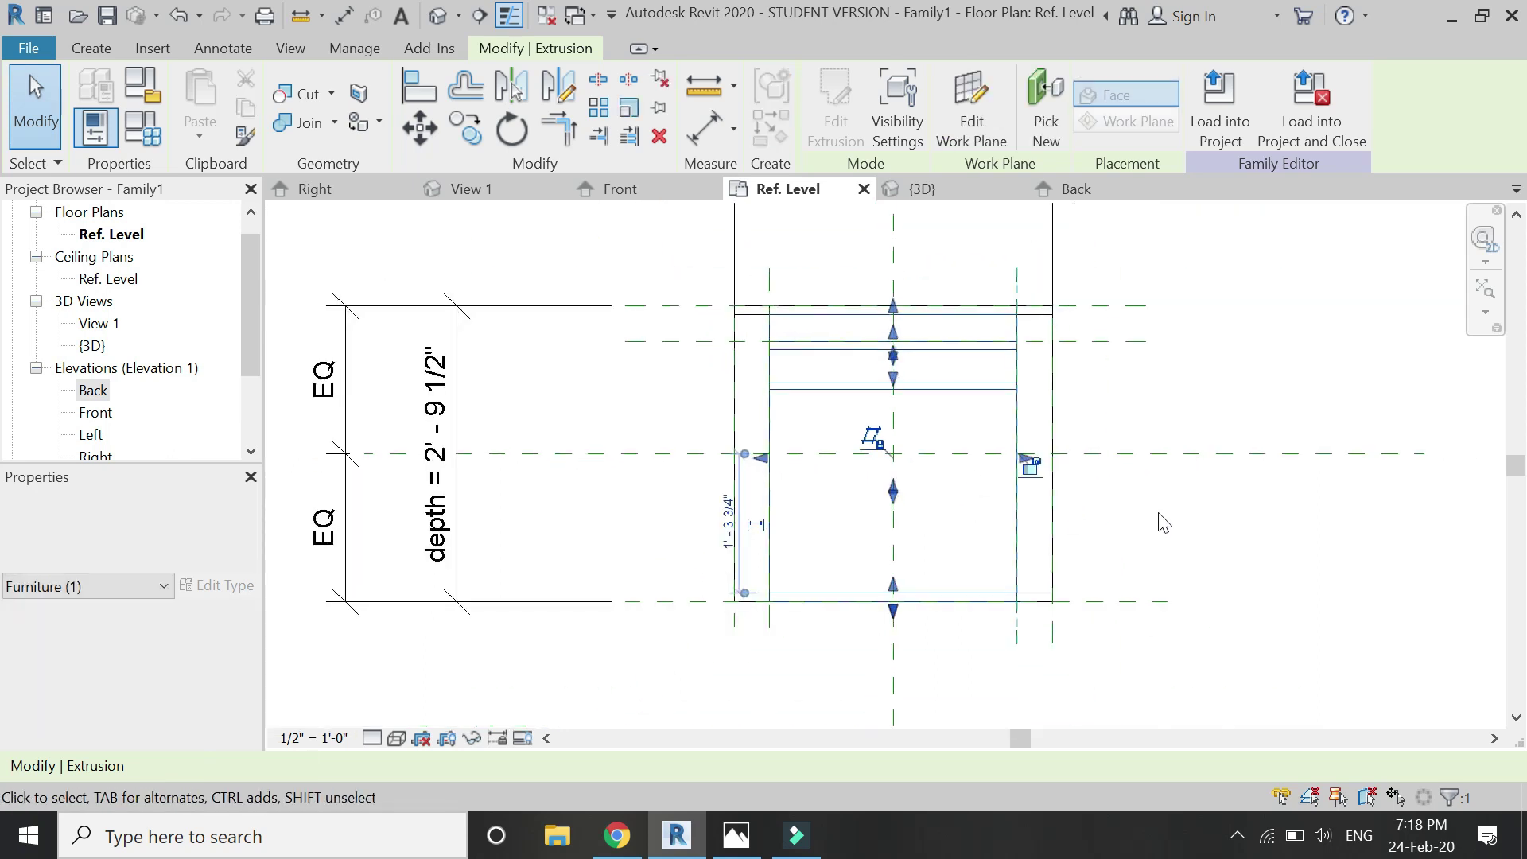
left_click(1158, 511)
View the chair in 3D with the Shaded visual style
left_click(980, 204)
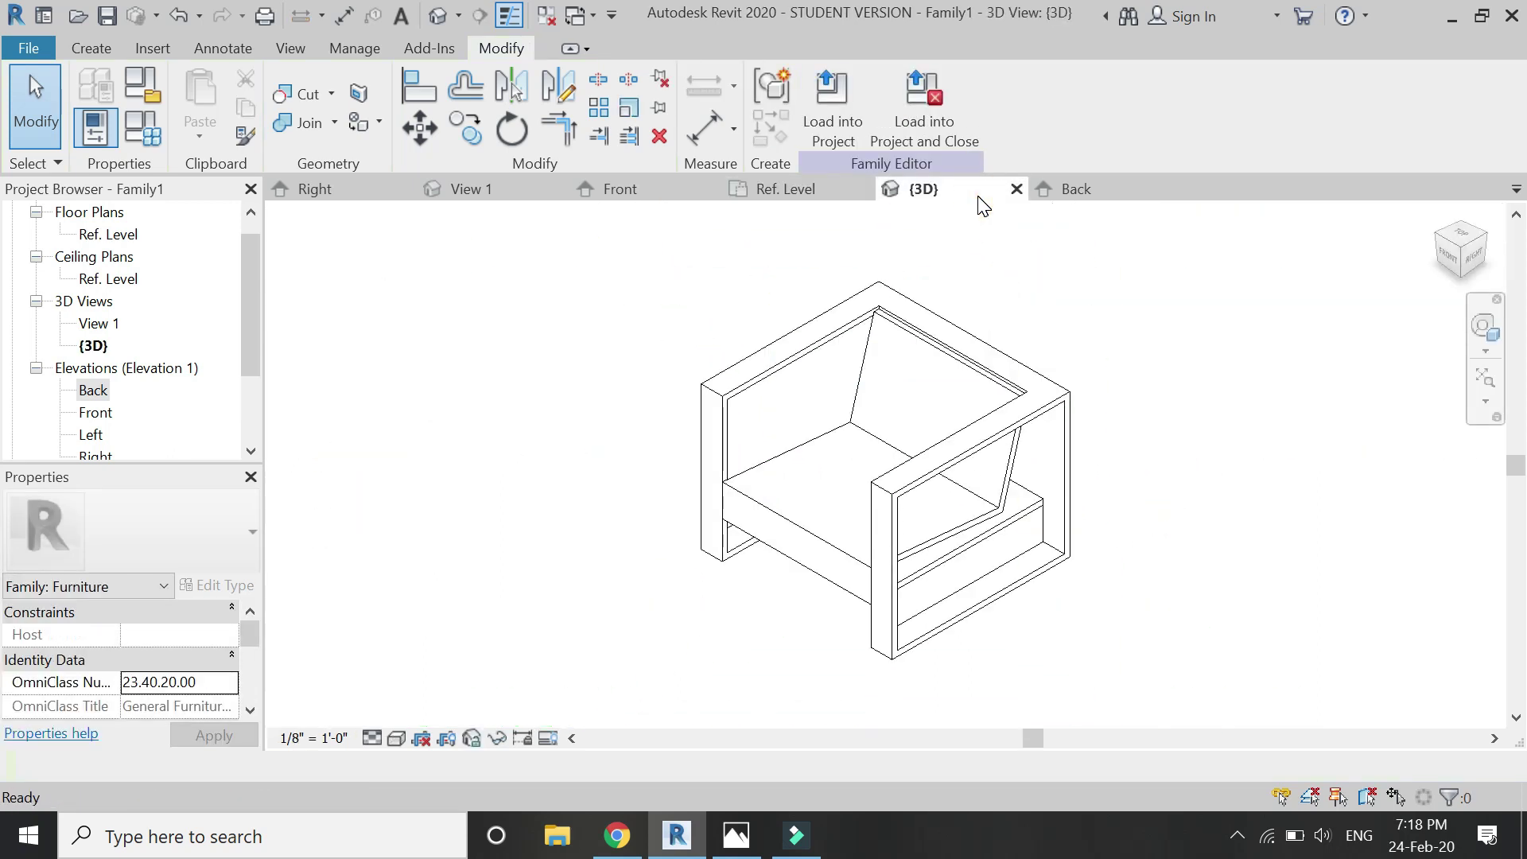
scroll(1009, 634, "up", 2)
left_click(395, 738)
left_click(410, 642)
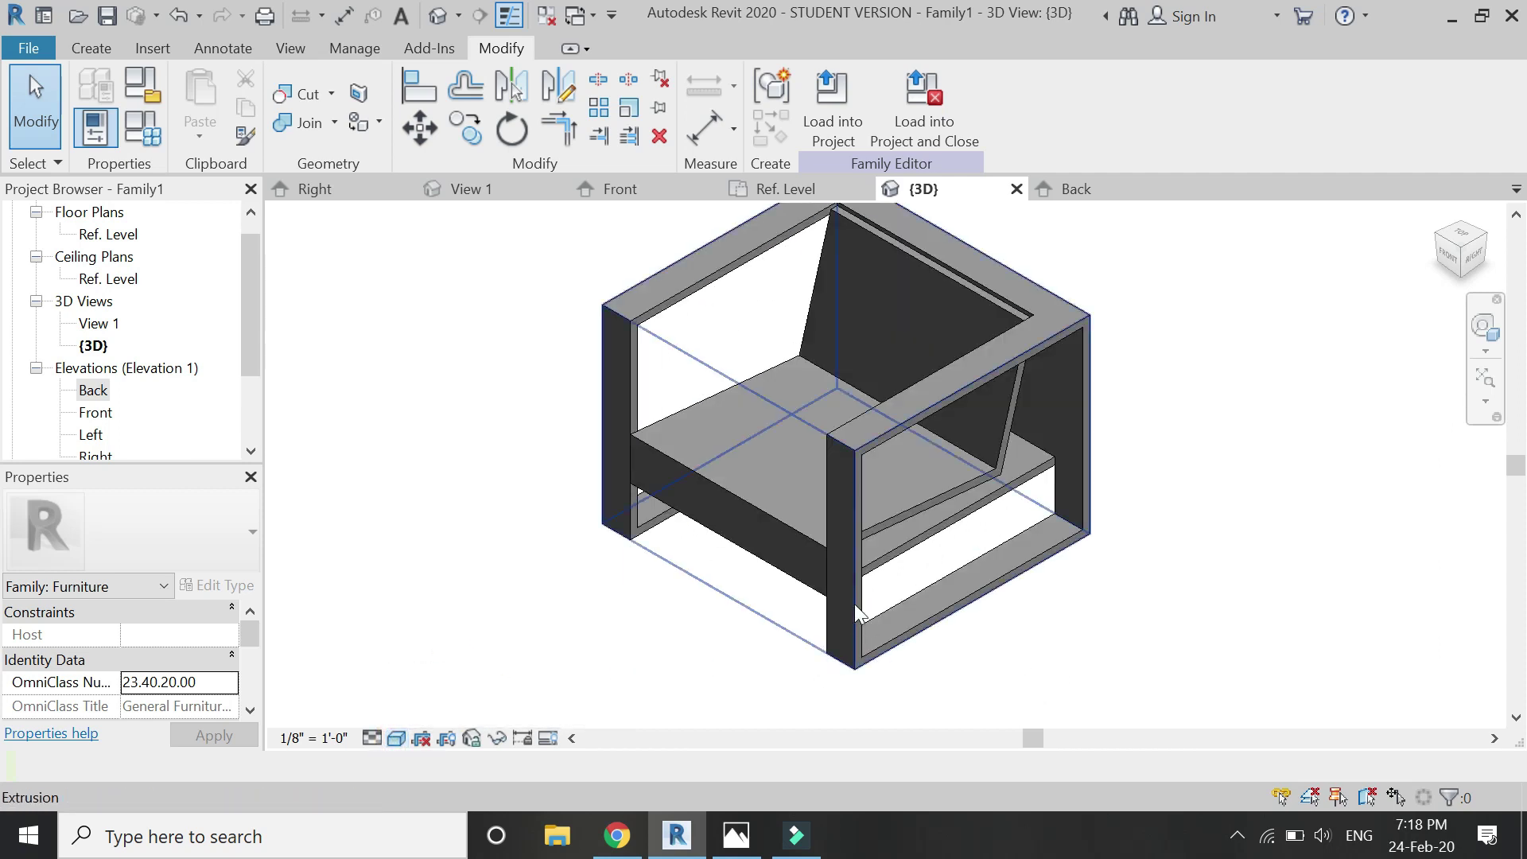
In the Right elevation, start a new extrusion with a line along the seat and a short front segment
left_click(314, 189)
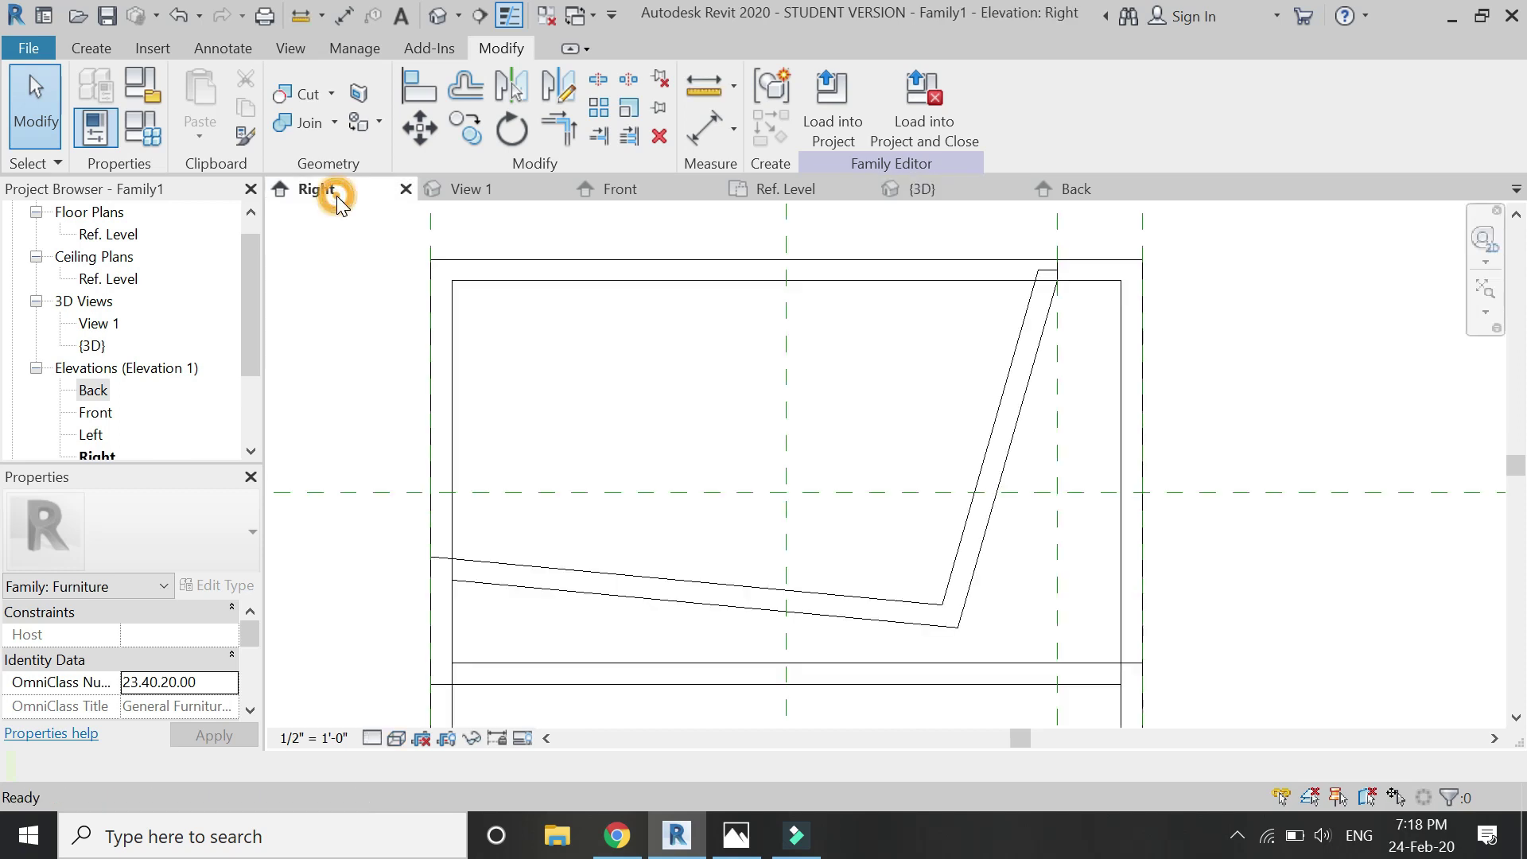
scroll(422, 475, "down", 1)
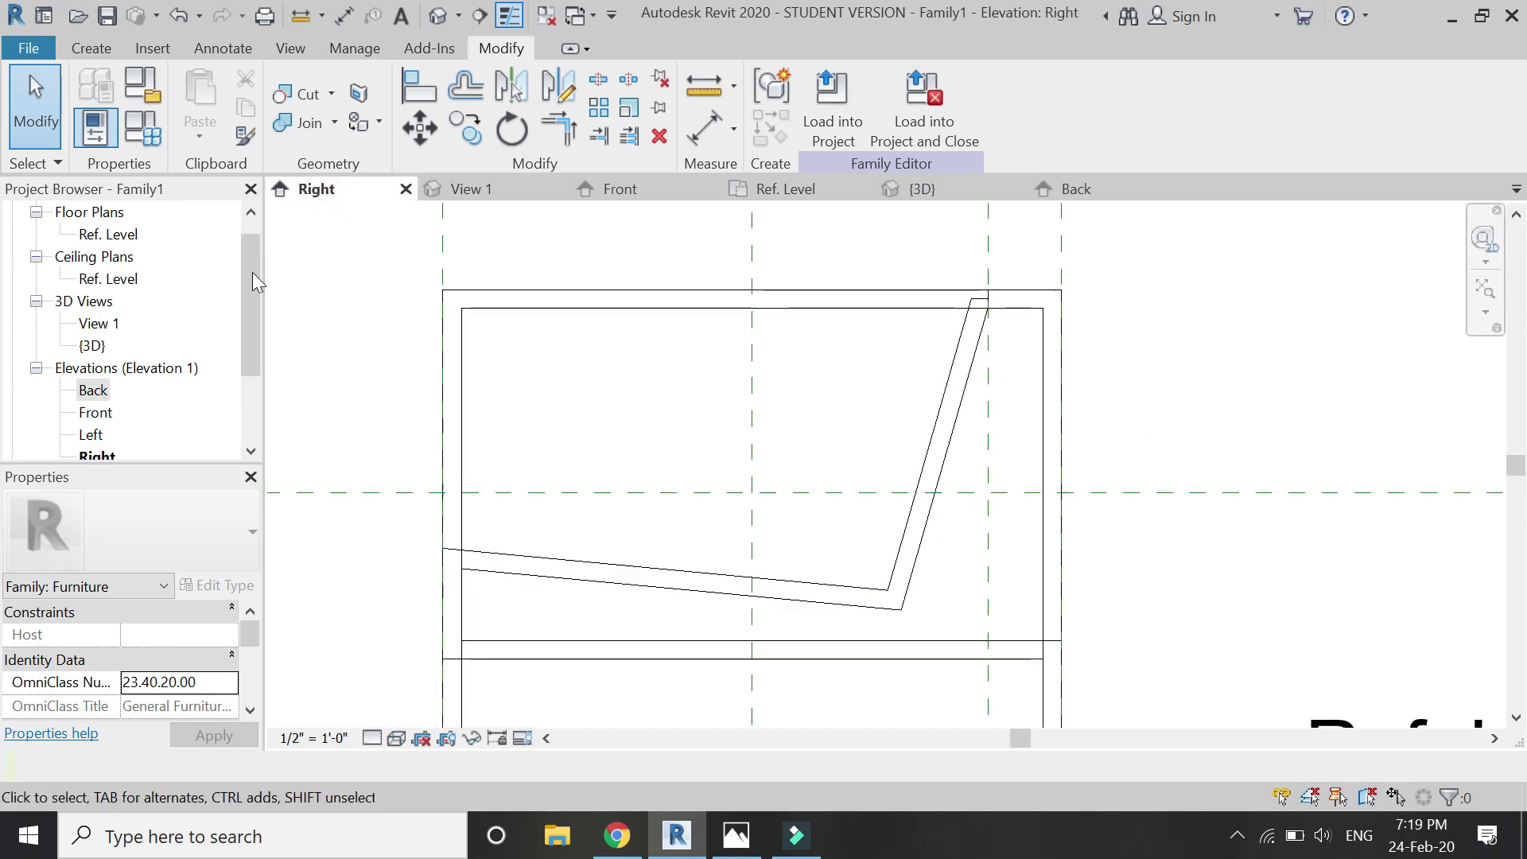
left_click(96, 50)
left_click(230, 80)
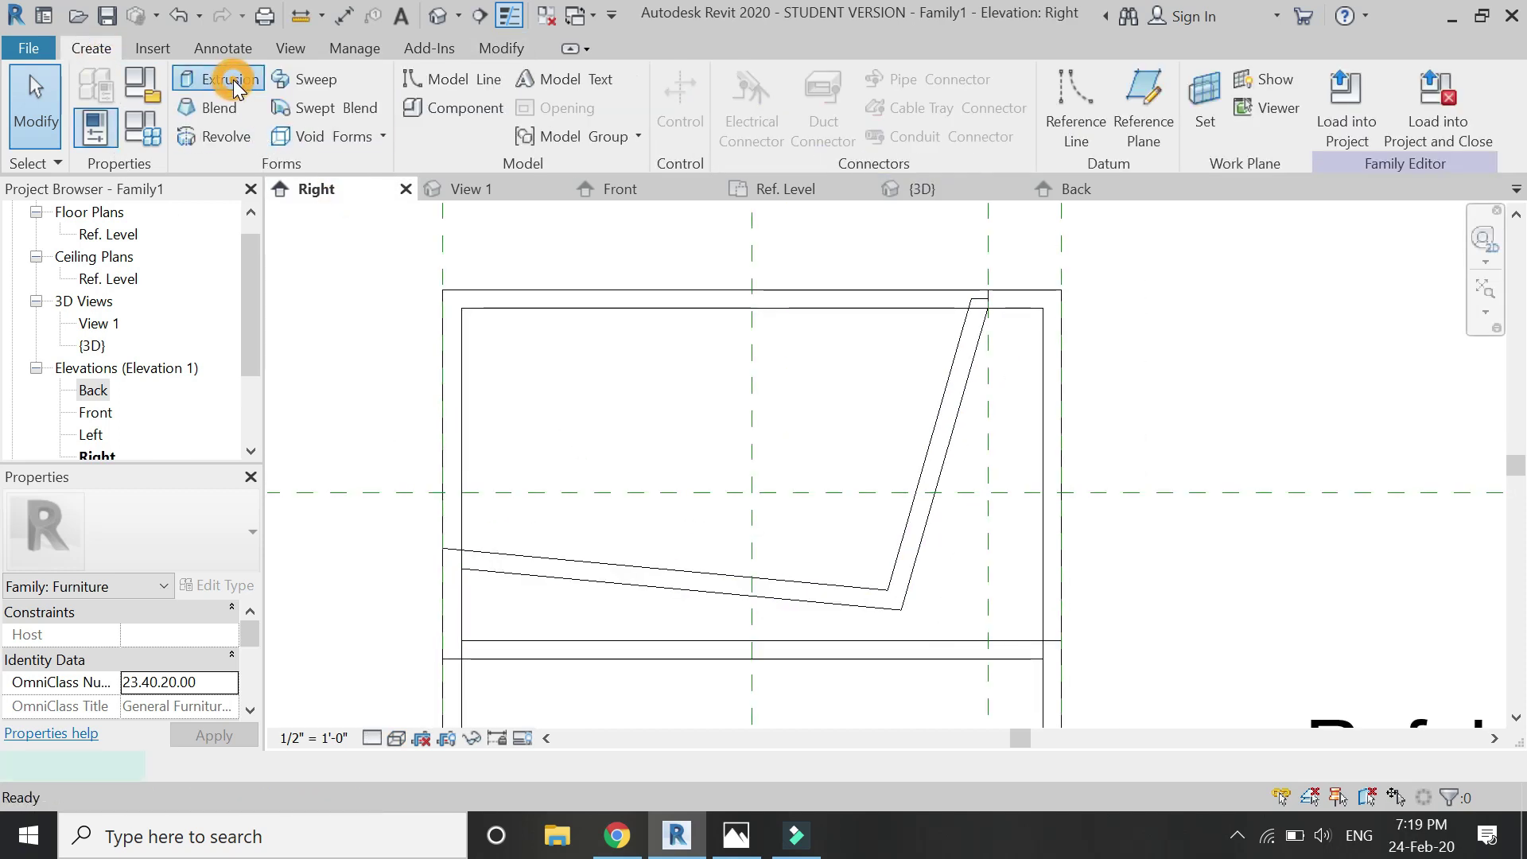
scroll(404, 532, "up", 1)
left_click(1038, 606)
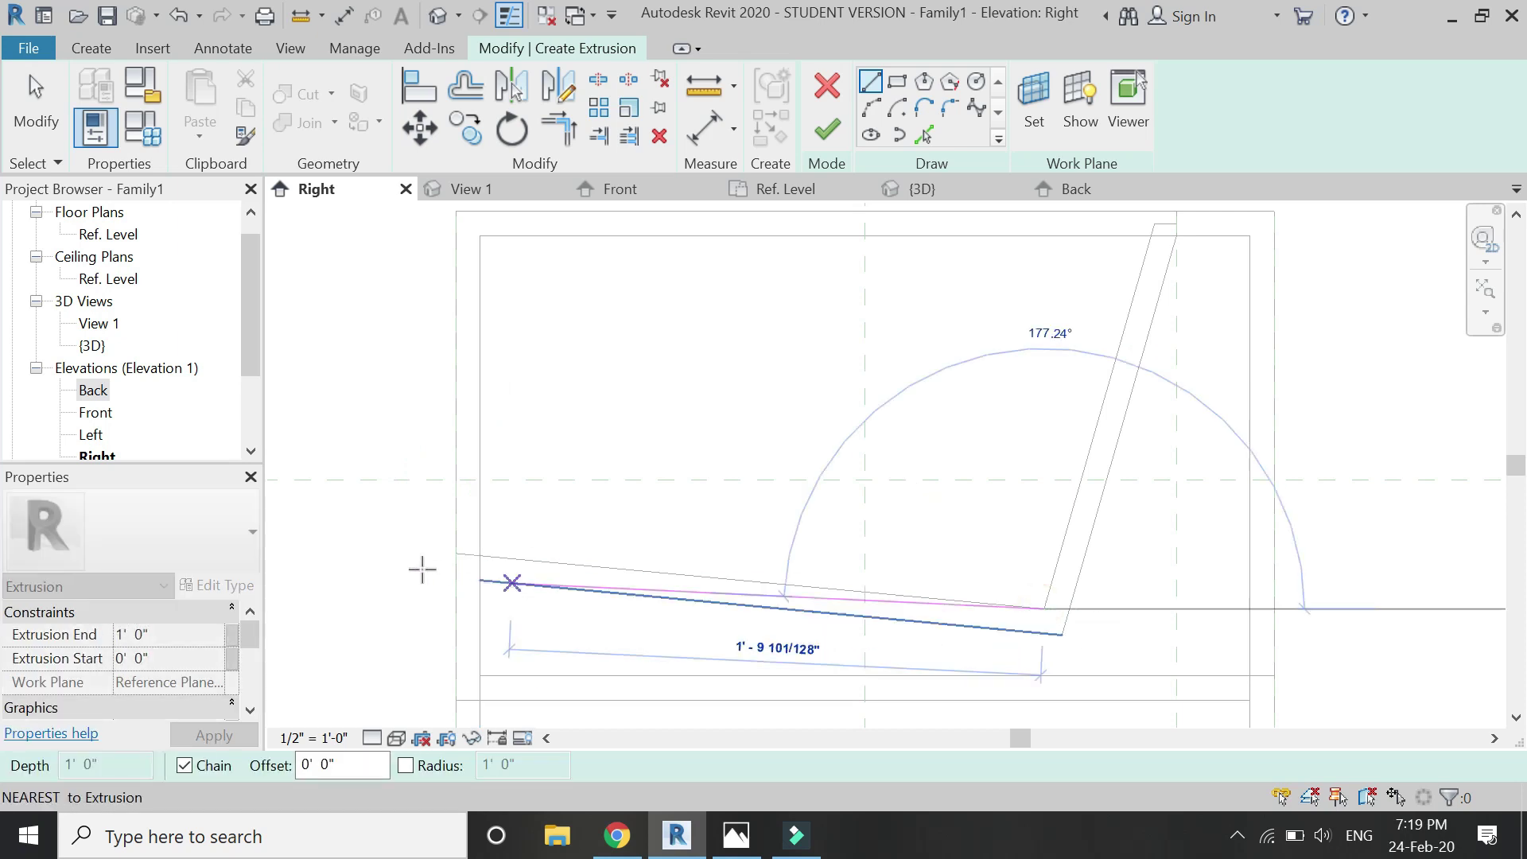
left_click(457, 551)
scroll(470, 556, "up", 2)
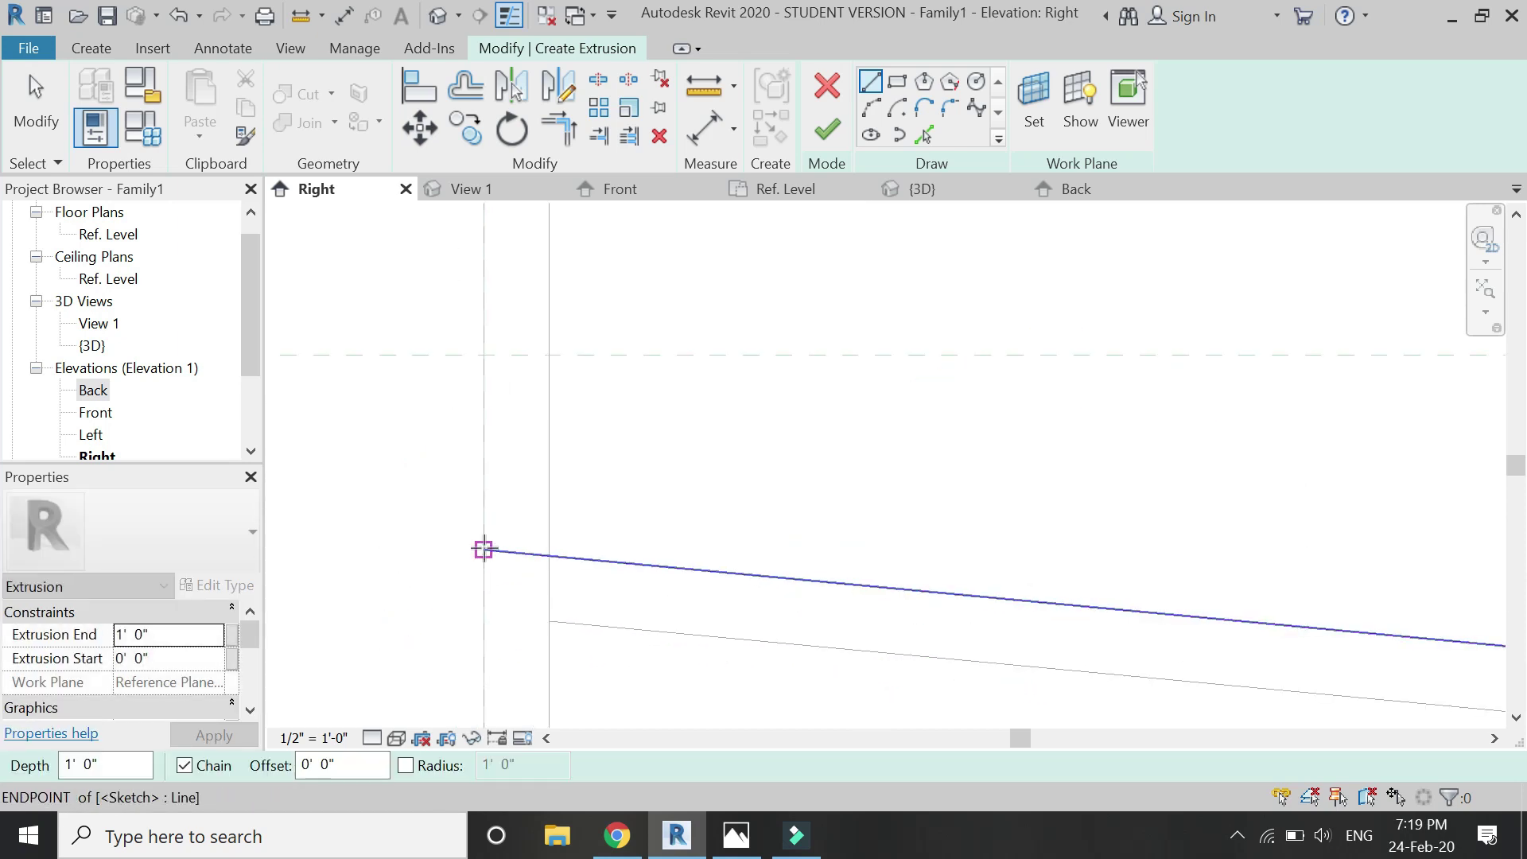
left_click(646, 566)
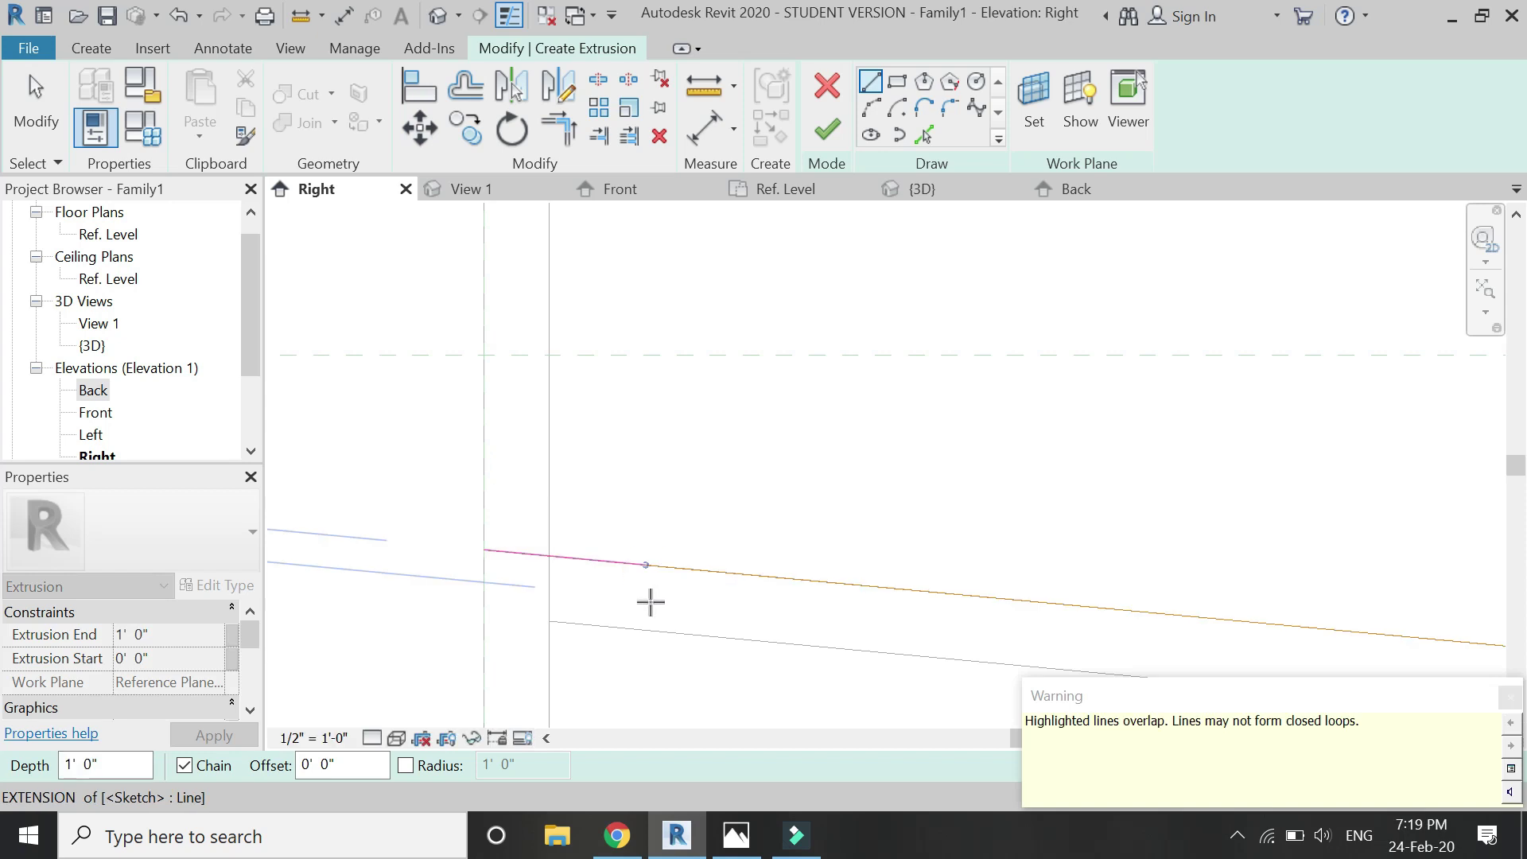
Rotate the short 2 1/2" line up 90 degrees and extend it to the reference plane
key("Escape")
key("Escape")
left_click(626, 566)
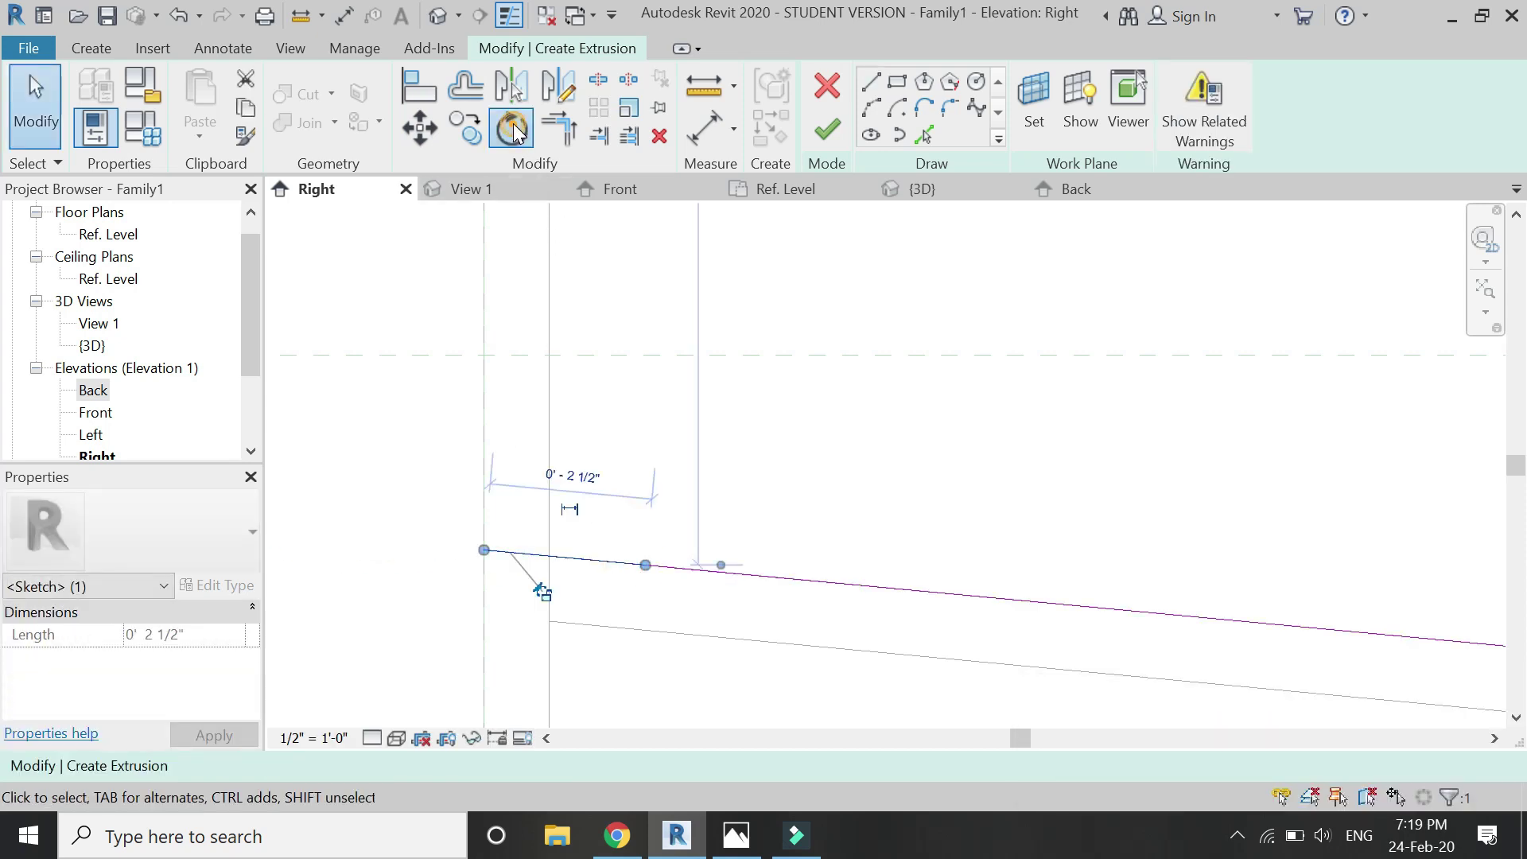
left_click_drag(563, 562, 484, 550)
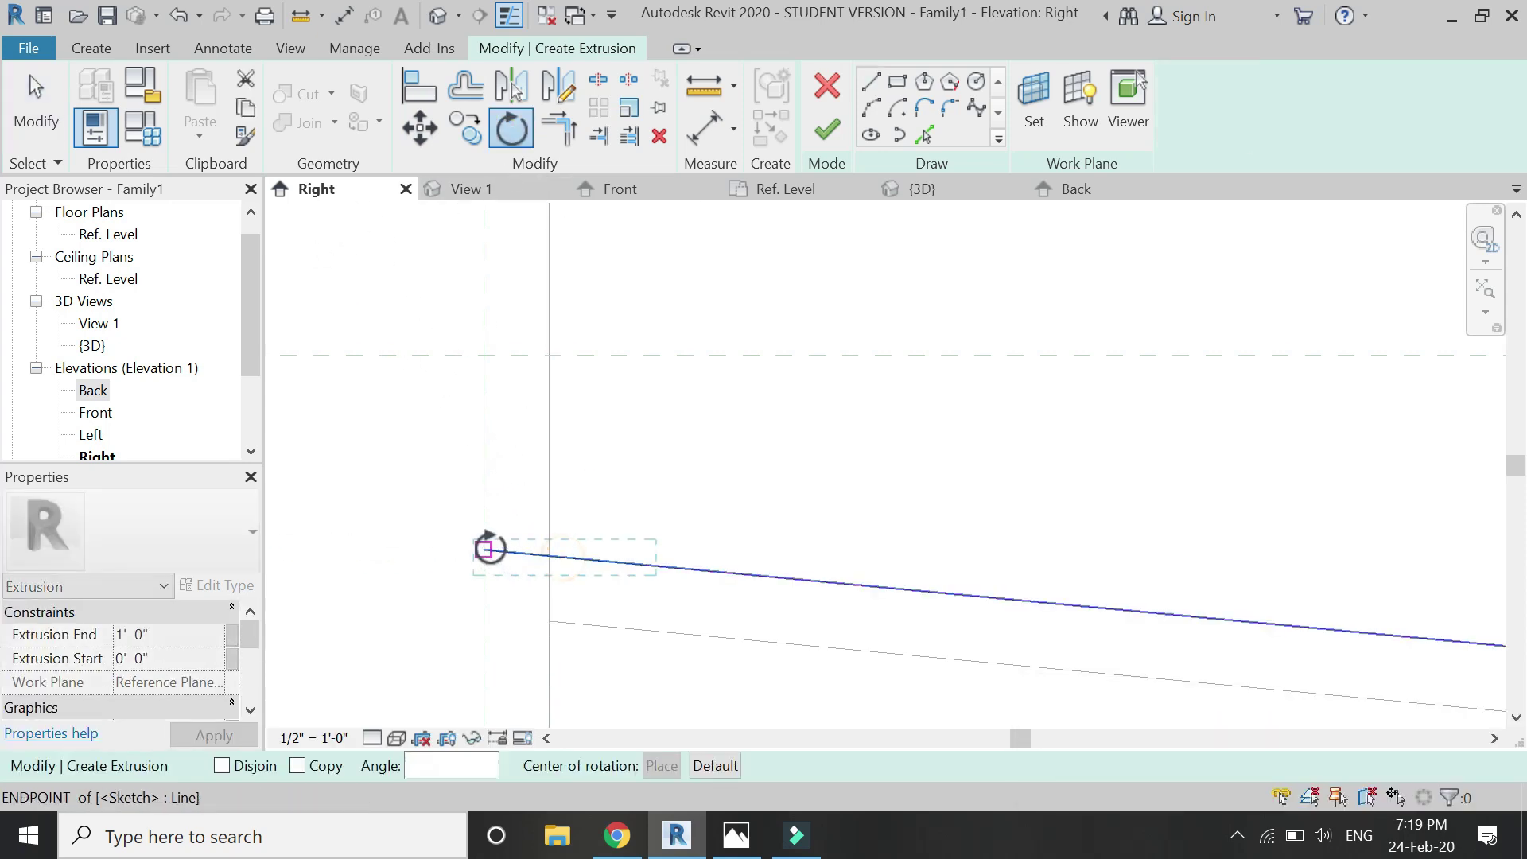
left_click(682, 567)
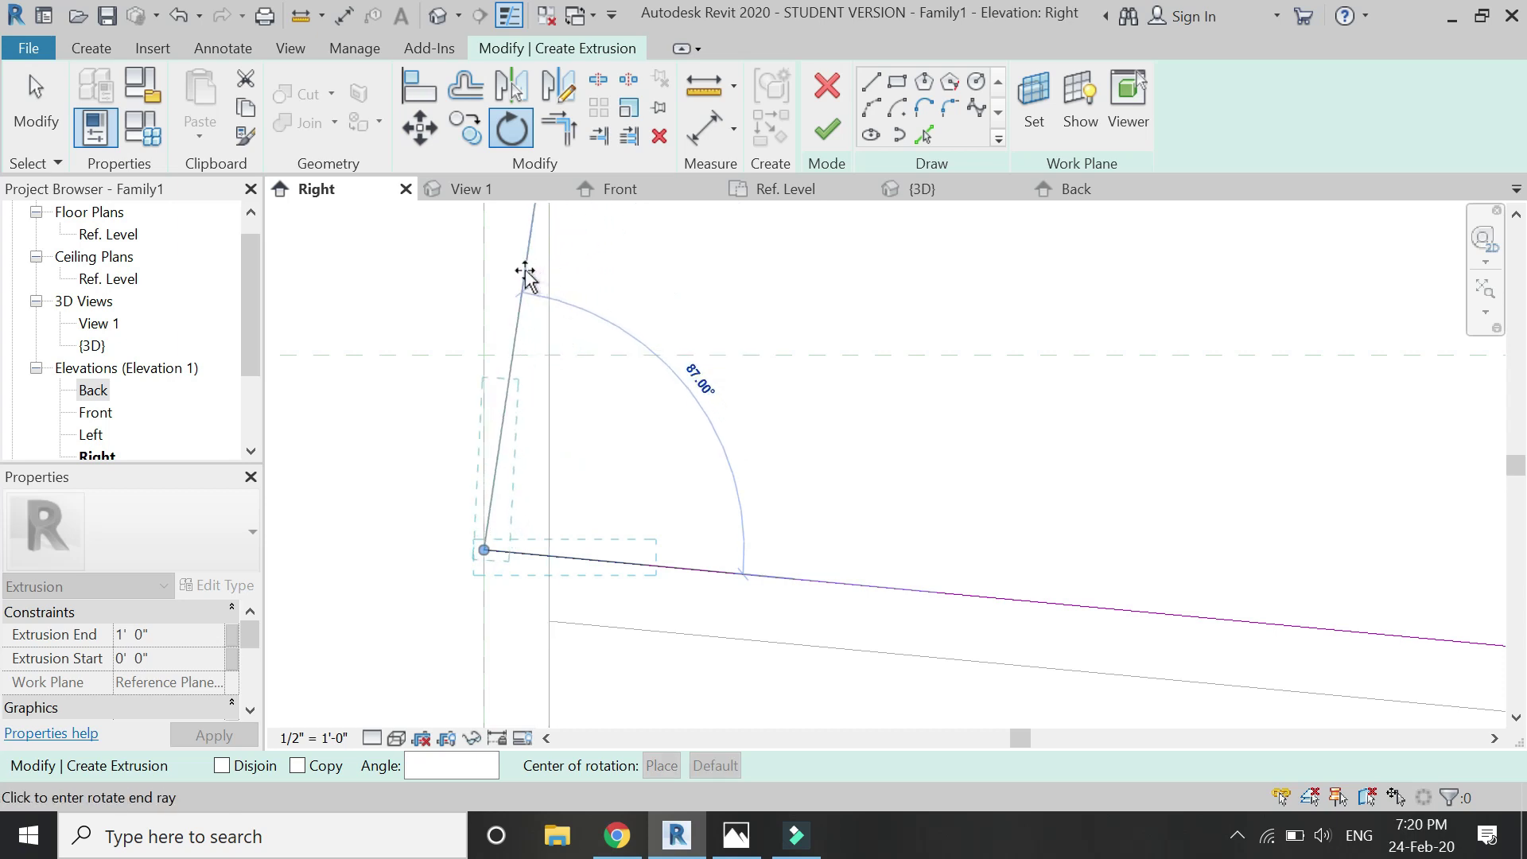
left_click(515, 269)
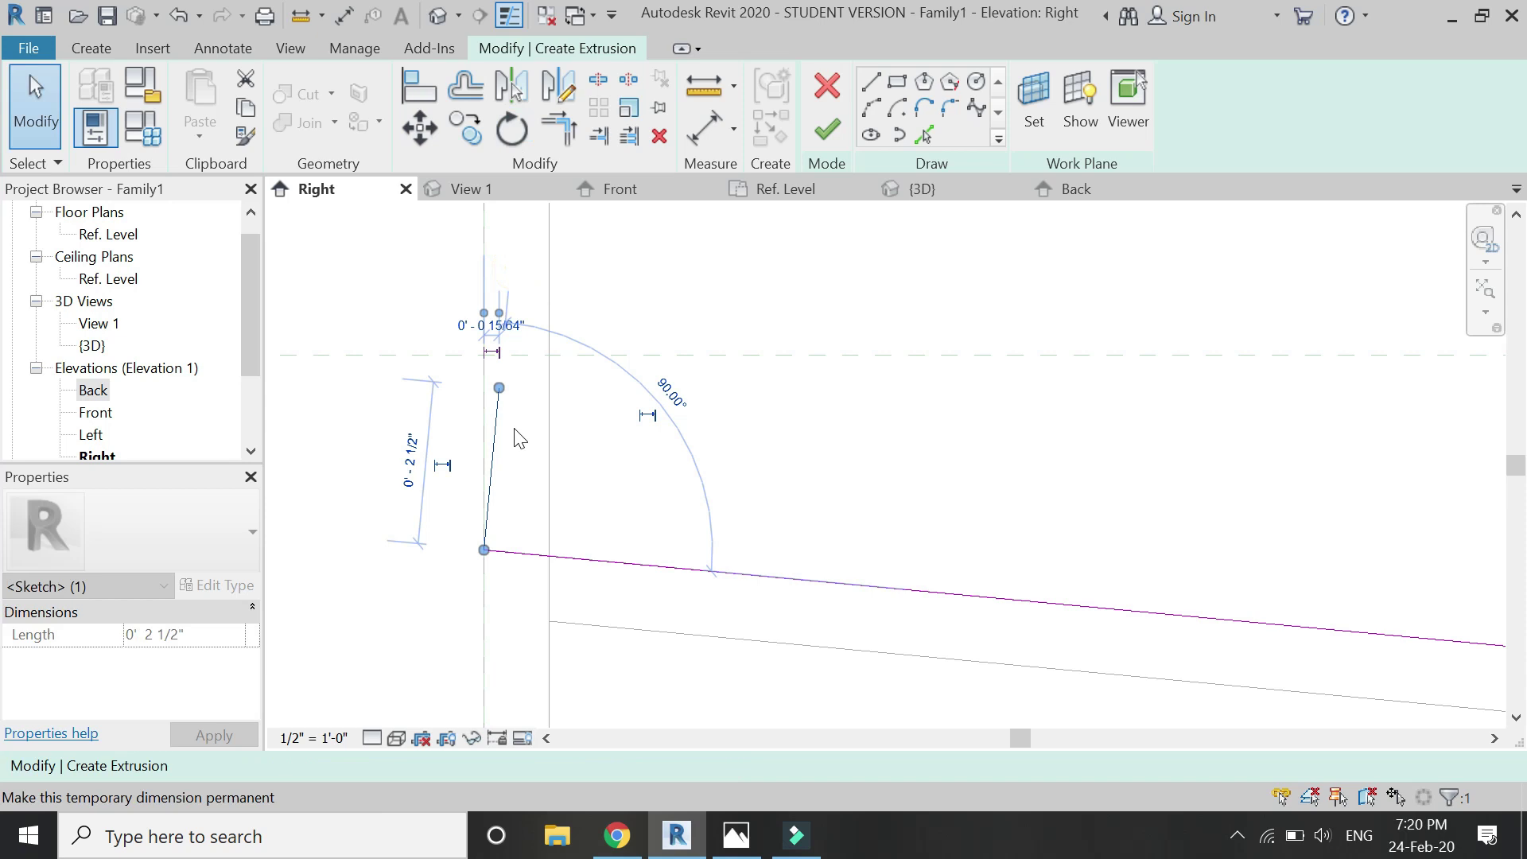
left_click(522, 491)
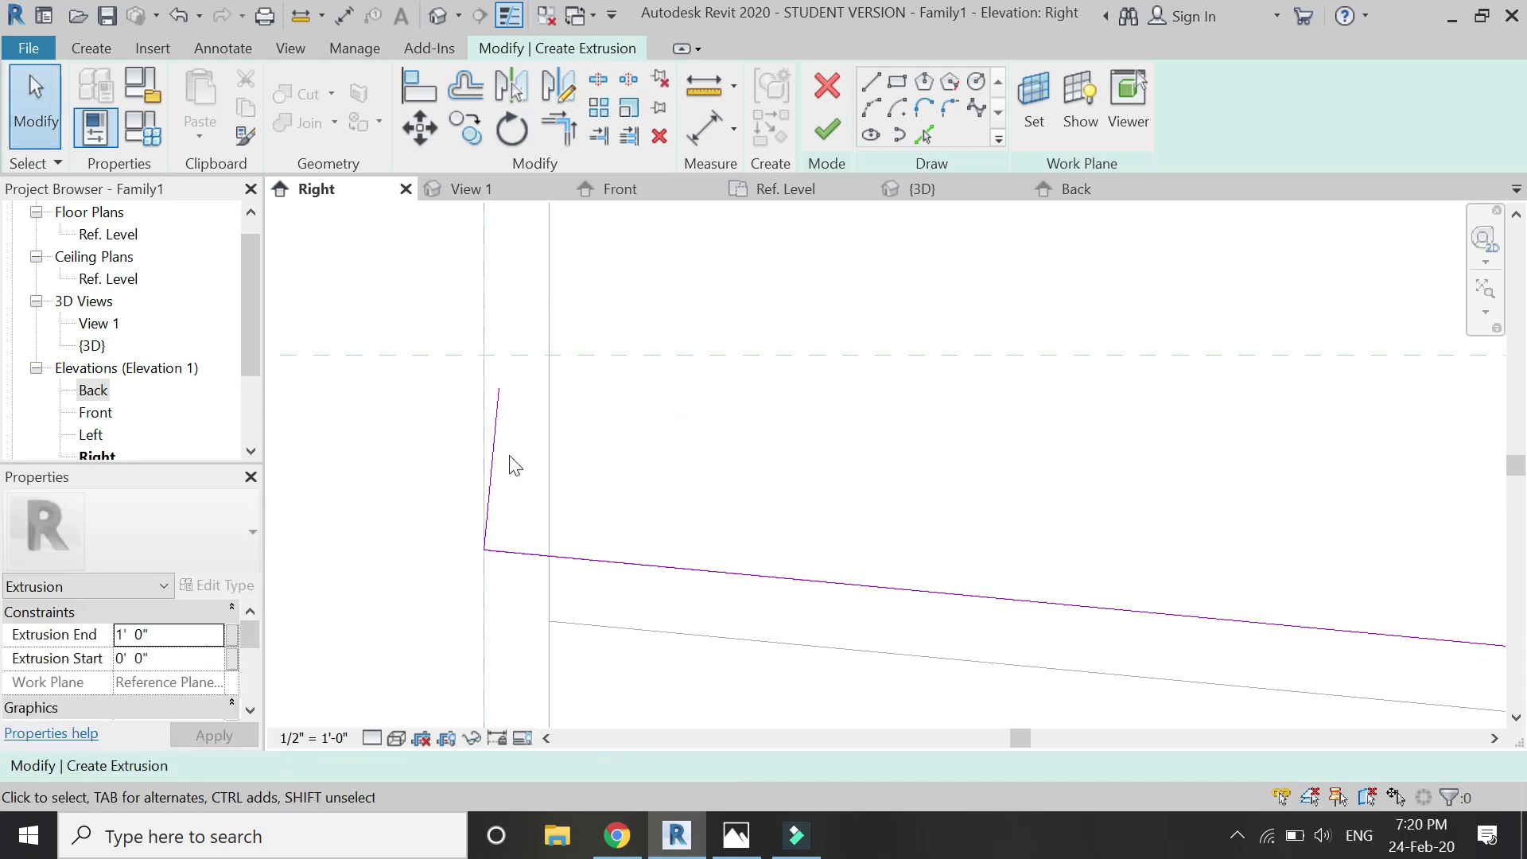
scroll(462, 481, "down", 2)
scroll(480, 448, "up", 2)
left_click_drag(480, 442, 468, 407)
scroll(382, 436, "down", 2)
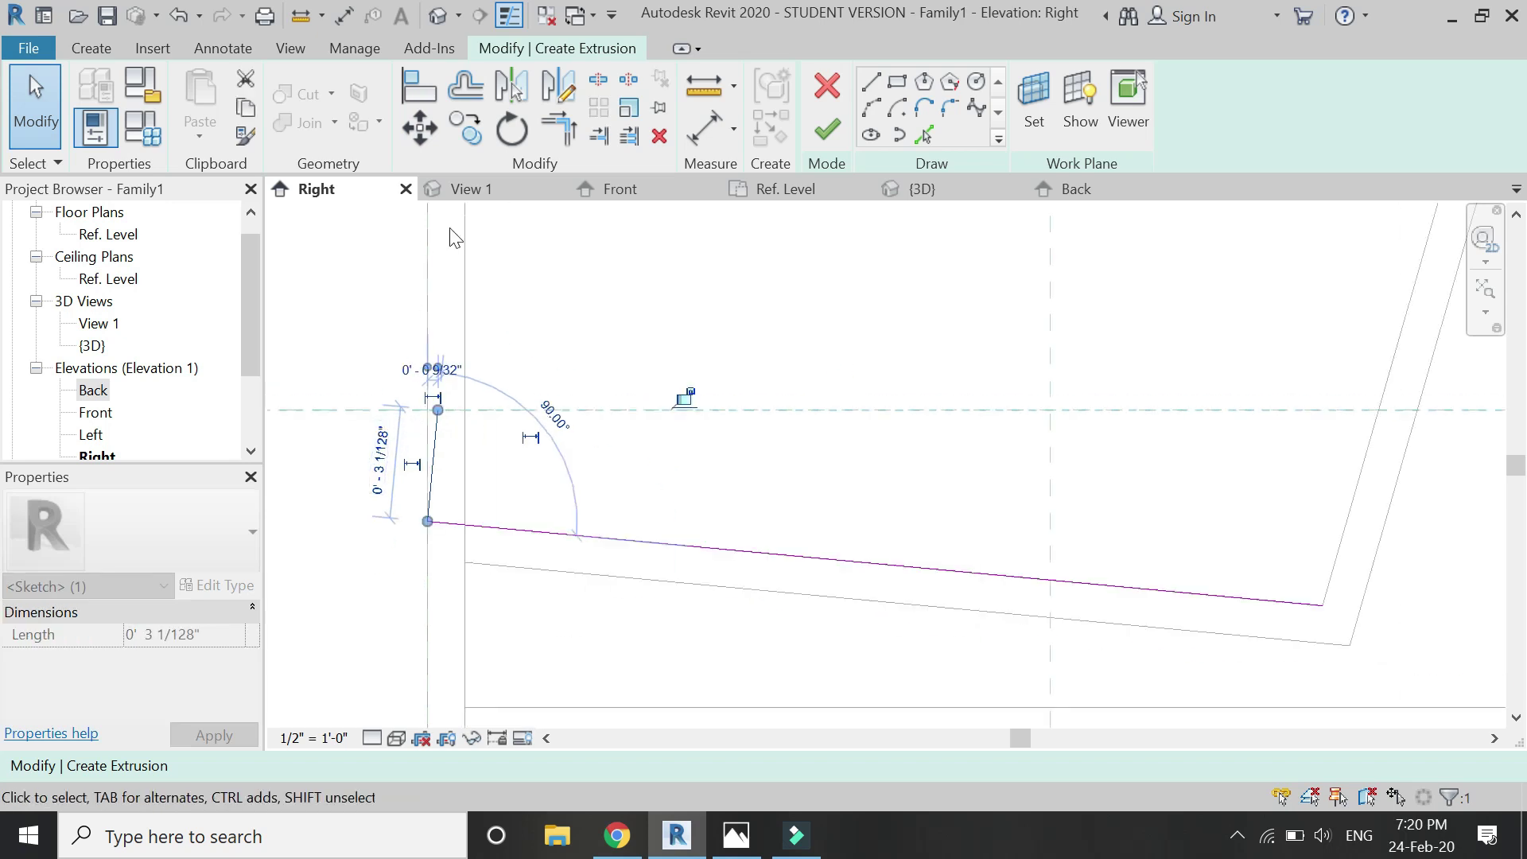
Draw the top edge and right side to close the four-sided cushion outline, then adjust its left edge
left_click(878, 82)
left_click(437, 410)
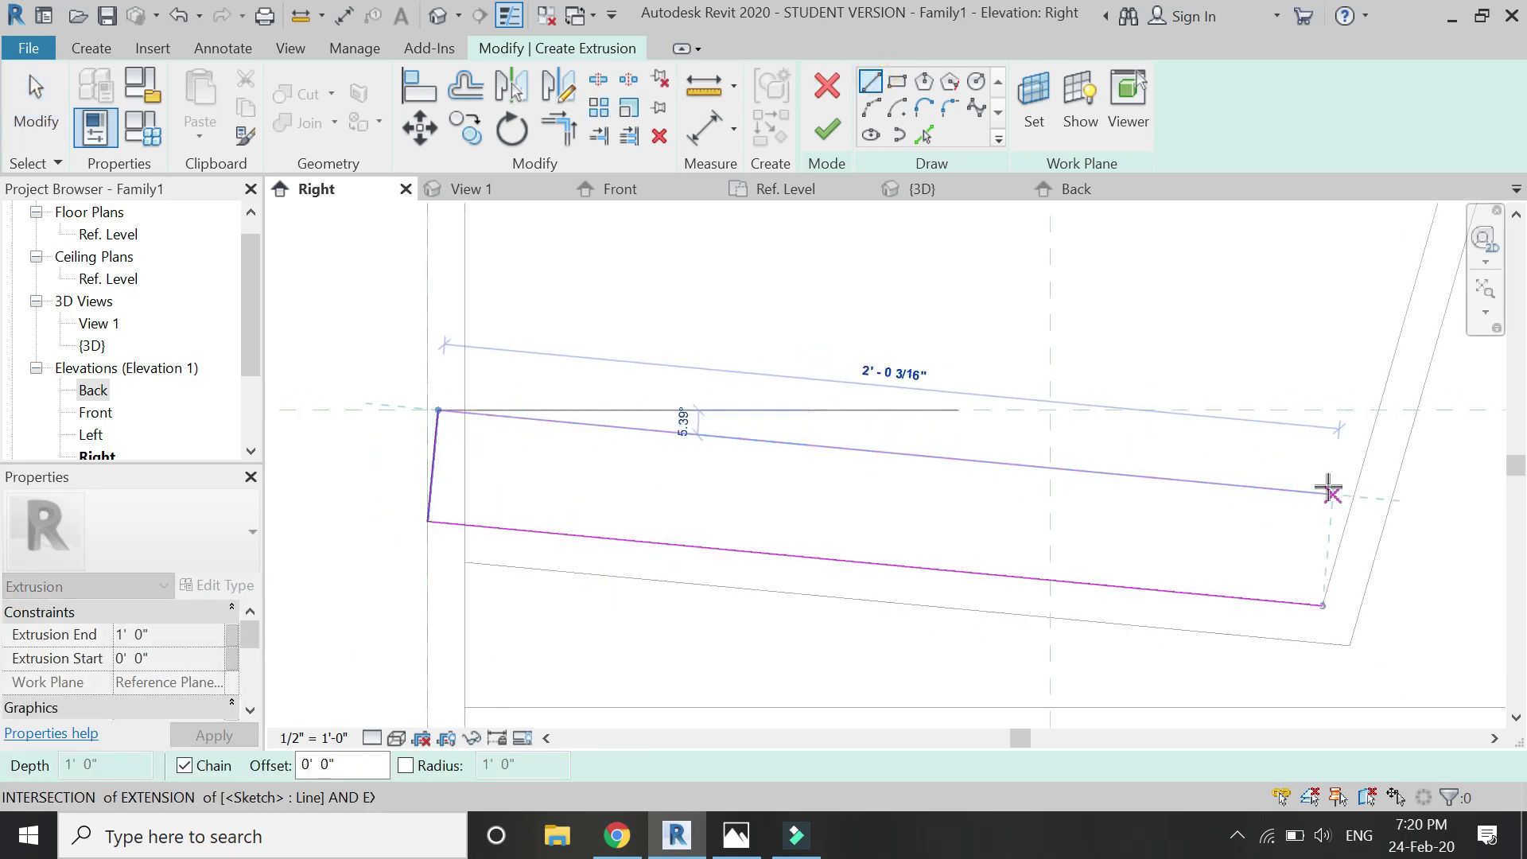
left_click(1353, 495)
left_click(1322, 604)
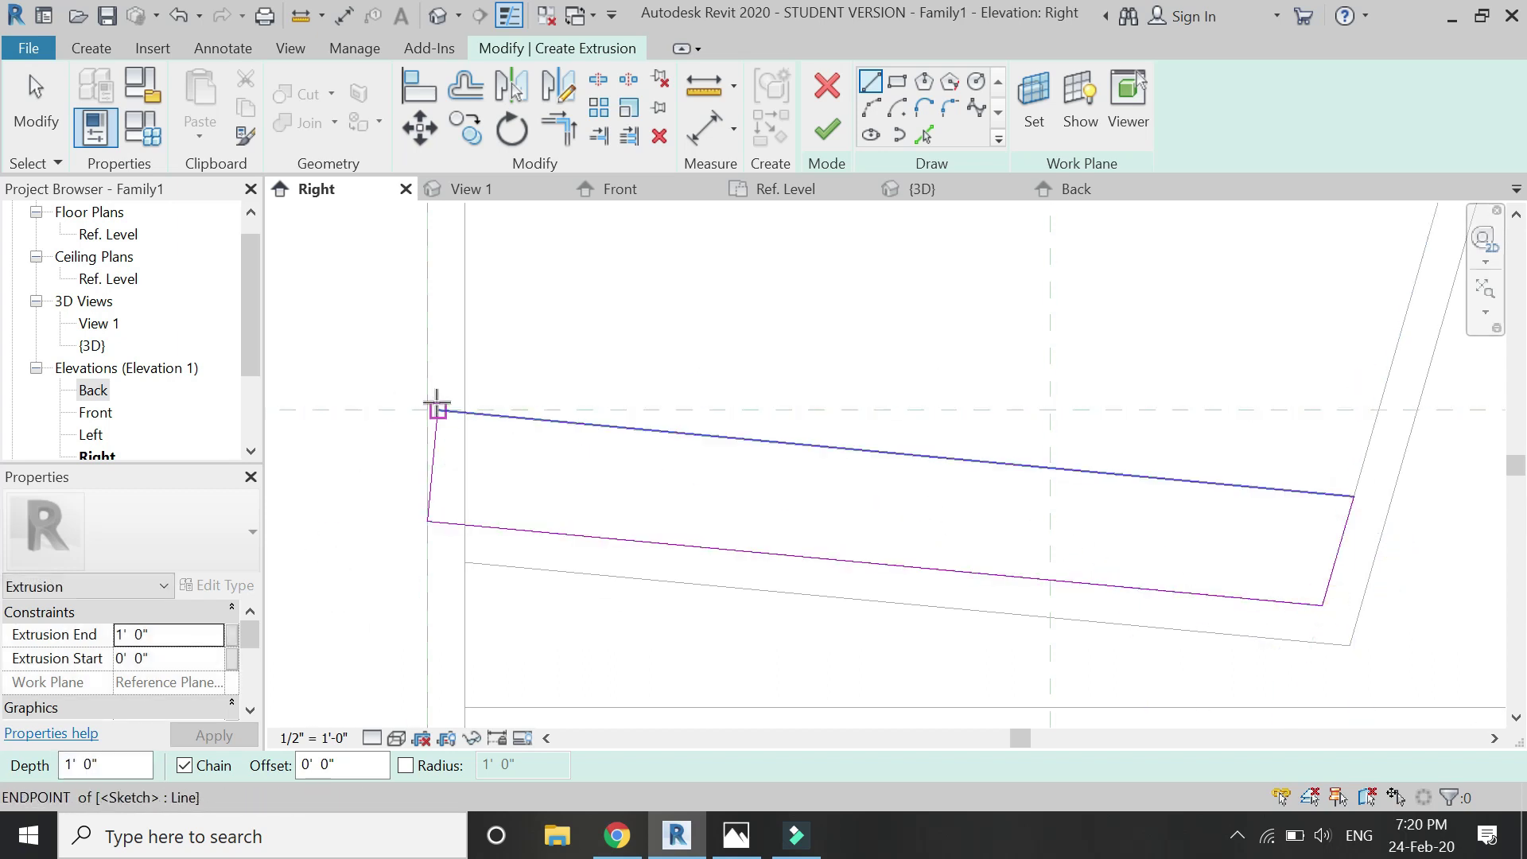
key("Escape")
scroll(441, 477, "up", 1)
scroll(444, 502, "up", 1)
left_click(470, 446)
mouse_move(467, 443)
left_mouse_down()
mouse_move(419, 436)
mouse_move(432, 438)
left_mouse_up()
left_click(624, 368)
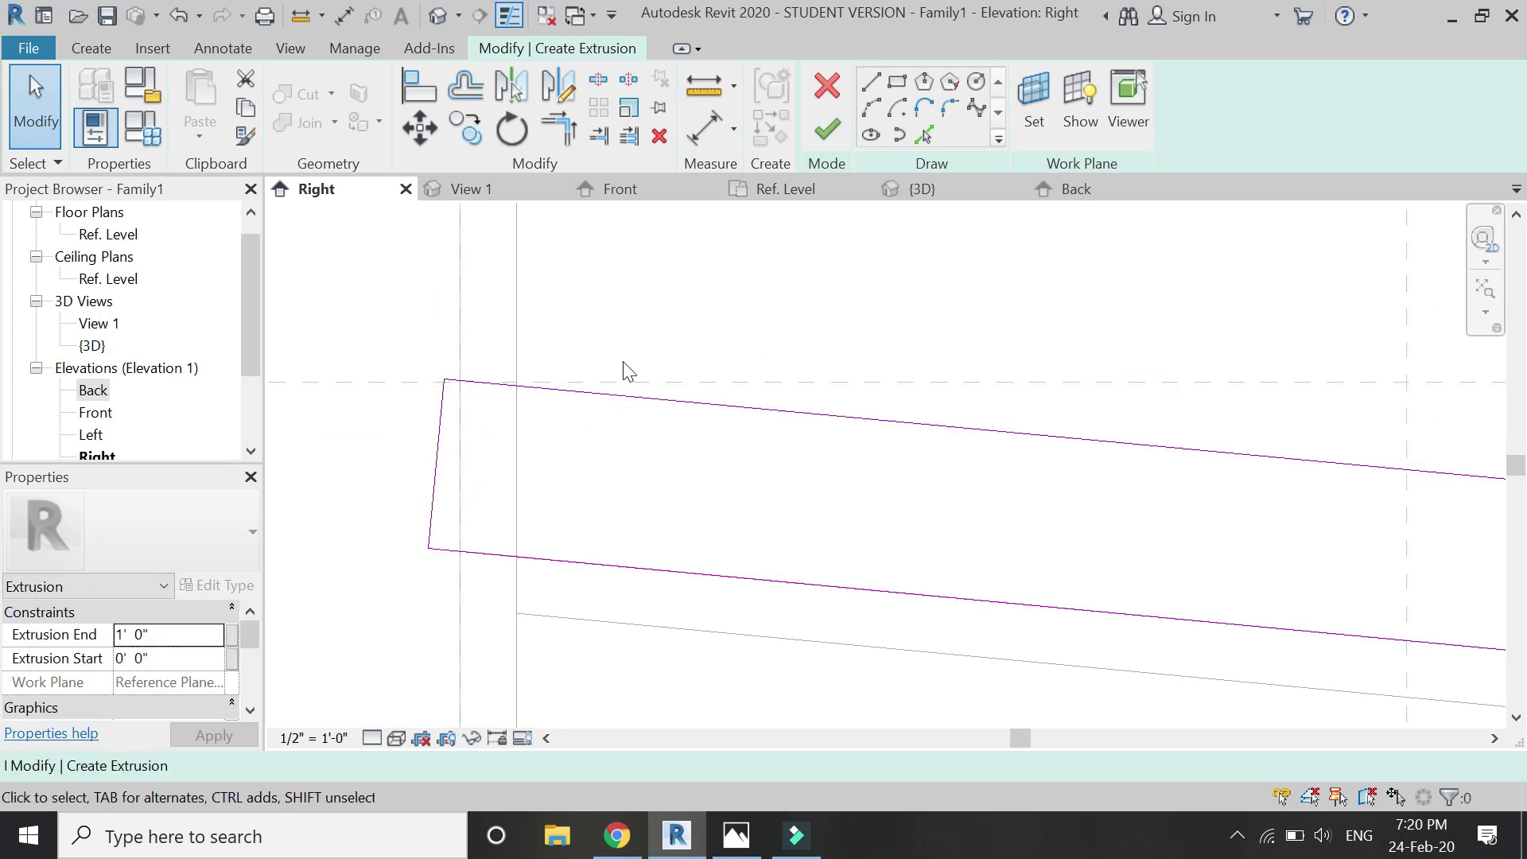
Draw a Start-End-Radius arc rounding the bottom-left corner of the cushion outline
scroll(711, 454, "down", 3)
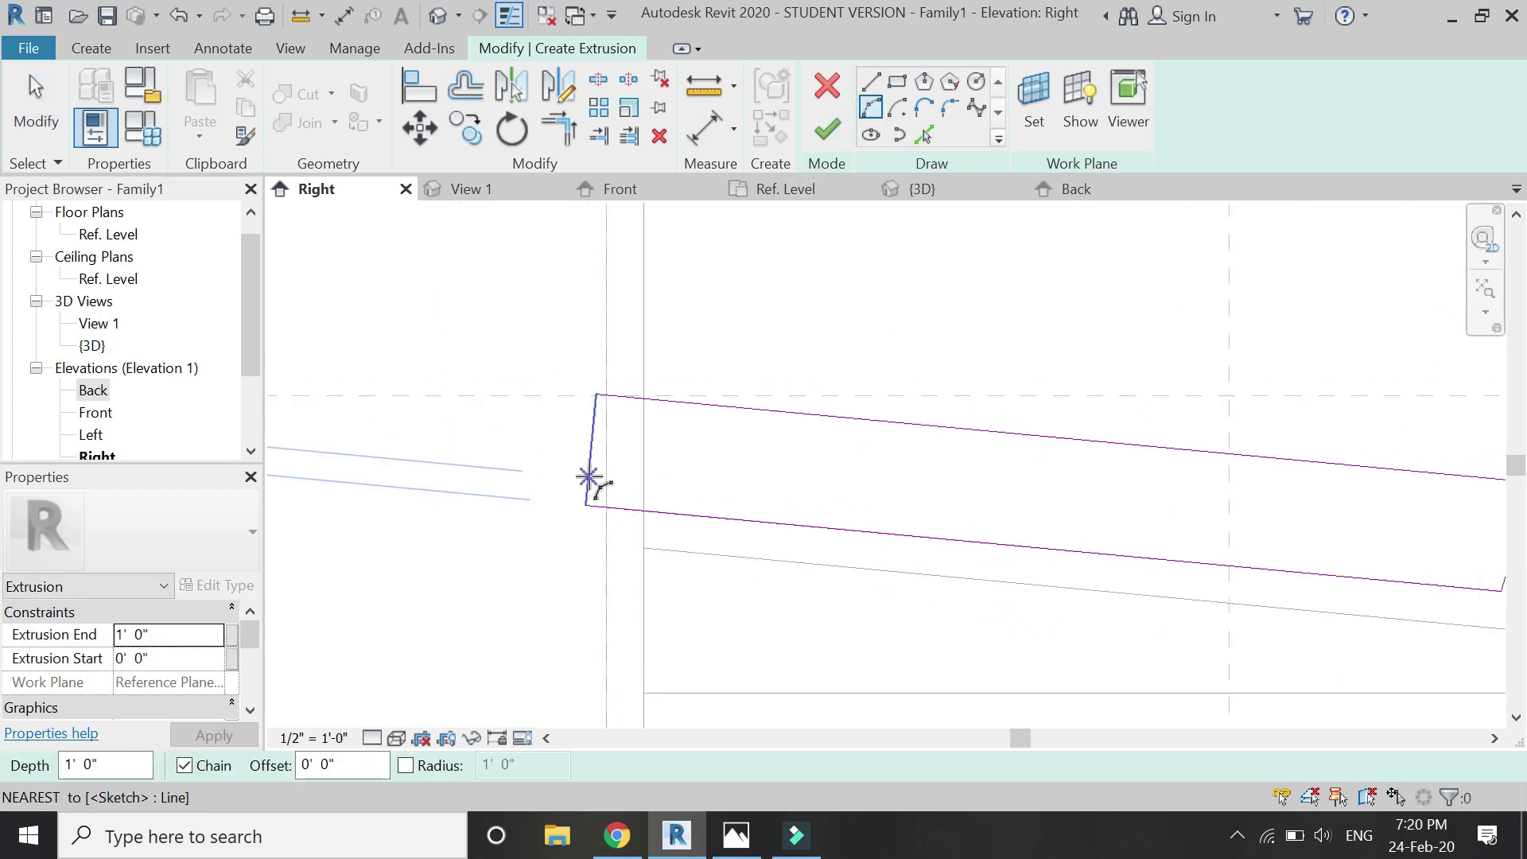
scroll(588, 477, "up", 1)
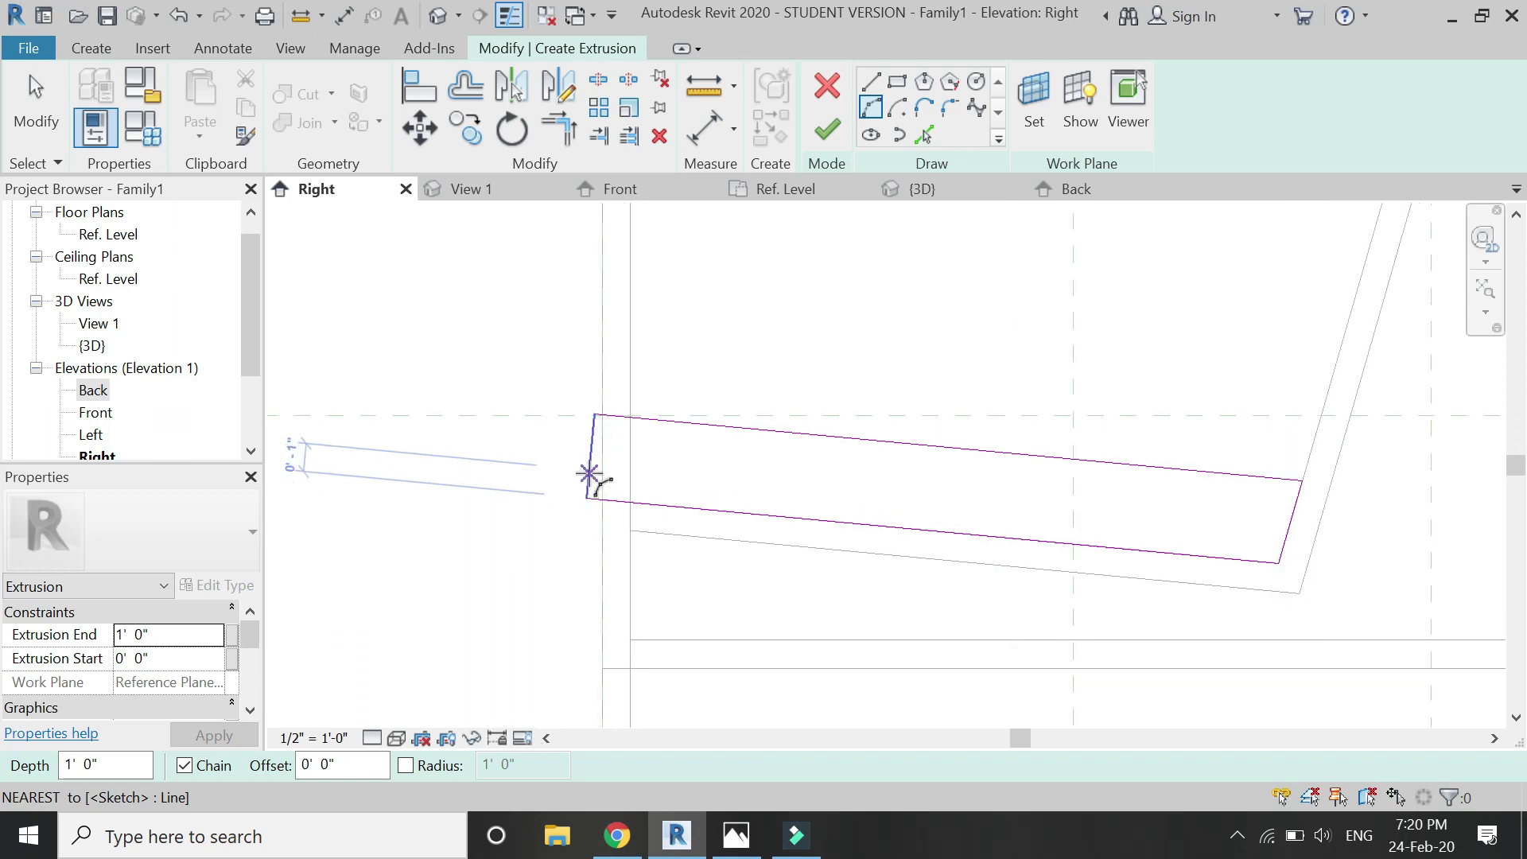
left_click(589, 474)
scroll(588, 477, "up", 6)
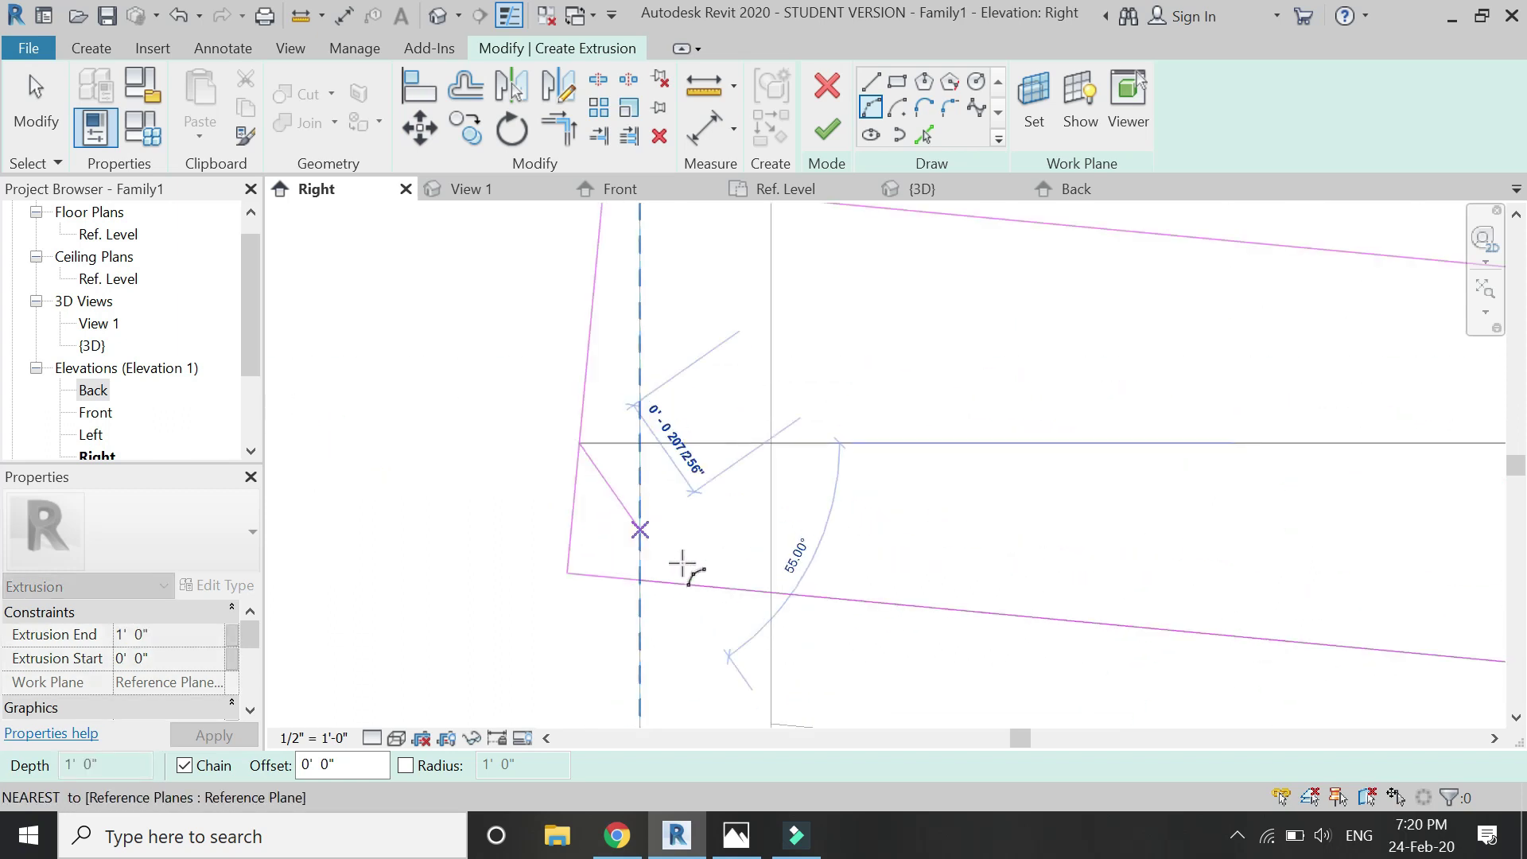
left_click(722, 584)
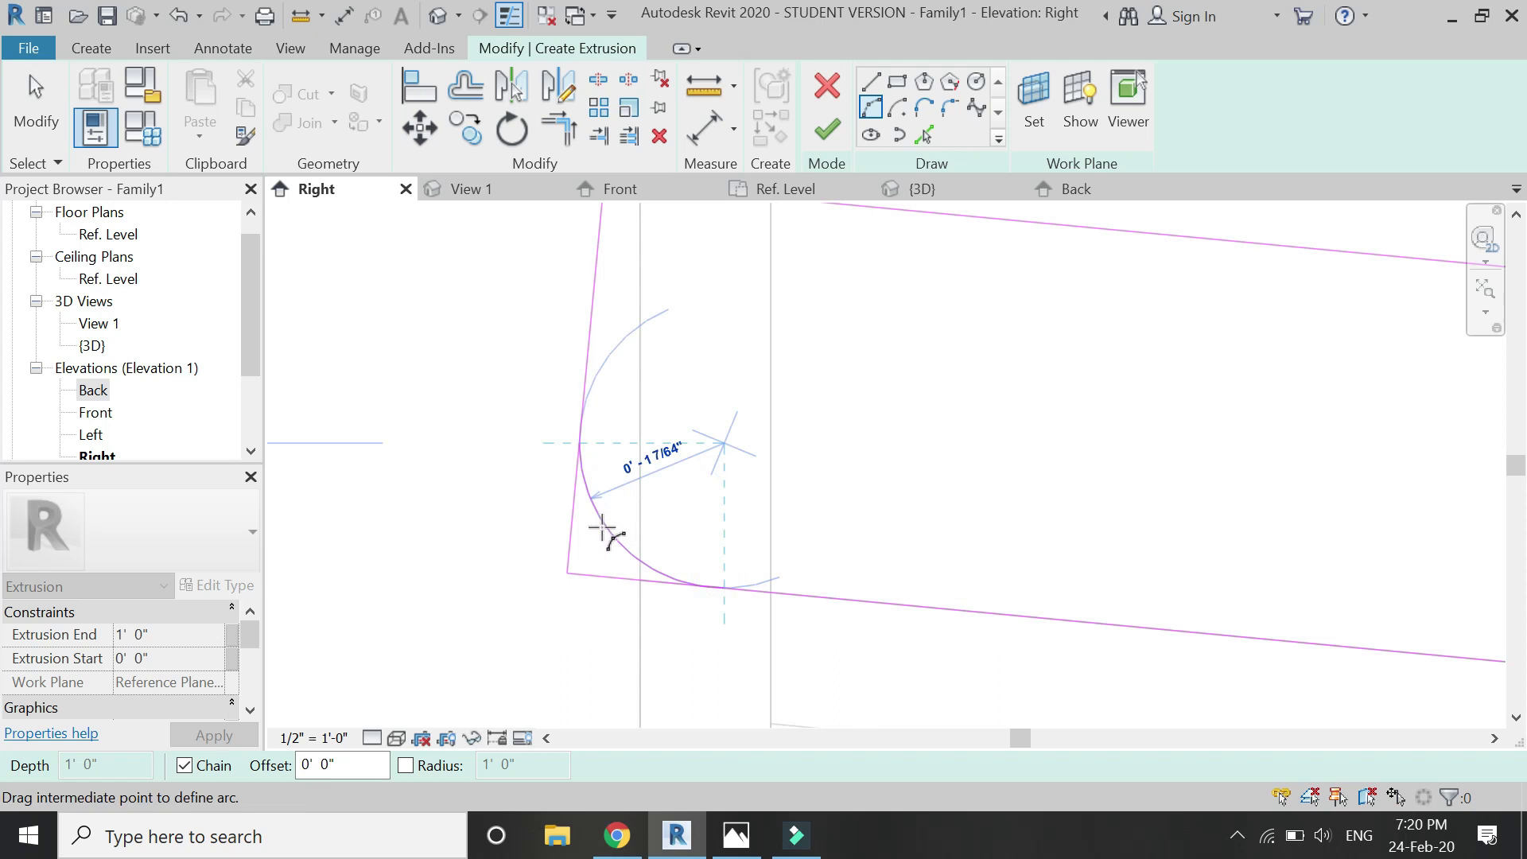
left_click(598, 533)
scroll(598, 535, "down", 2)
Mirror the bottom-left corner arc onto the top-left corner about the left edge's midpoint
key("Escape")
key("Escape")
left_click(602, 535)
left_click(562, 95)
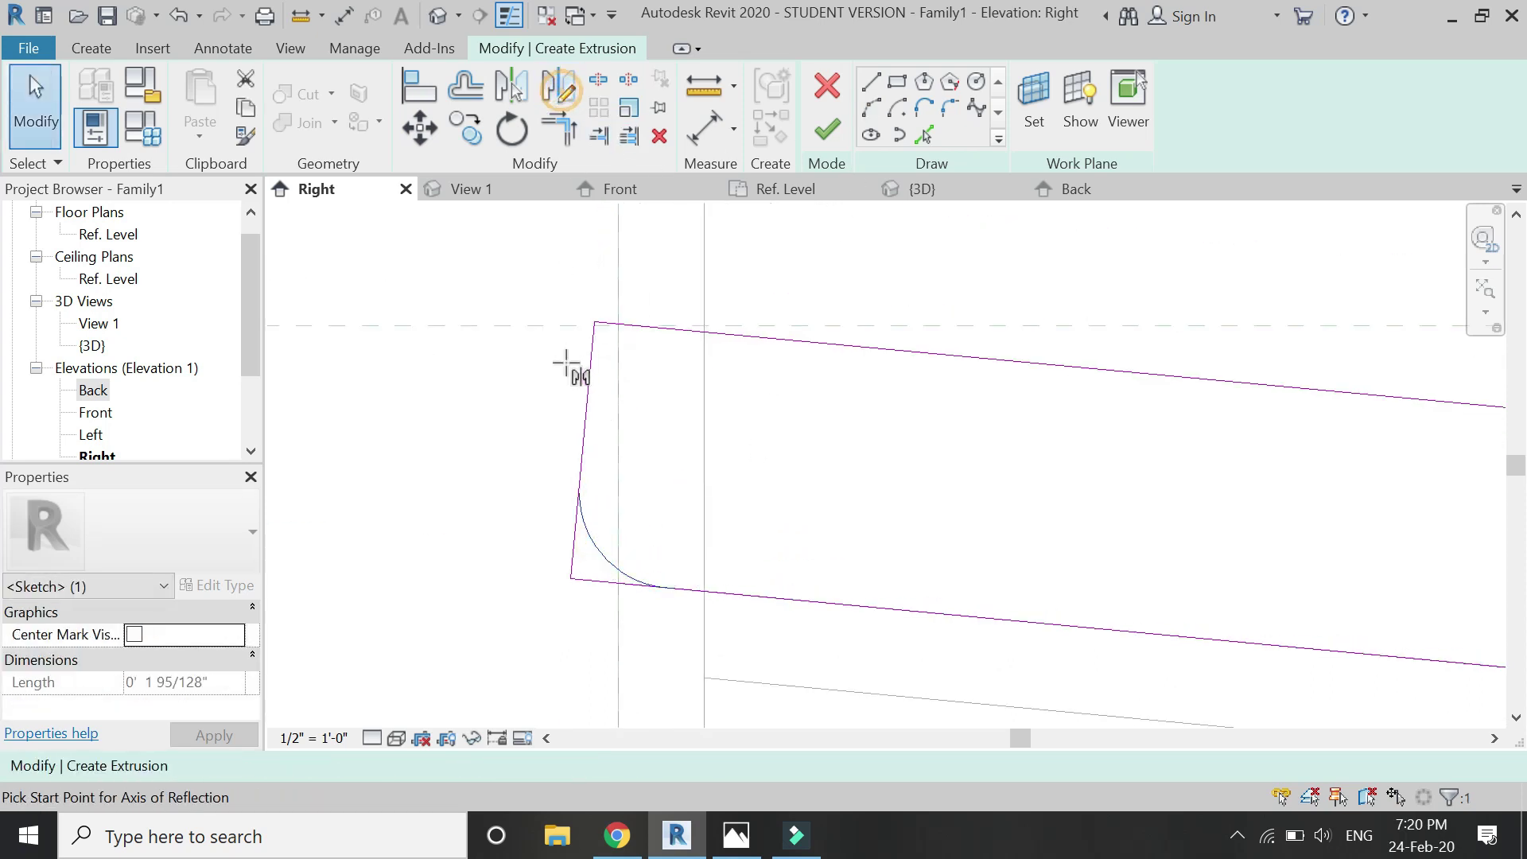
left_click(586, 452)
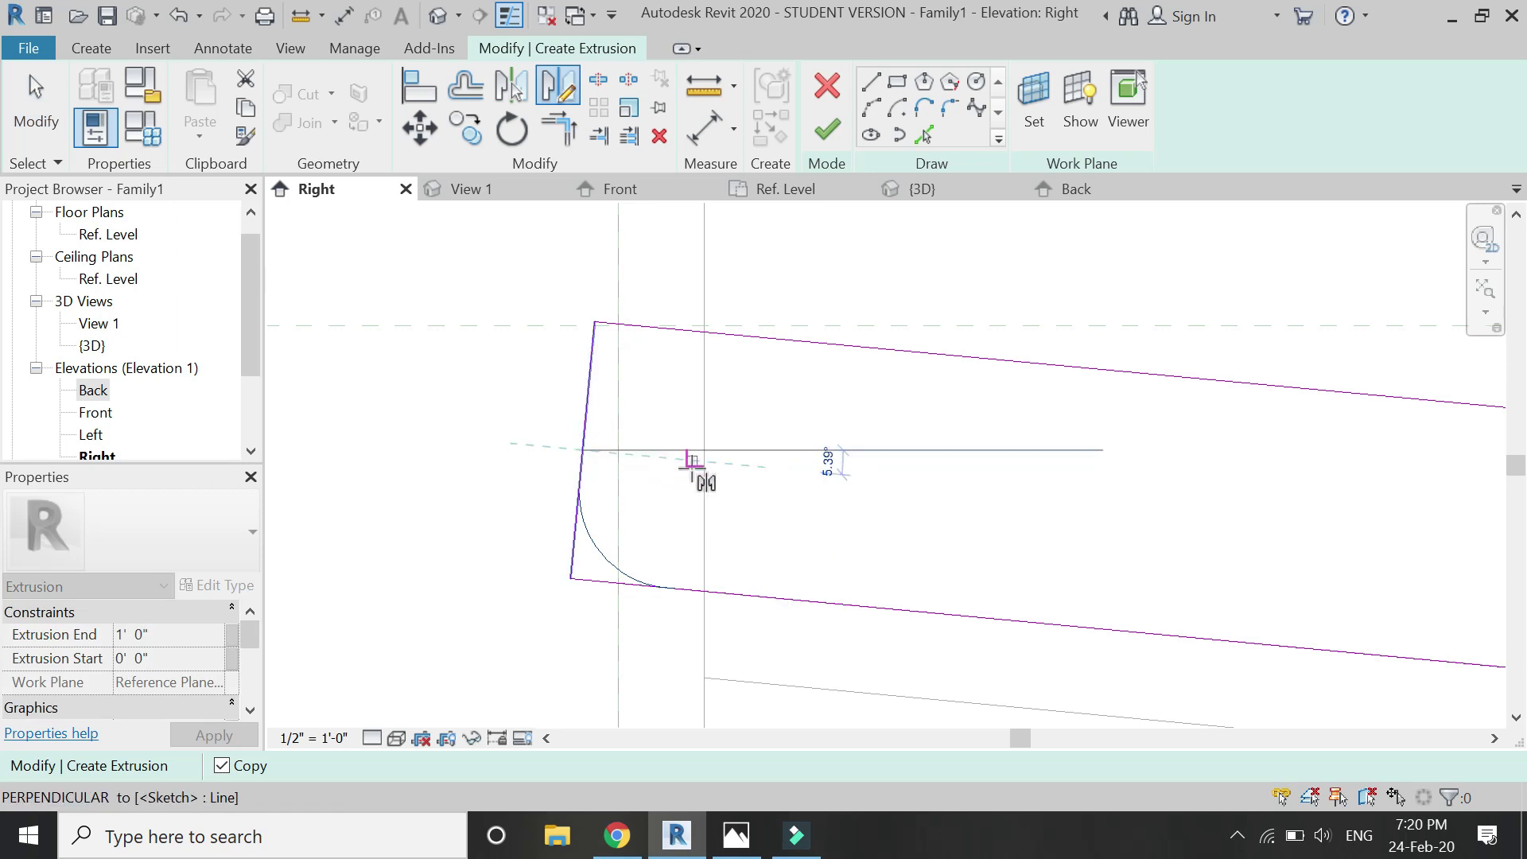
left_click(692, 475)
key("Escape")
Add fillet arcs at the top-right and bottom-right corners of the outline
scroll(1295, 493, "down", 2)
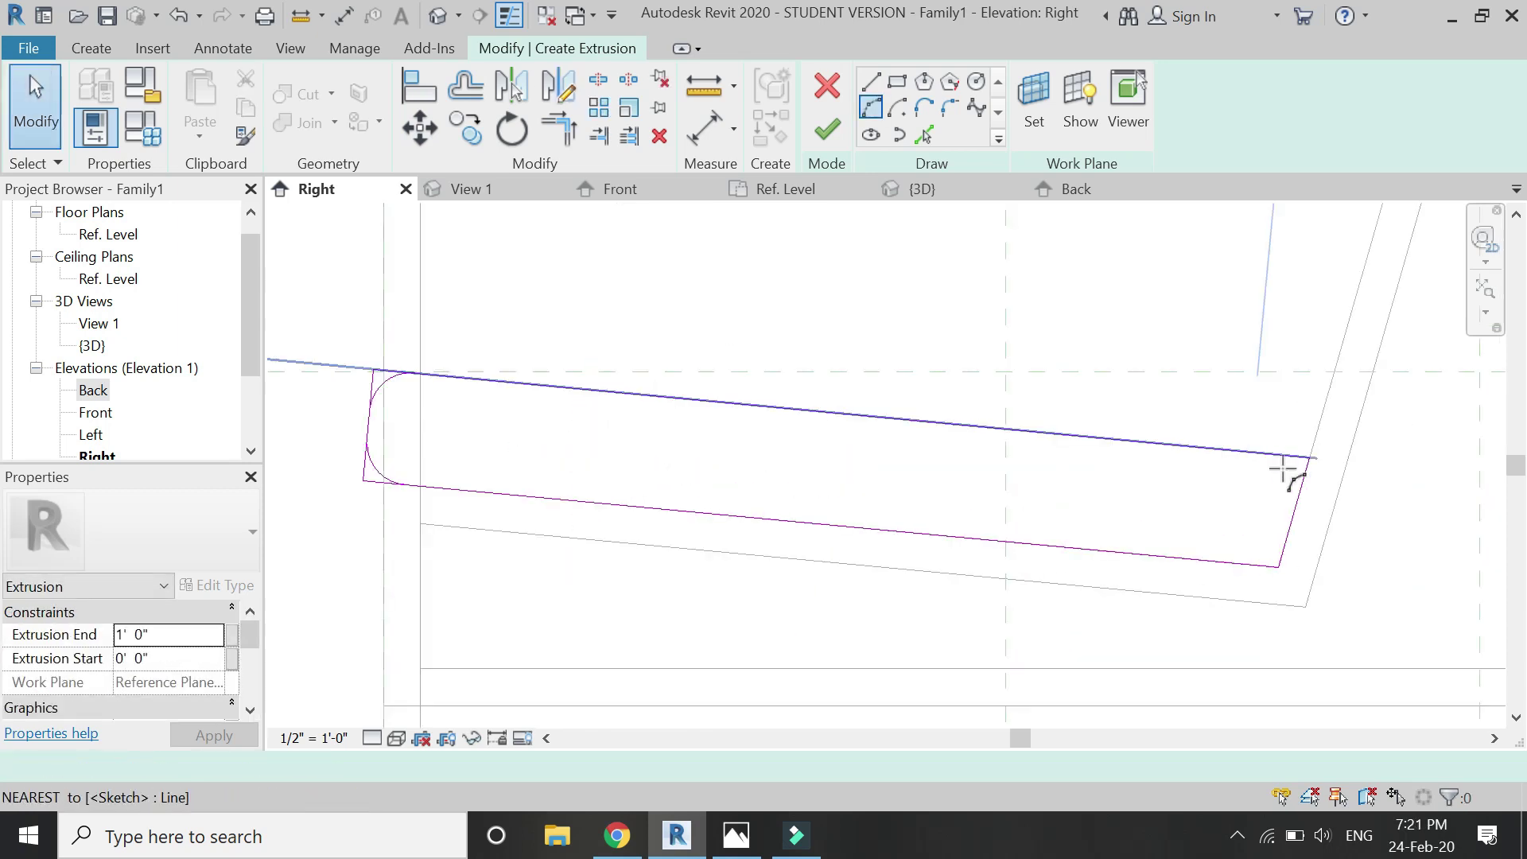
key("l")
key("i")
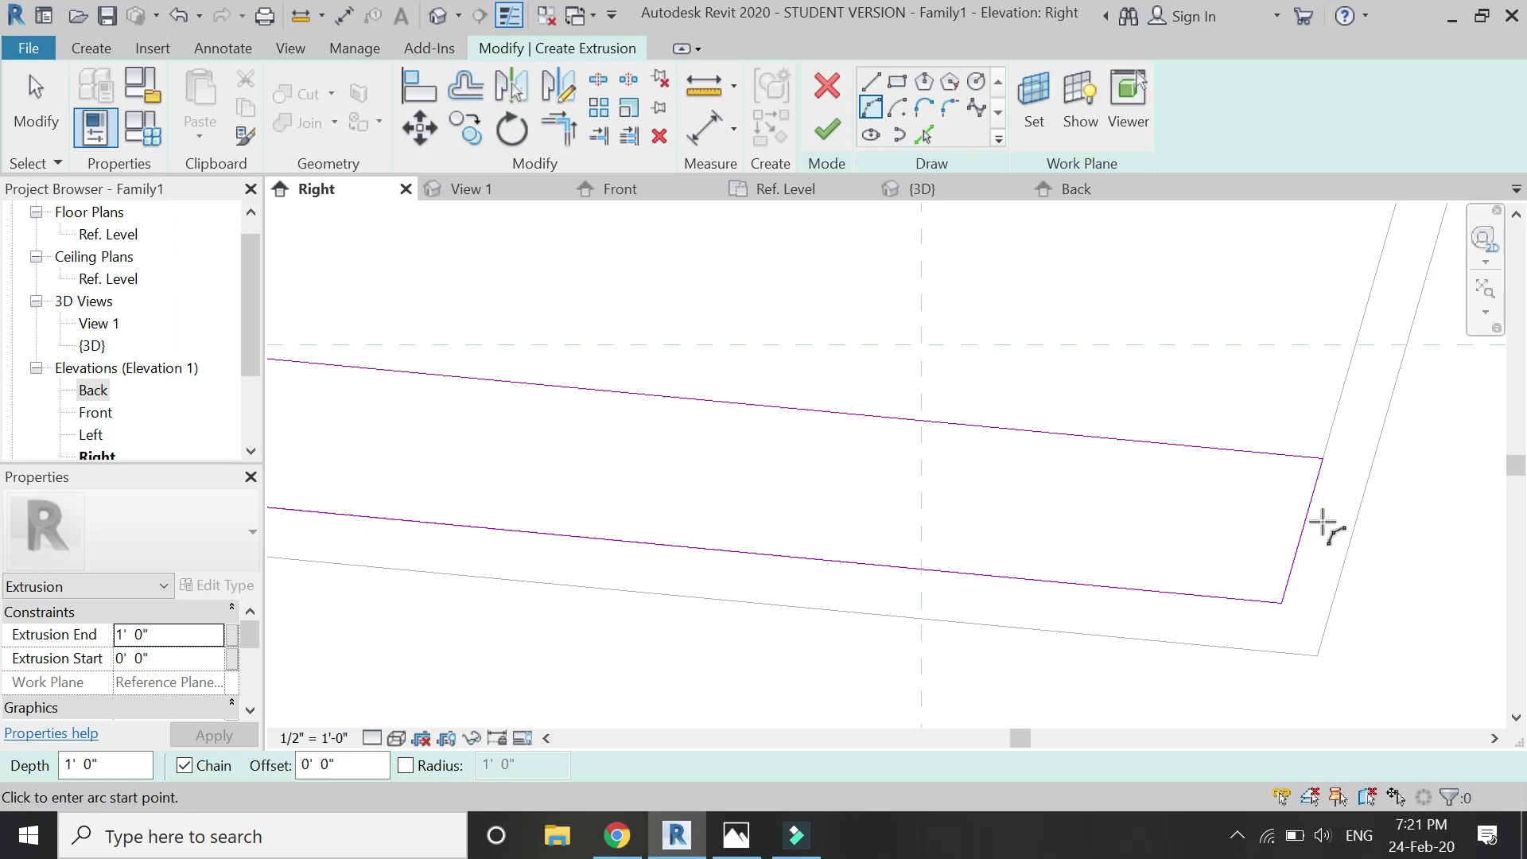
left_click(1310, 500)
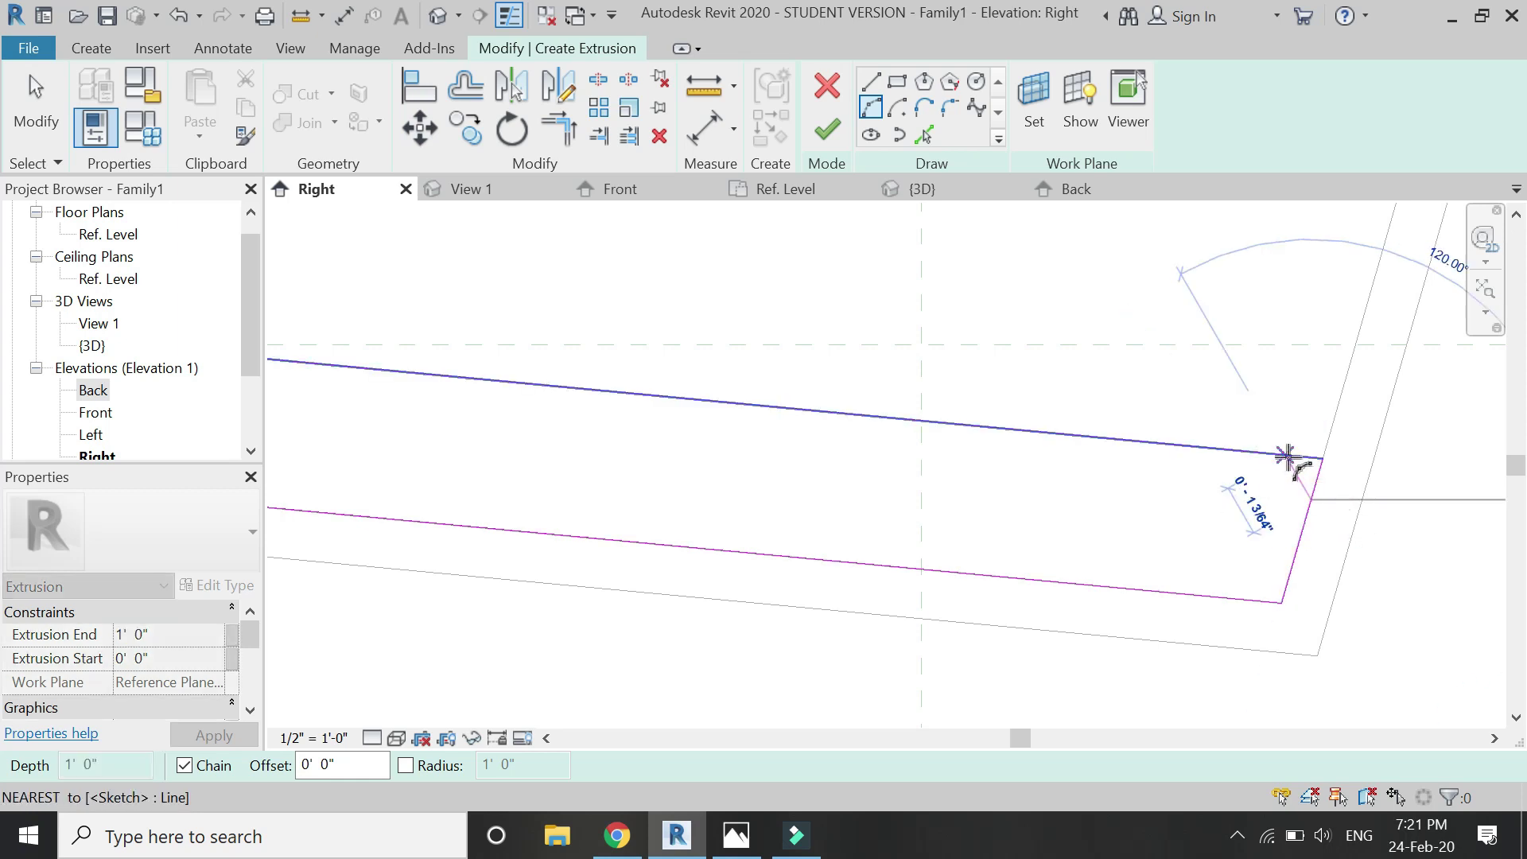
left_click(1286, 456)
scroll(1306, 464, "up", 2)
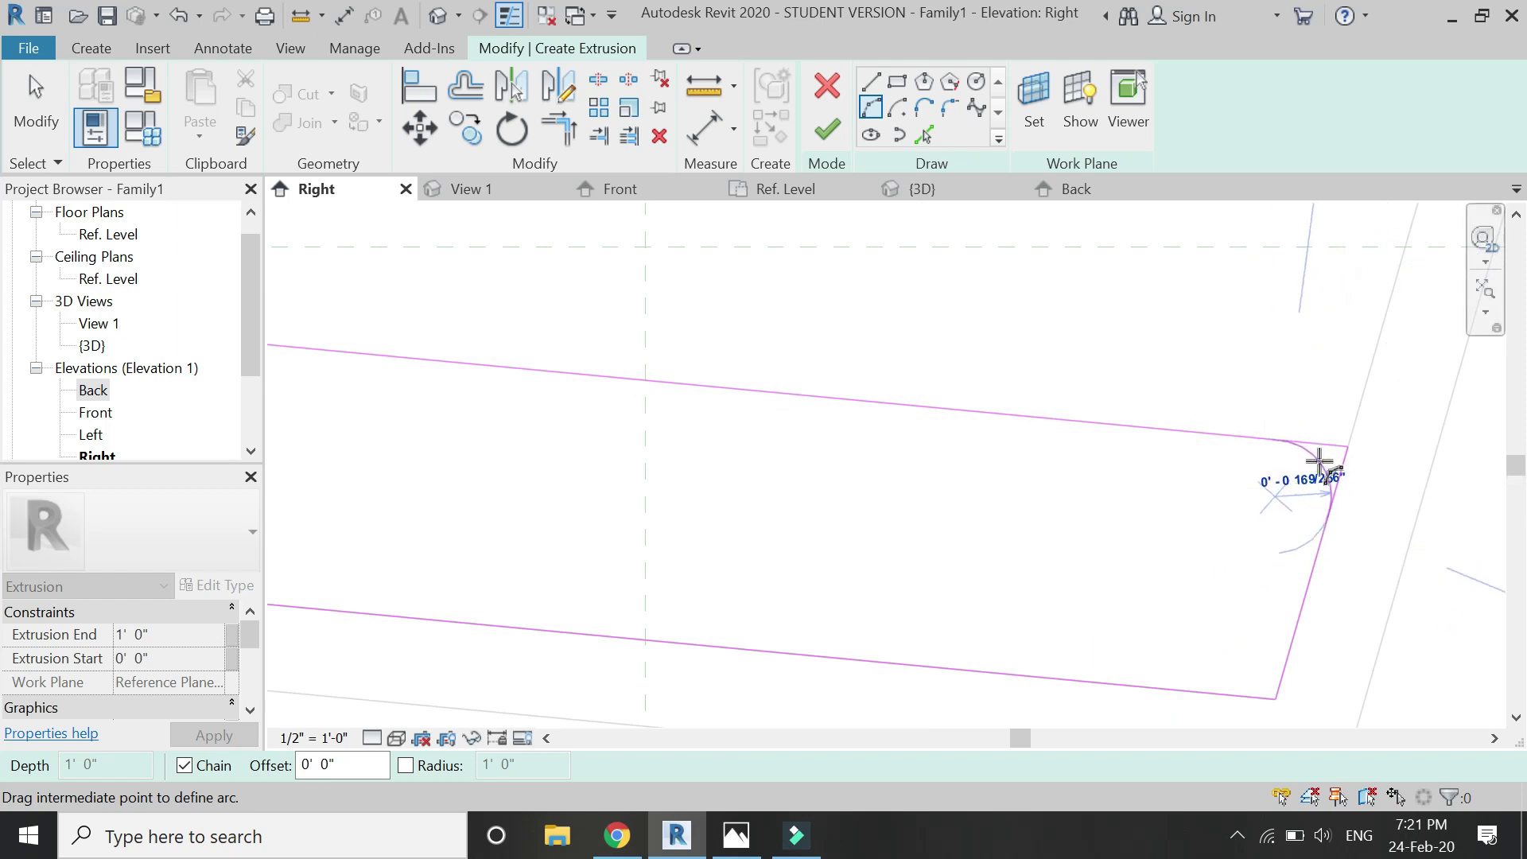
left_click(1316, 460)
scroll(1237, 417, "down", 1)
left_click(1251, 564)
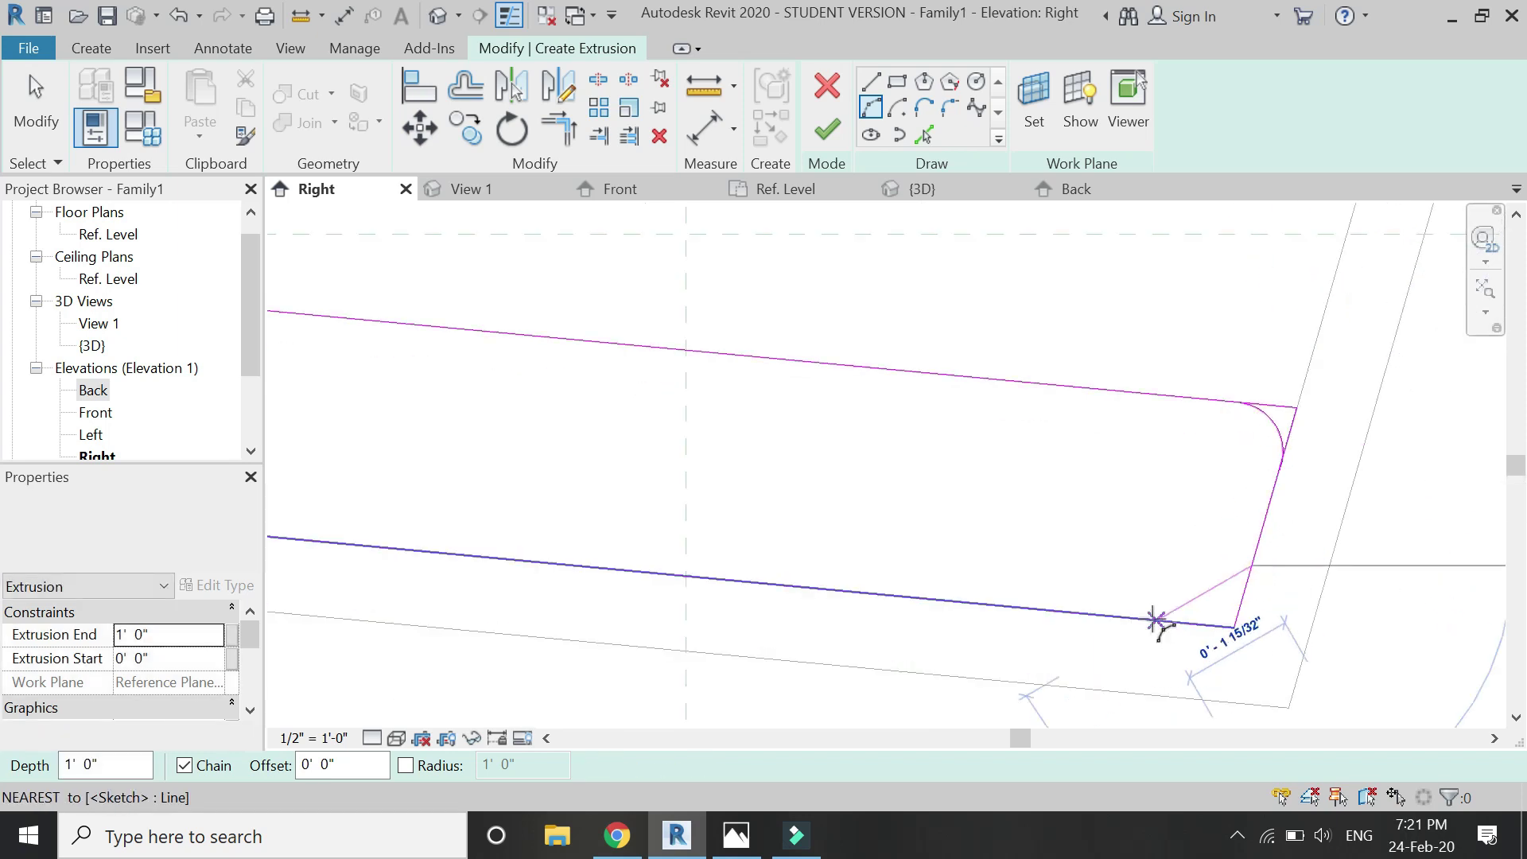
left_click(1169, 620)
left_click(1219, 609)
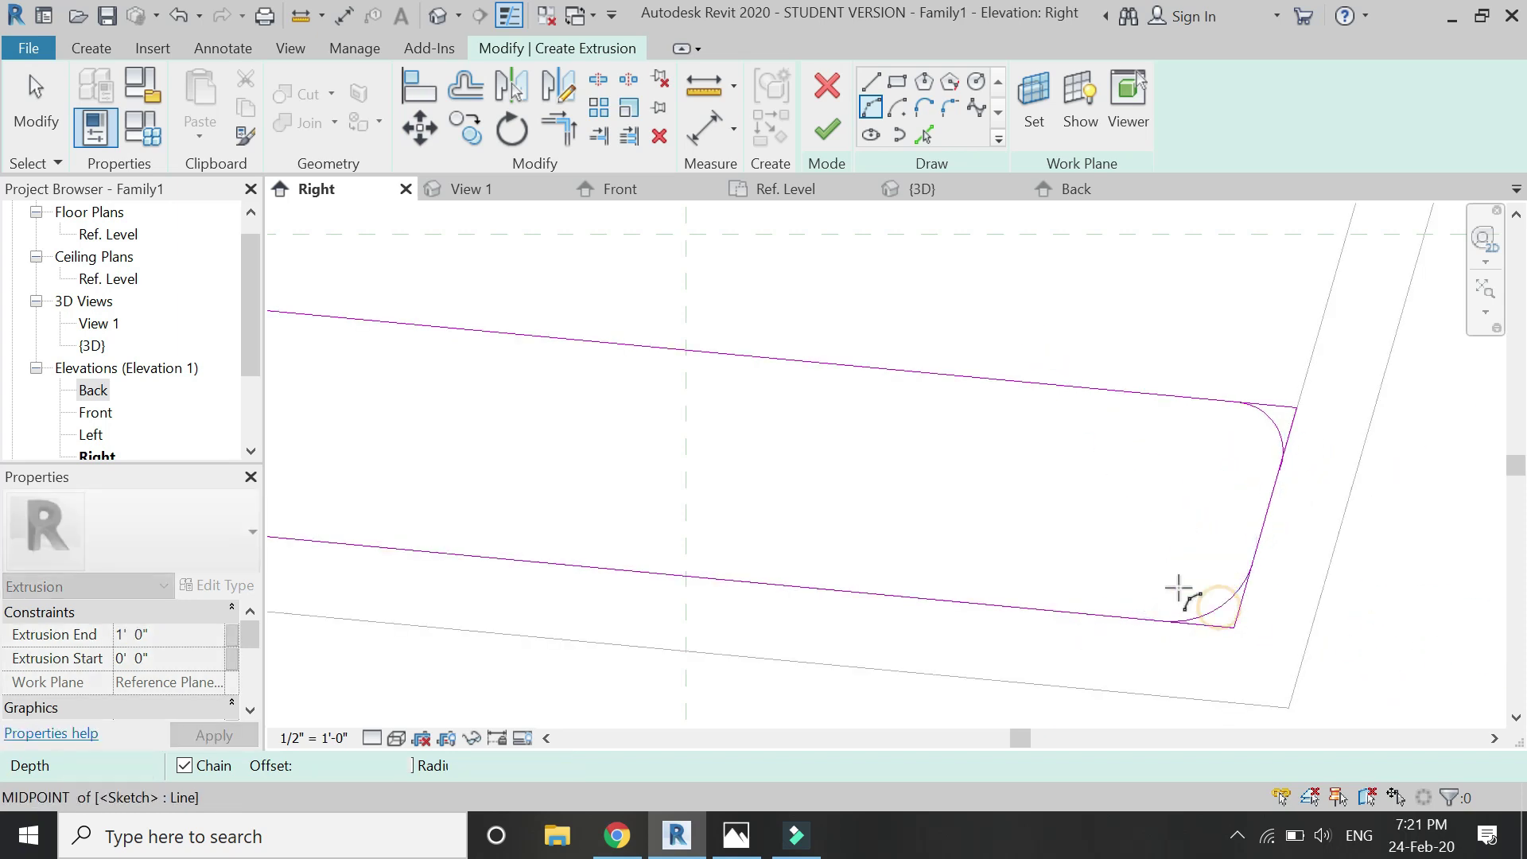
key("Escape")
Trim/Extend to Corner at the top-right and bottom-left corners to remove stray line ends
key("t")
key("r")
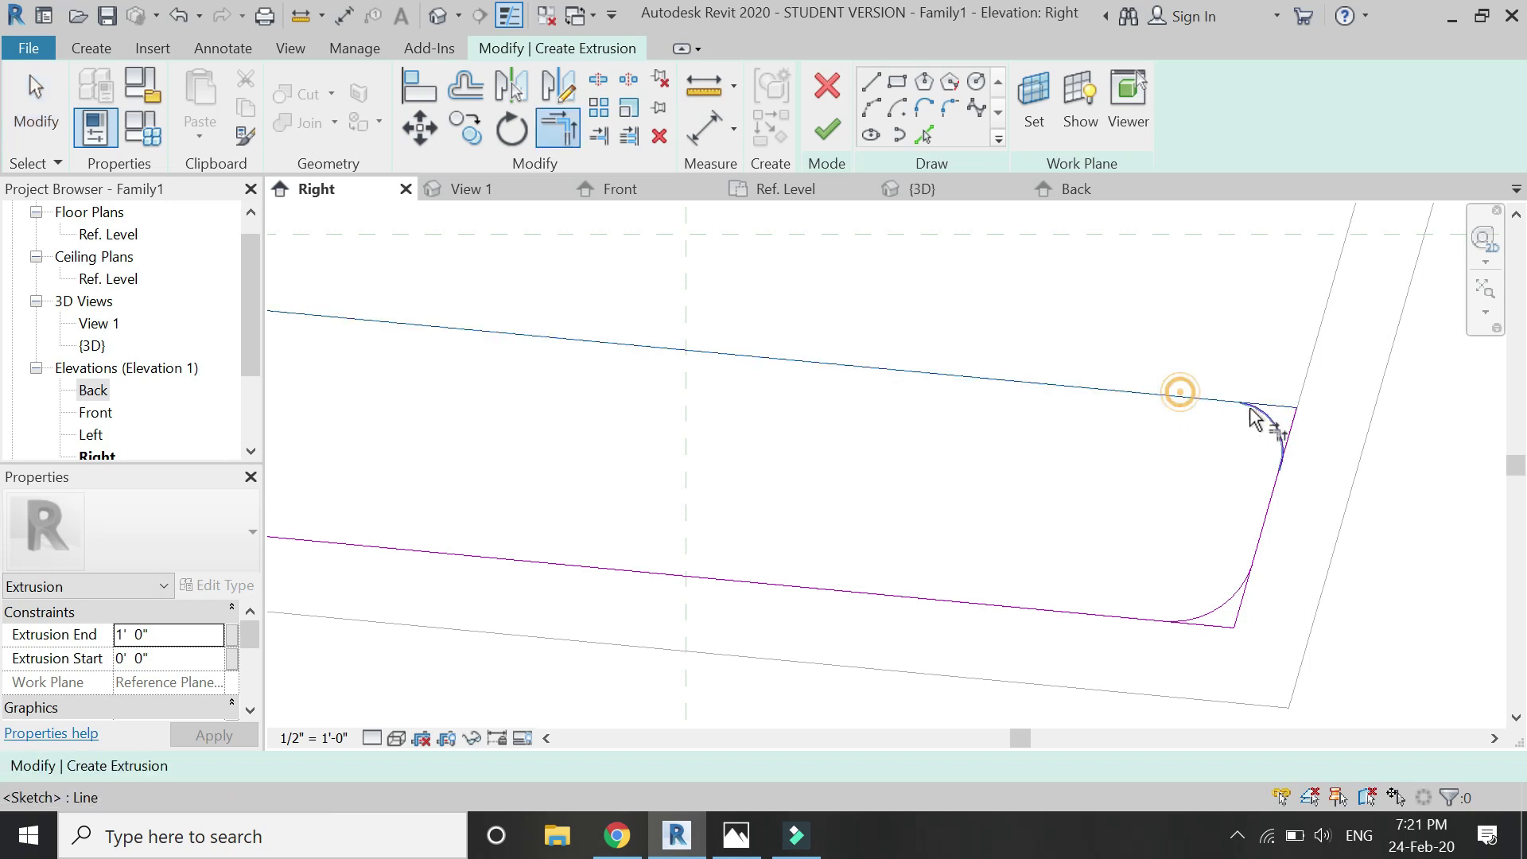
left_click(1261, 422)
left_click(1268, 434)
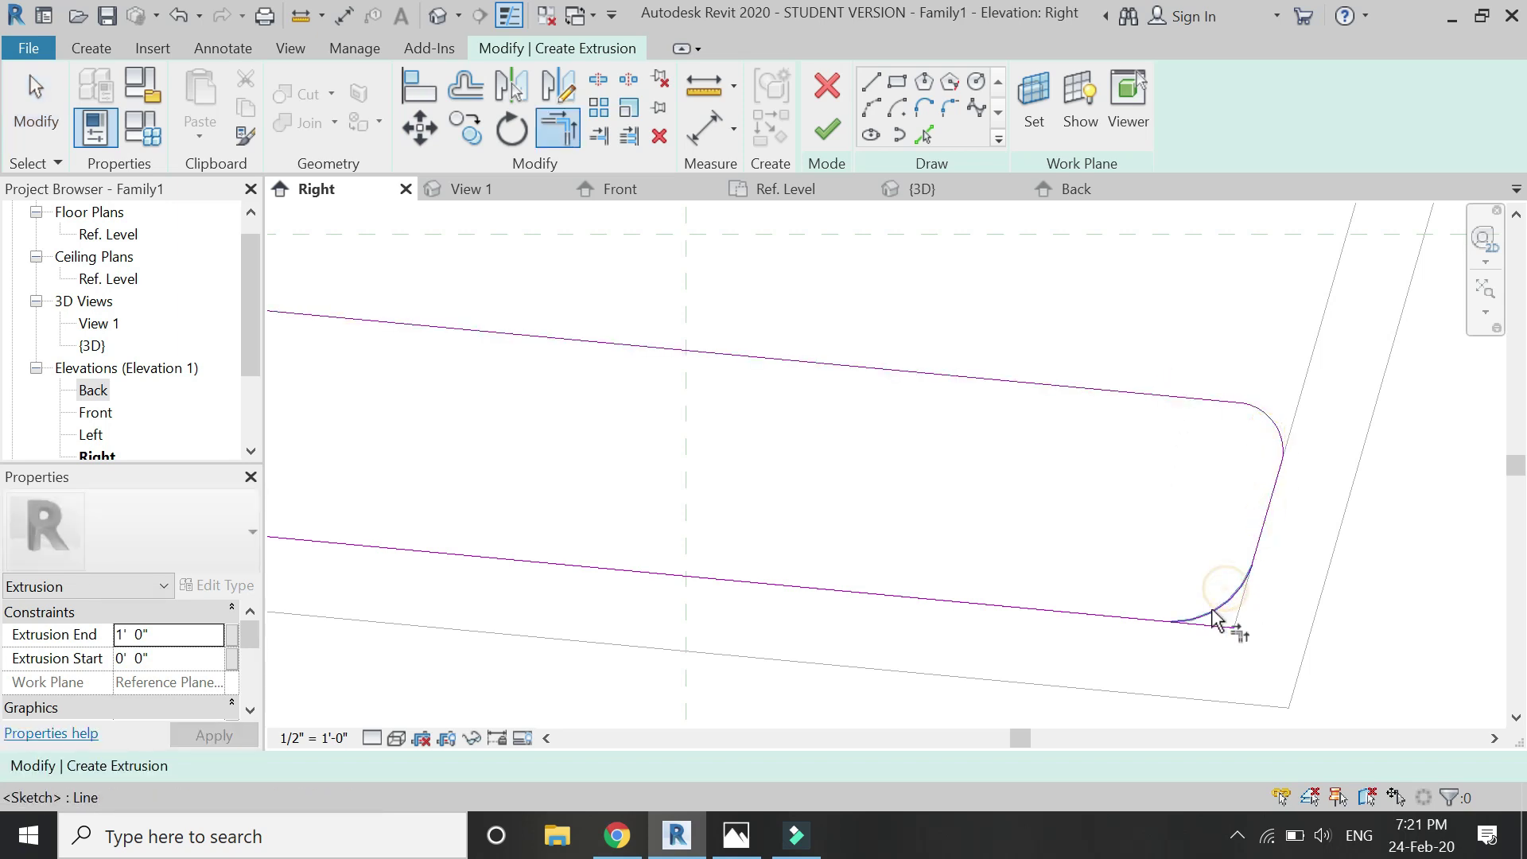
scroll(1289, 613, "down", 4)
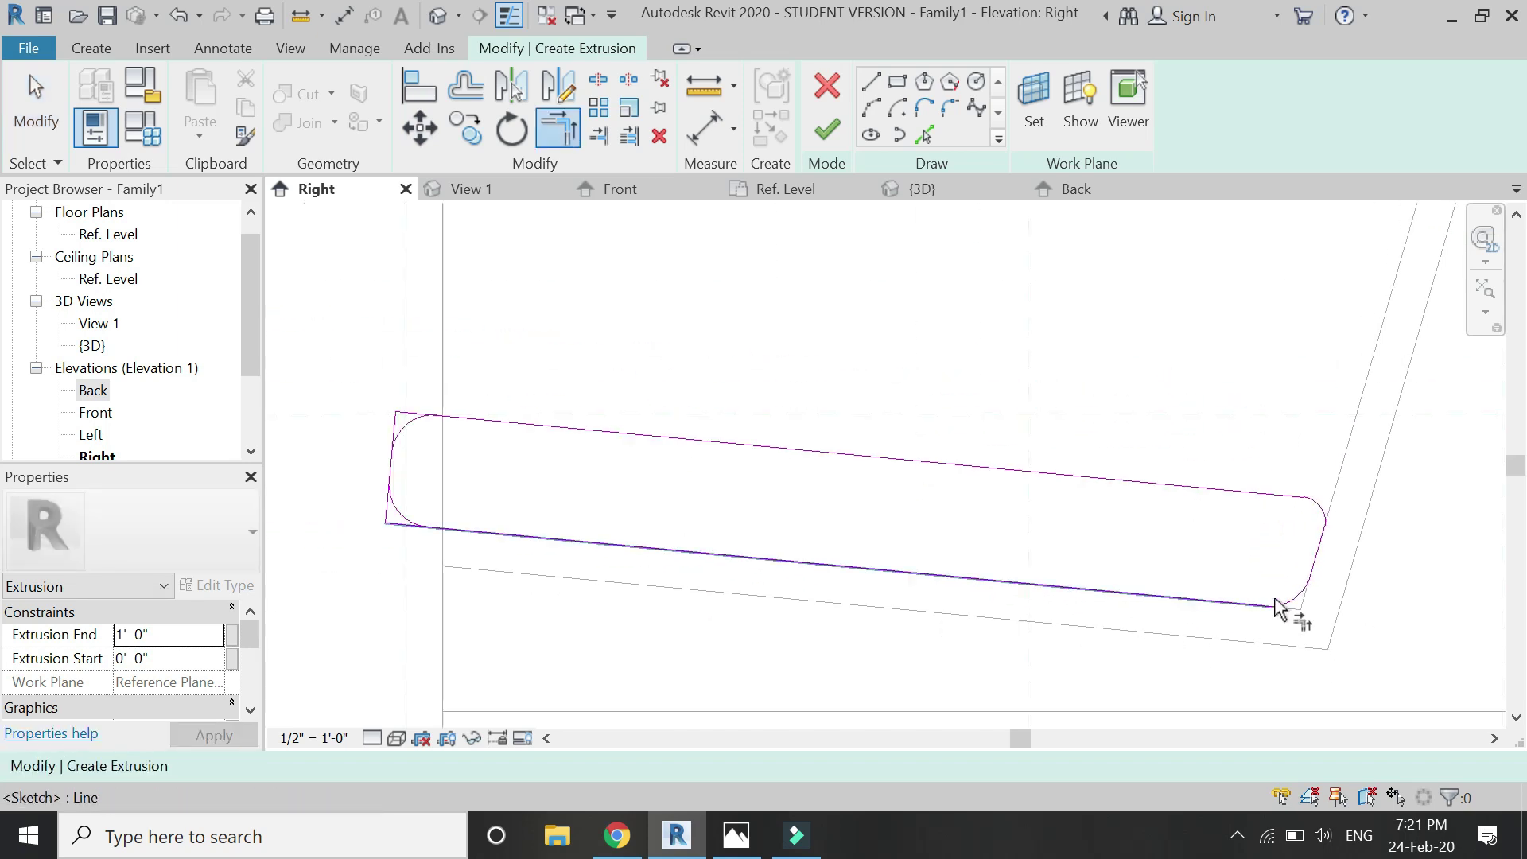
scroll(646, 459, "up", 3)
left_click(641, 447)
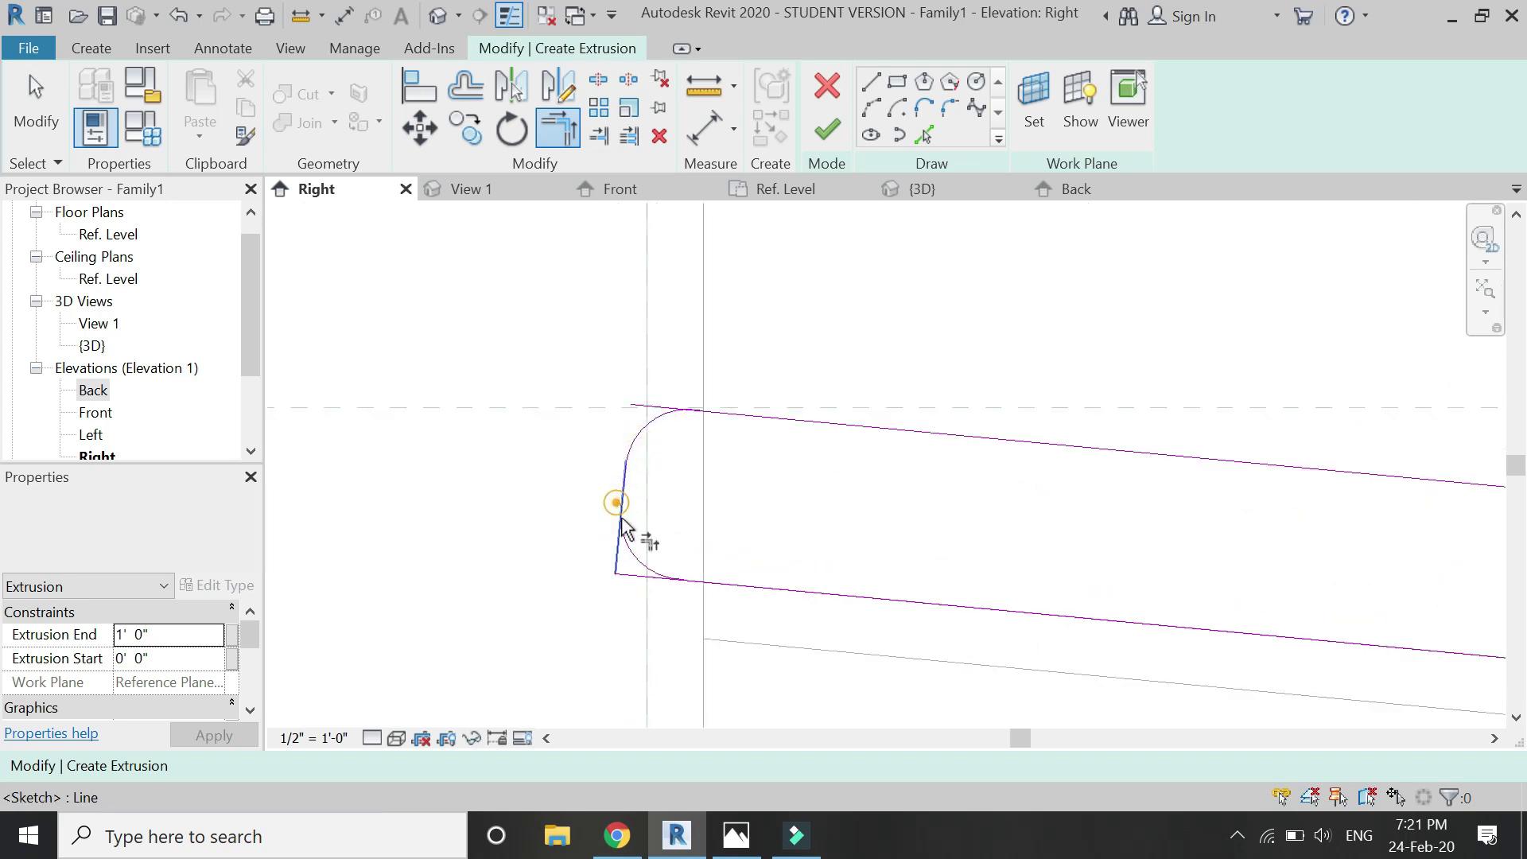
left_click(704, 583)
left_click(660, 416)
Trim the top-left corner and finish the rounded cushion extrusion sketch
left_click(723, 415)
scroll(593, 395, "down", 3)
key("Escape")
key("Escape")
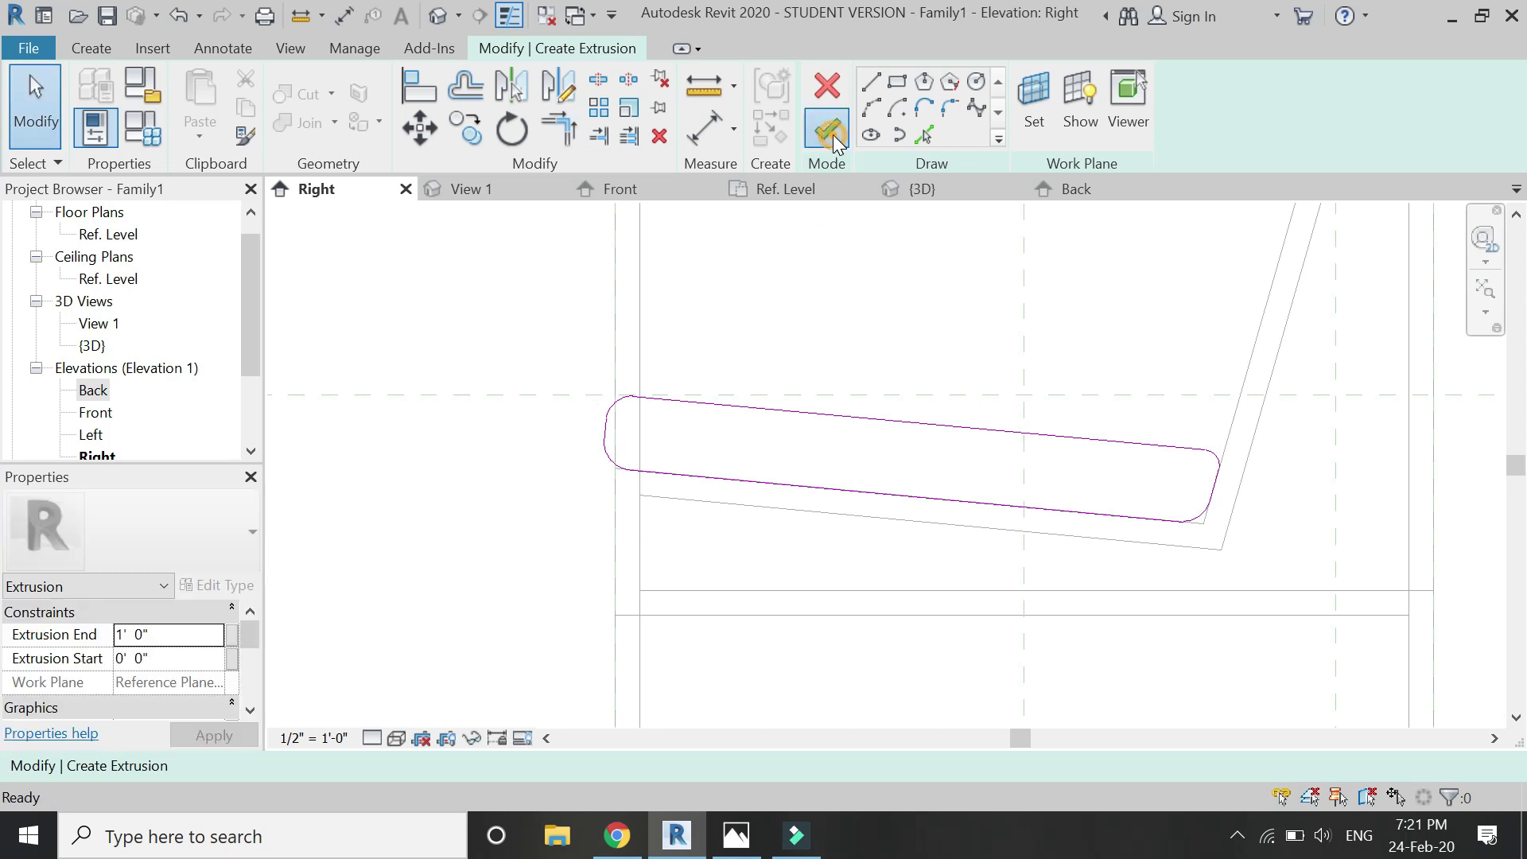
left_click(829, 131)
In the Ref. Level plan, stretch the cushion's left and right sides to the reference planes
left_click(809, 188)
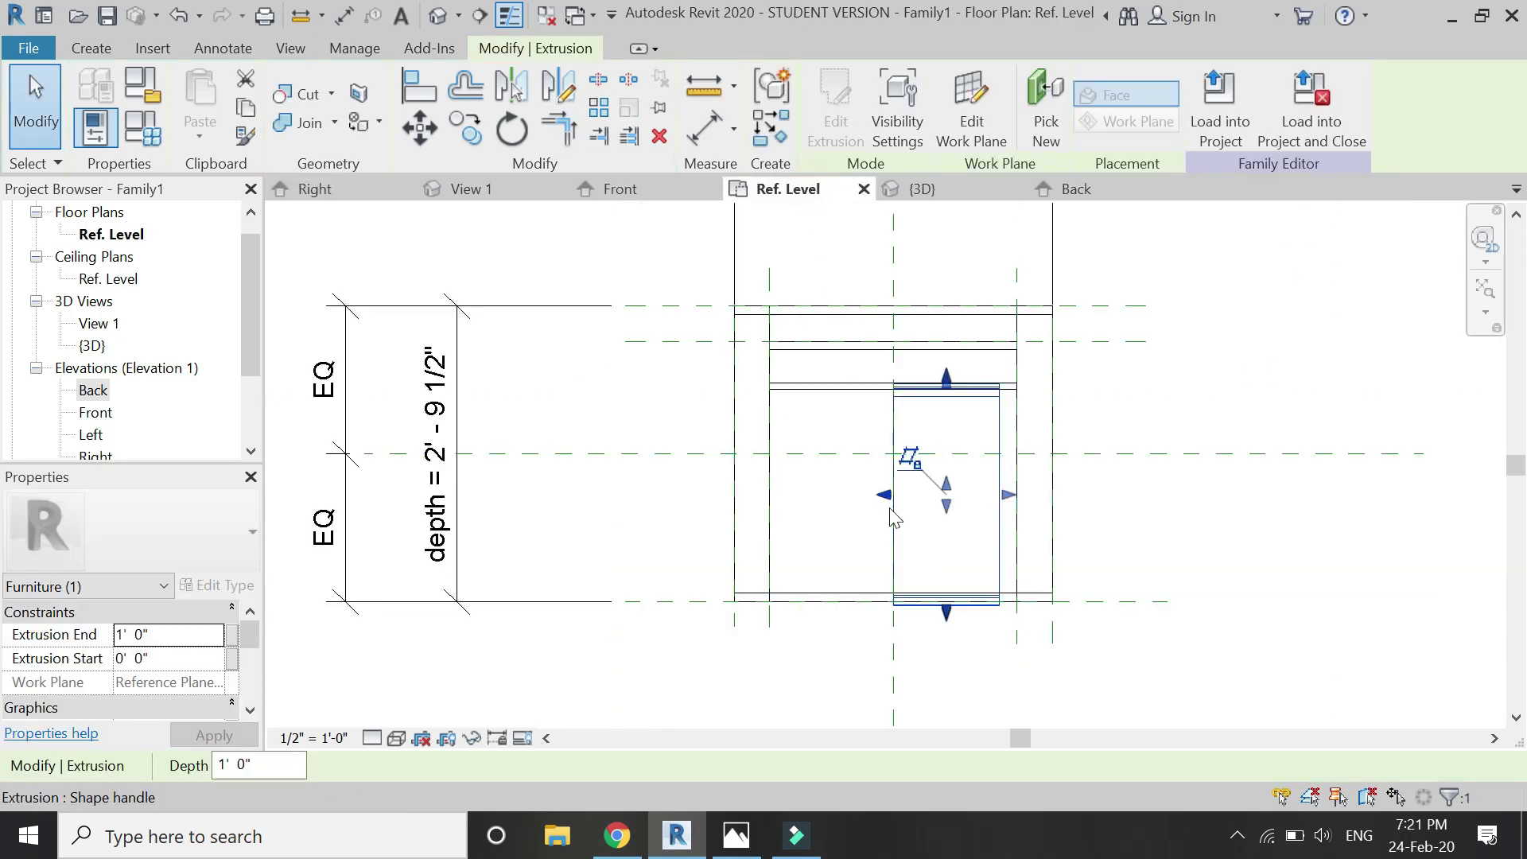
left_click_drag(890, 512, 773, 489)
left_click_drag(1009, 494, 1021, 500)
scroll(923, 507, "up", 2)
key("Escape")
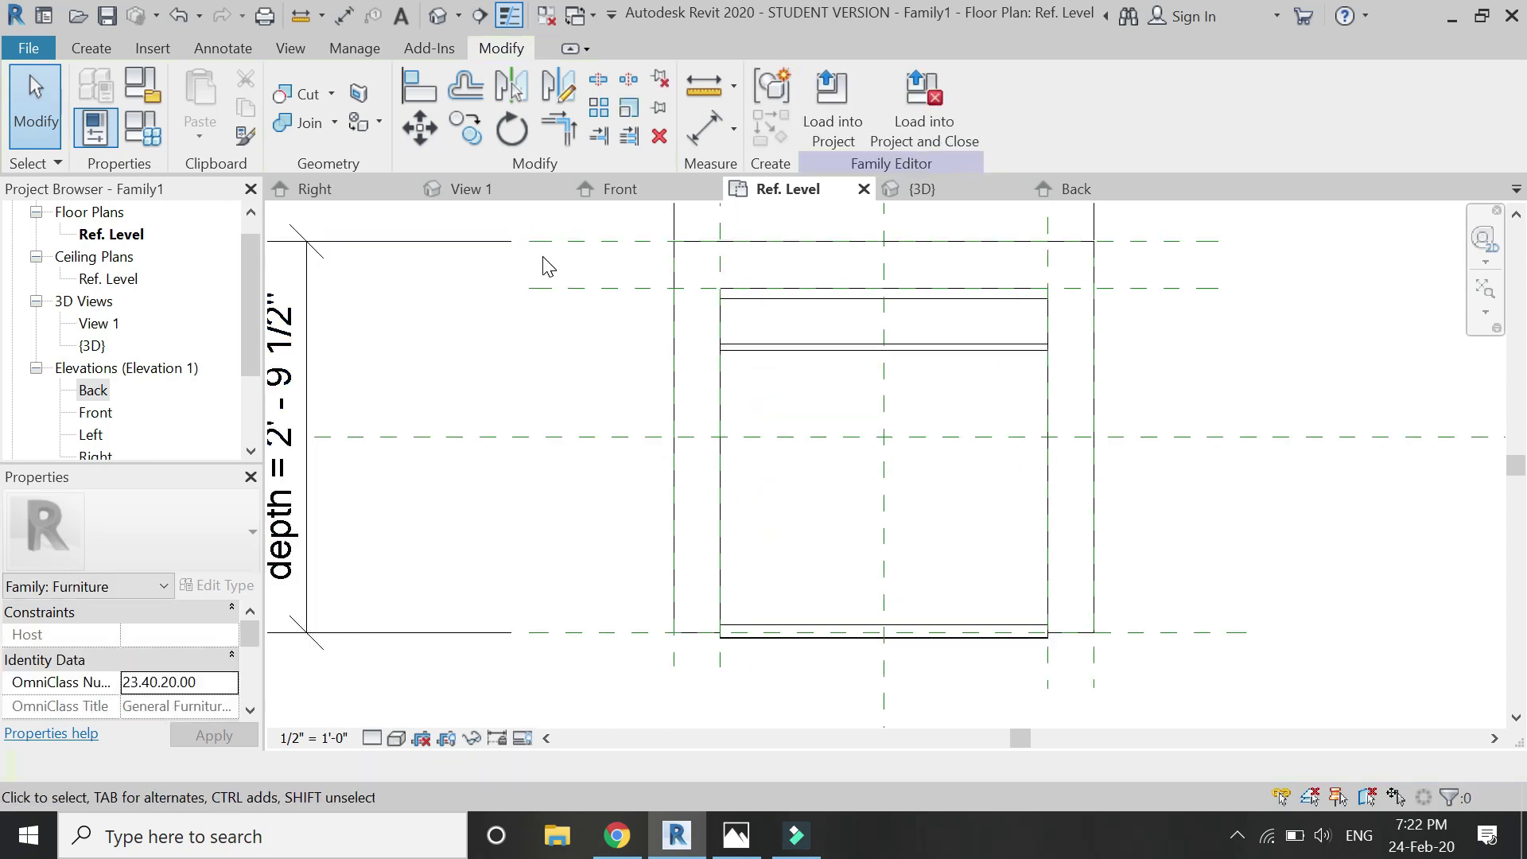
left_click(342, 191)
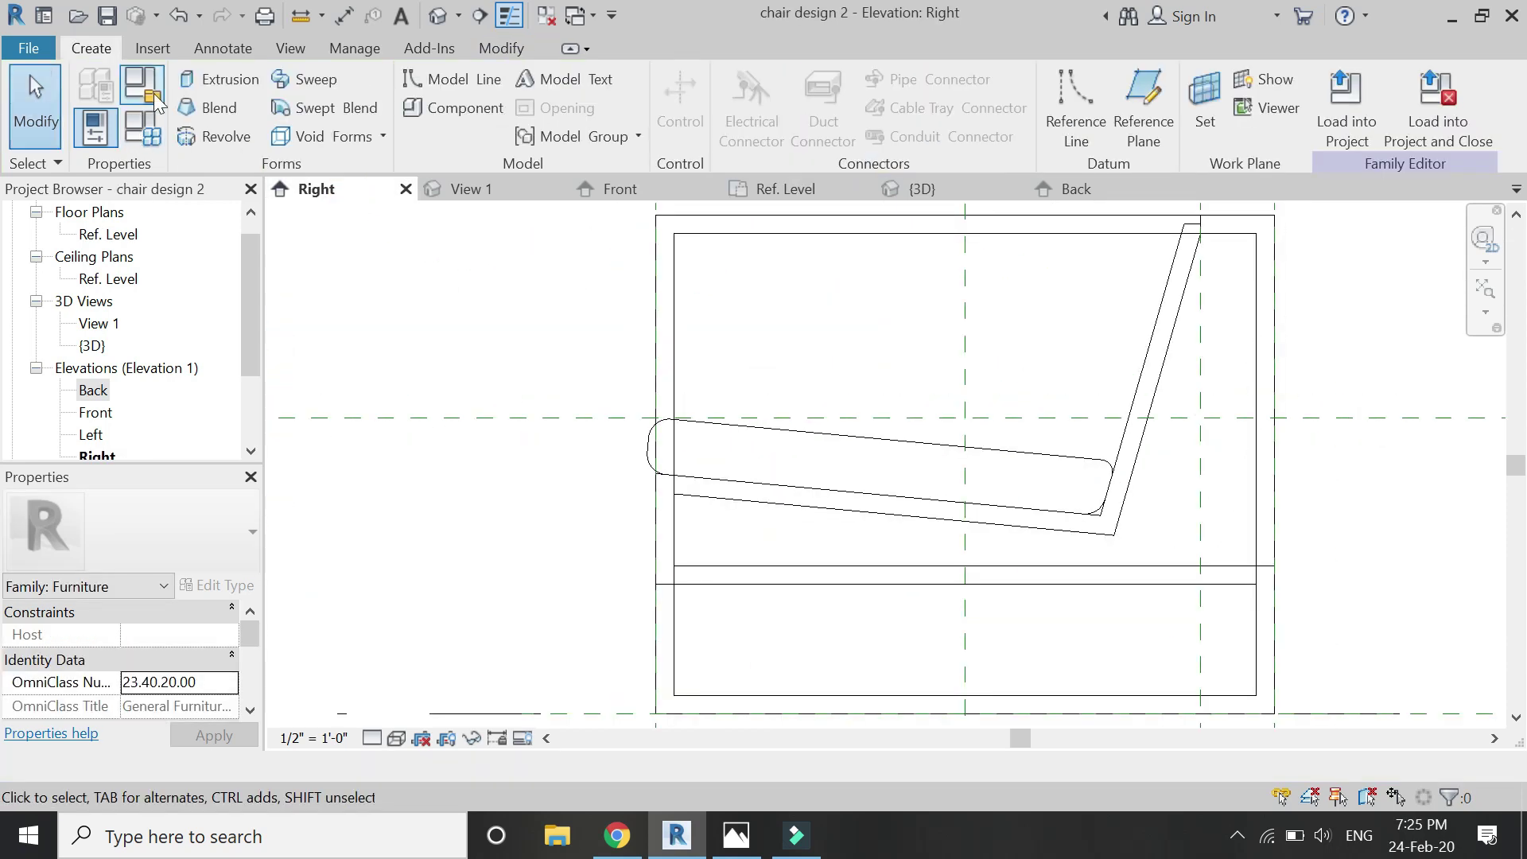
Start a void sweep path sketched on the cushion's work plane
left_click(354, 149)
left_click(366, 320)
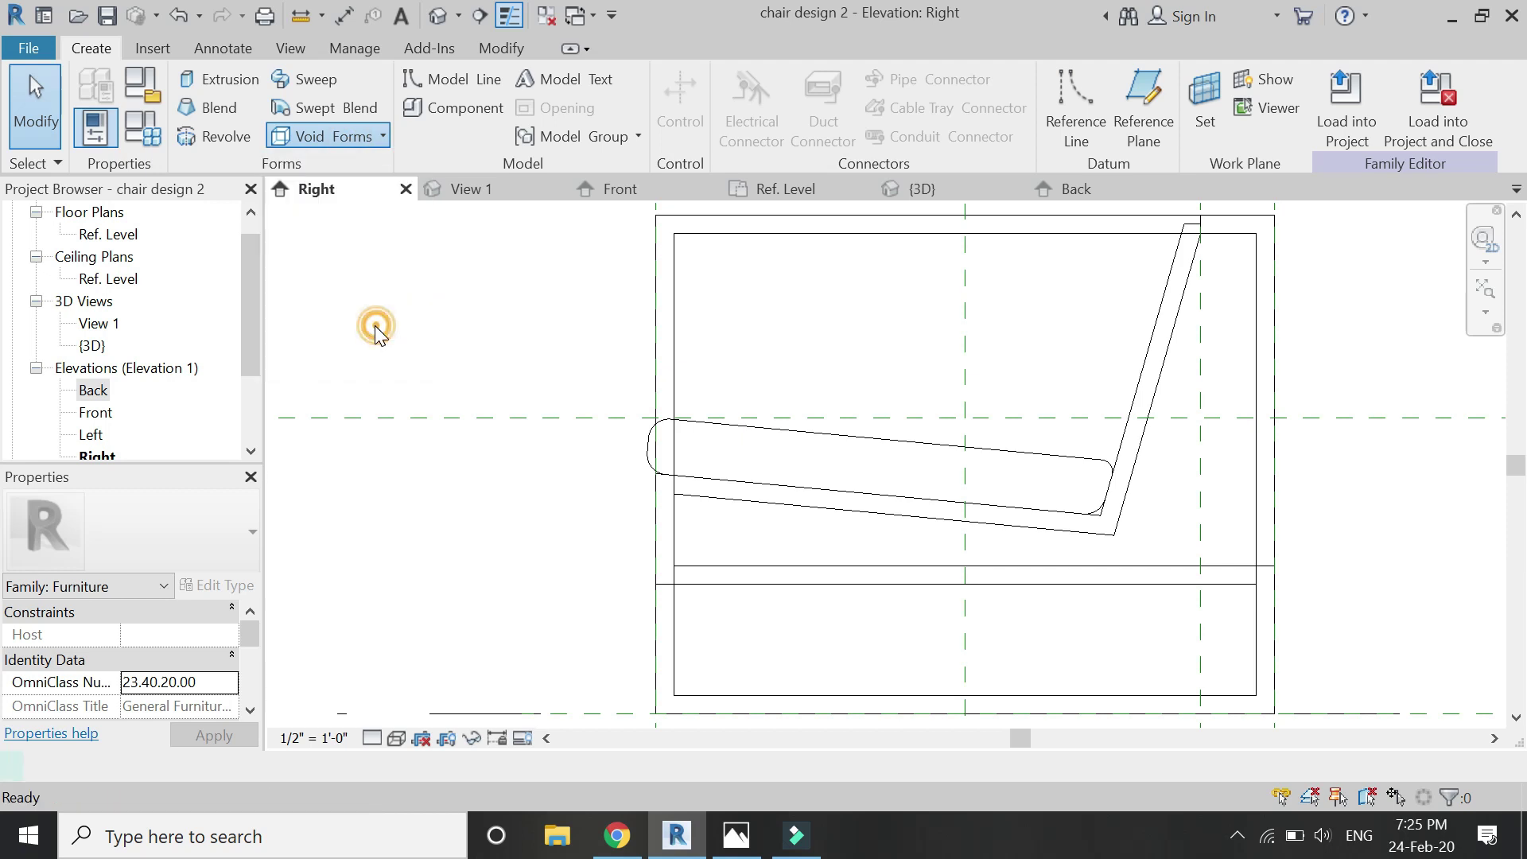
left_click(1096, 97)
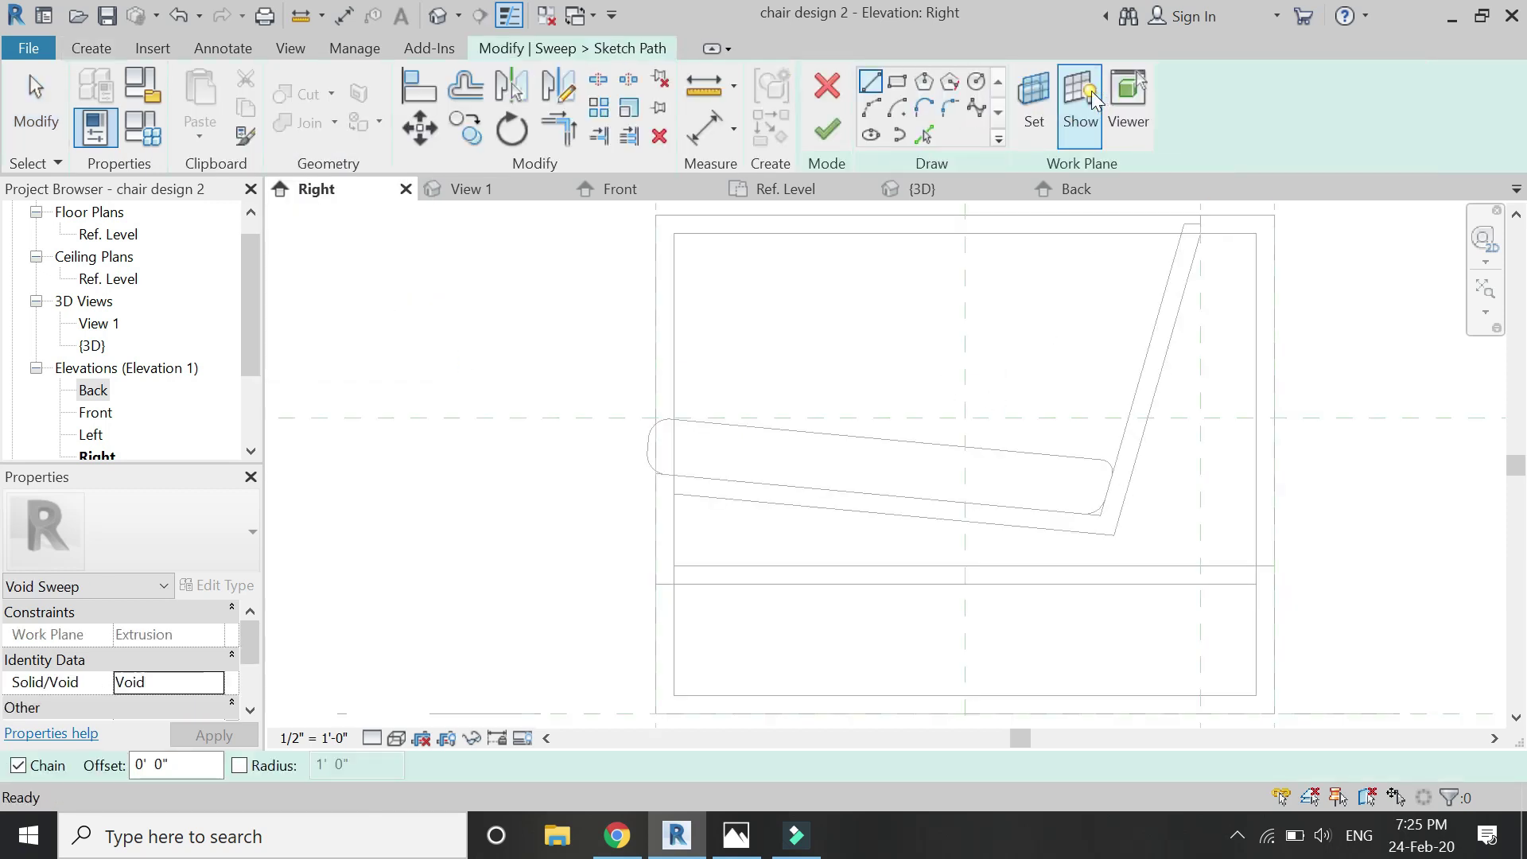
left_click(1017, 116)
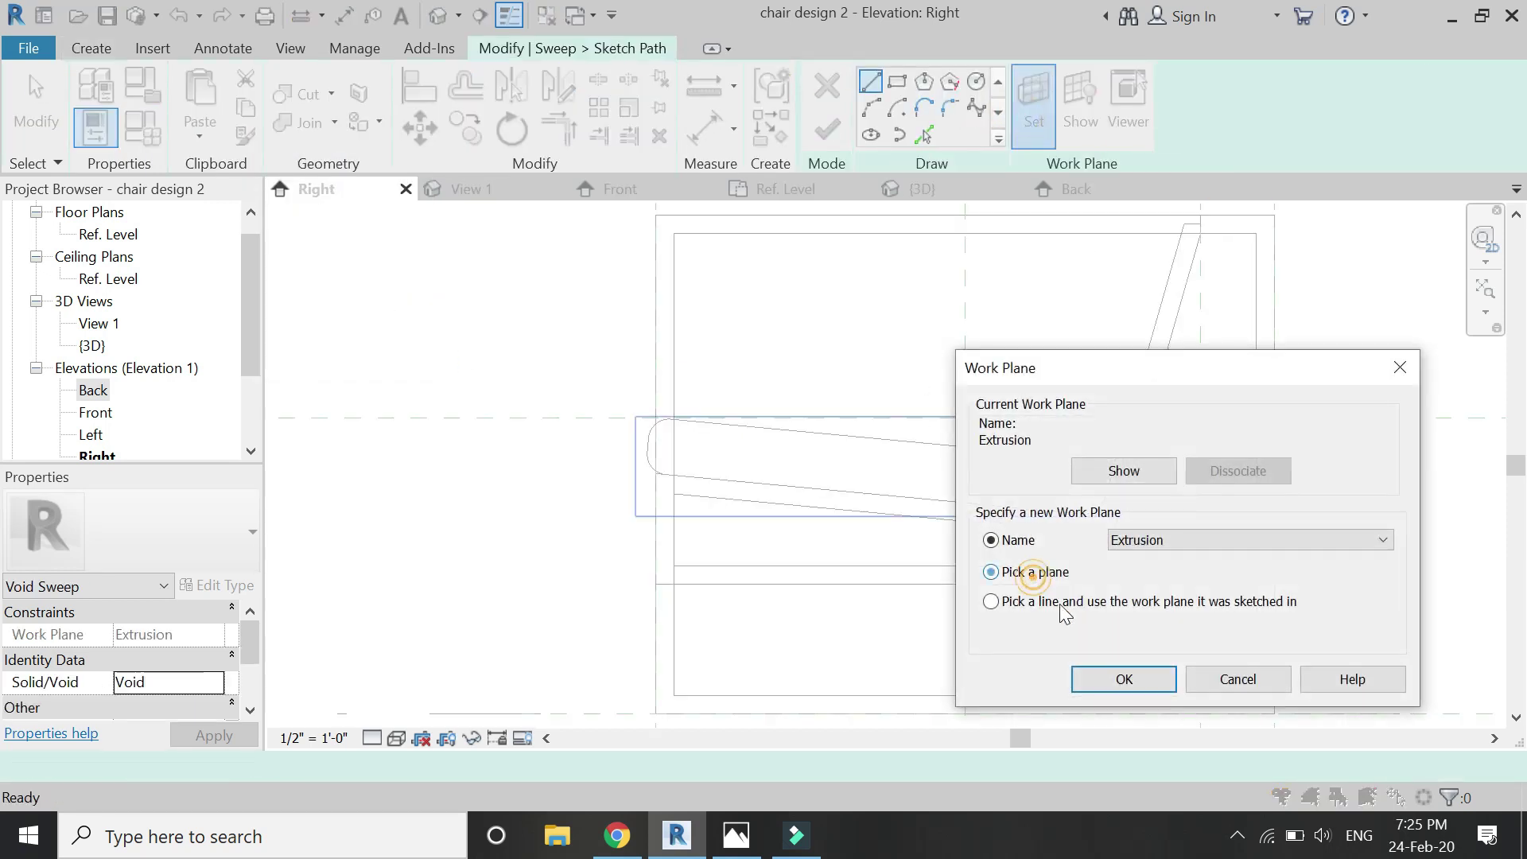
left_click(1139, 671)
left_click(999, 461)
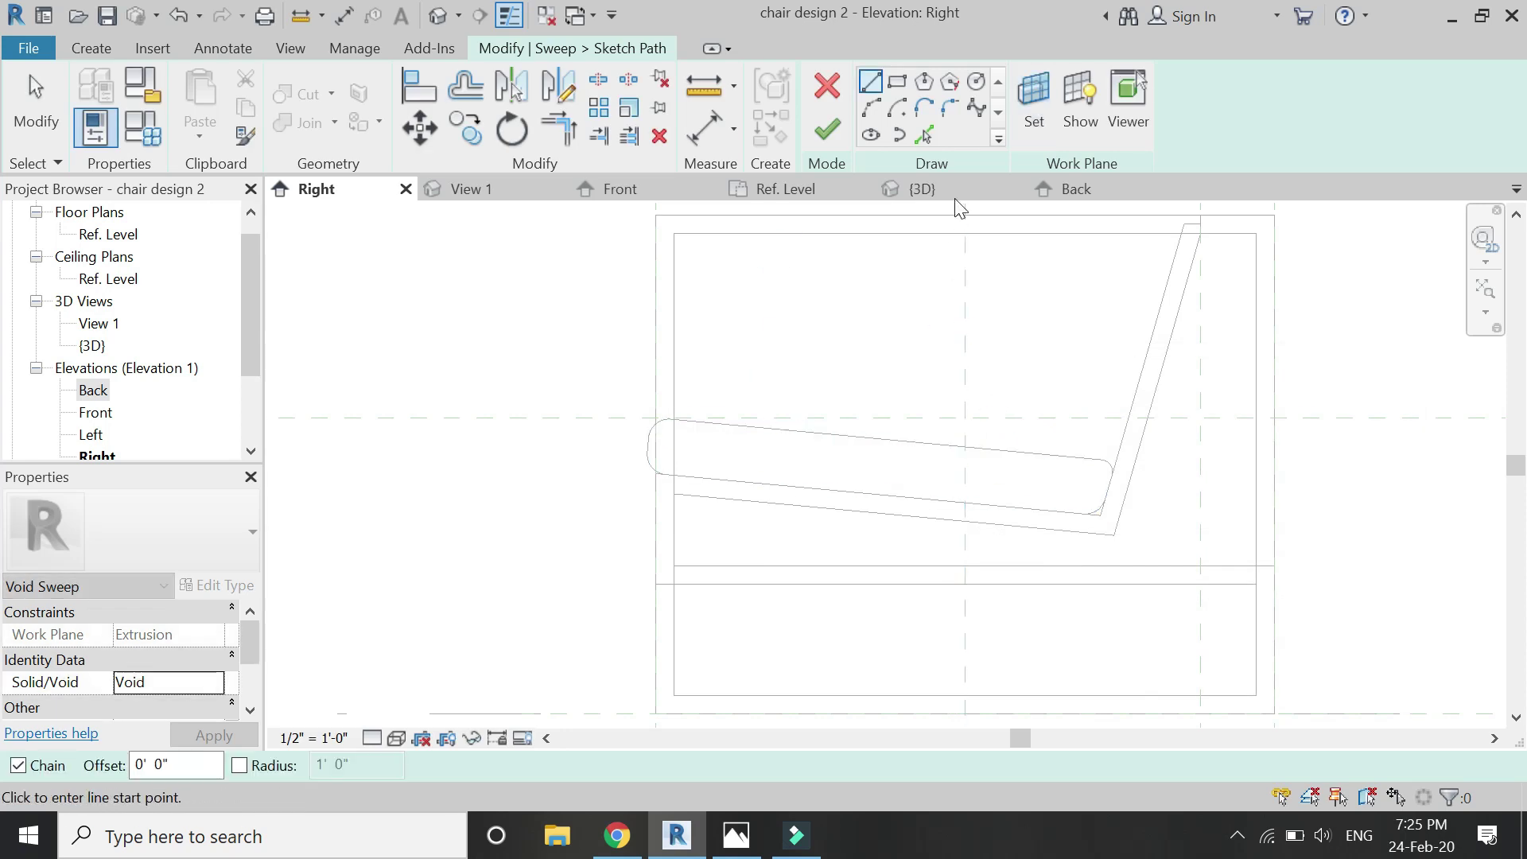
Pick the cushion's lower edge and rounded corner arcs as the sweep path, then finish it
left_click(923, 134)
scroll(711, 437, "up", 4)
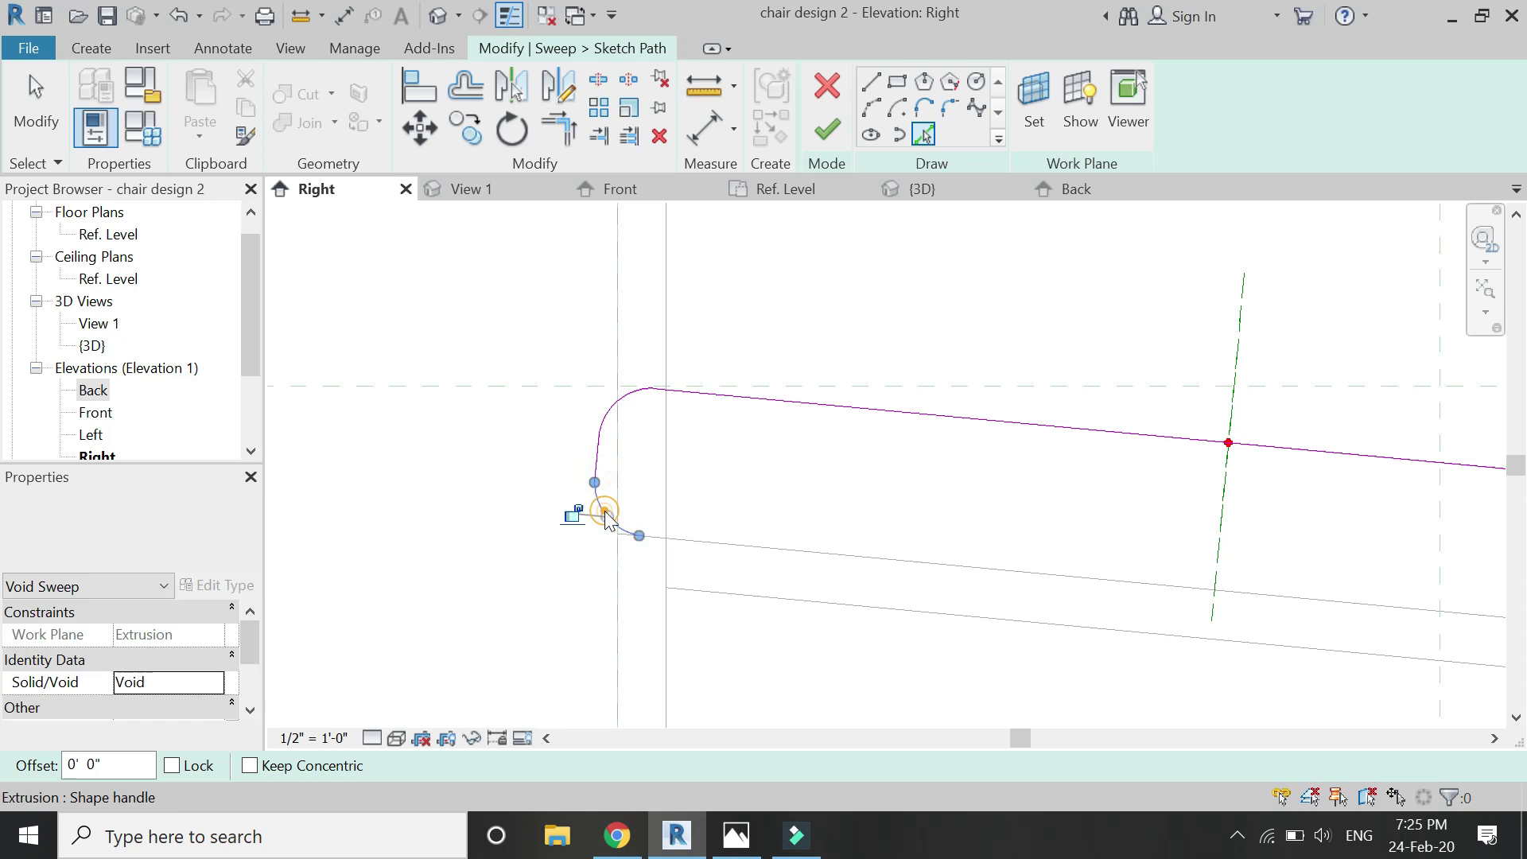
left_click(726, 555)
scroll(828, 505, "down", 2)
scroll(1217, 527, "up", 3)
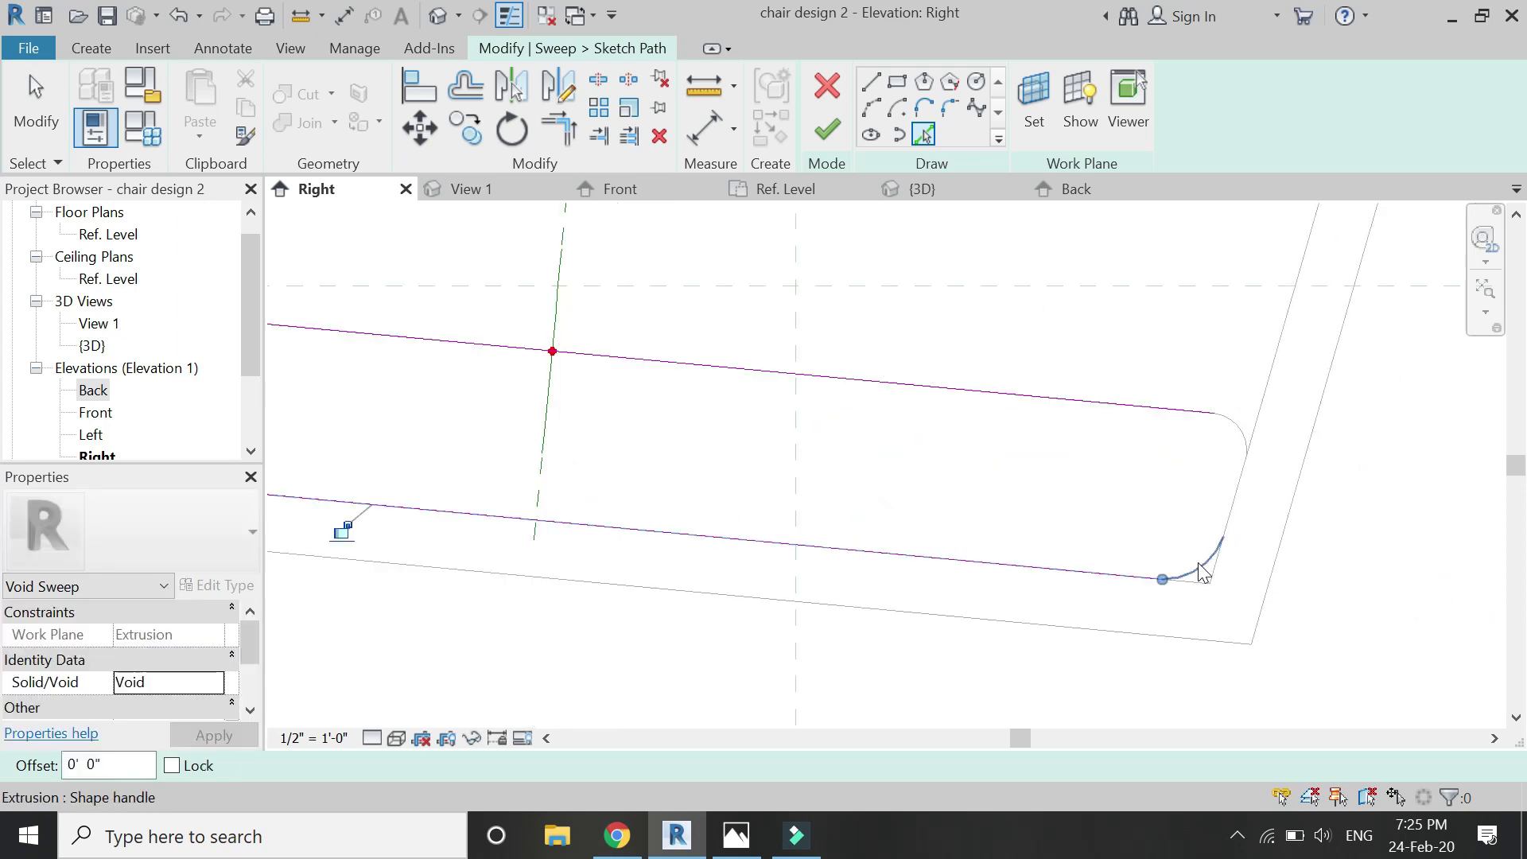
left_click(1235, 506)
left_click(1243, 430)
scroll(1040, 484, "down", 2)
scroll(984, 392, "down", 1)
key("Escape")
left_click(828, 130)
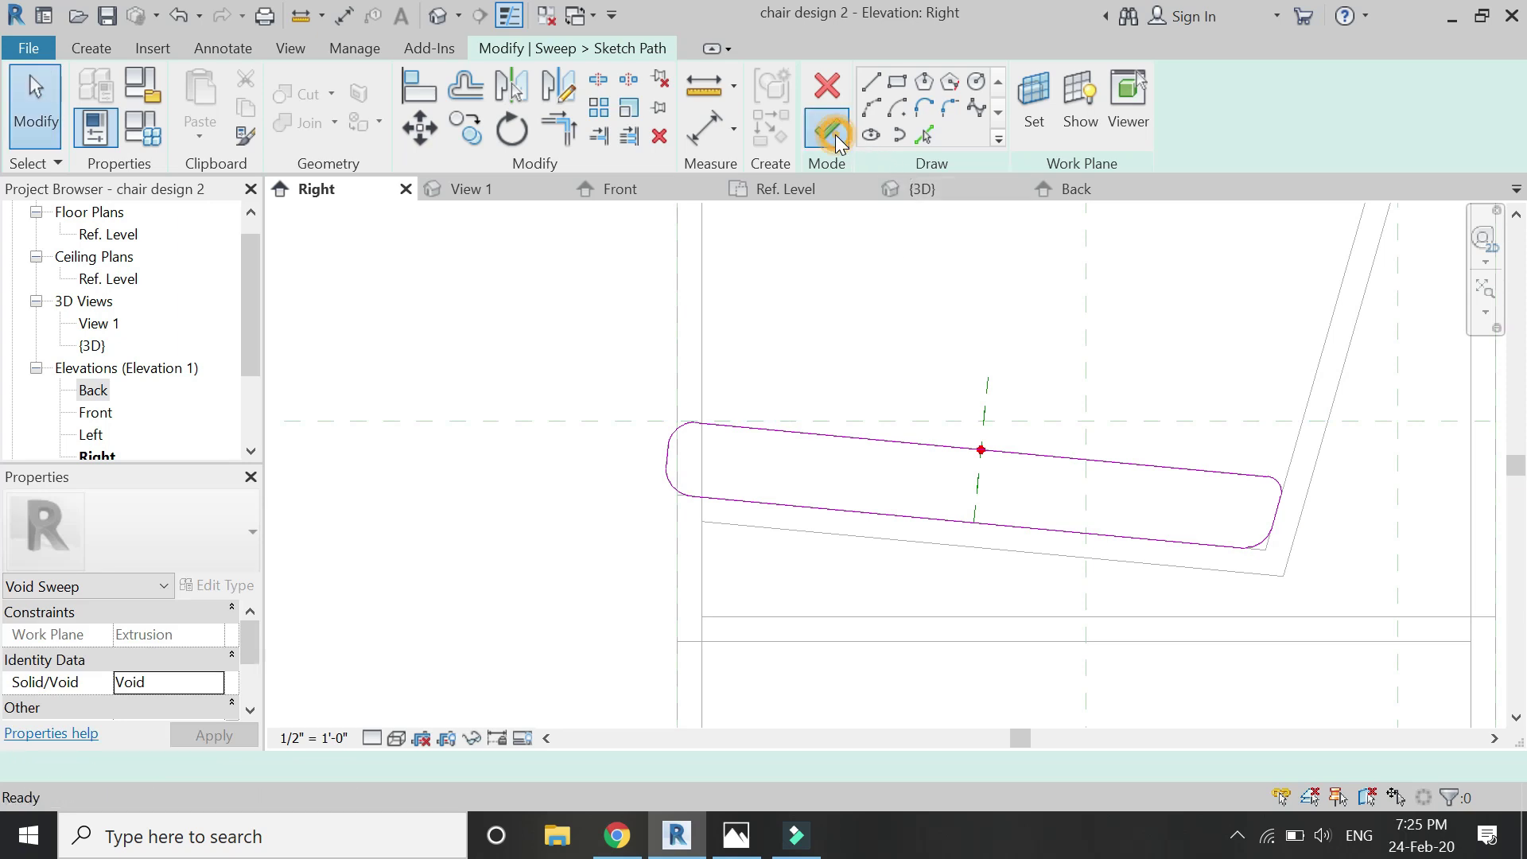
left_click(613, 191)
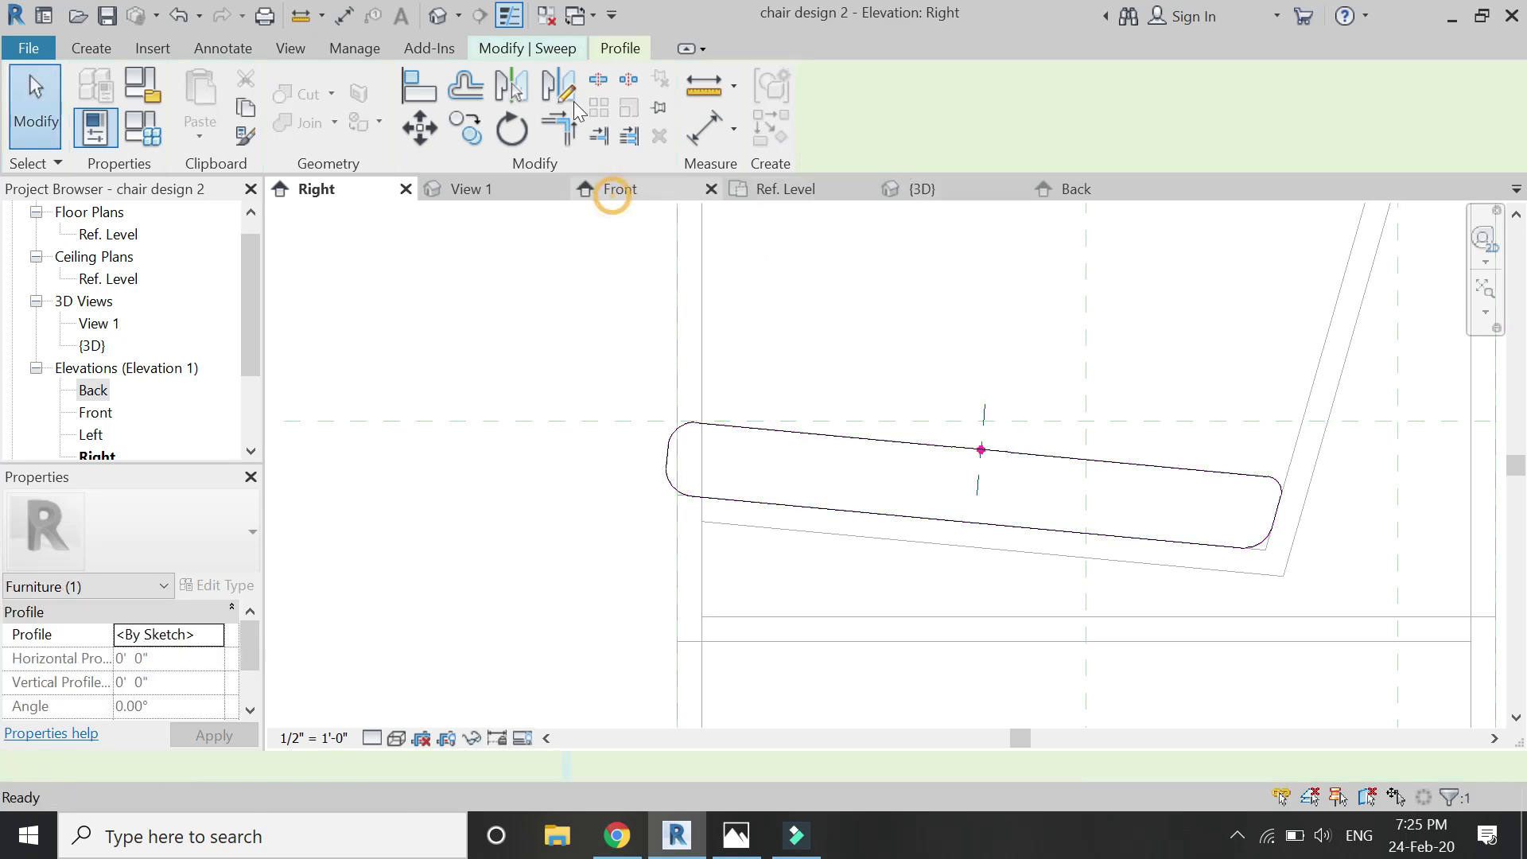
In Edit Profile, draw 1/2" vertical and horizontal lines from the path's red point
left_click(568, 44)
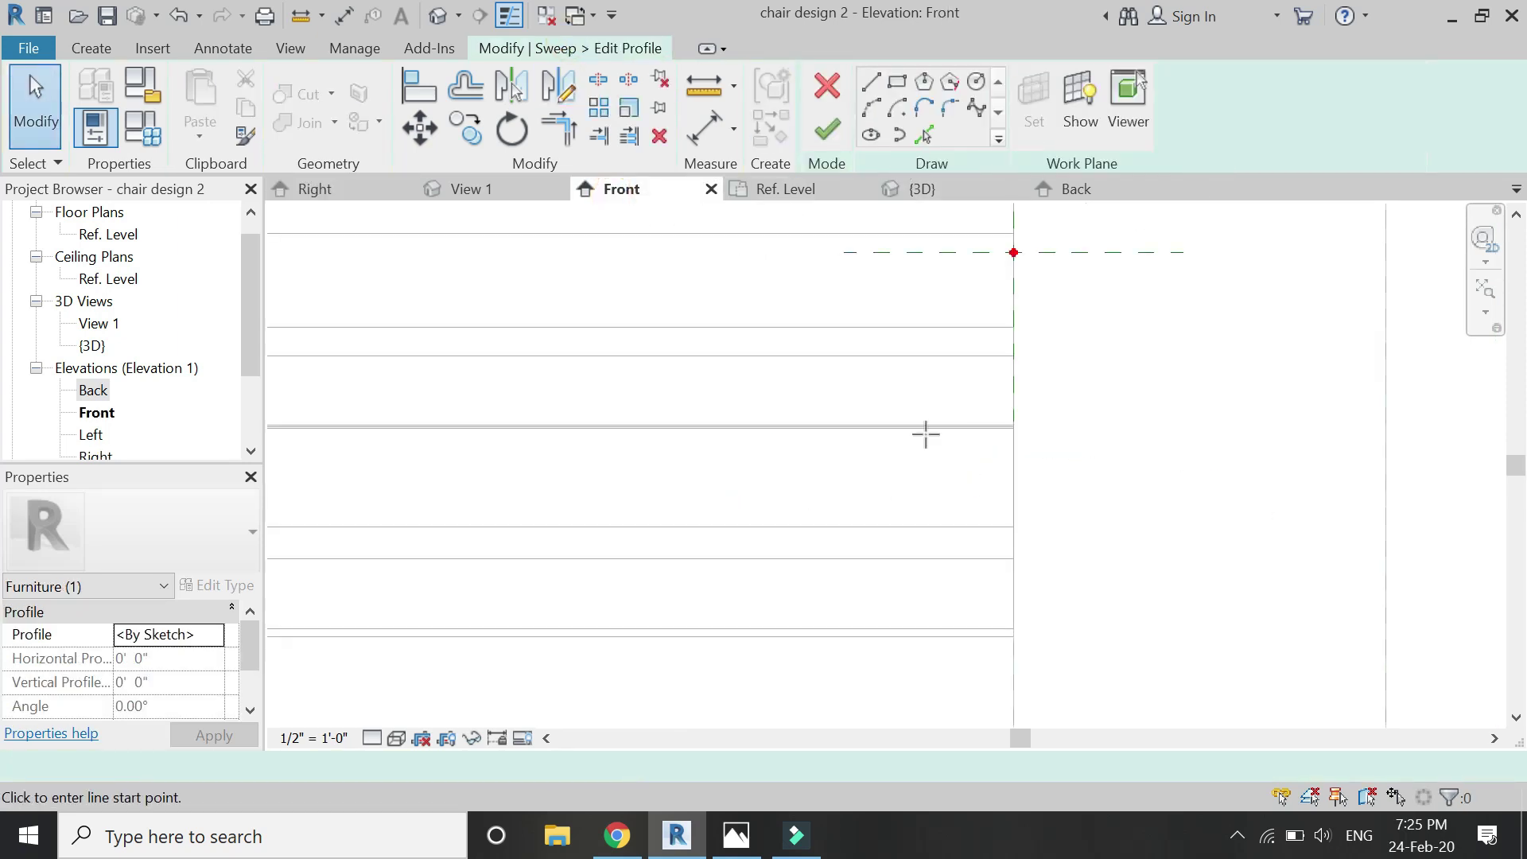
left_click(945, 412)
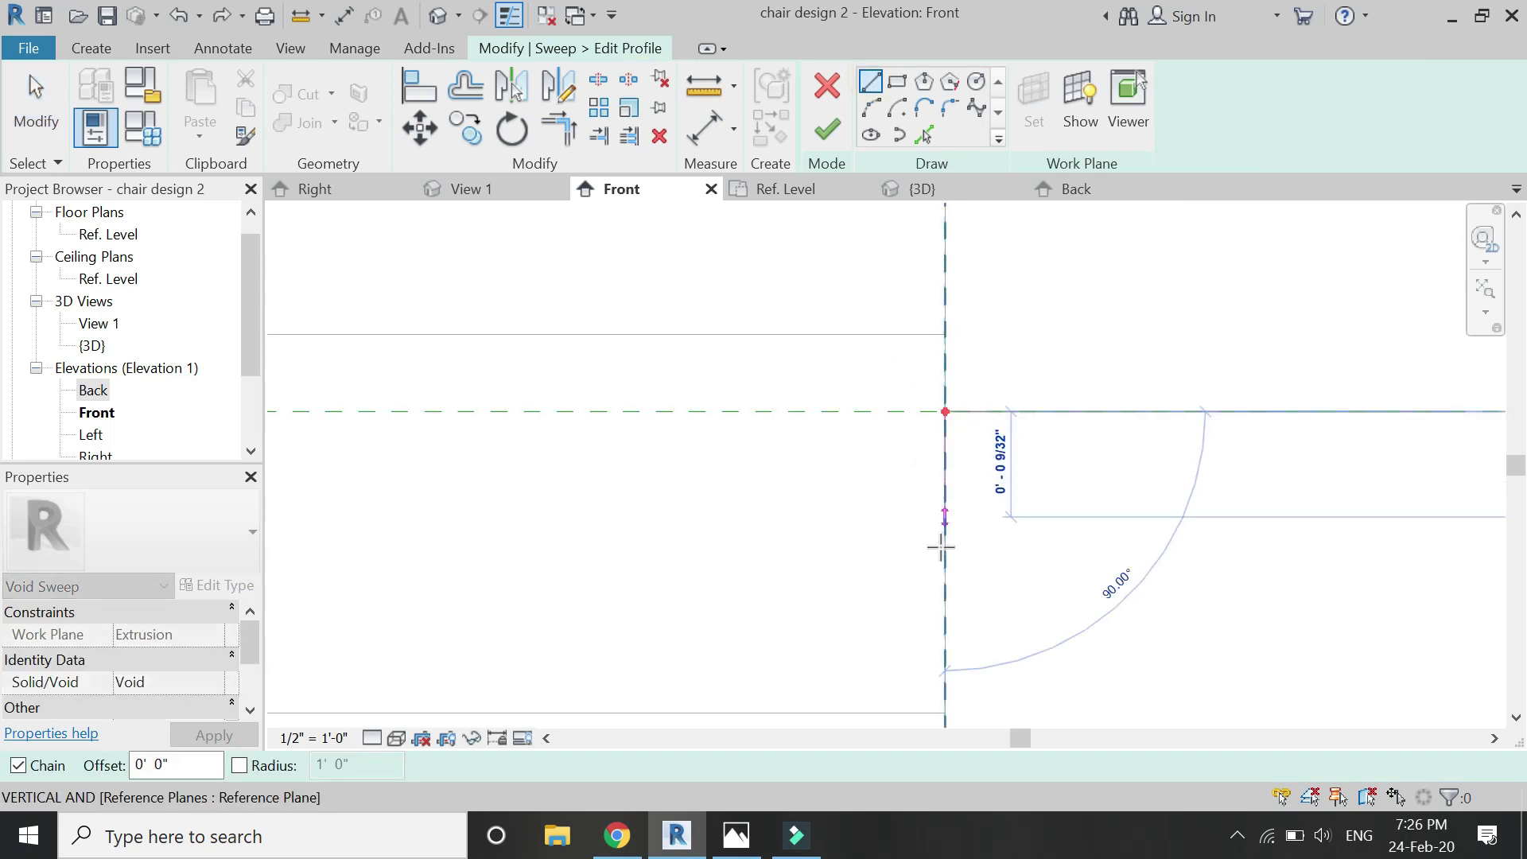
type("1/2\"")
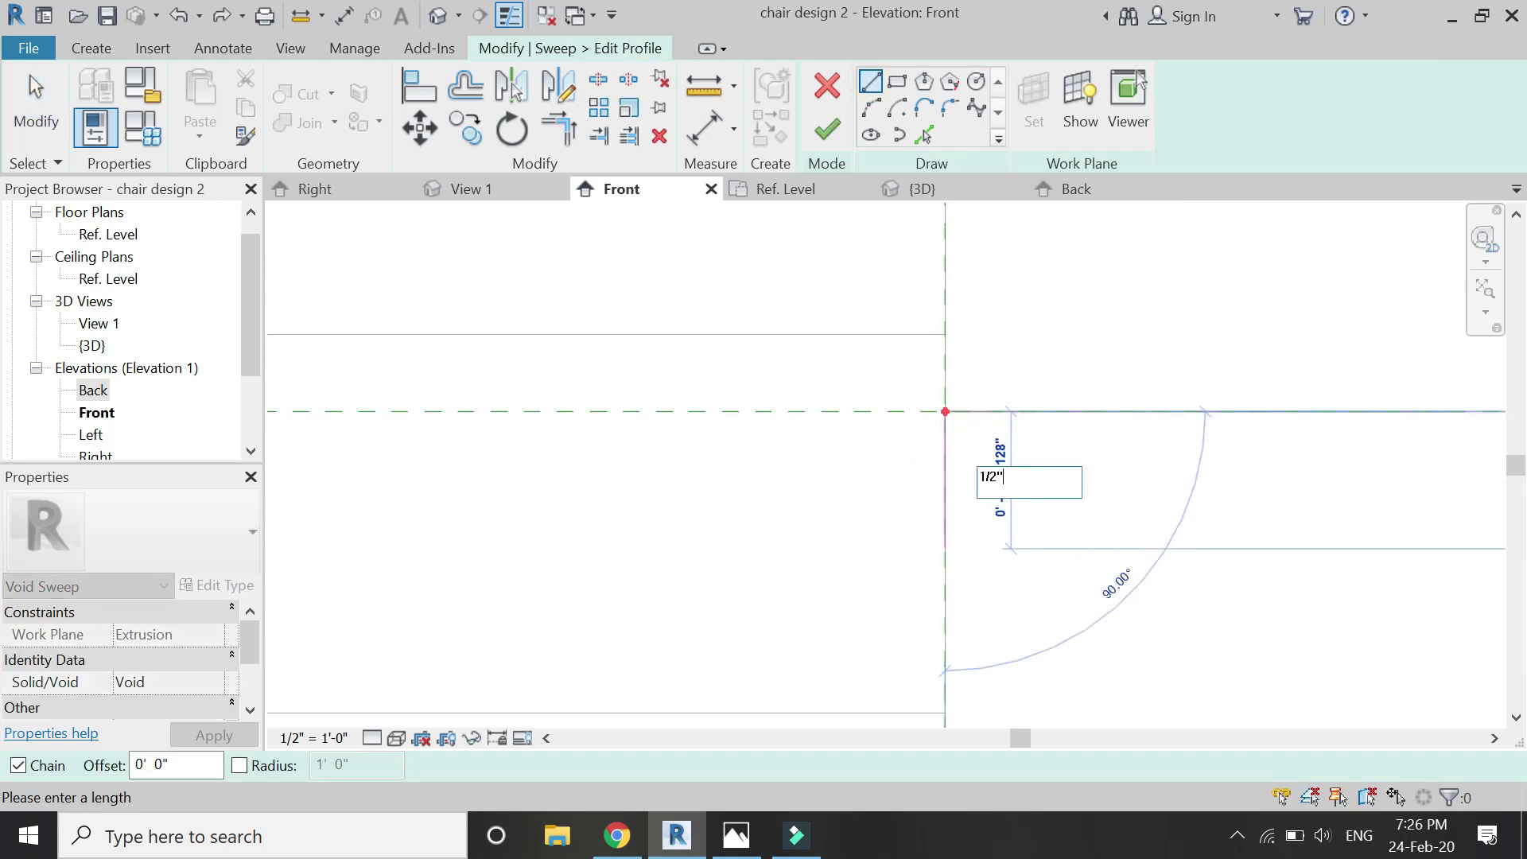
key("Return")
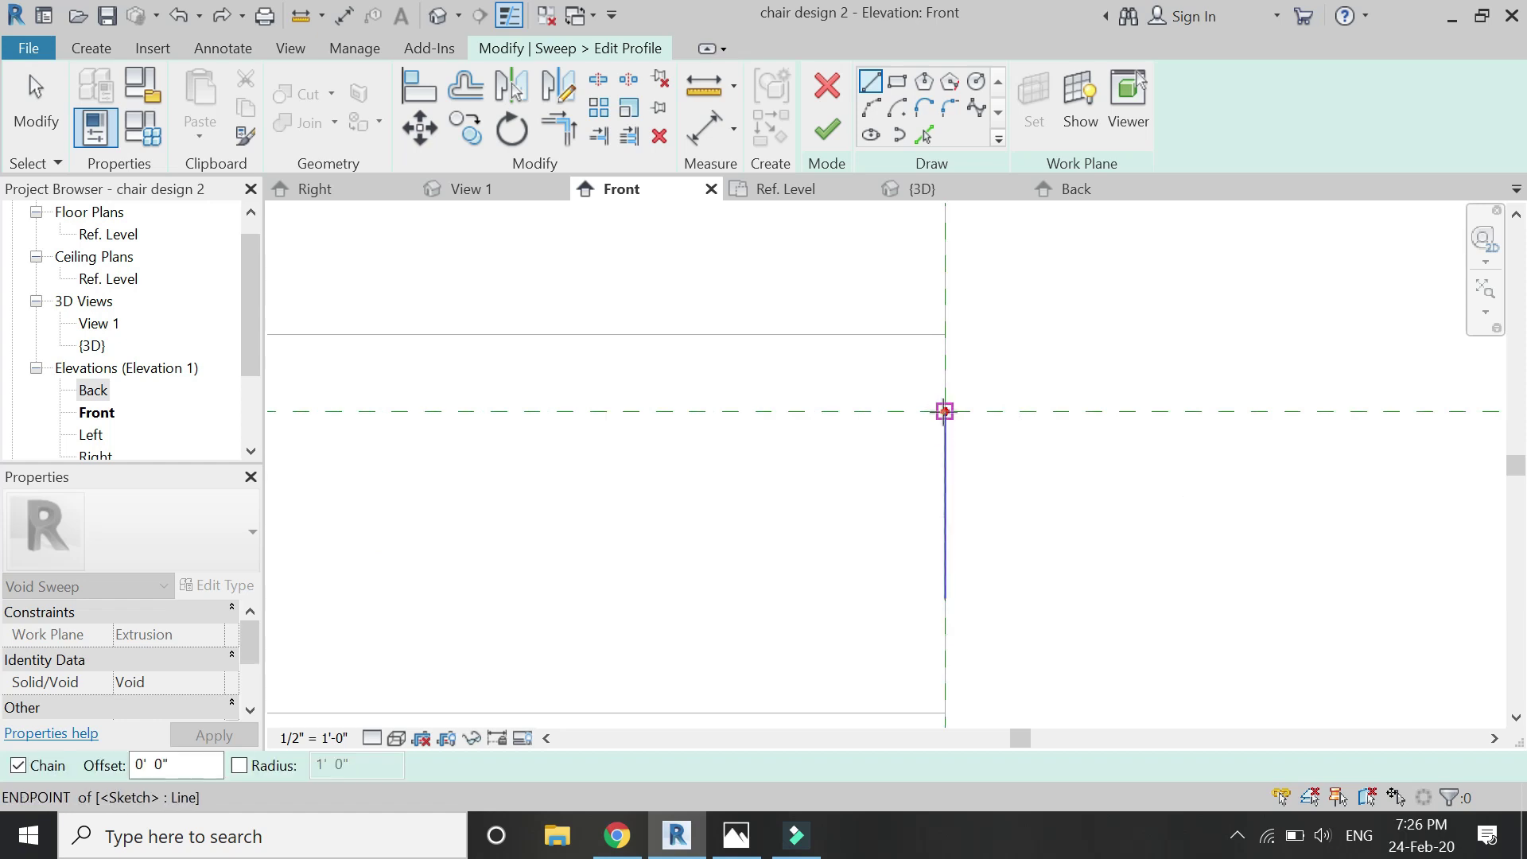
left_click(945, 412)
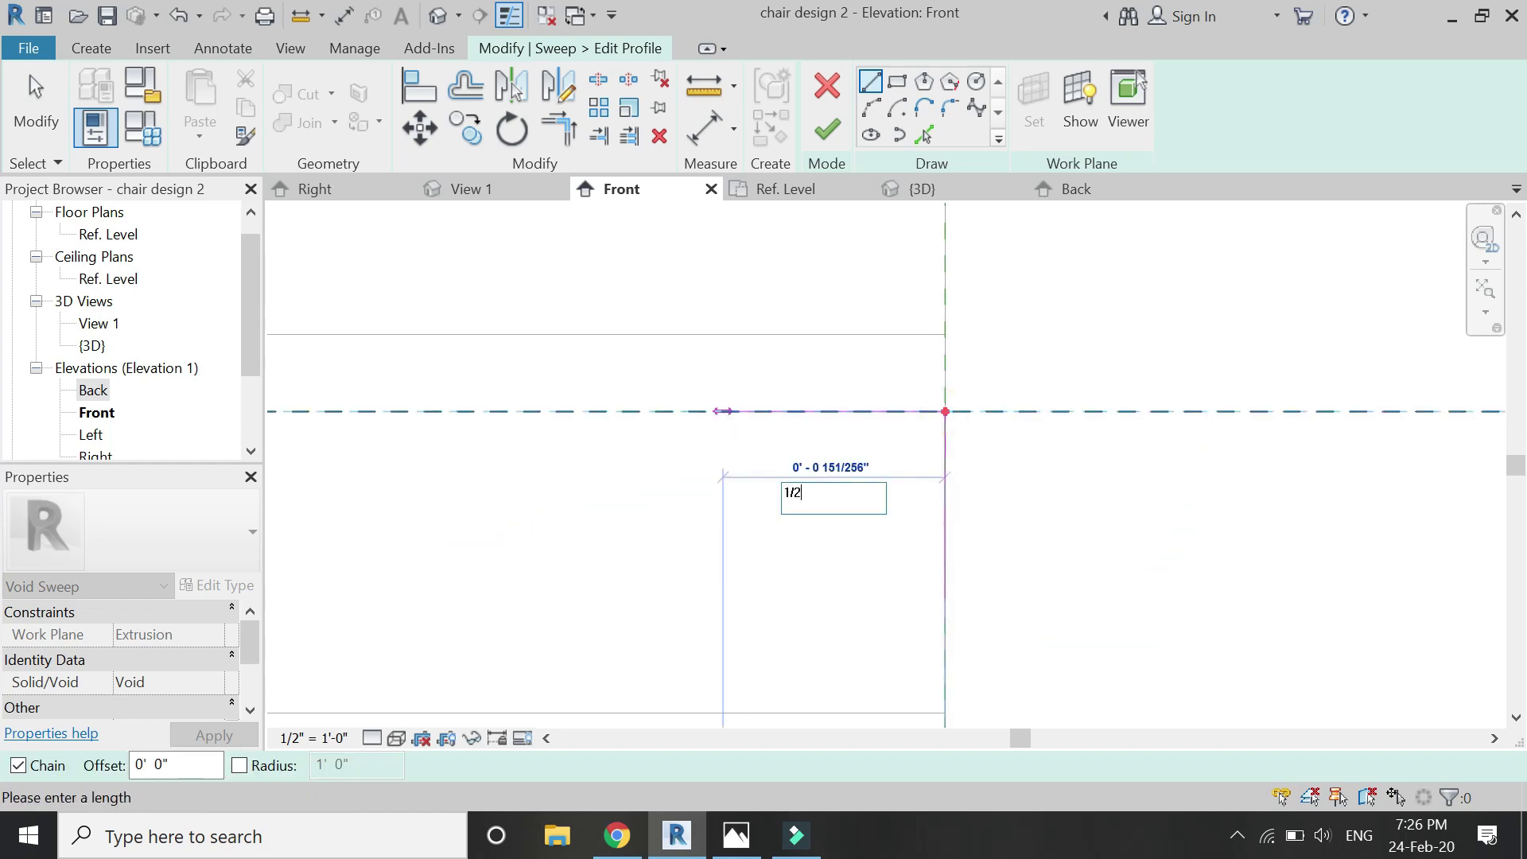
type("1/2''")
key("Return")
key("Escape")
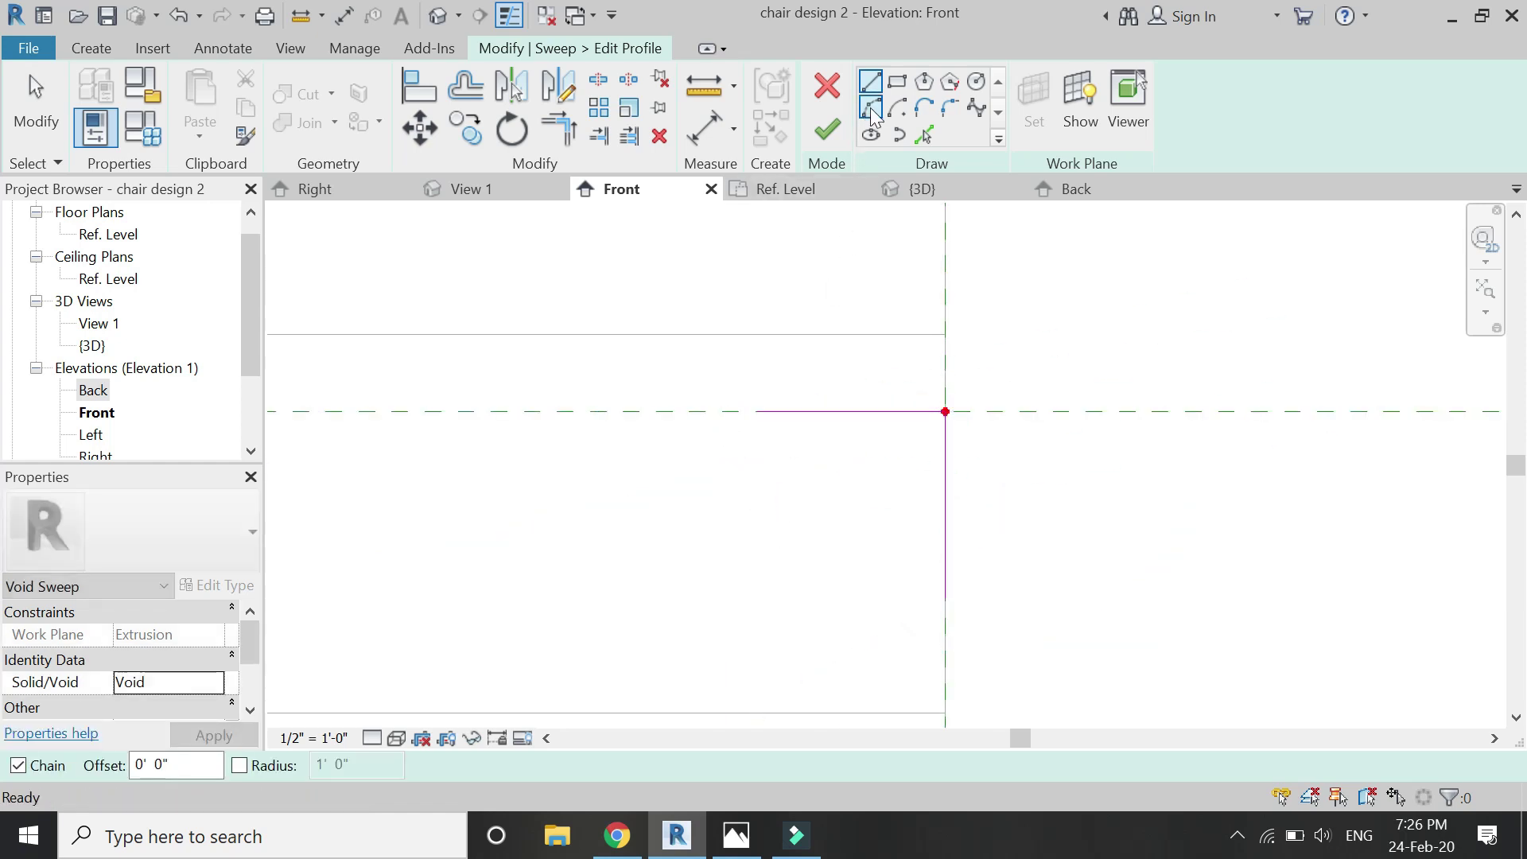
Join the two profile lines with a Start-End-Radius quarter-round arc
left_click(871, 107)
left_click(751, 415)
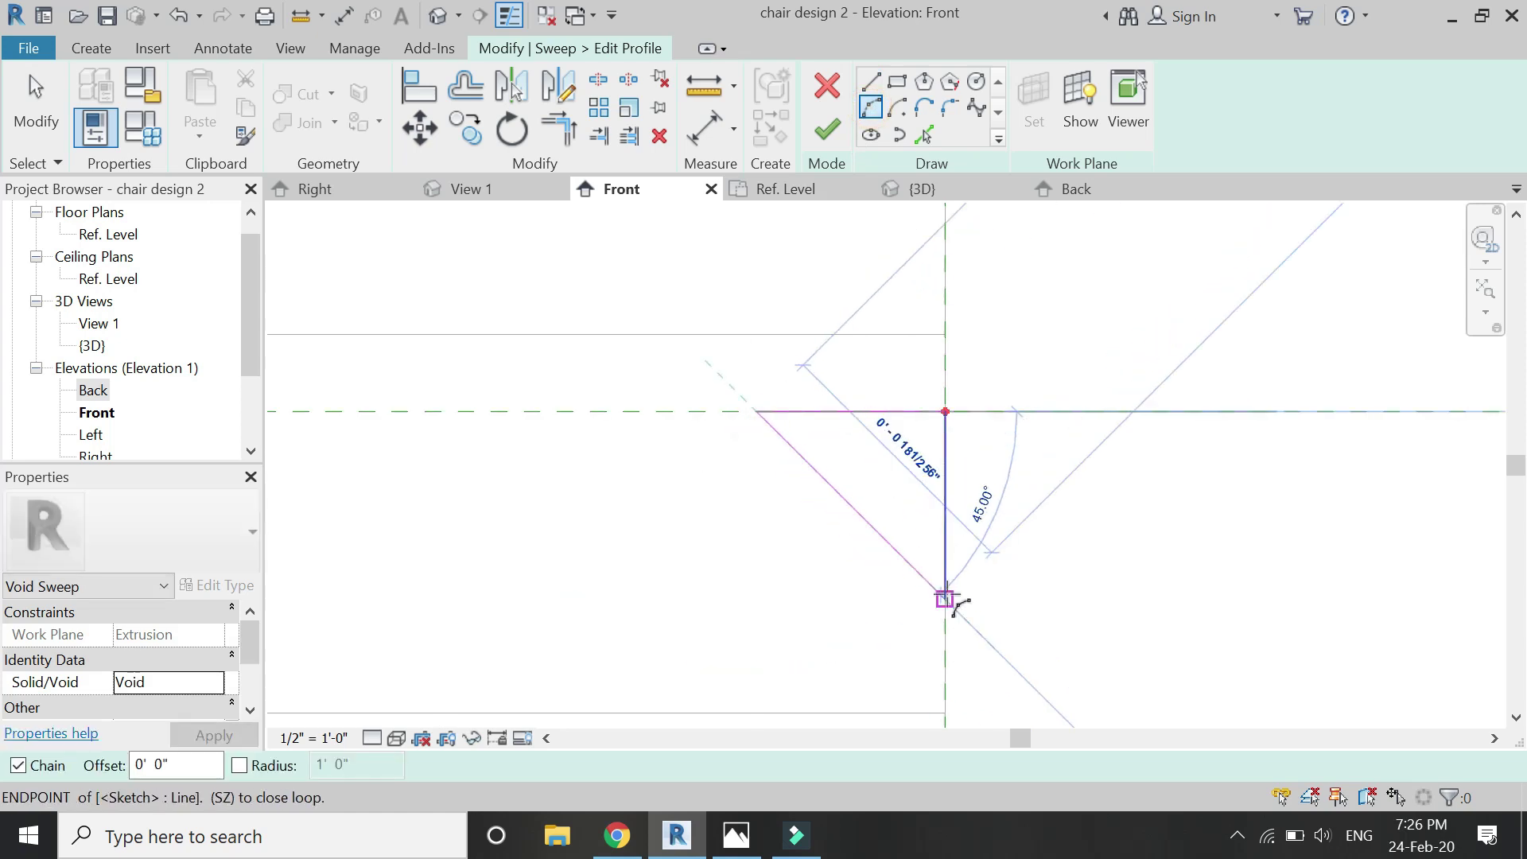
left_click(946, 597)
left_click(905, 497)
key("Escape")
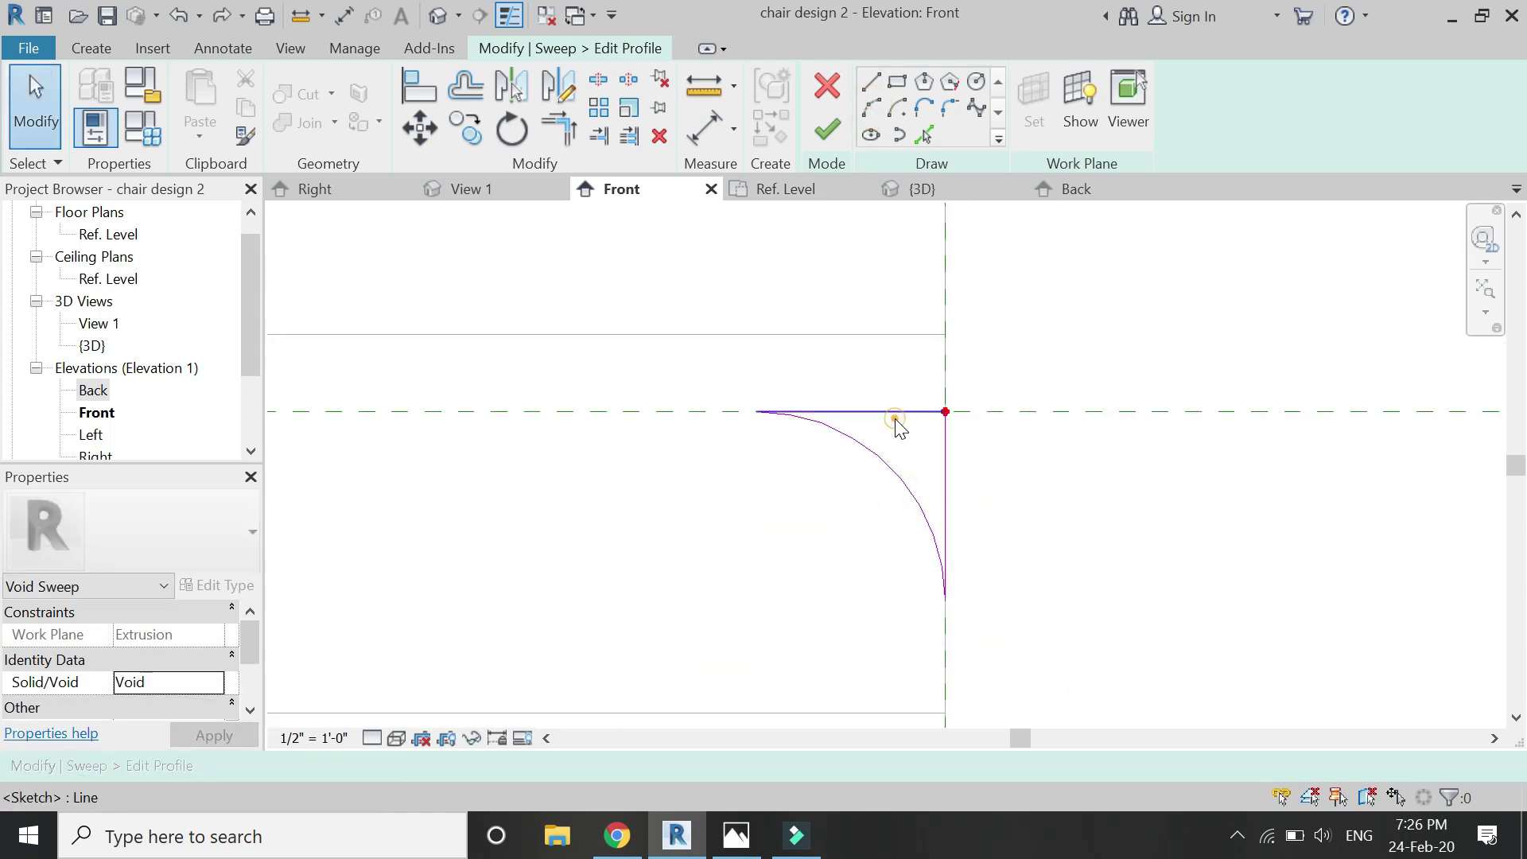
Mirror the quarter-round profile across the centre line to the seat's other end, then finish the sweep
key("Tab")
left_click(879, 460)
scroll(1270, 436, "down", 3)
scroll(1270, 436, "down", 4)
key("d")
key("m")
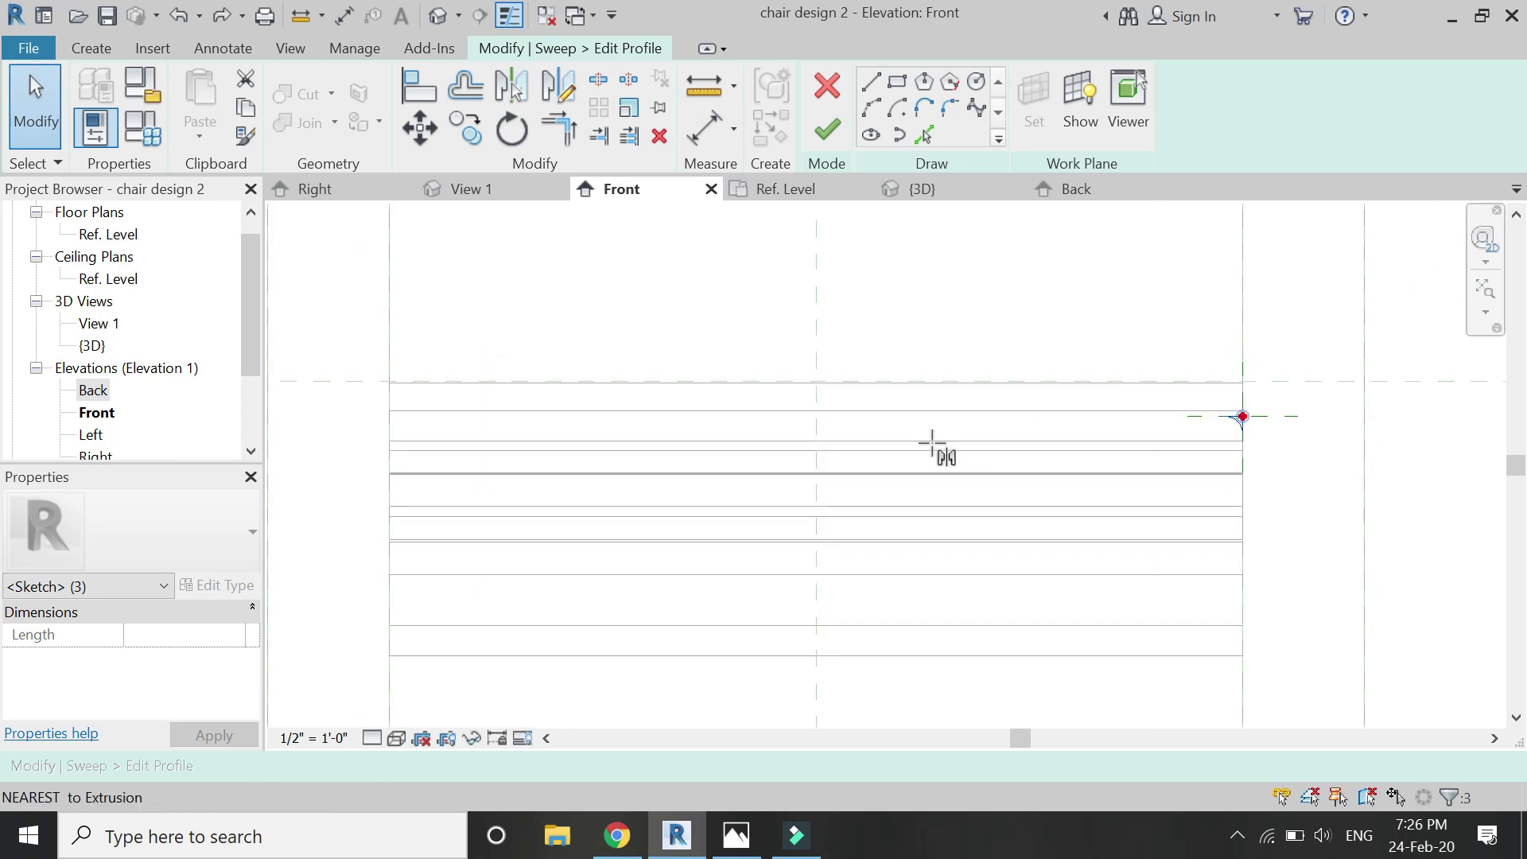
left_click(817, 319)
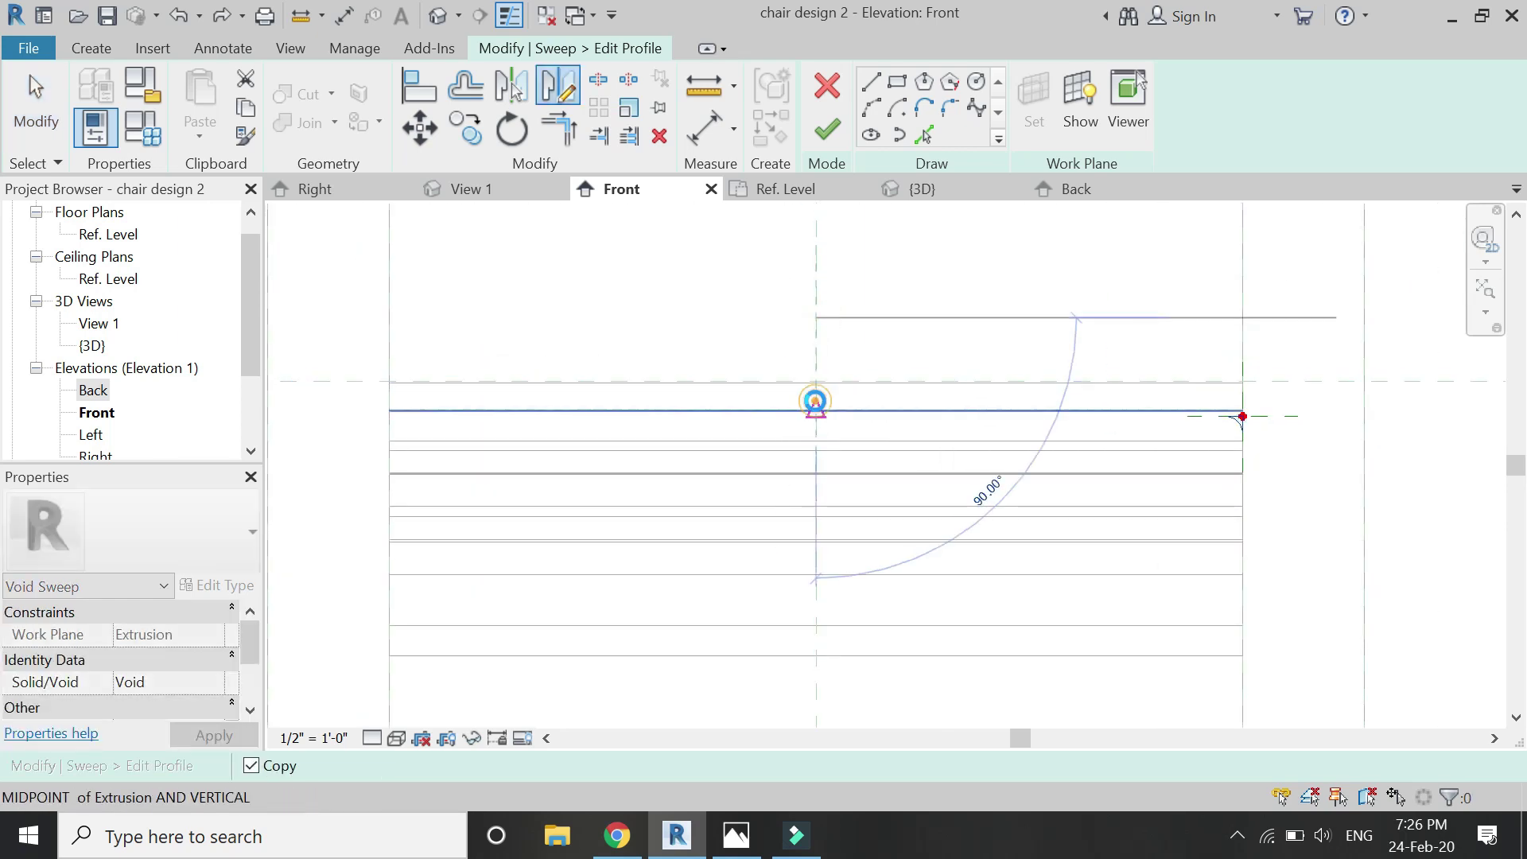
left_click(815, 402)
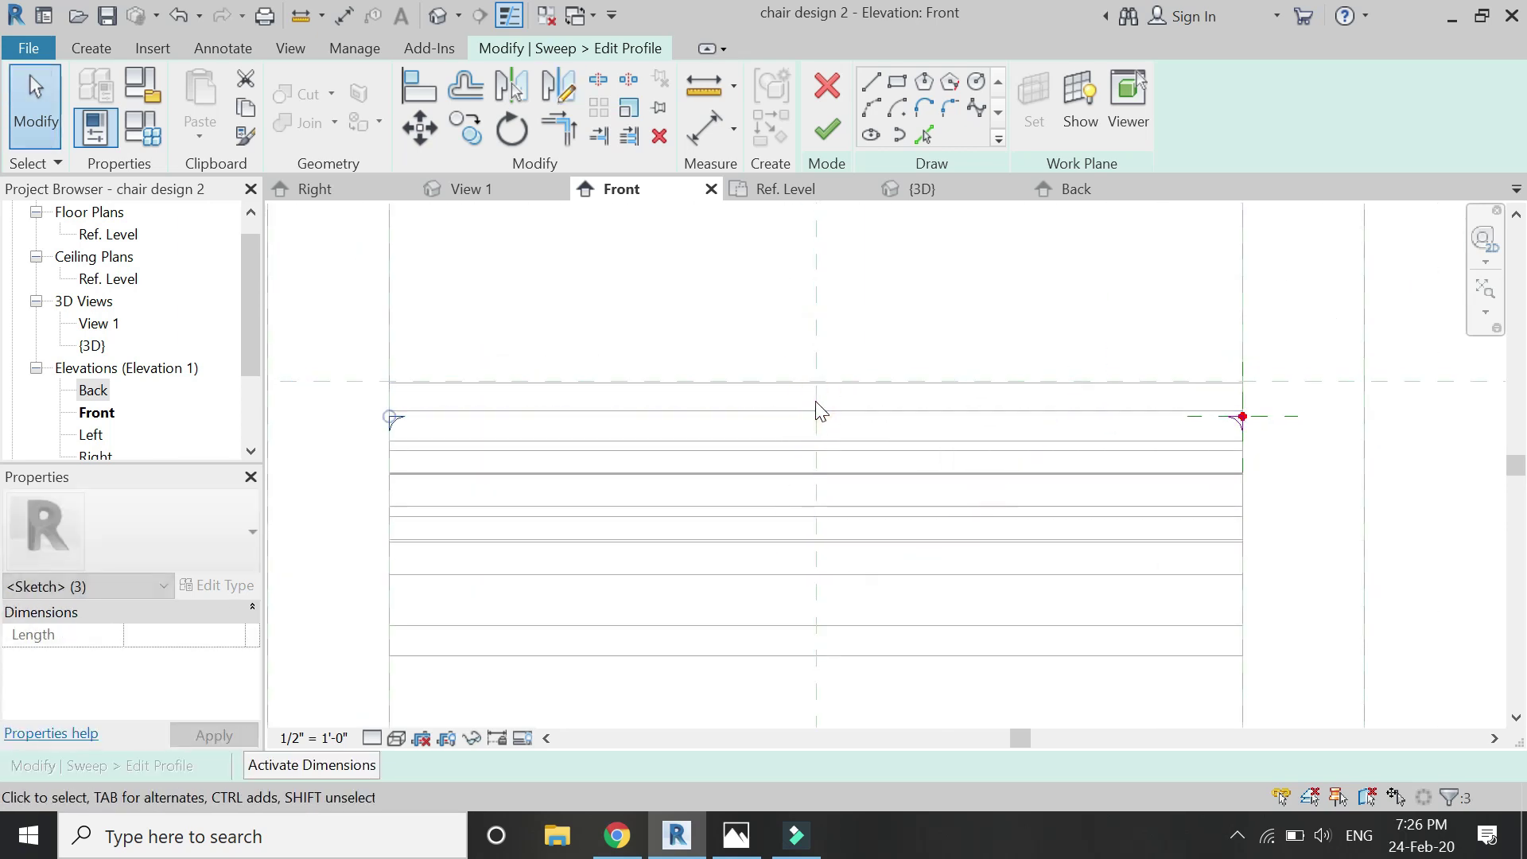
left_click(828, 135)
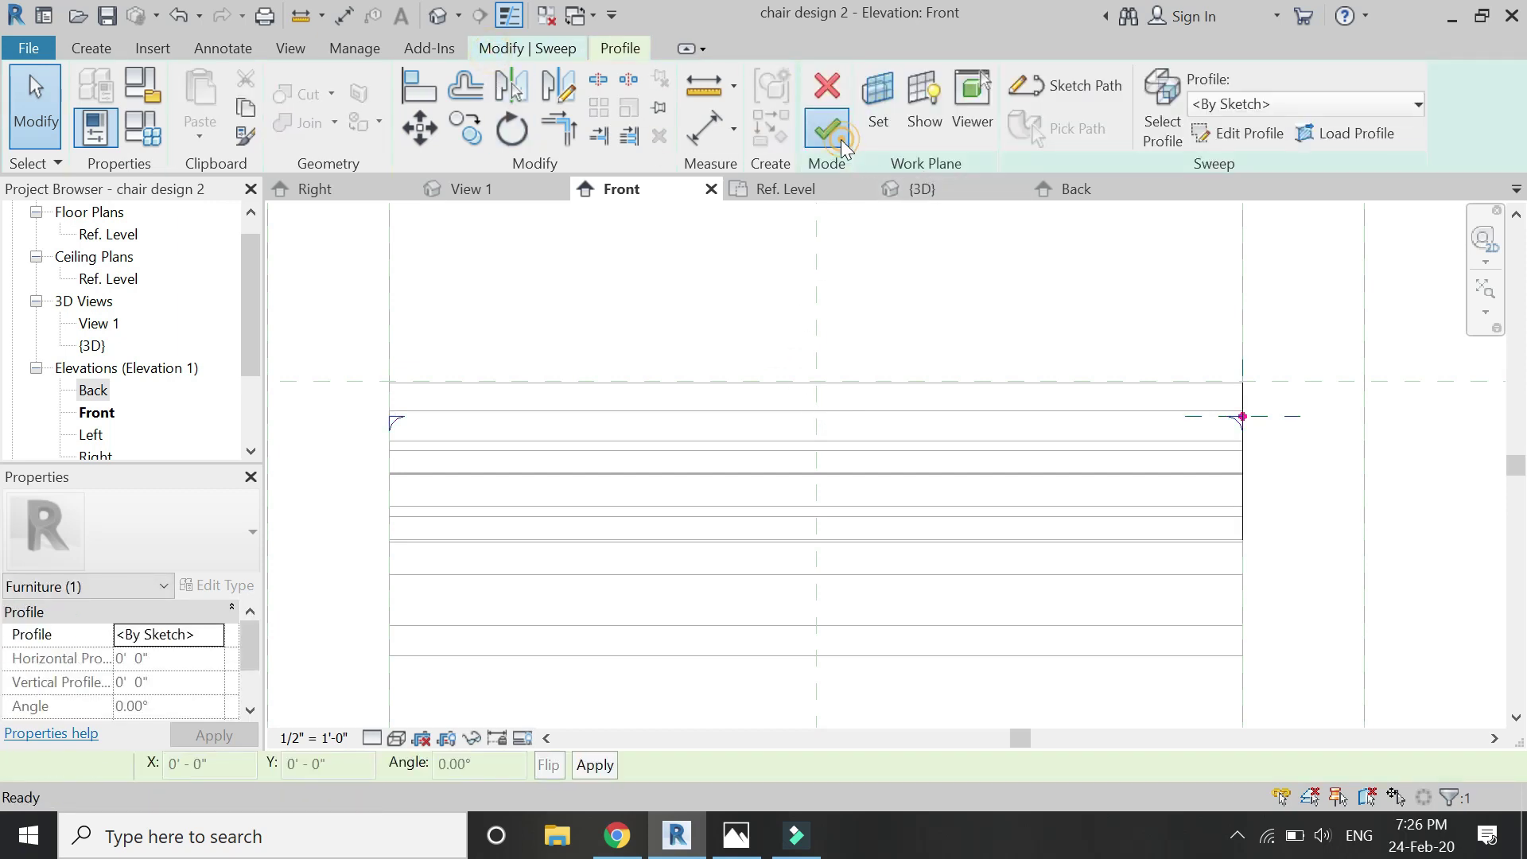
left_click(841, 141)
View the chair in the {3D} view with Hidden Line style and Zoom to Fit, then go back to Right elevation
left_click(965, 243)
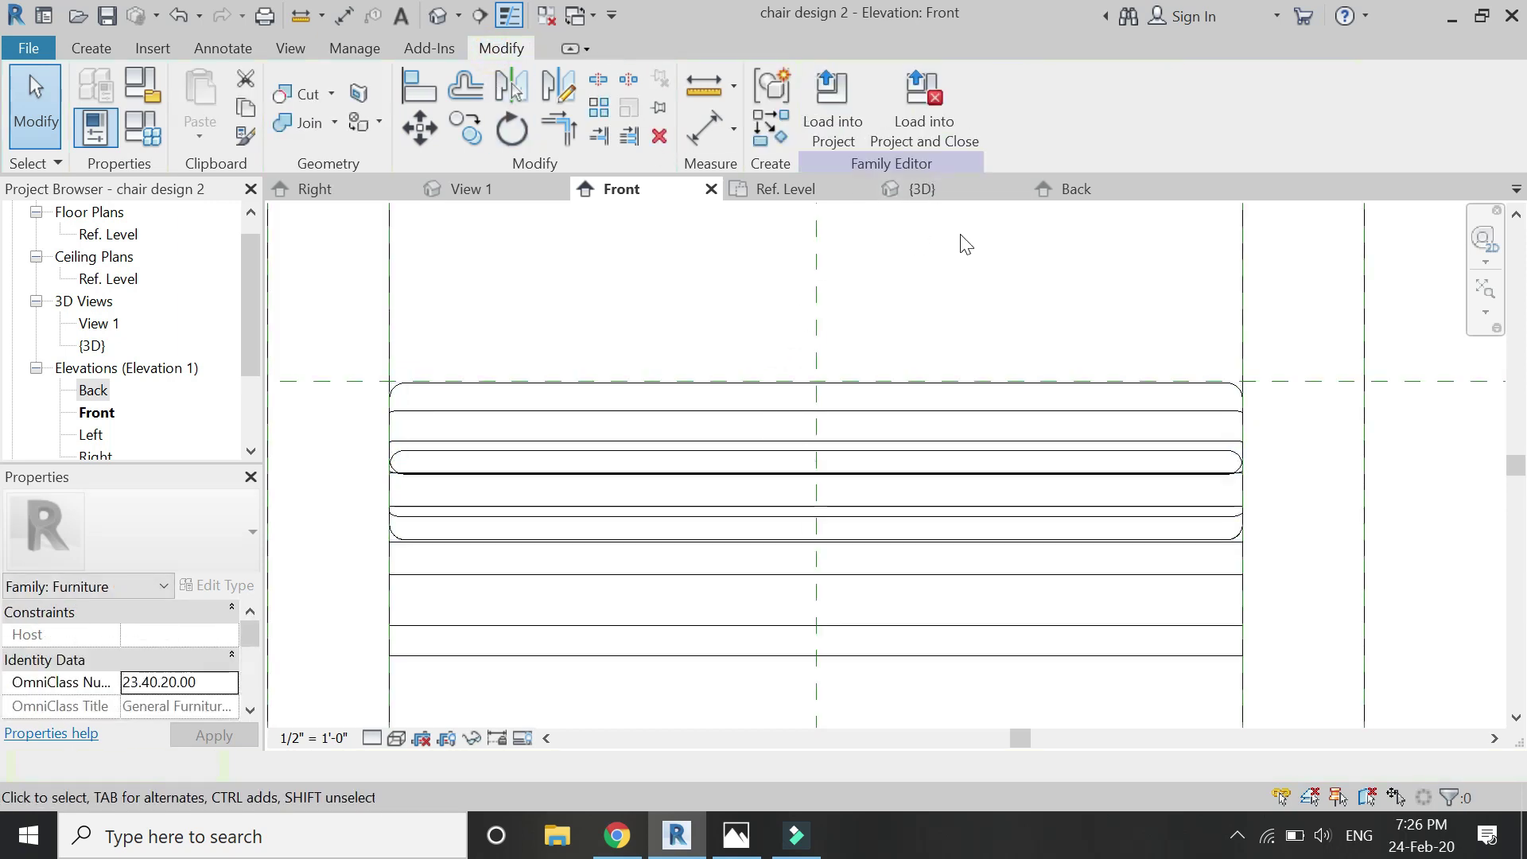
left_click(916, 195)
scroll(1083, 447, "down", 5)
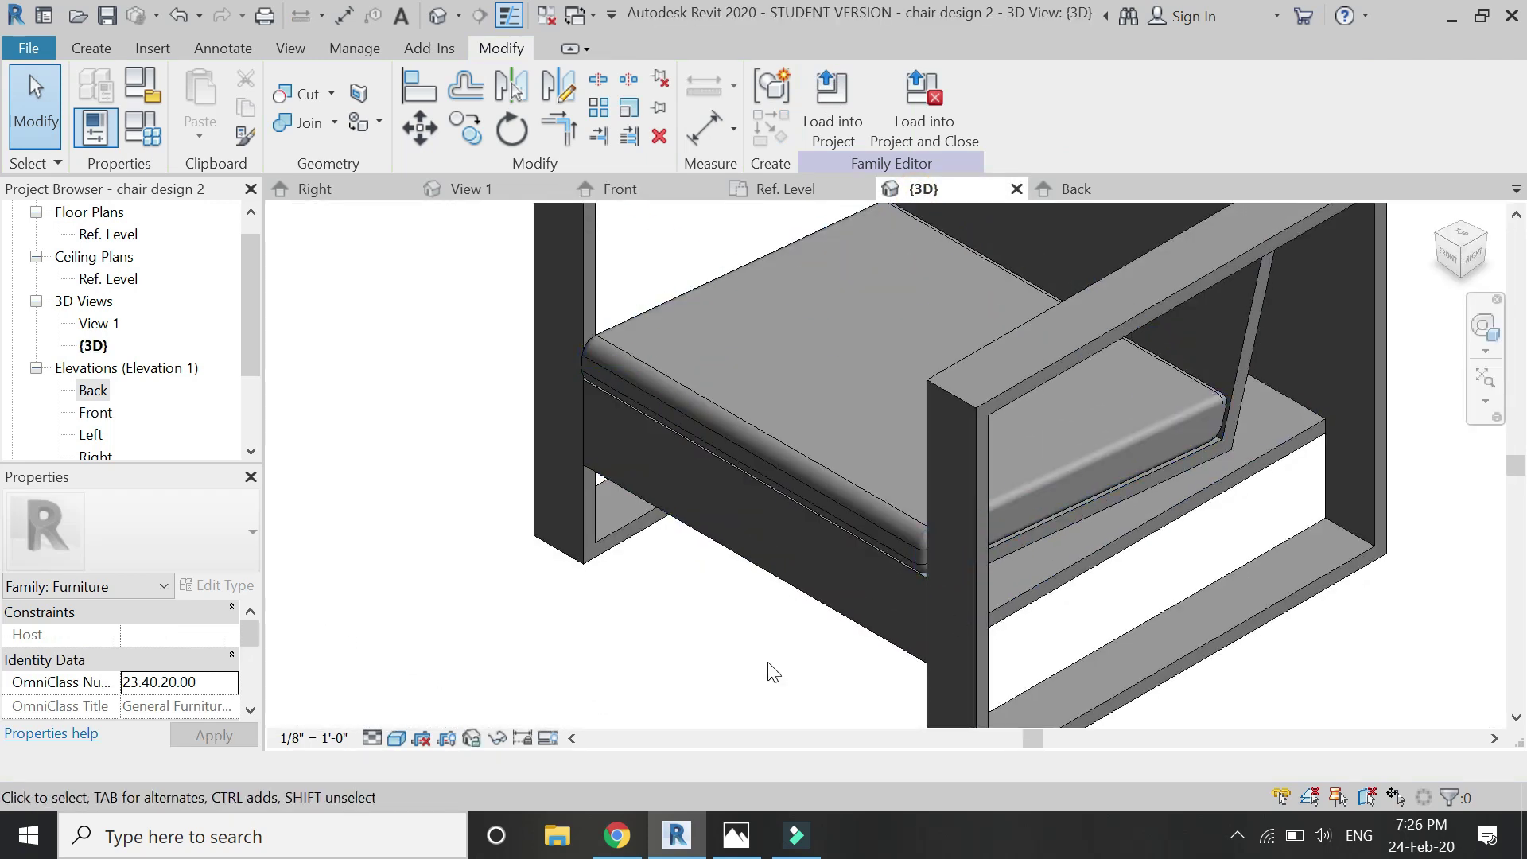
scroll(773, 672, "down", 4)
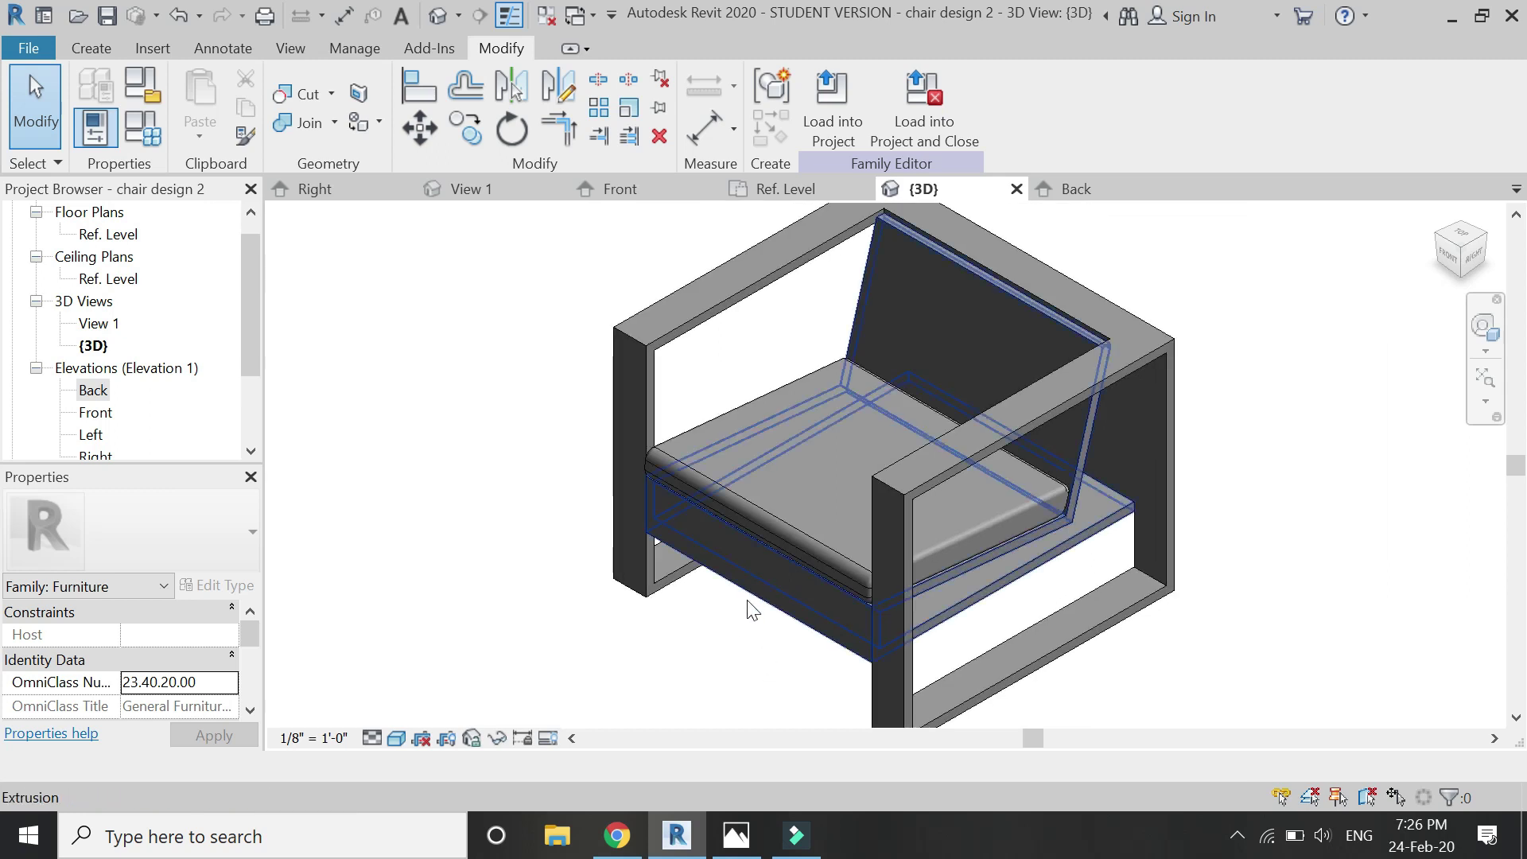
scroll(747, 606, "down", 2)
left_click(401, 740)
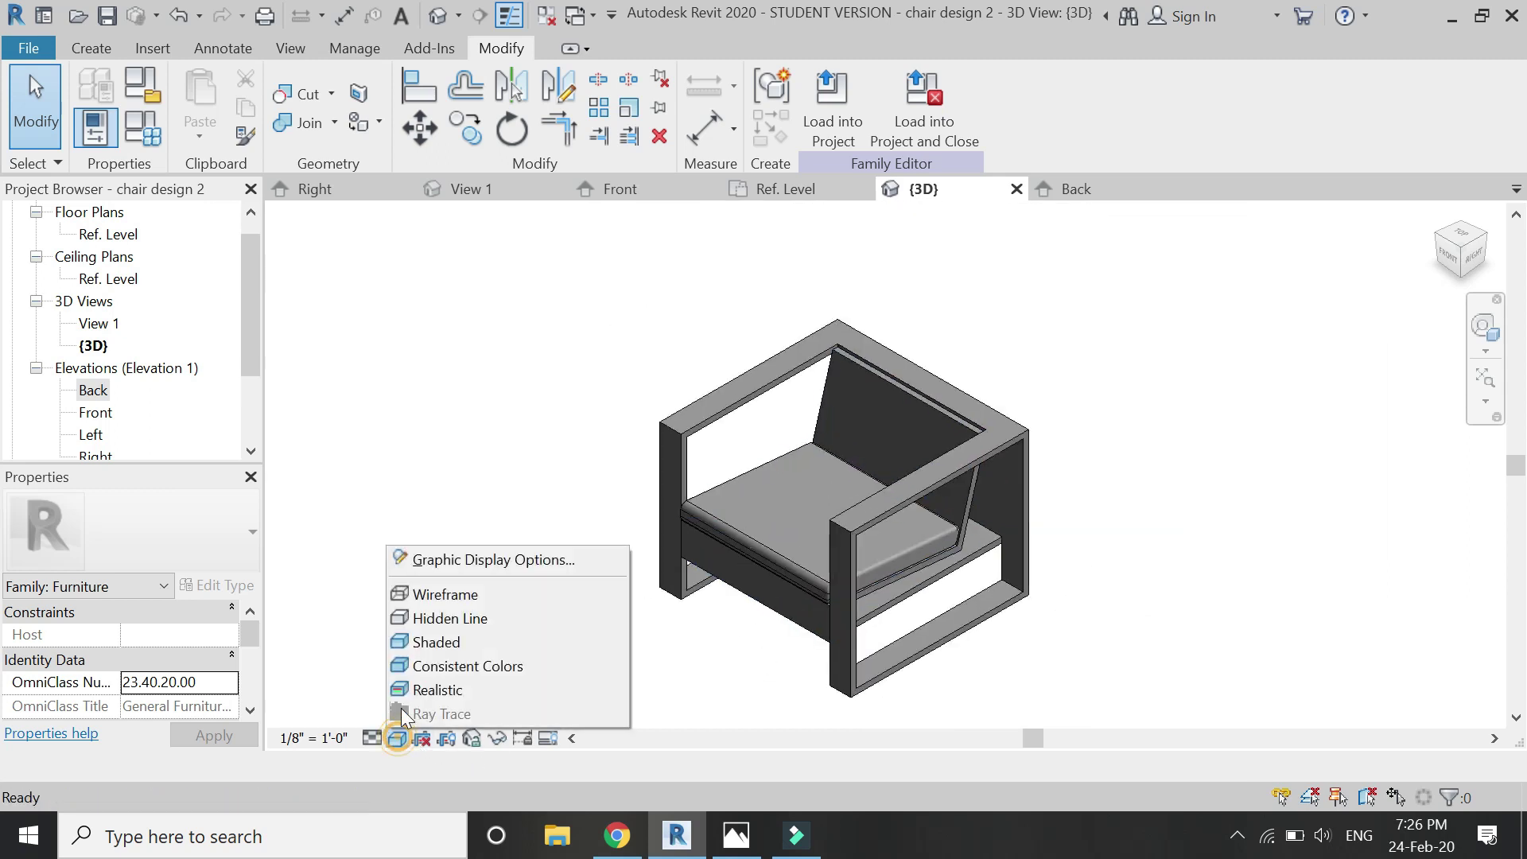
left_click(407, 619)
key("z")
key("f")
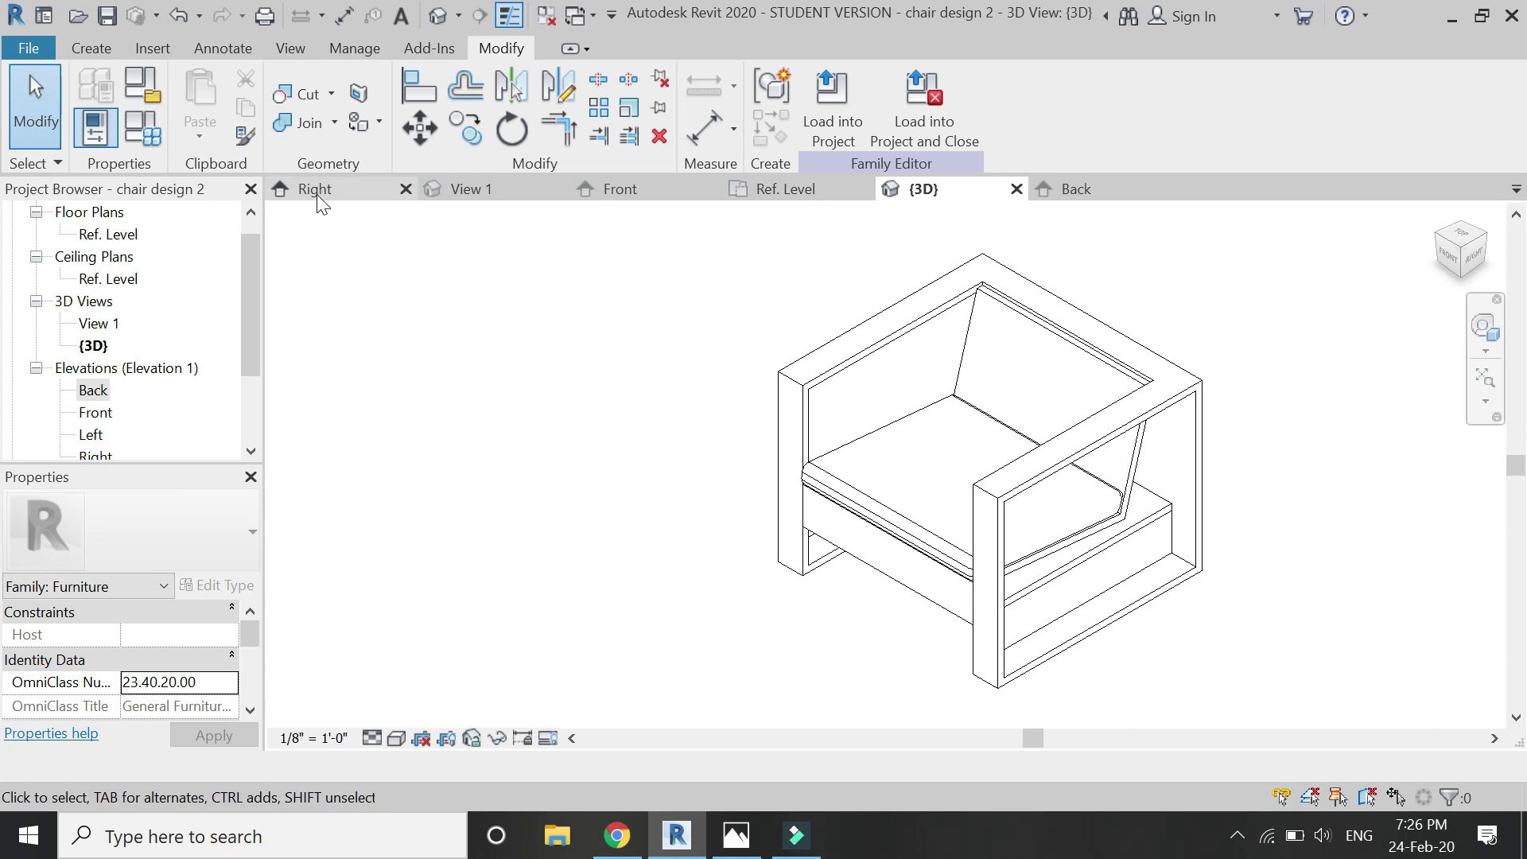
left_click(318, 198)
scroll(785, 453, "down", 2)
scroll(811, 498, "up", 2)
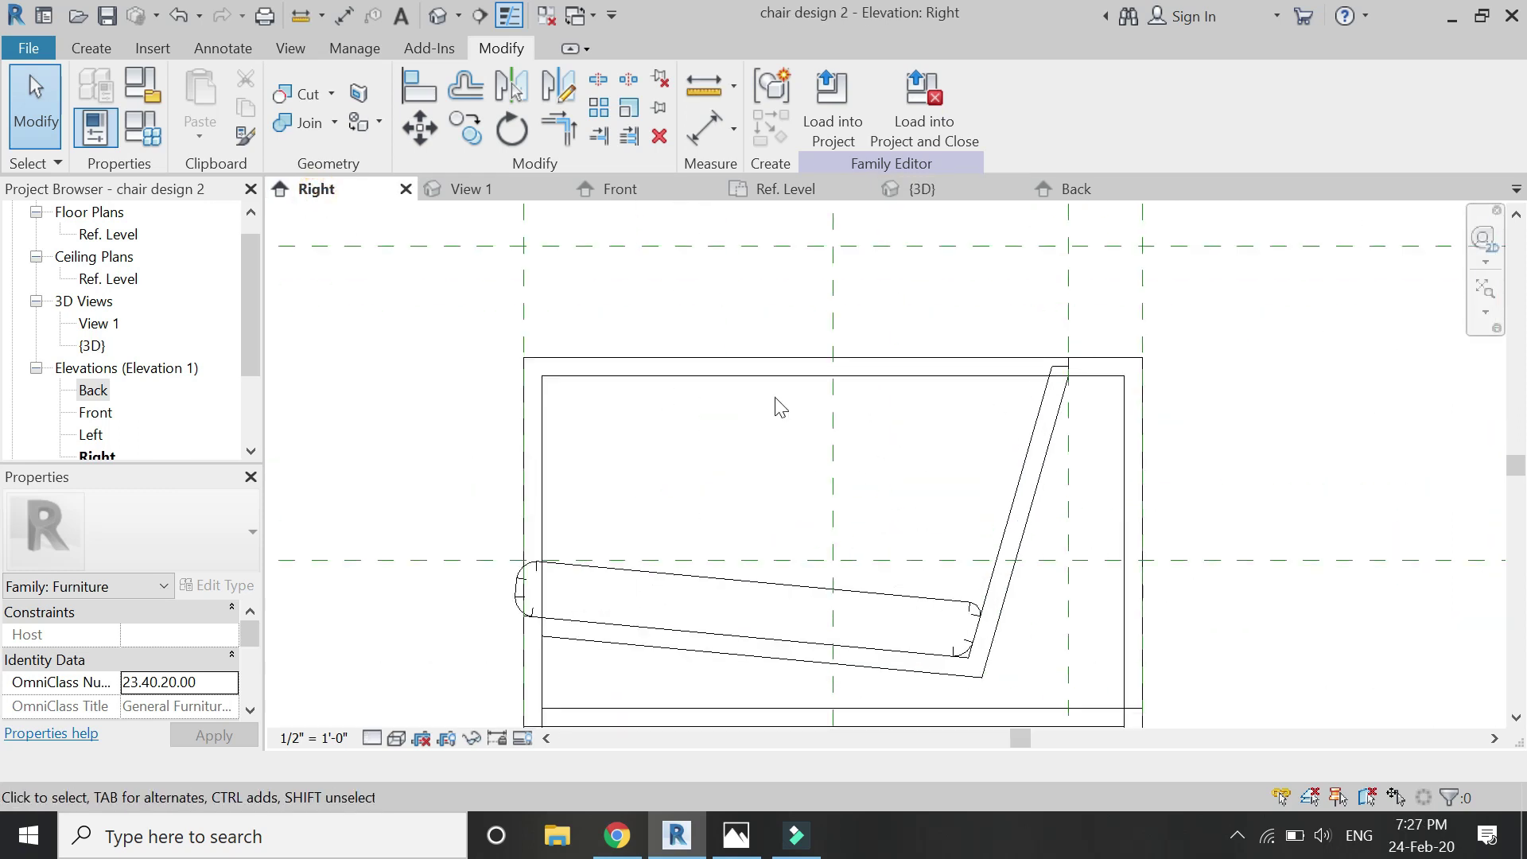
Start a new extrusion with the Center Left/Right reference plane as its work plane
left_click(91, 50)
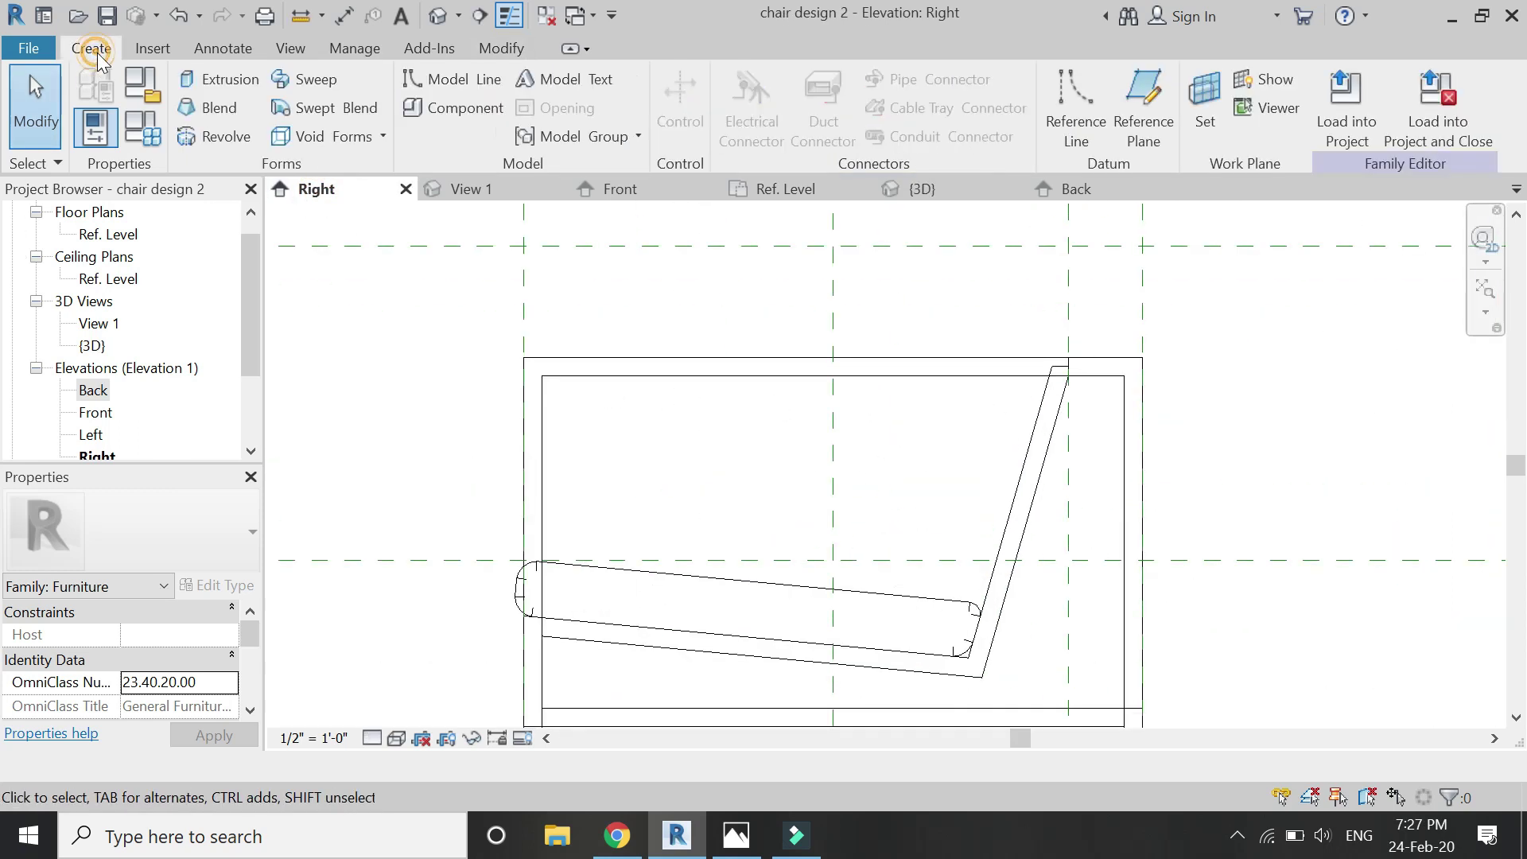
left_click(249, 83)
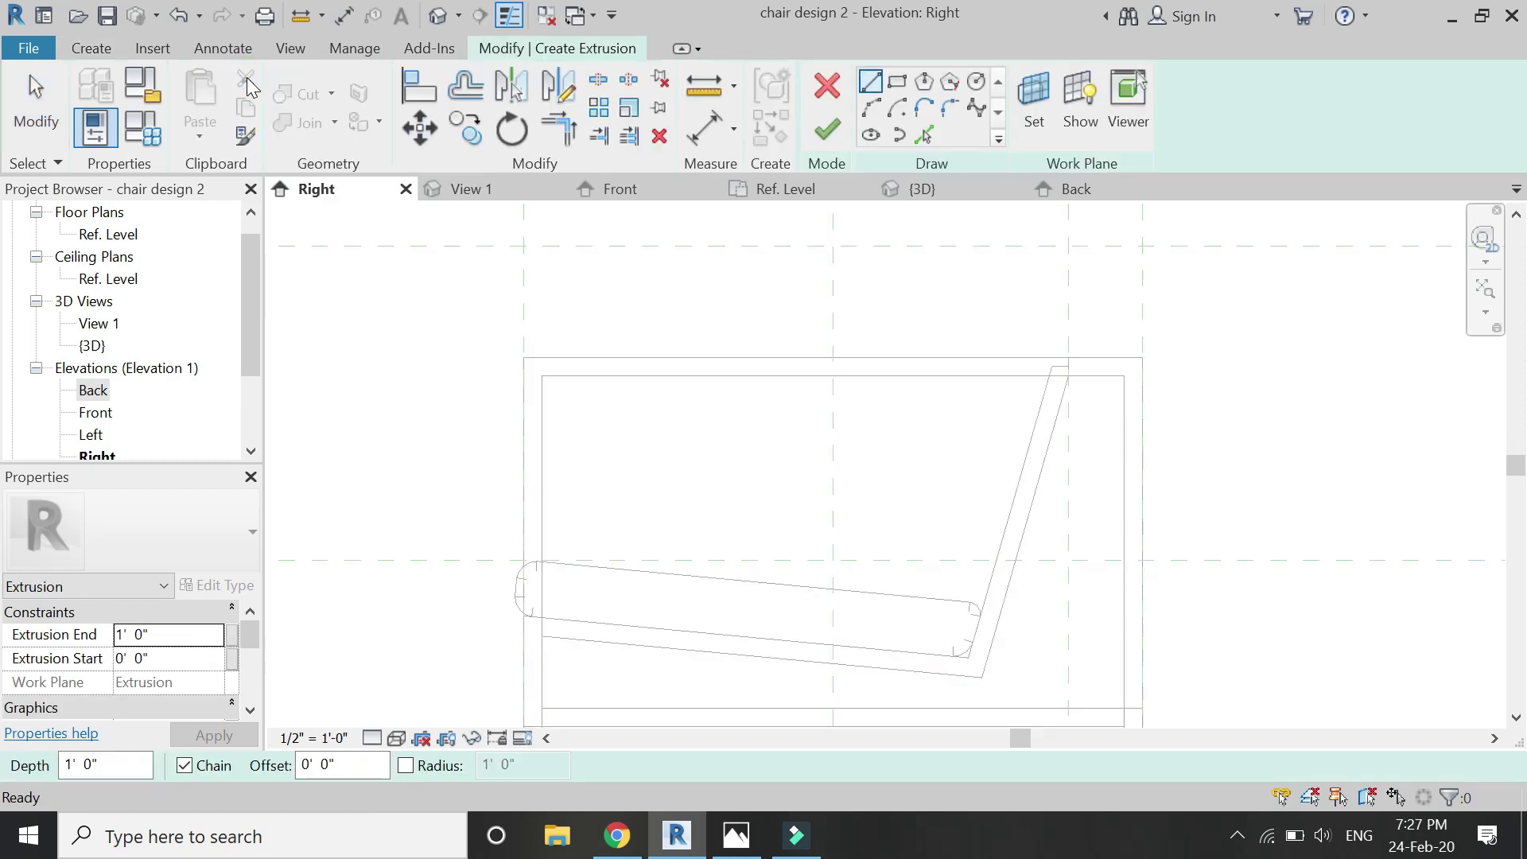
left_click(1025, 92)
left_click(1188, 541)
left_click(1185, 604)
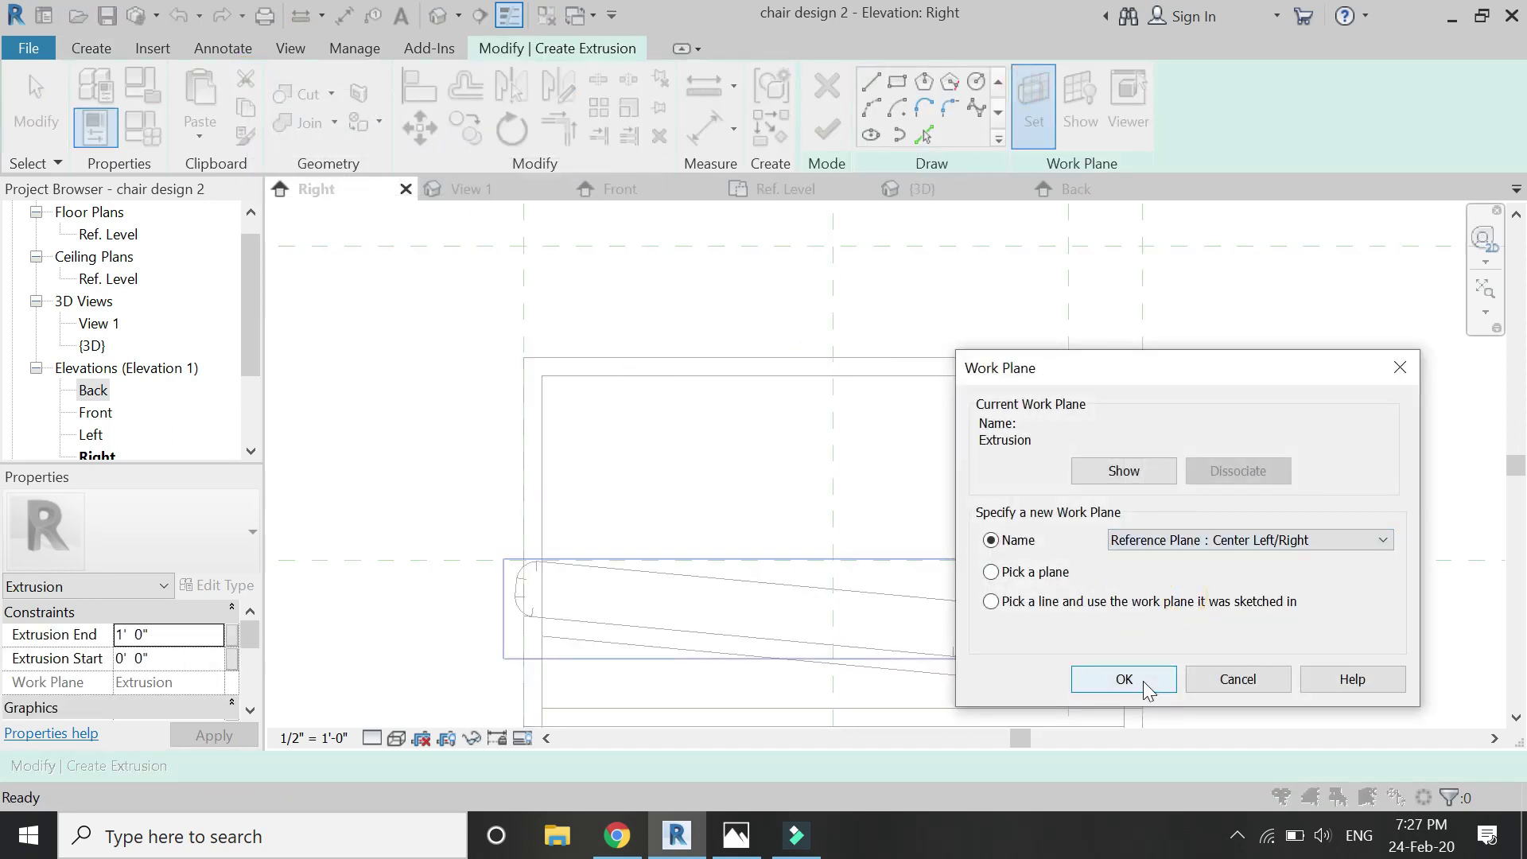
left_click(1143, 684)
Pick the inclined backrest edge into the sketch and draw a horizontal top line
scroll(1066, 272, "up", 5)
left_click(925, 133)
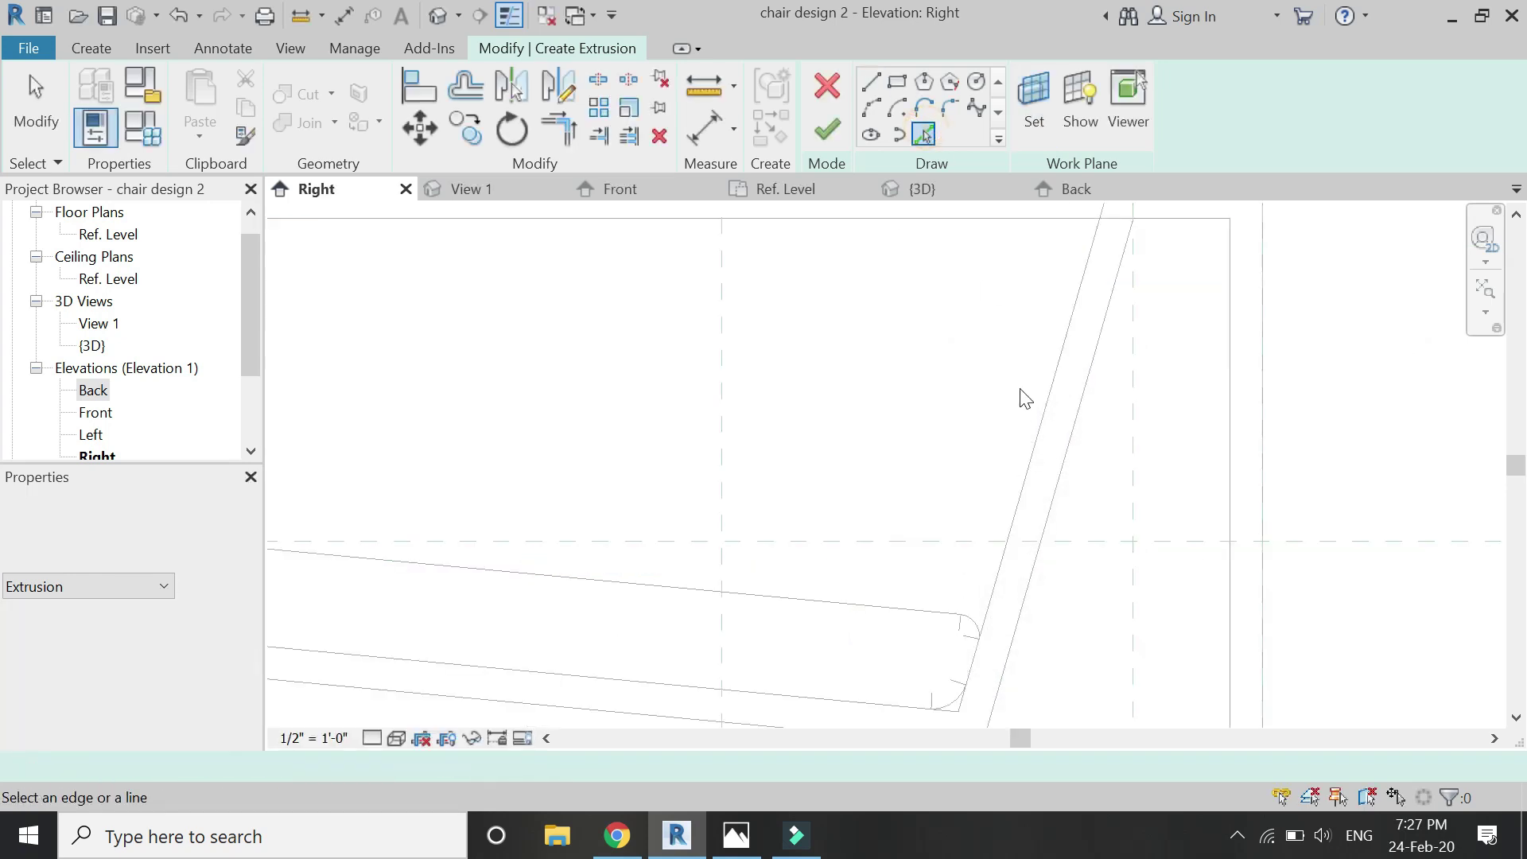
left_click(1042, 419)
scroll(1006, 417, "down", 2)
key("Escape")
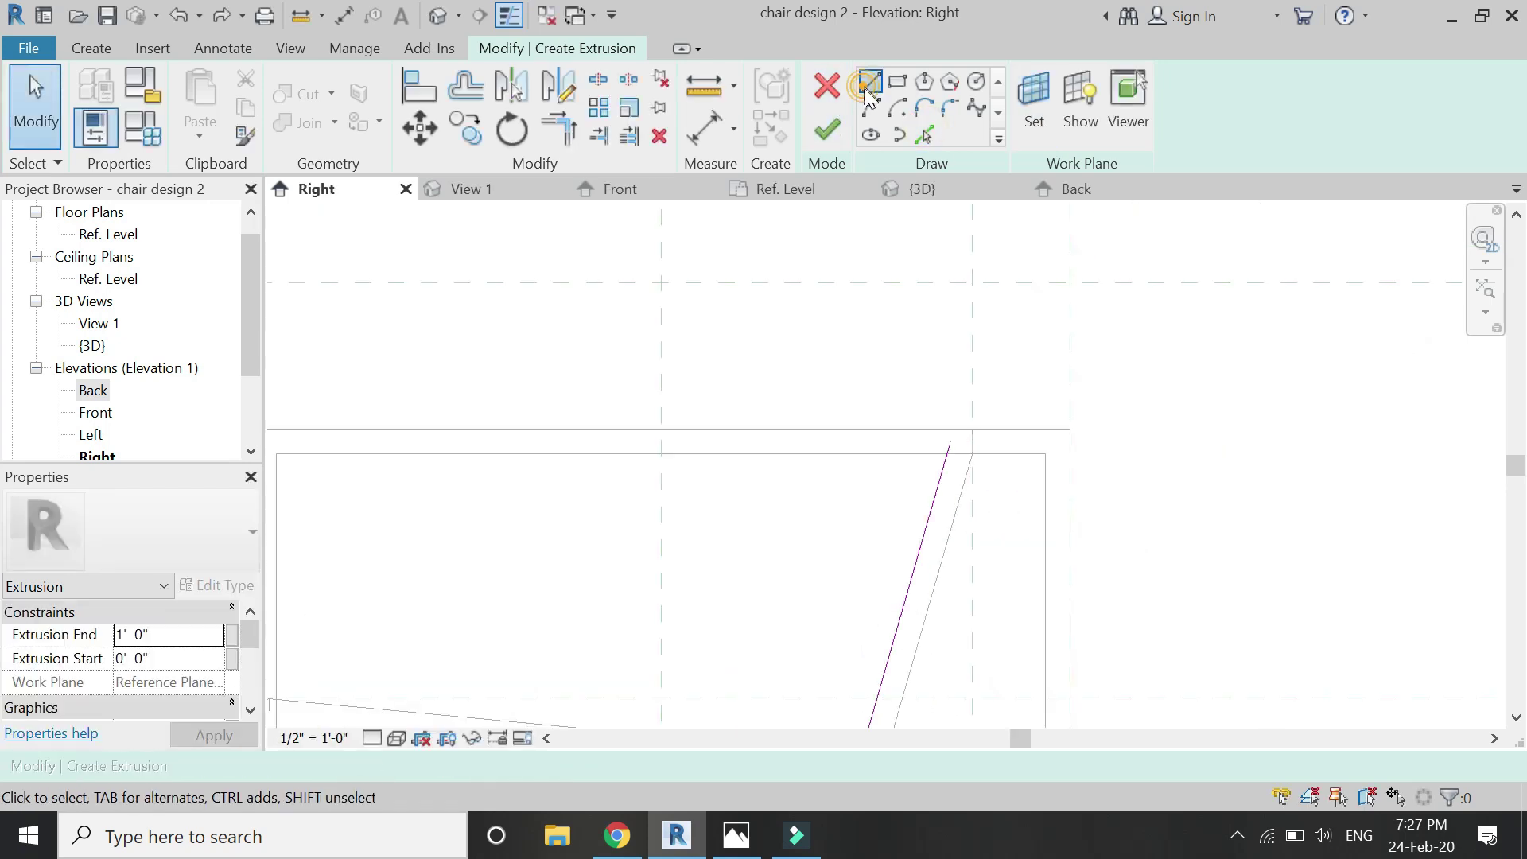
left_click(870, 82)
left_click(827, 282)
left_click(1032, 282)
key("Escape")
Offset the inclined line to create a parallel sloped line 3" away
key("o")
key("f")
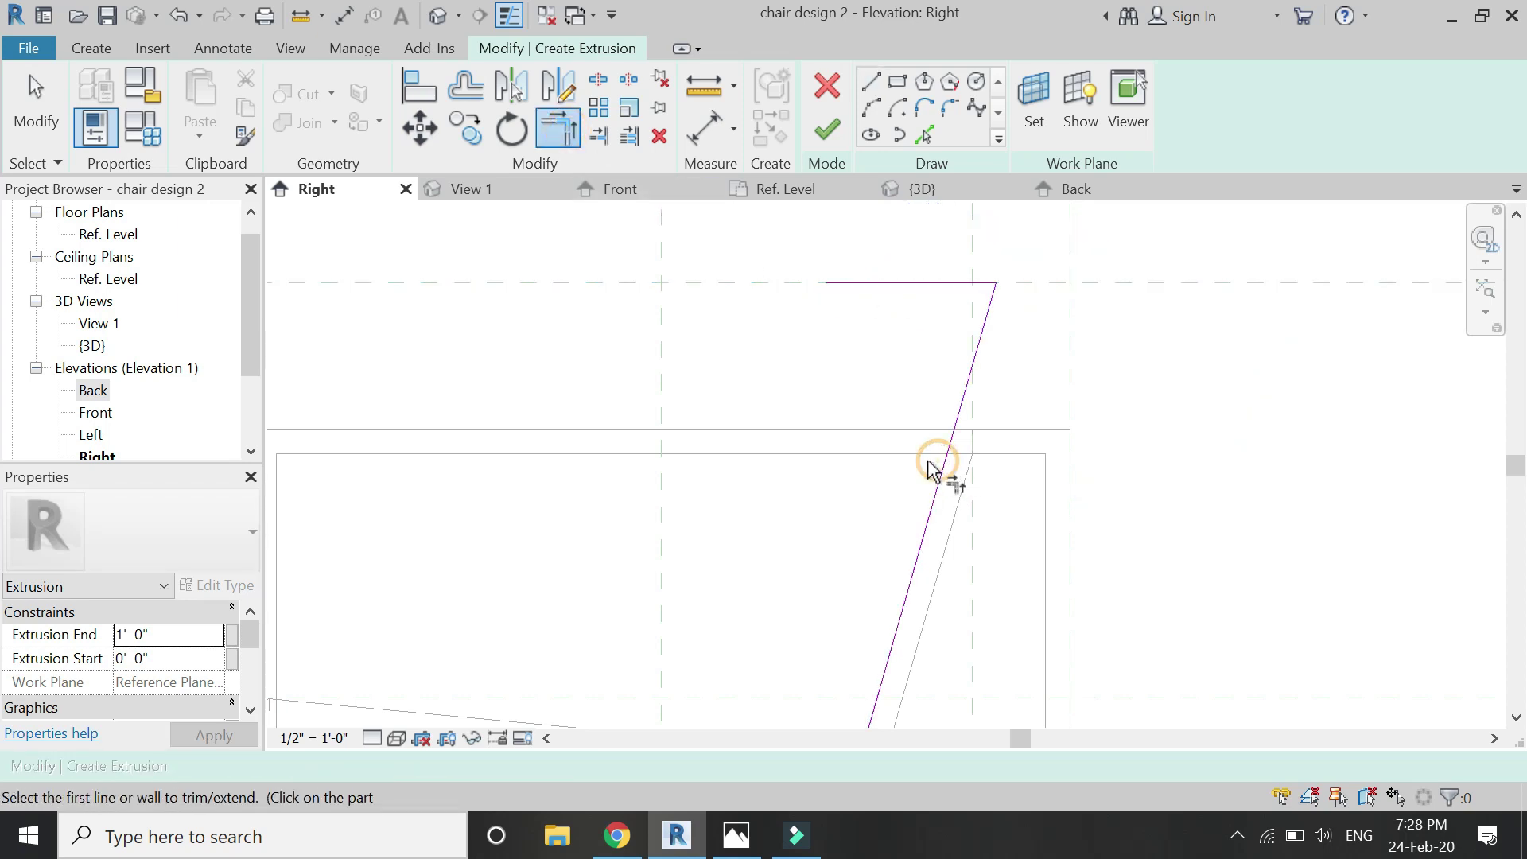
key("Escape")
key("o")
key("f")
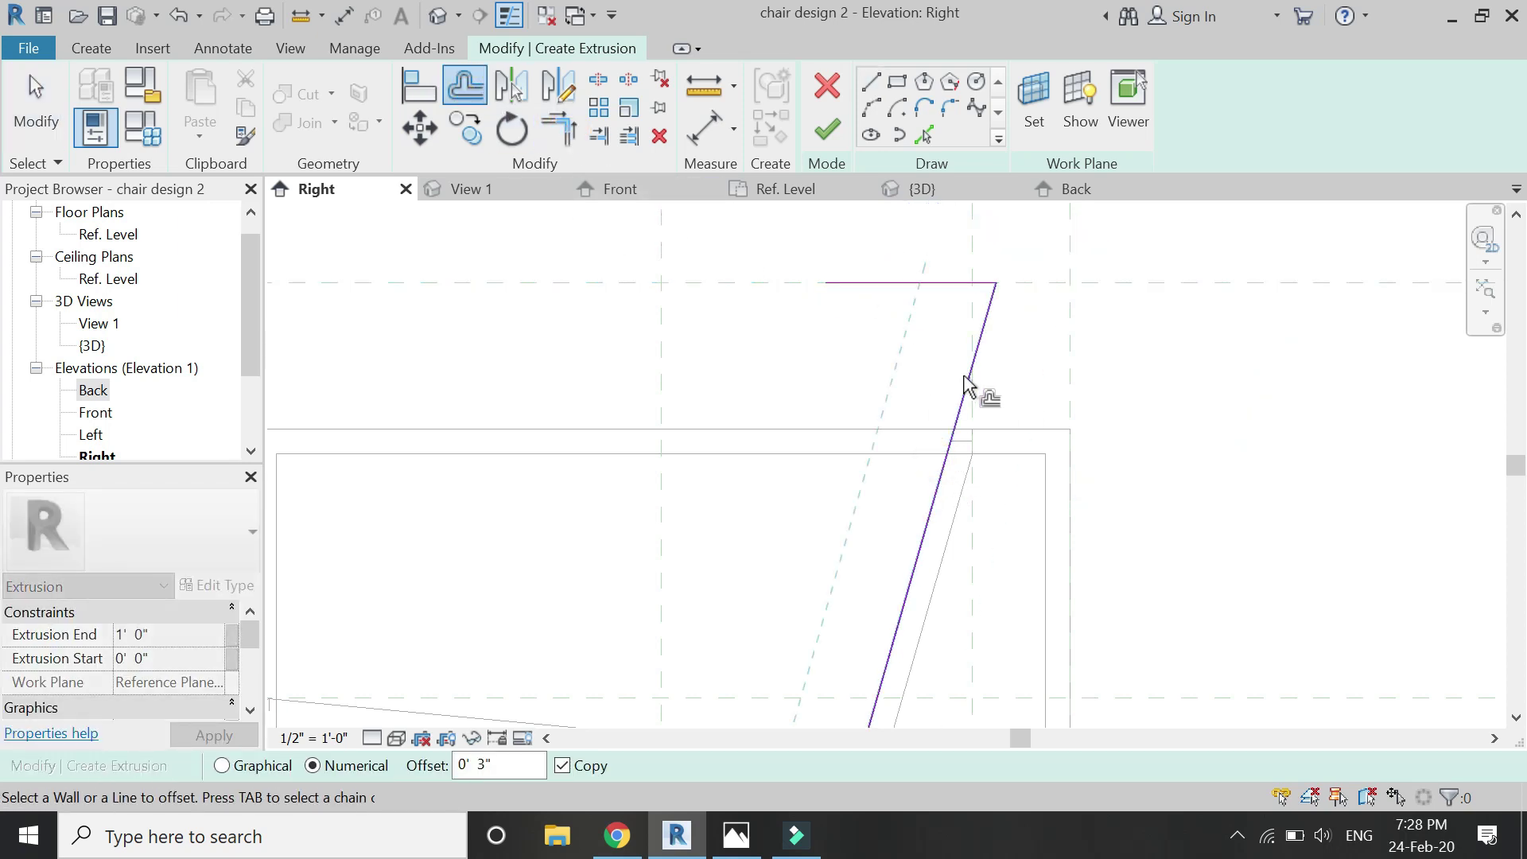
left_click(964, 377)
Draw a closing line across the top and delete the leftover horizontal line
left_click(870, 81)
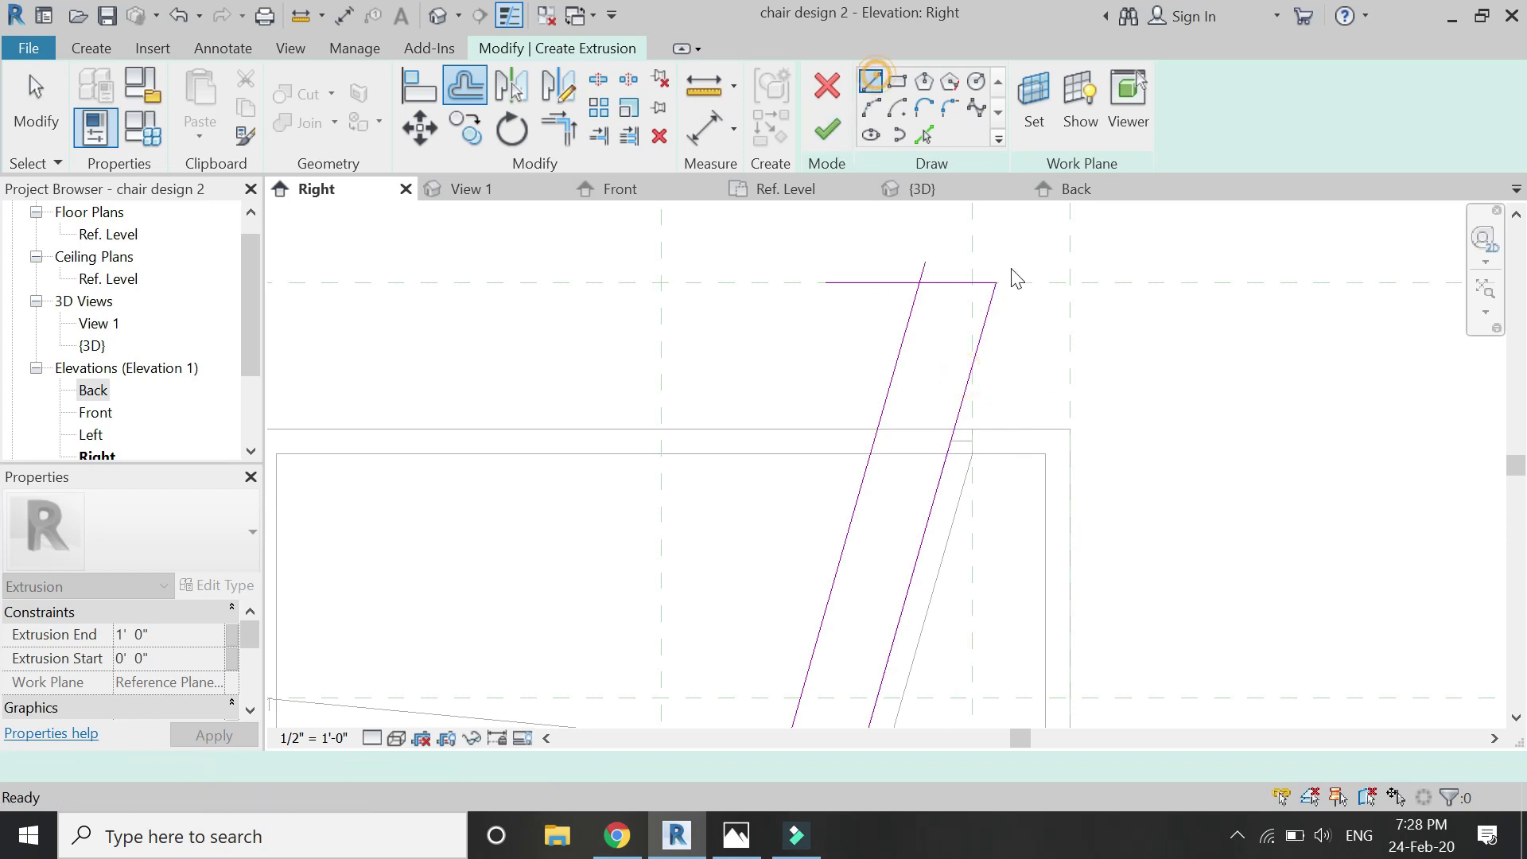
scroll(989, 283, "up", 3)
left_click(986, 286)
left_click(841, 246)
key("Escape")
key("Escape")
left_click(903, 288)
key("Delete")
scroll(965, 265, "down", 2)
scroll(913, 492, "up", 4)
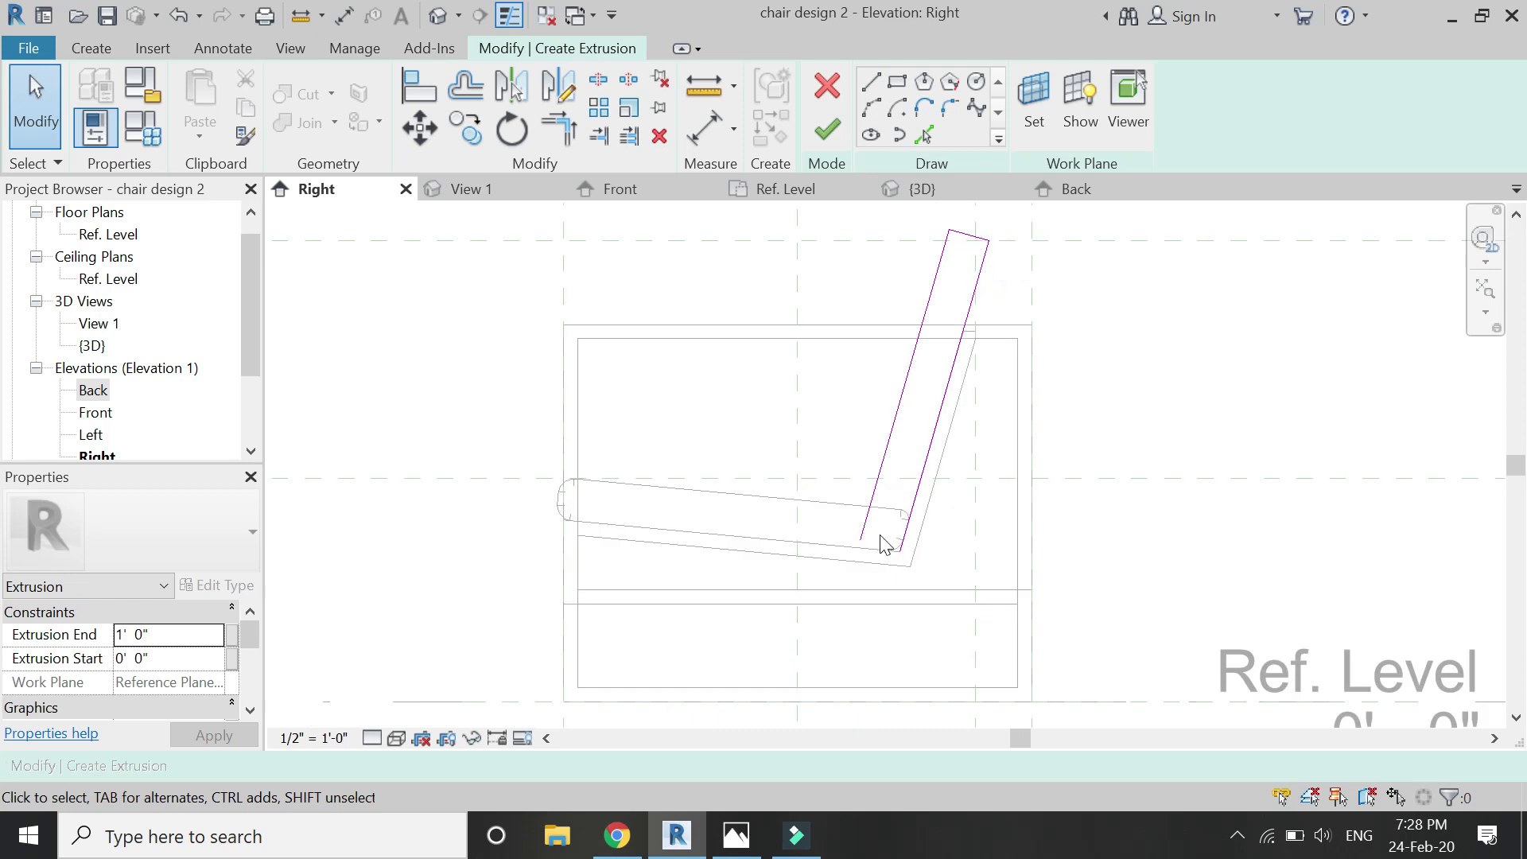
Draw a short line across the backrest's bottom joining the two sloped sides
key("l")
key("i")
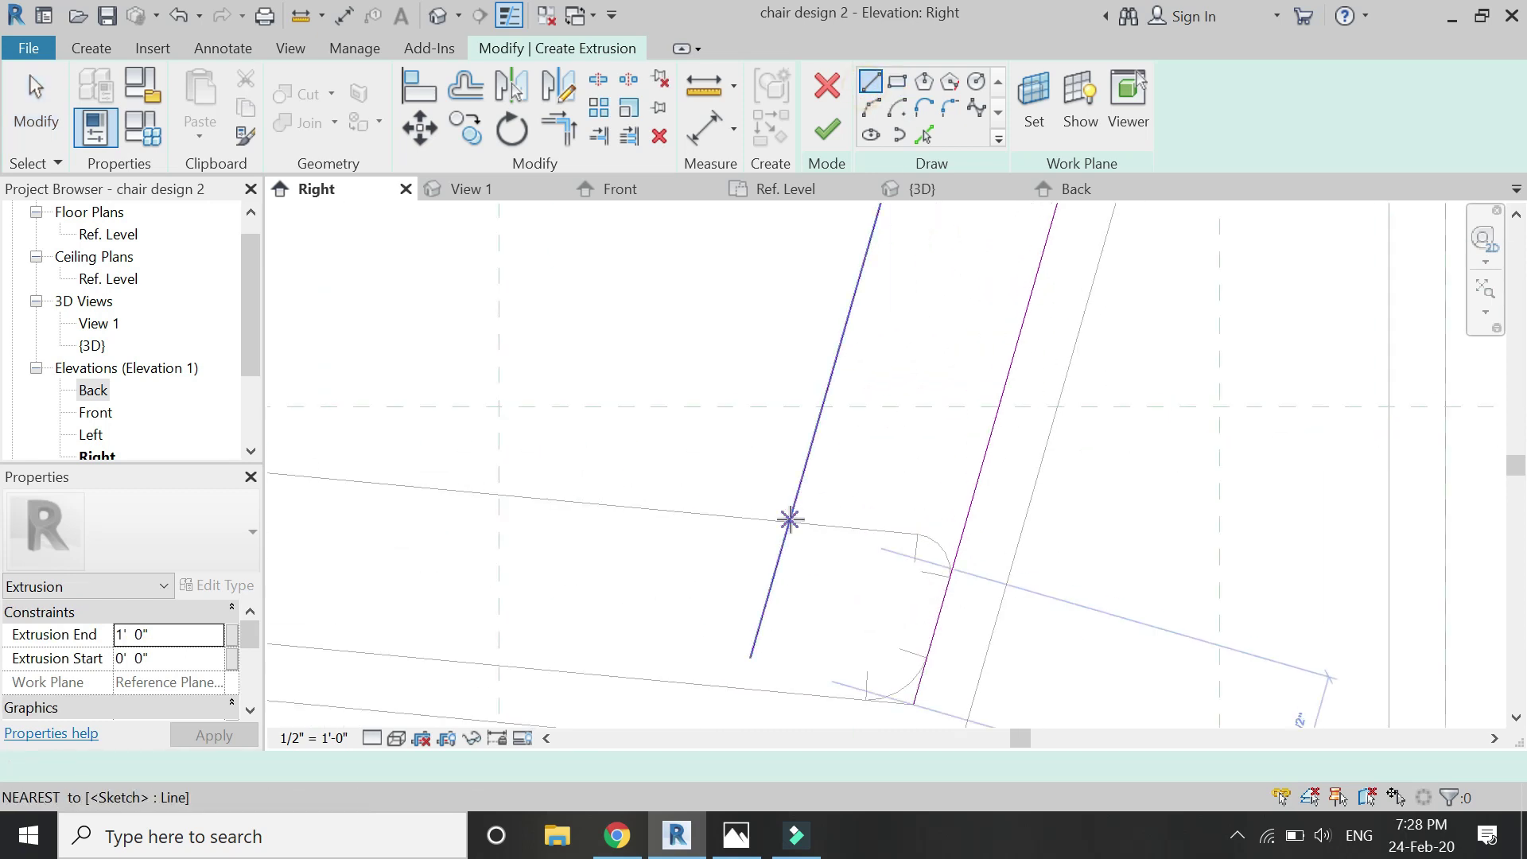
left_click(790, 522)
left_click(960, 538)
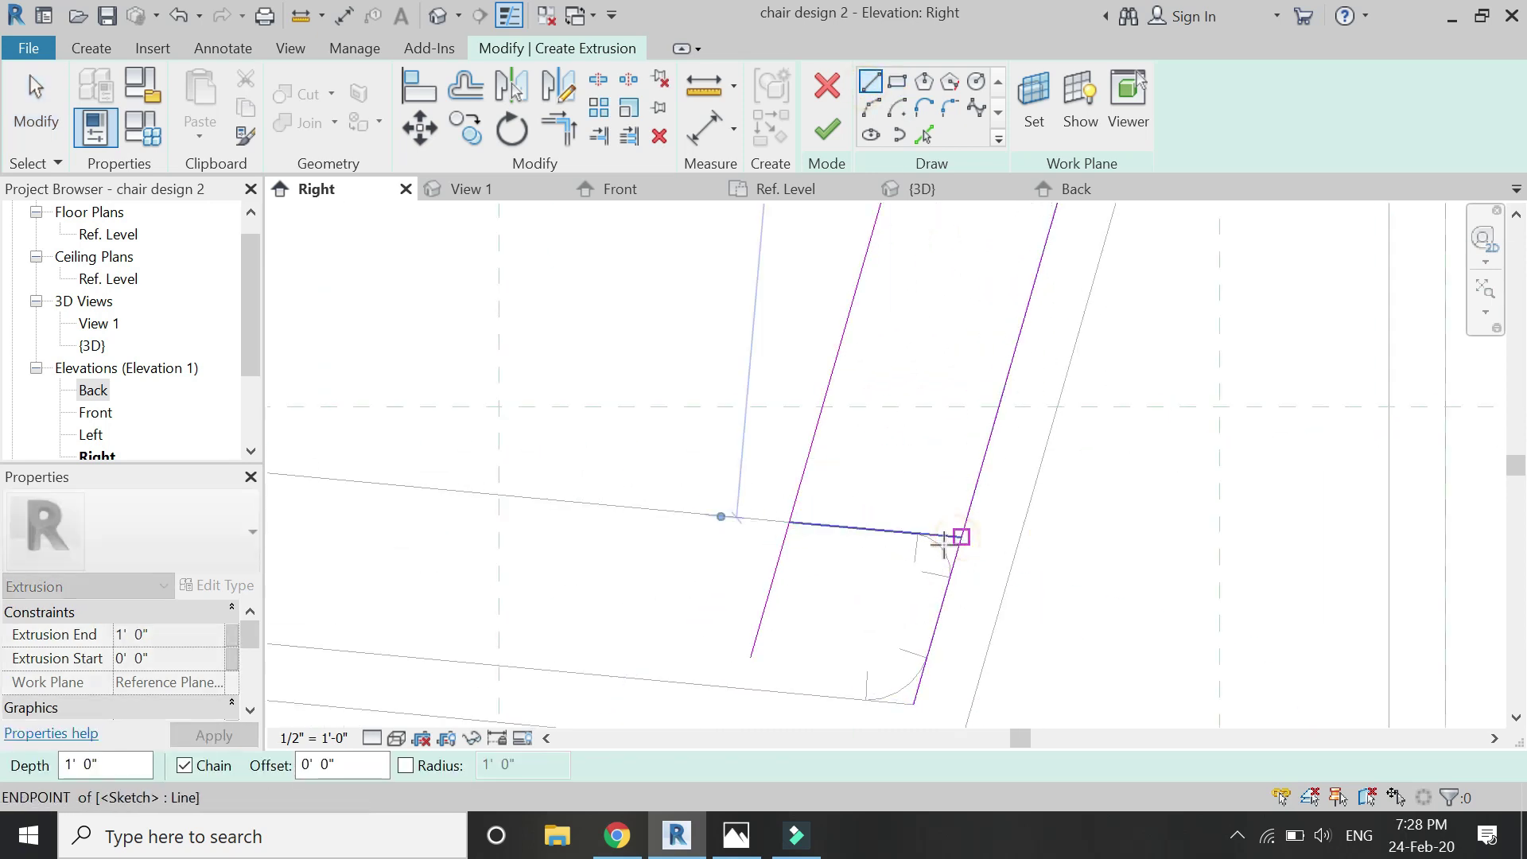
key("Escape")
key("Escape")
Trim the bottom-left corner, then round both bottom corners of the backrest sketch with start-end-radius arcs
key("t")
key("r")
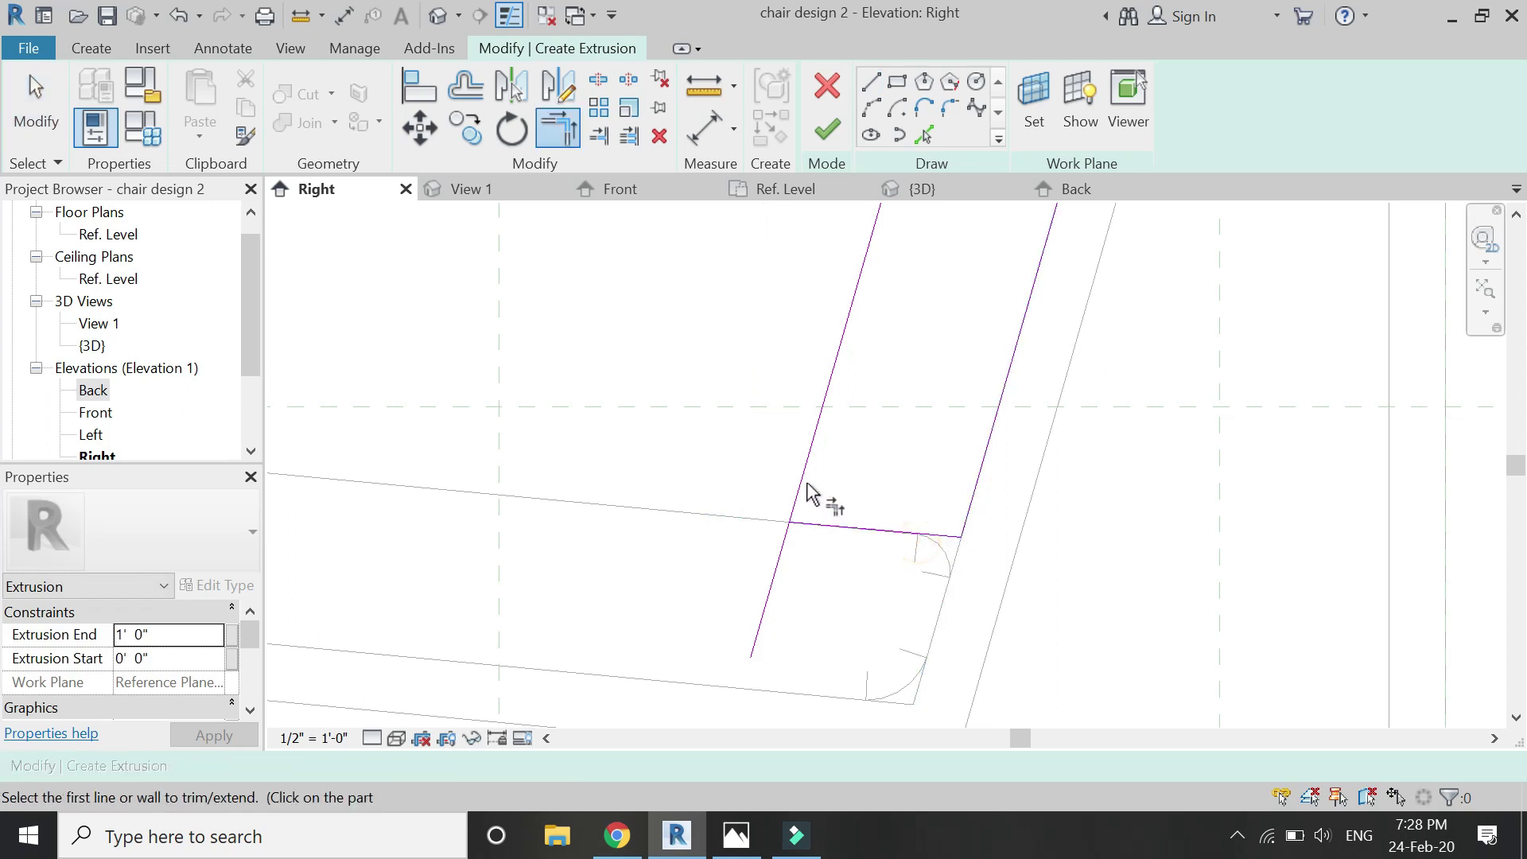
left_click(811, 537)
left_click(871, 106)
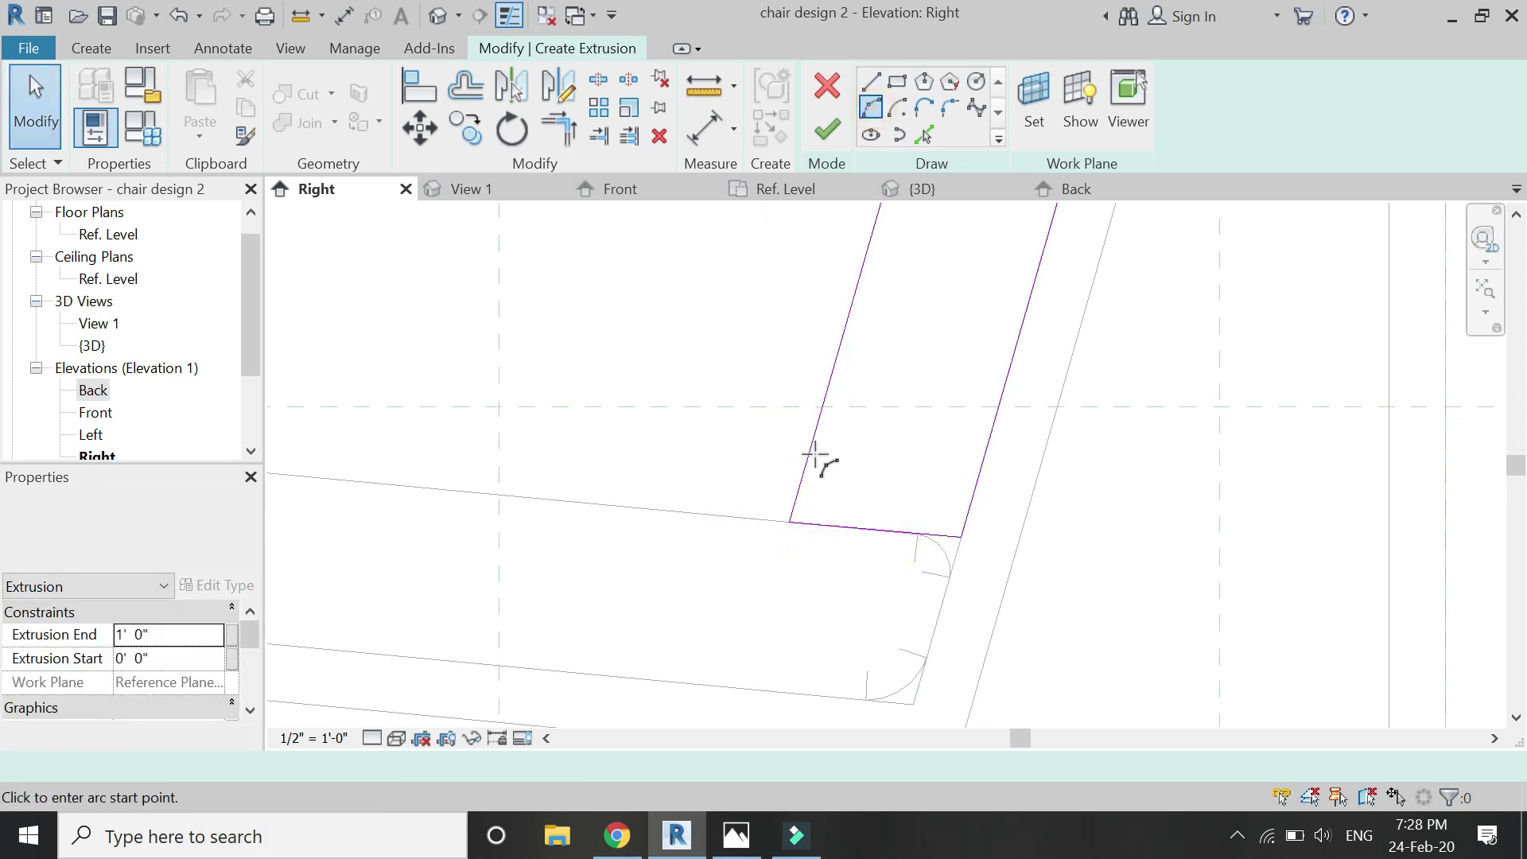
scroll(818, 460, "up", 2)
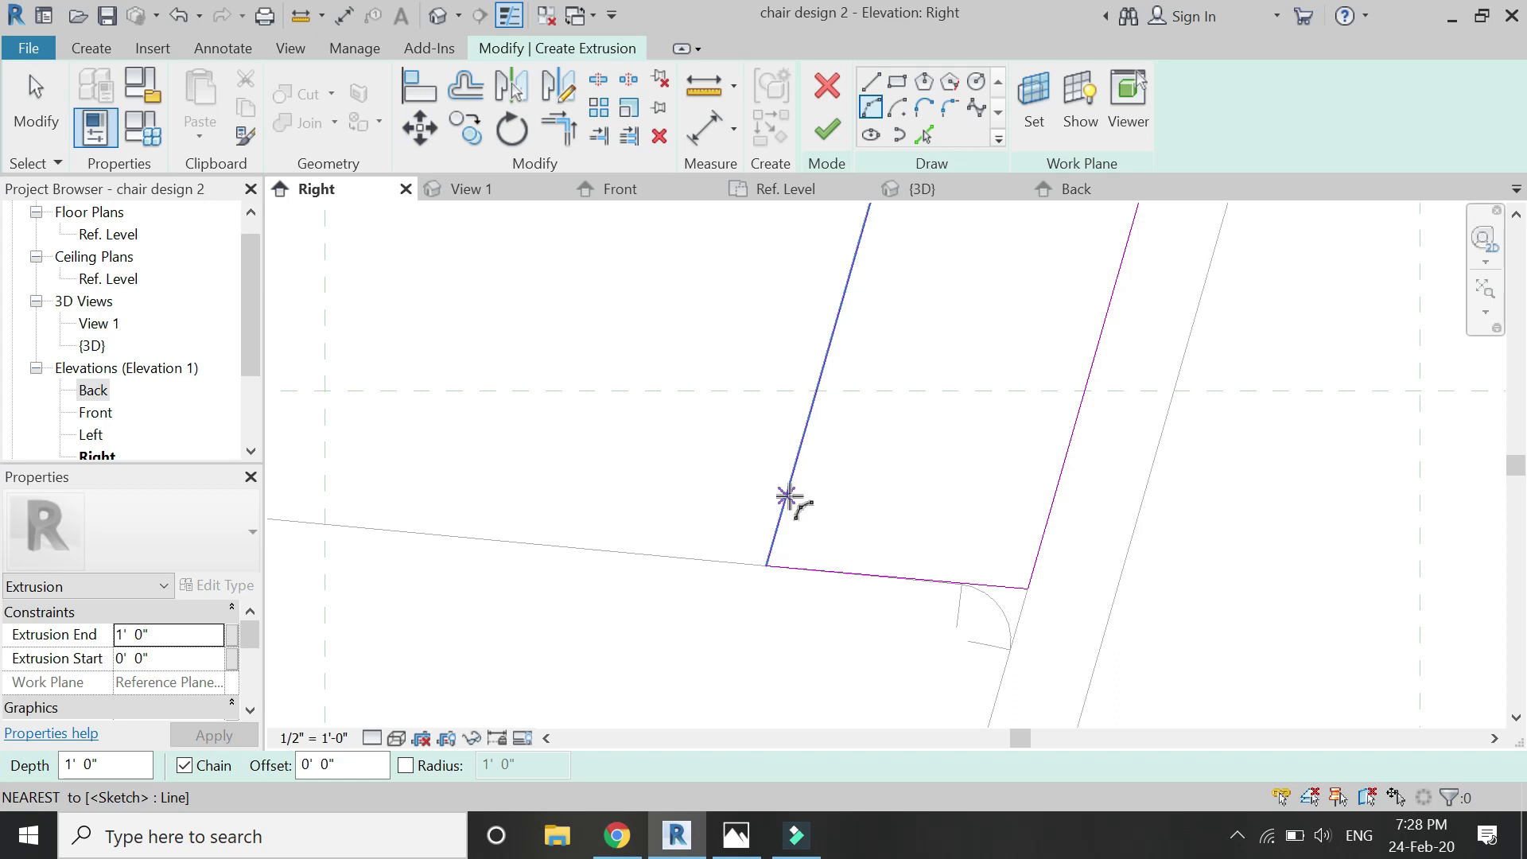
left_click(786, 496)
left_click(865, 574)
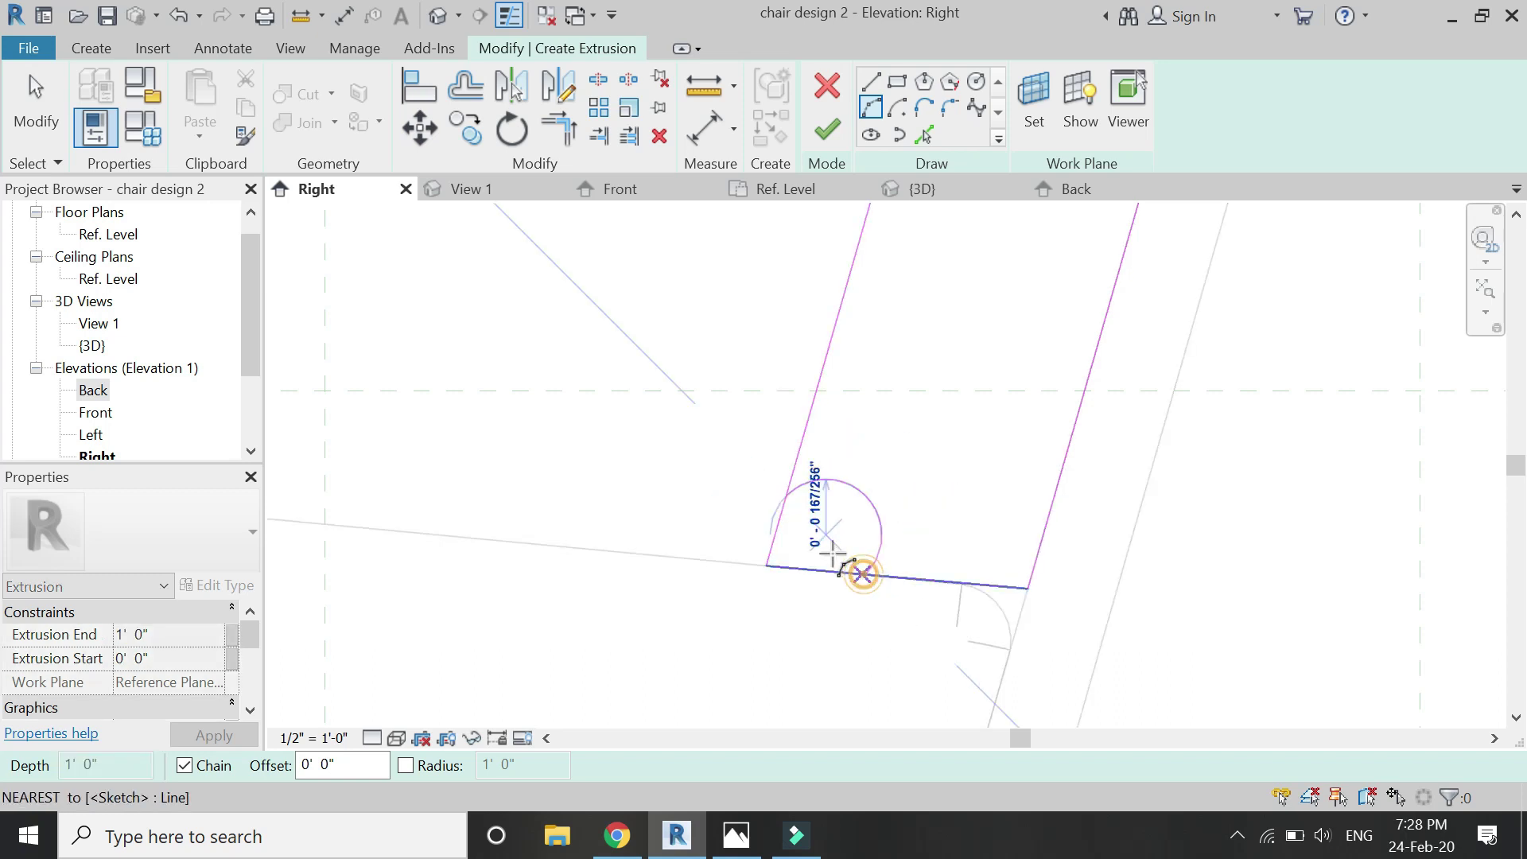
left_click(808, 546)
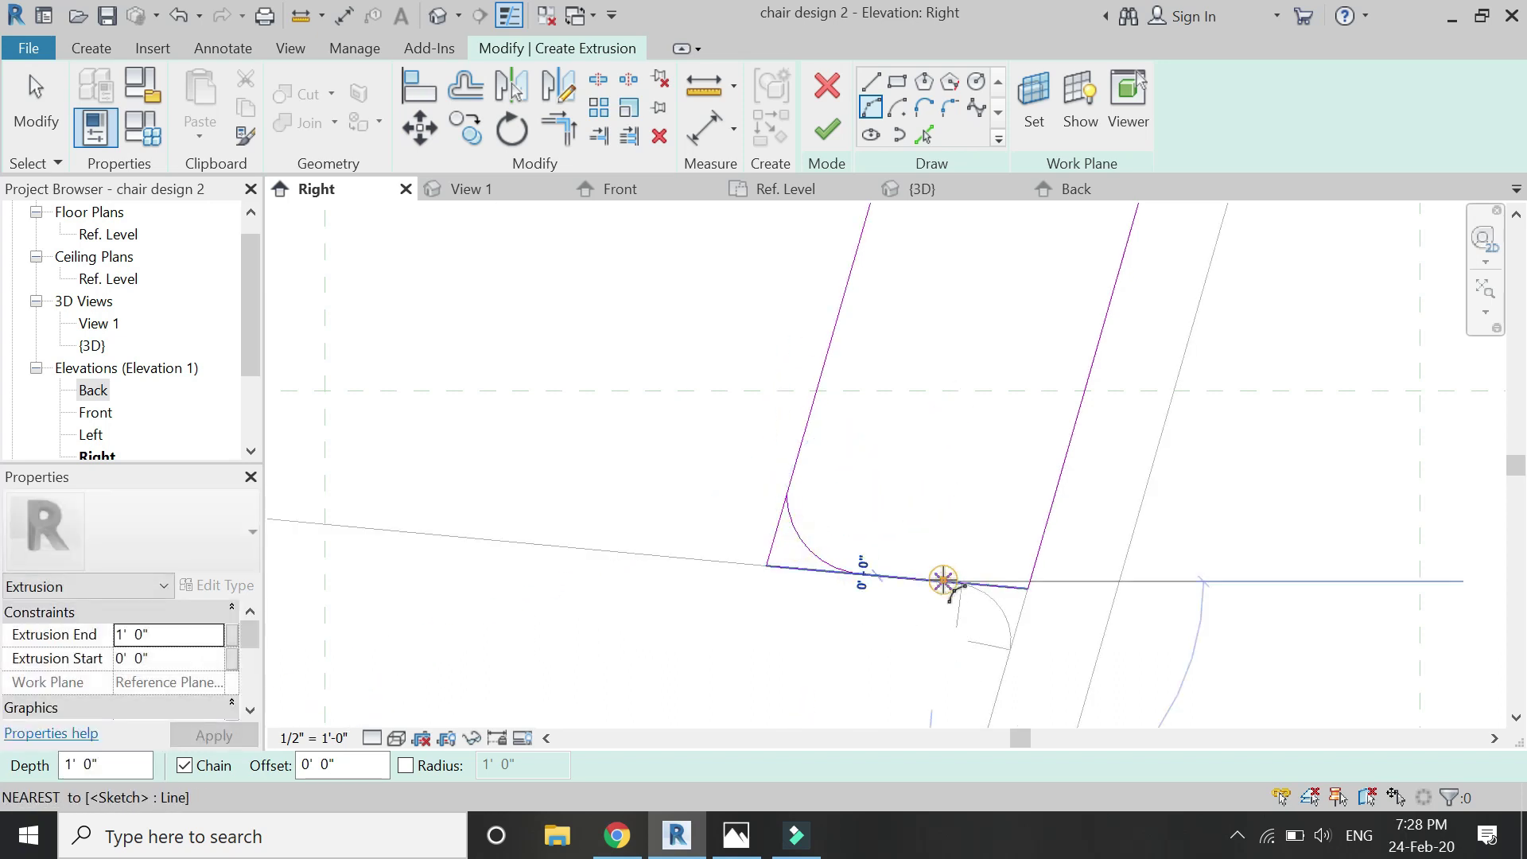
left_click(944, 580)
left_click(1049, 522)
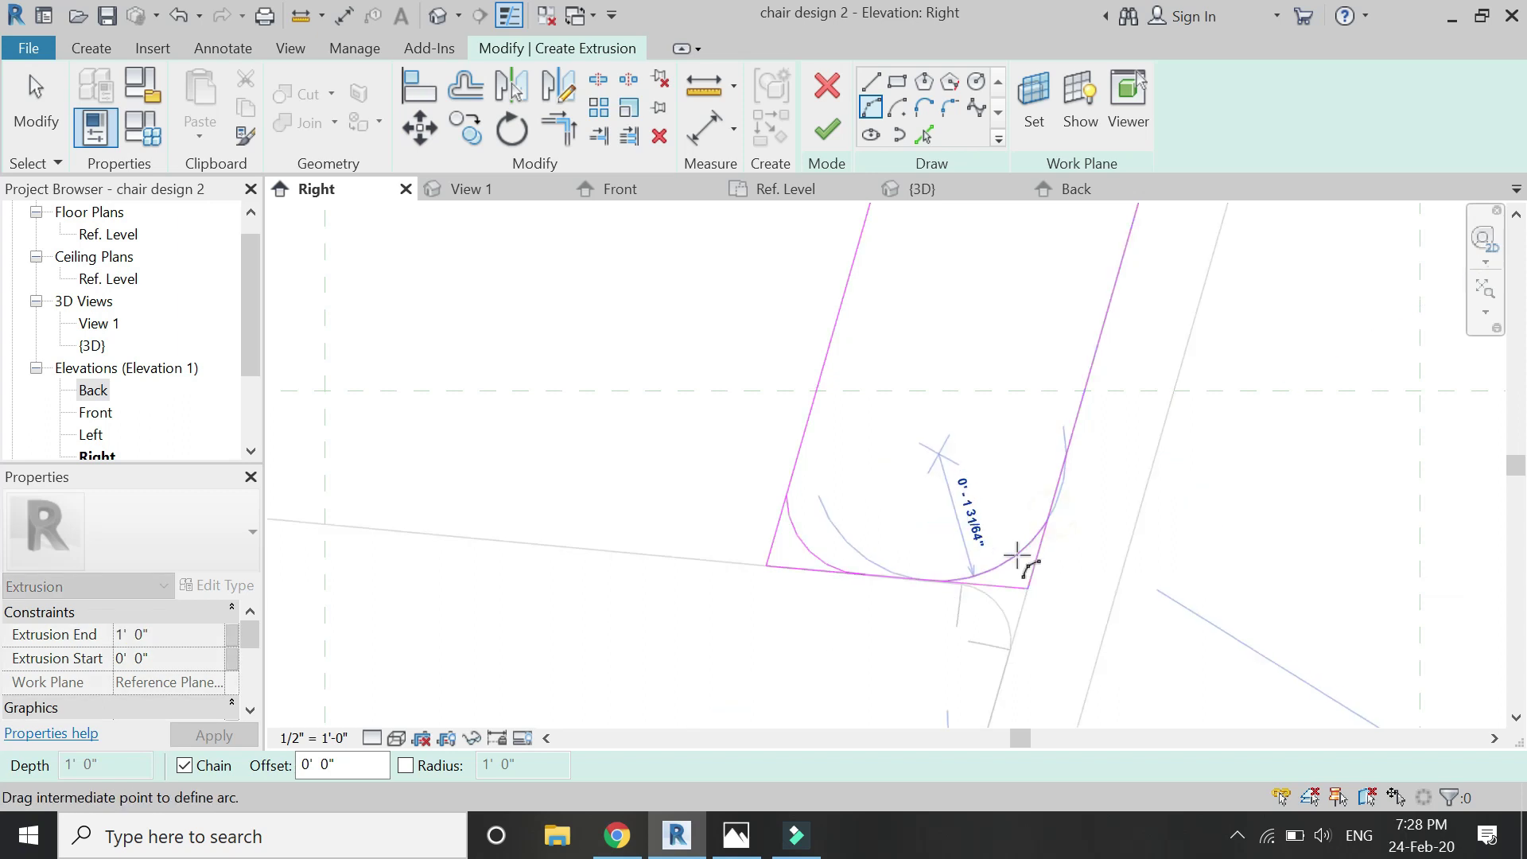
left_click(1009, 564)
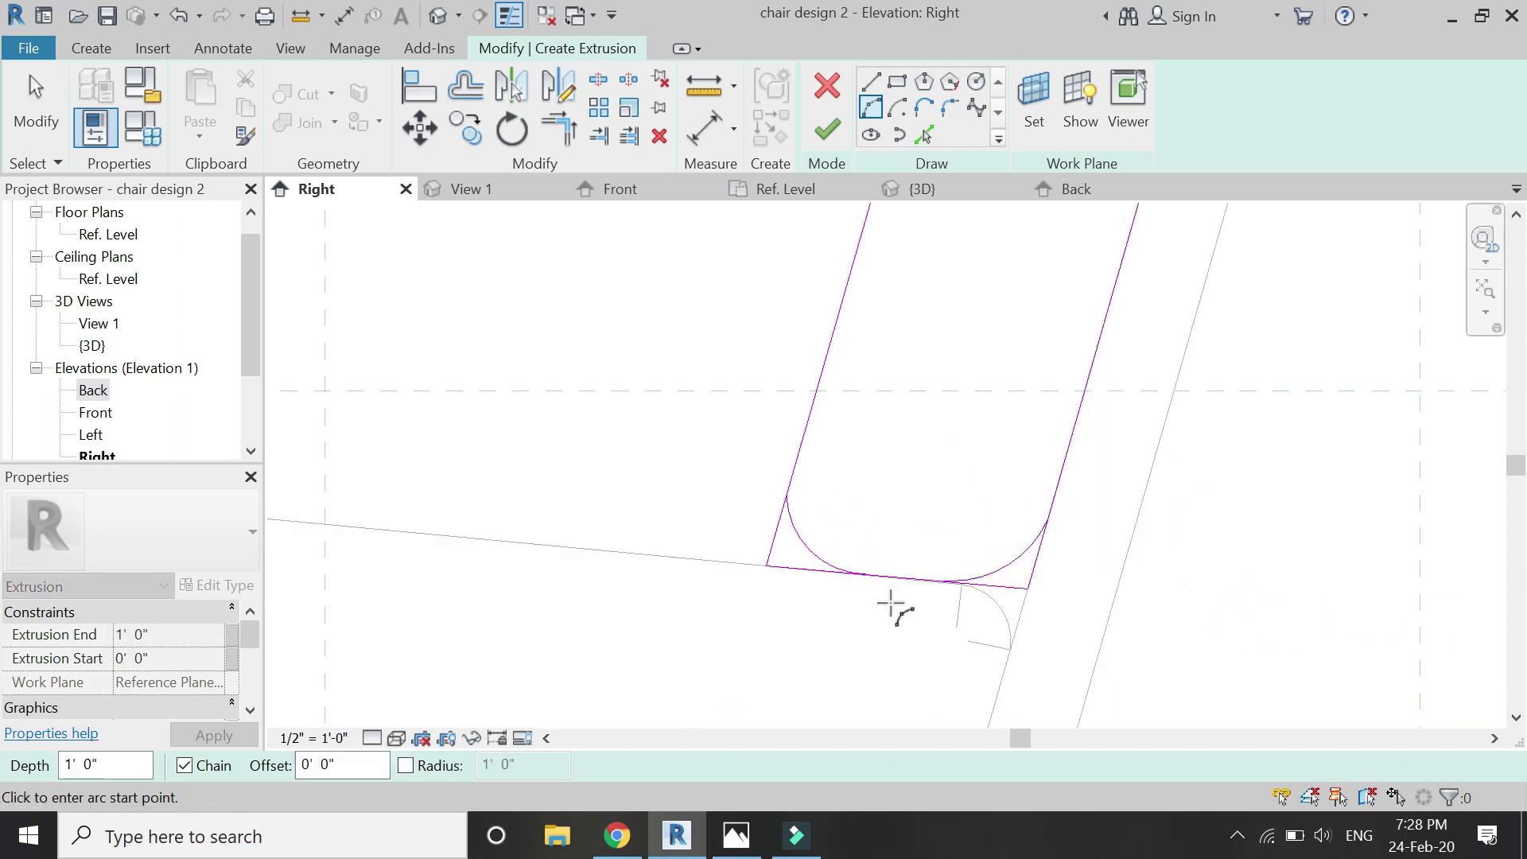
scroll(866, 614, "down", 4)
scroll(921, 373, "up", 5)
Round the top-left corner with an arc and mirror a copy onto the top-right corner
left_click(836, 503)
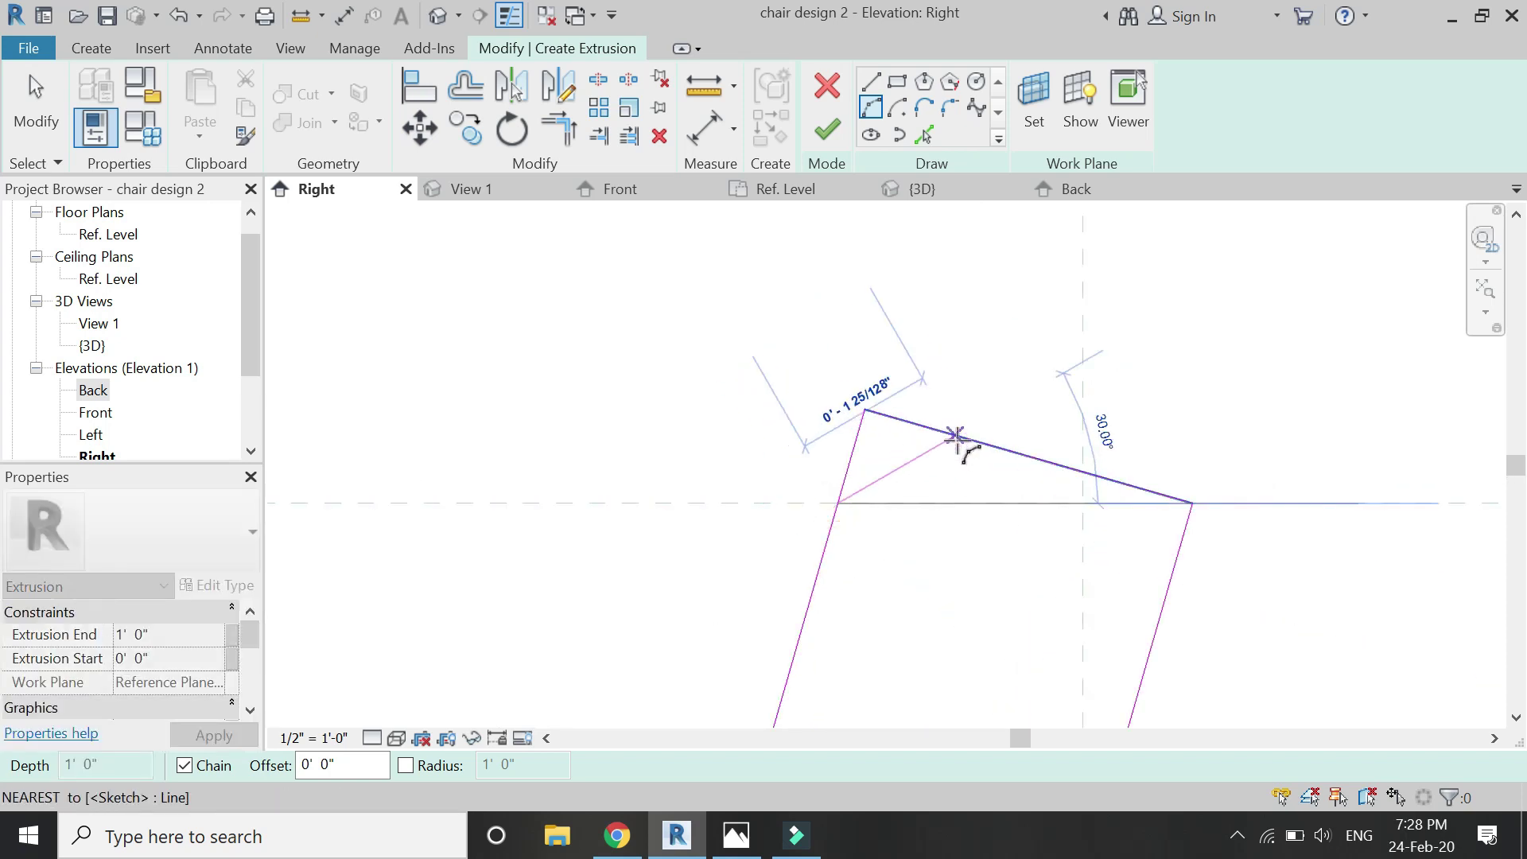
left_click(957, 438)
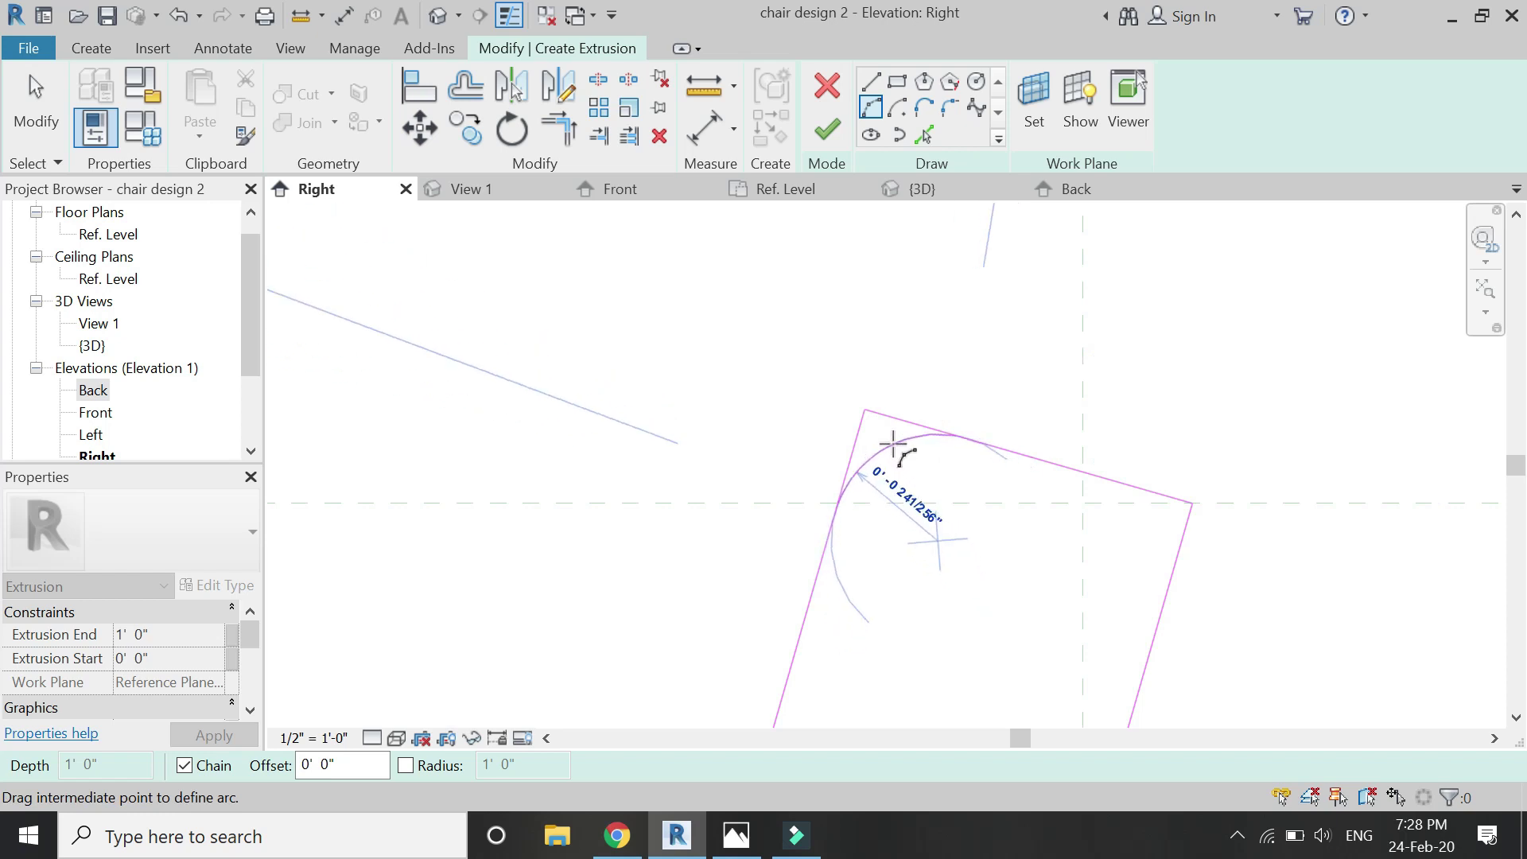
left_click(892, 443)
key("Escape")
key("Escape")
left_click(905, 442)
left_click(567, 102)
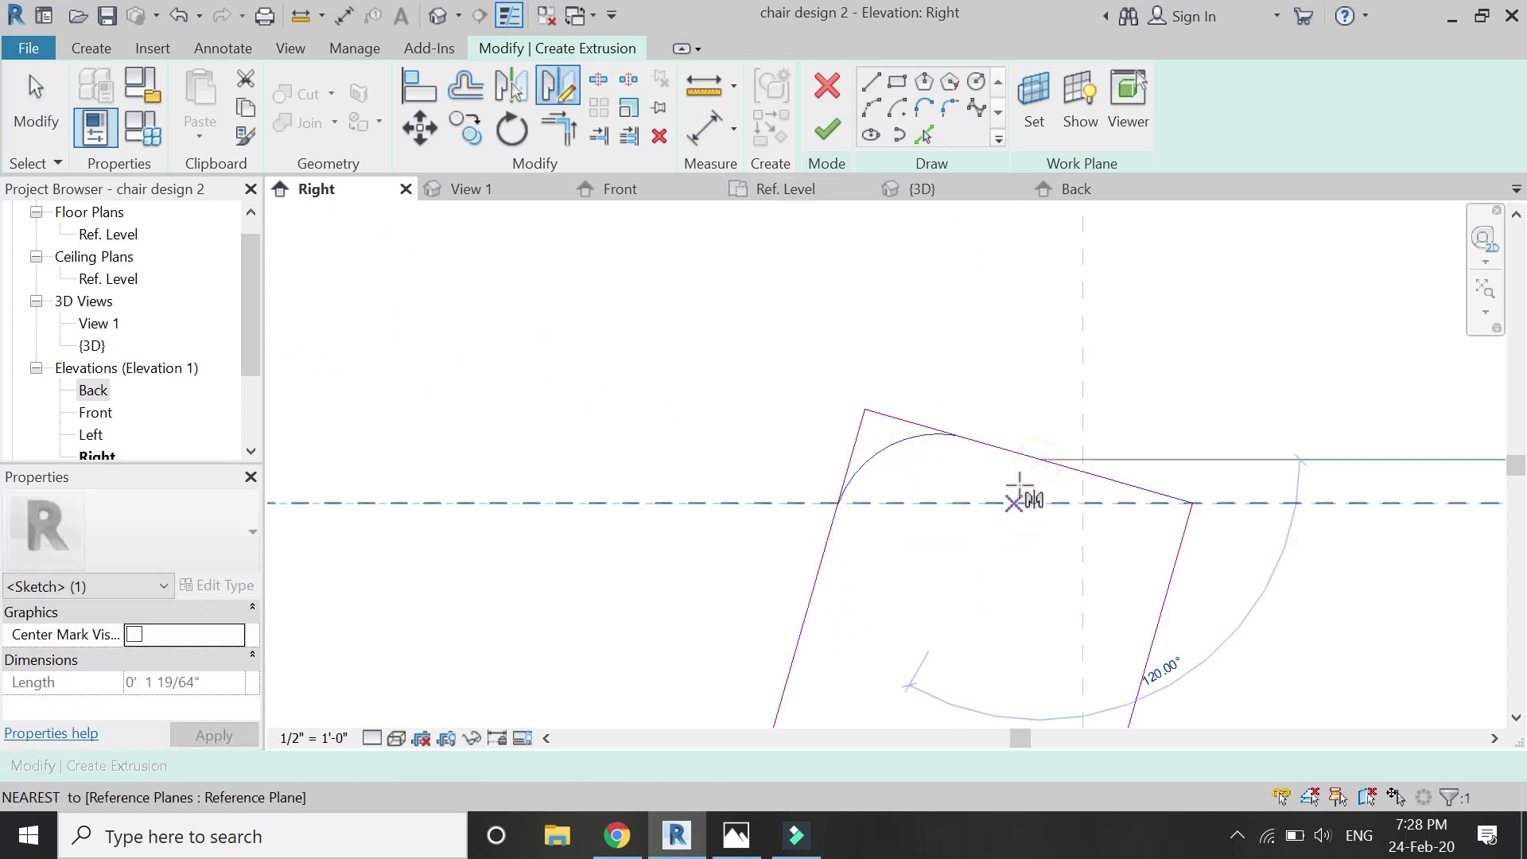
key("Escape")
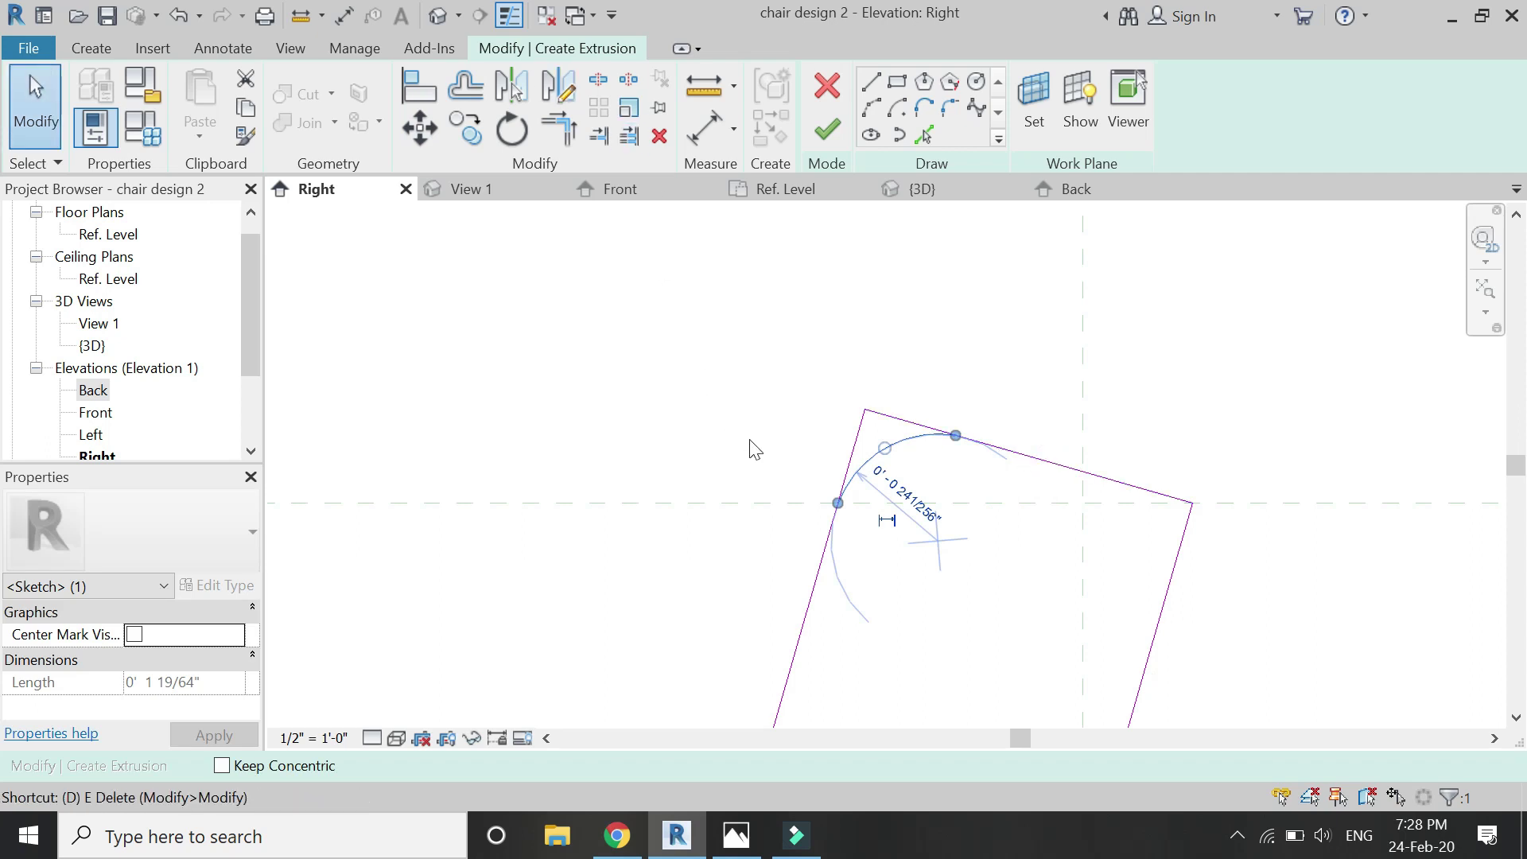
key("m")
left_click(1034, 458)
left_click(1008, 529)
left_click(984, 522)
Trim the sketch lines back to the corner arcs to close the rounded outline
key("t")
key("r")
left_click(830, 527)
left_click(1136, 513)
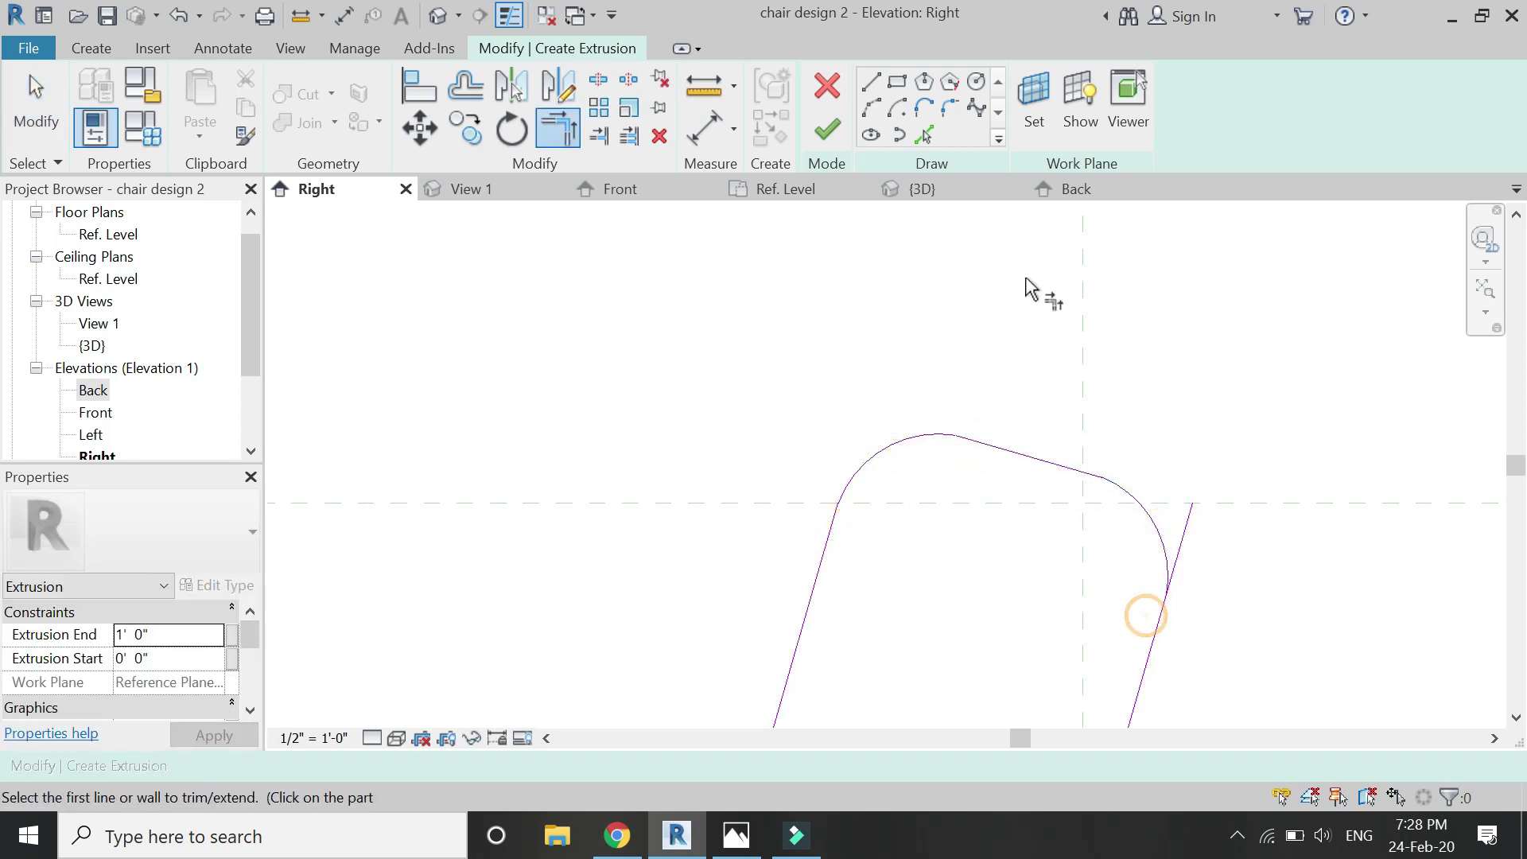
left_click(1166, 568)
scroll(1097, 379, "down", 3)
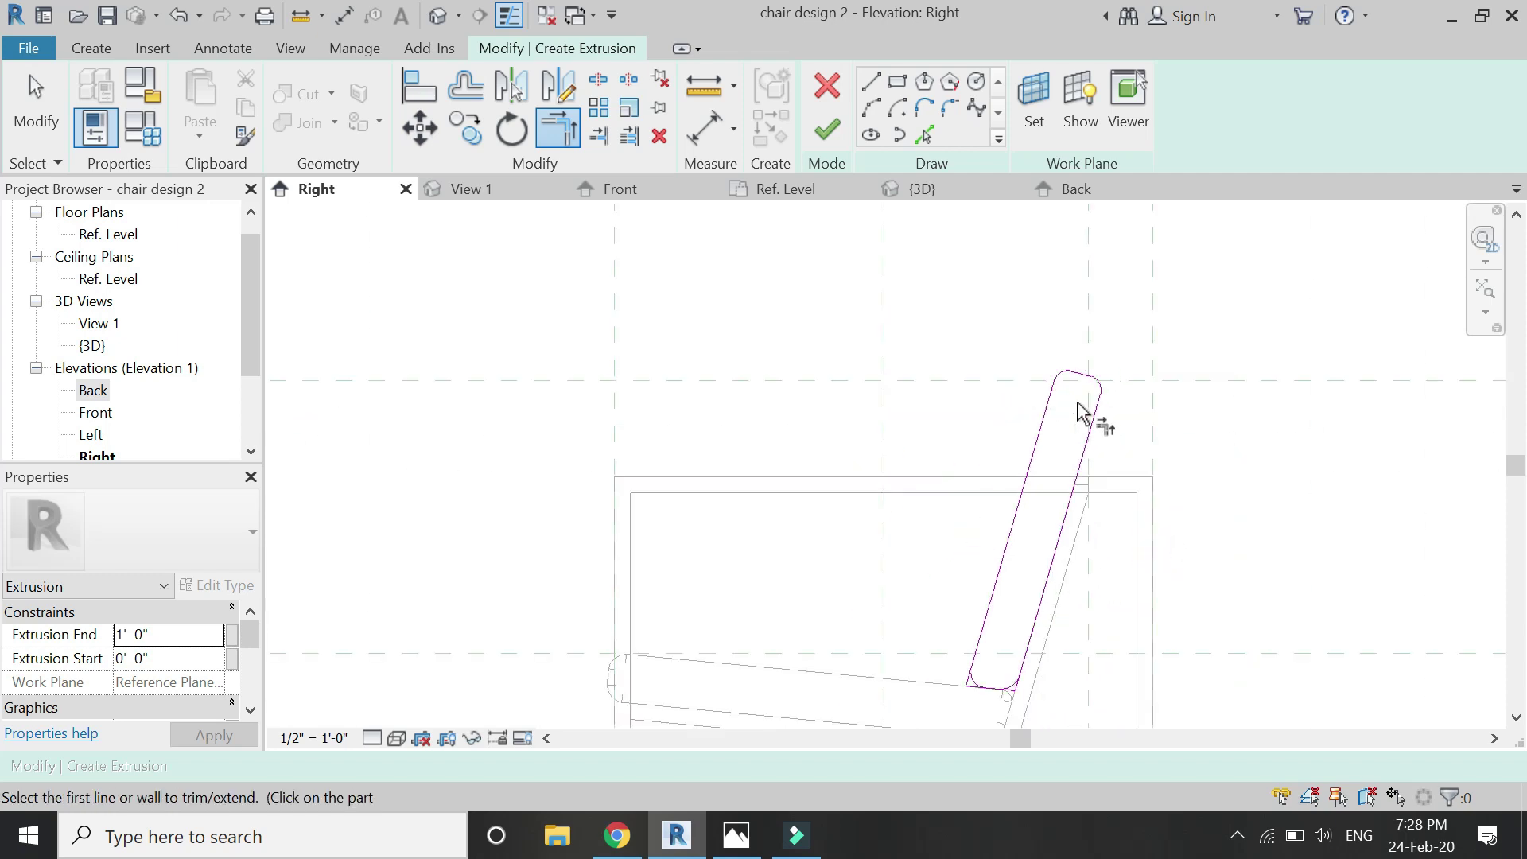
scroll(984, 658, "up", 4)
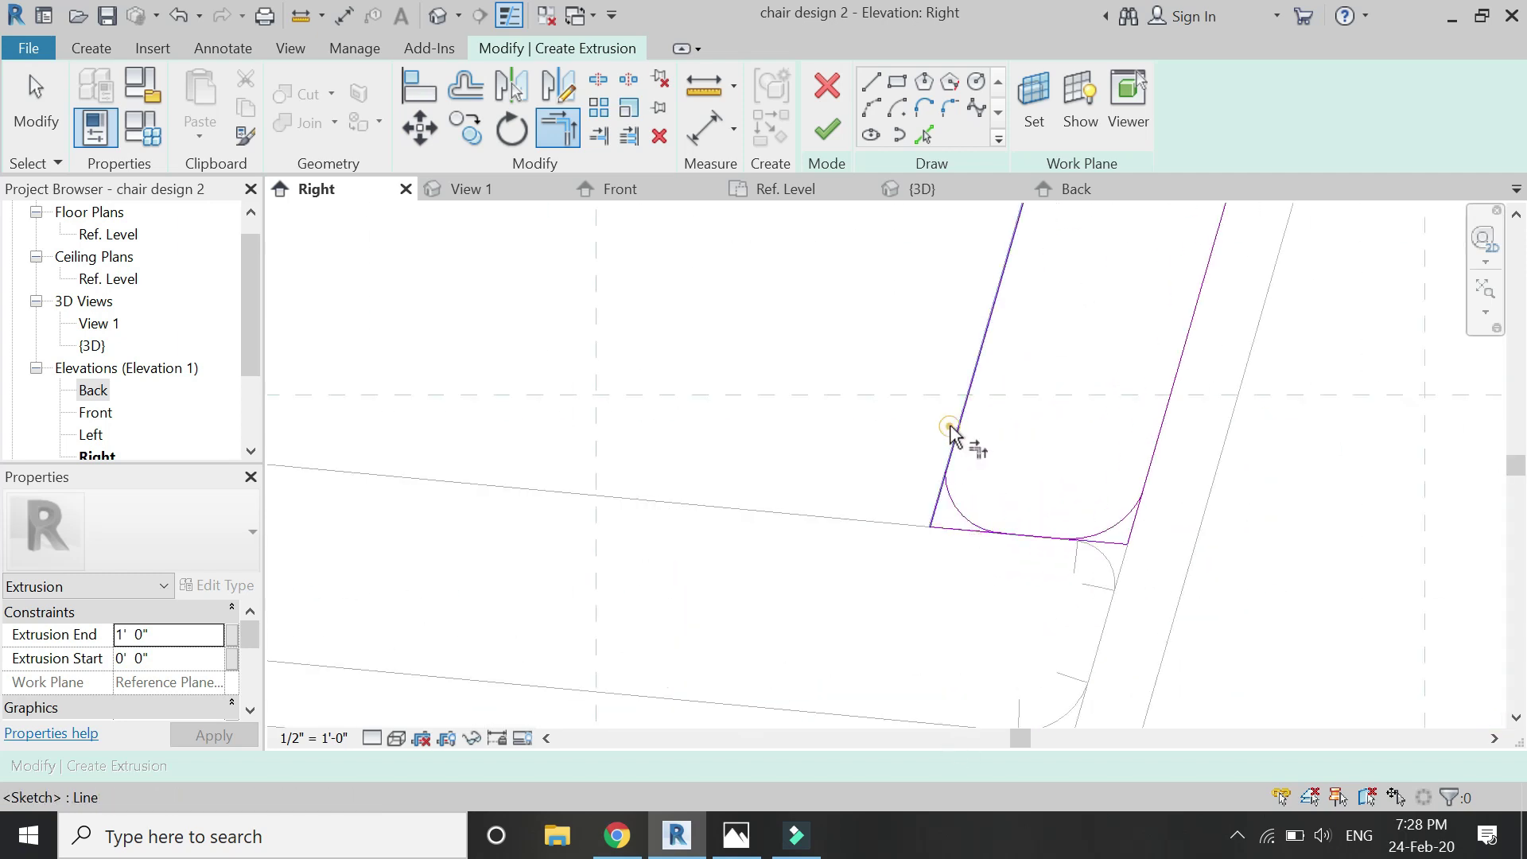
left_click(1033, 531)
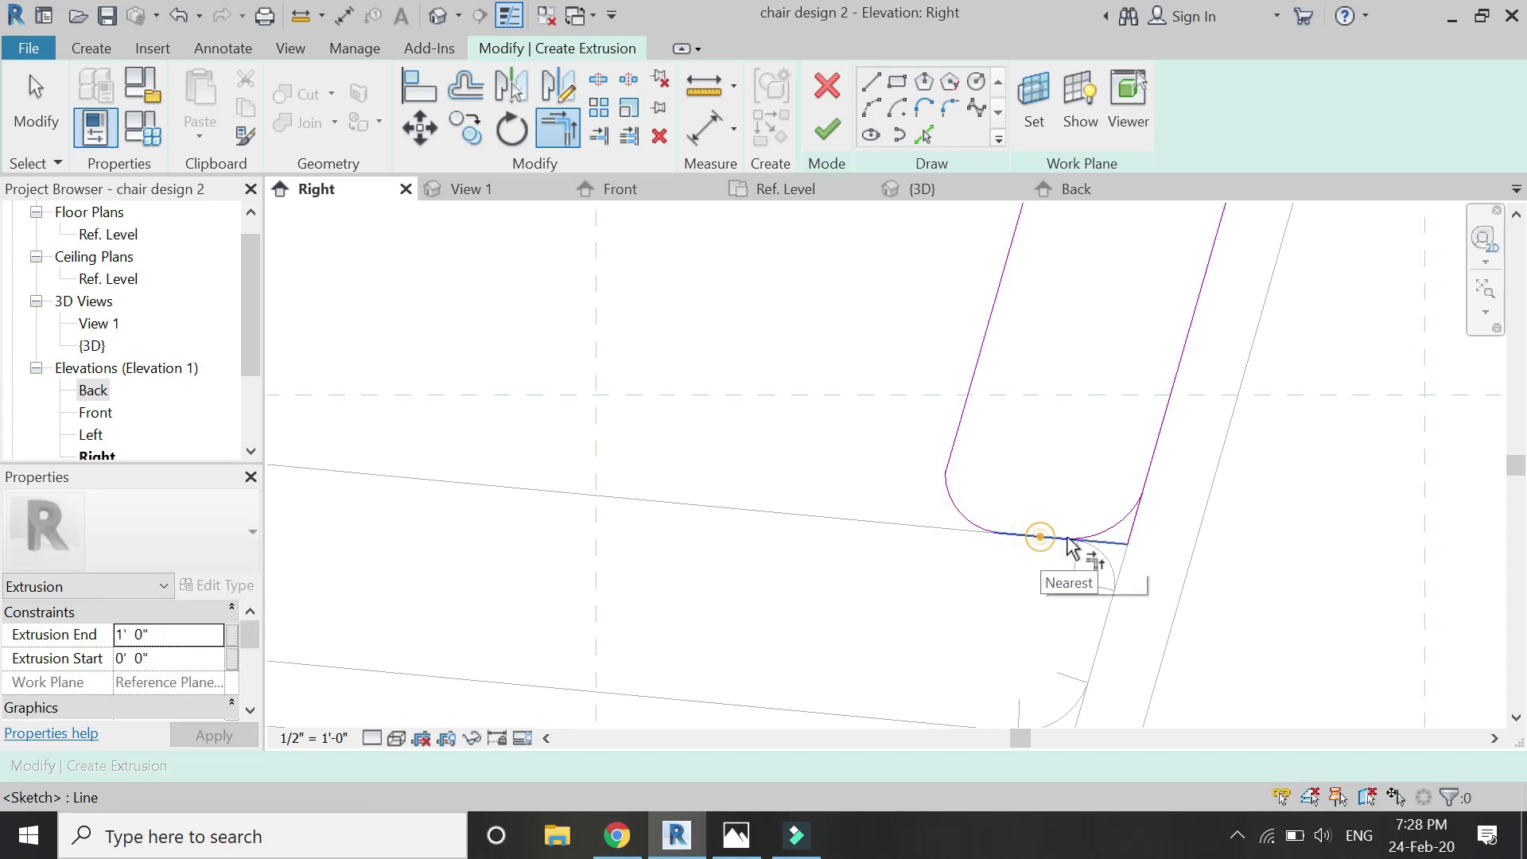
left_click(1146, 469)
scroll(986, 634, "down", 4)
key("Escape")
Finish the extrusion and stretch it in Ref. Level from -1' 2" to 1' 2"
left_click(827, 129)
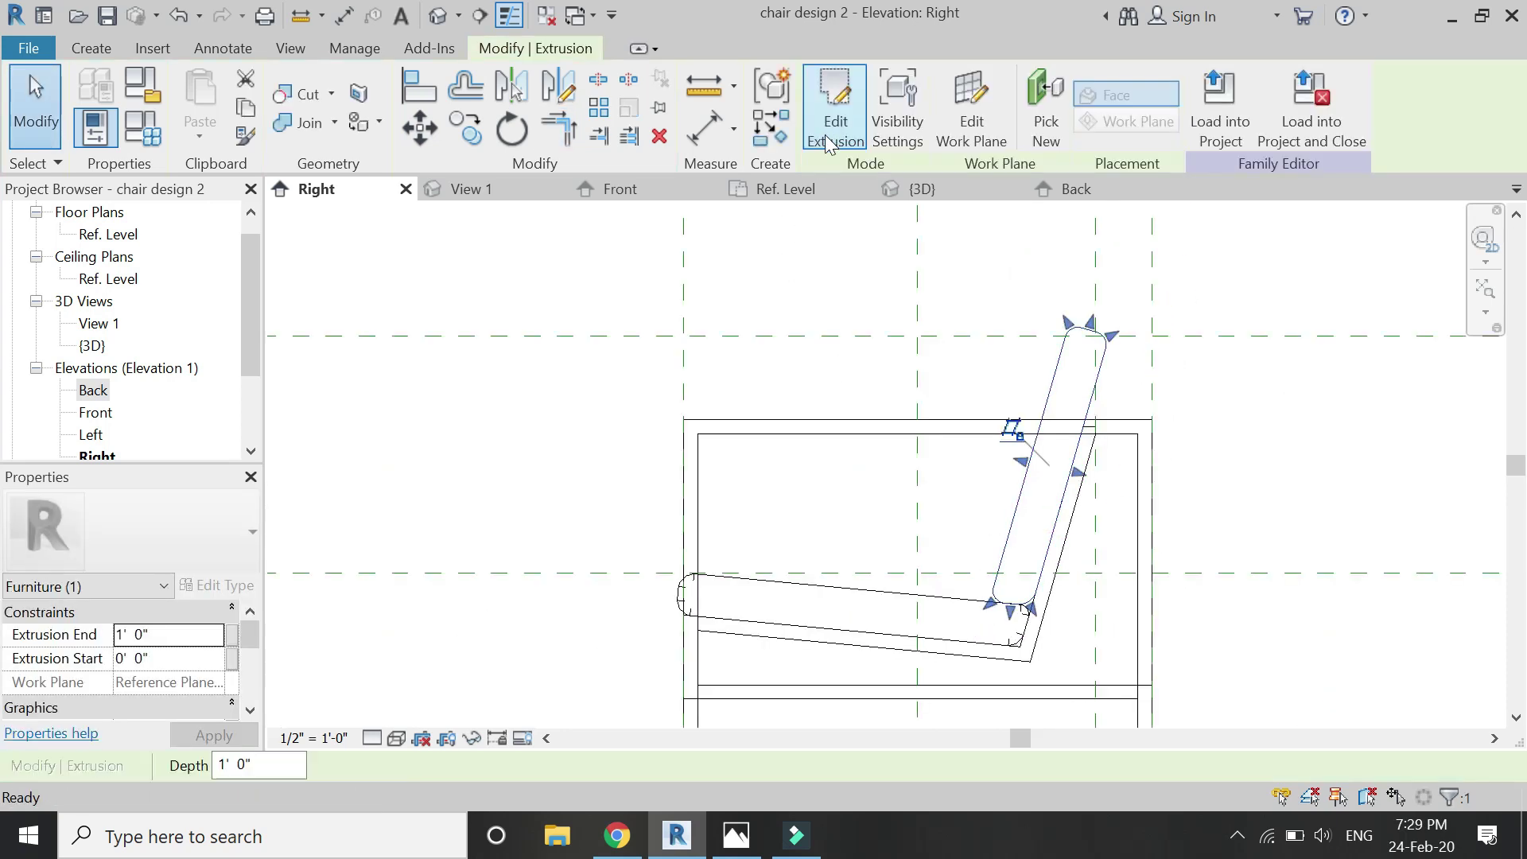
left_click(807, 195)
scroll(760, 364, "up", 4)
left_click_drag(981, 470, 705, 471)
left_click_drag(1245, 472, 1284, 473)
left_click(1031, 349)
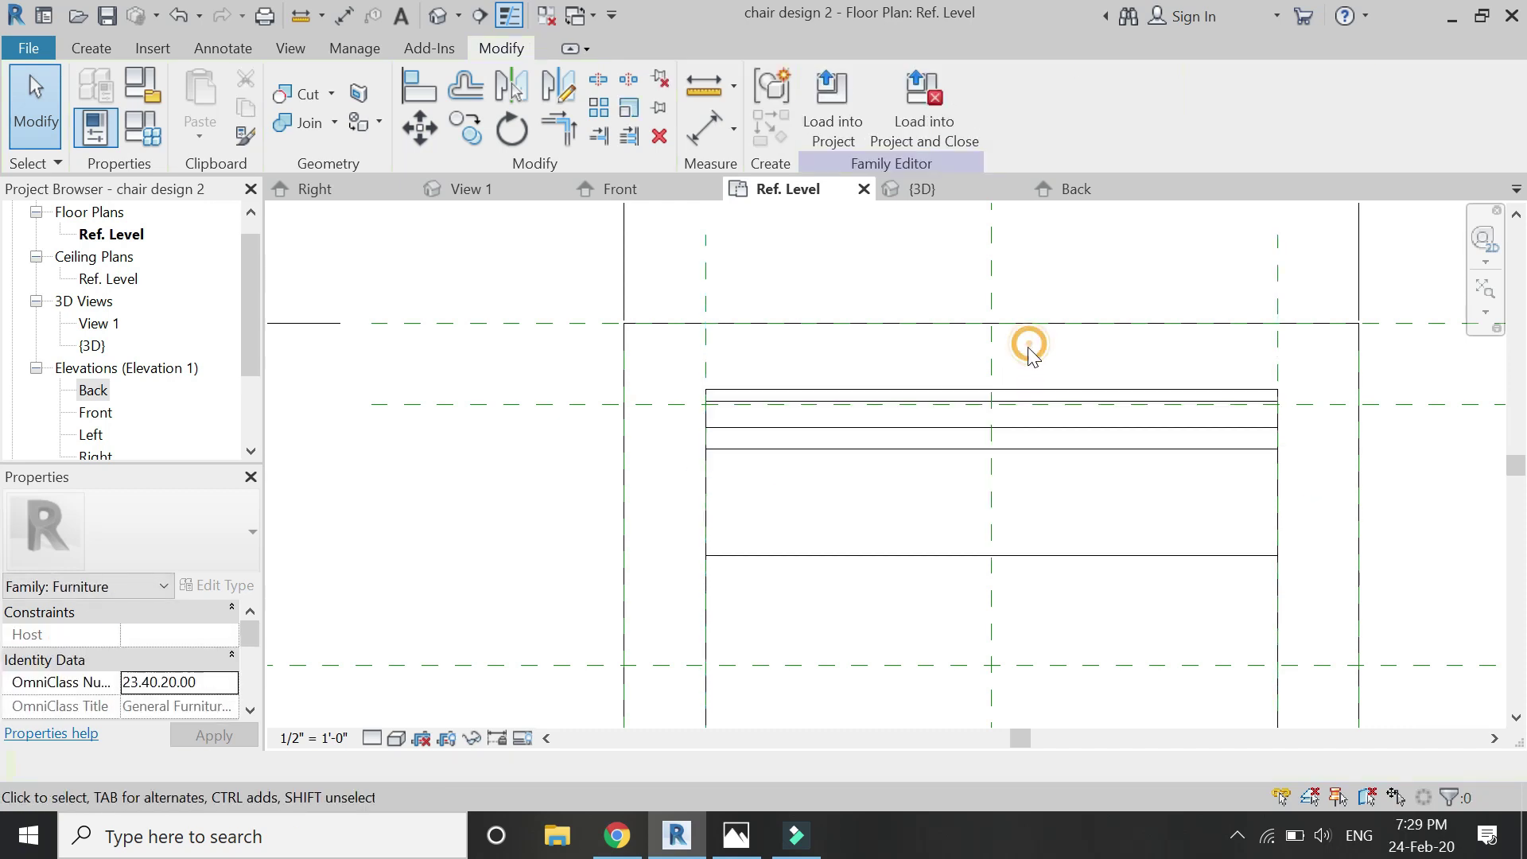
Check the whole chair in 3D, then return to the Right elevation
left_click(923, 193)
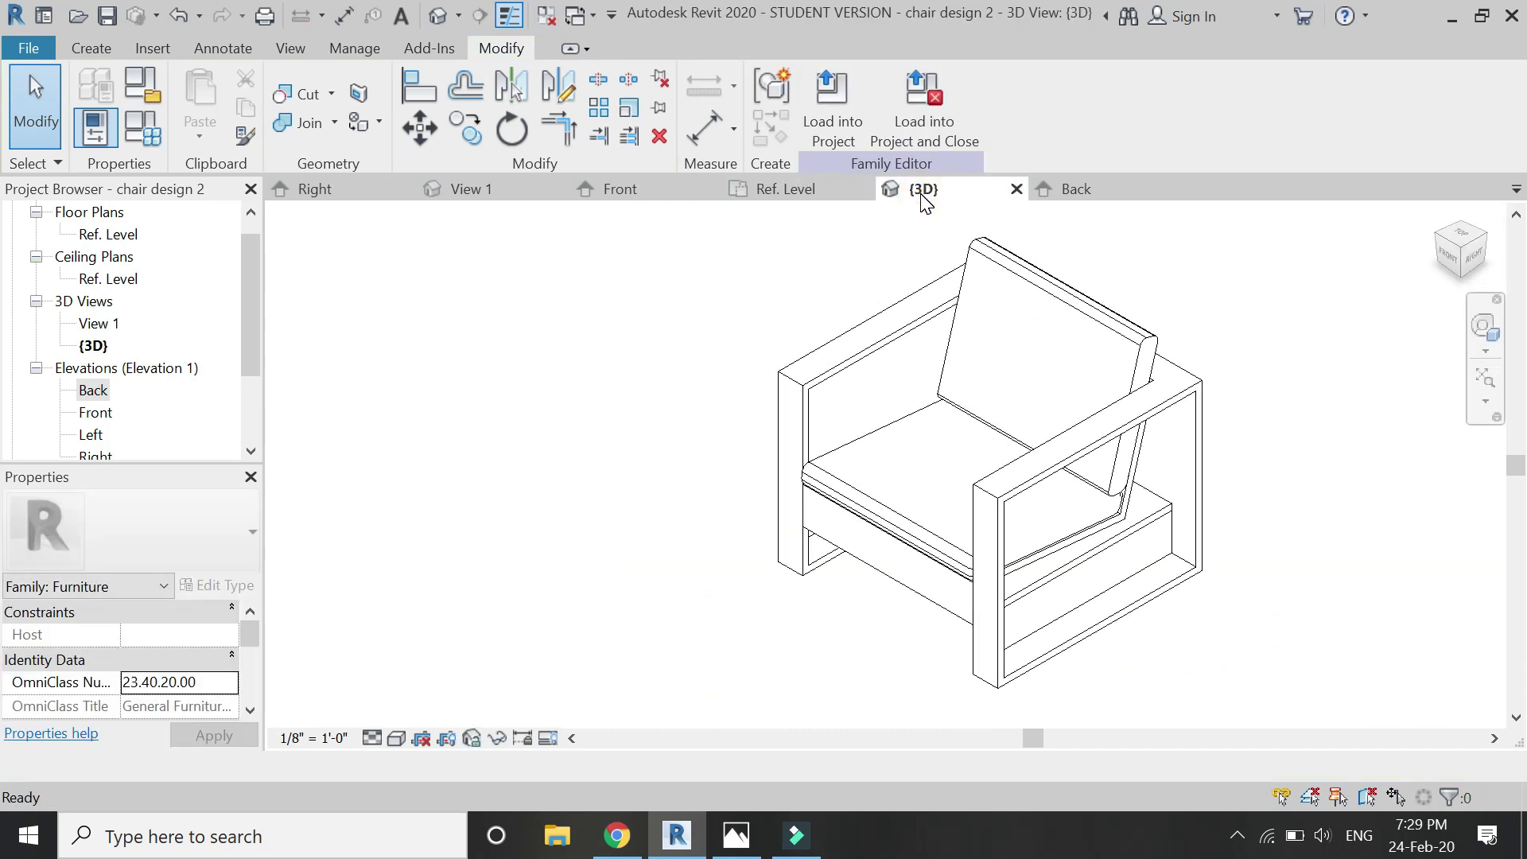
left_click(346, 195)
scroll(1118, 556, "up", 2)
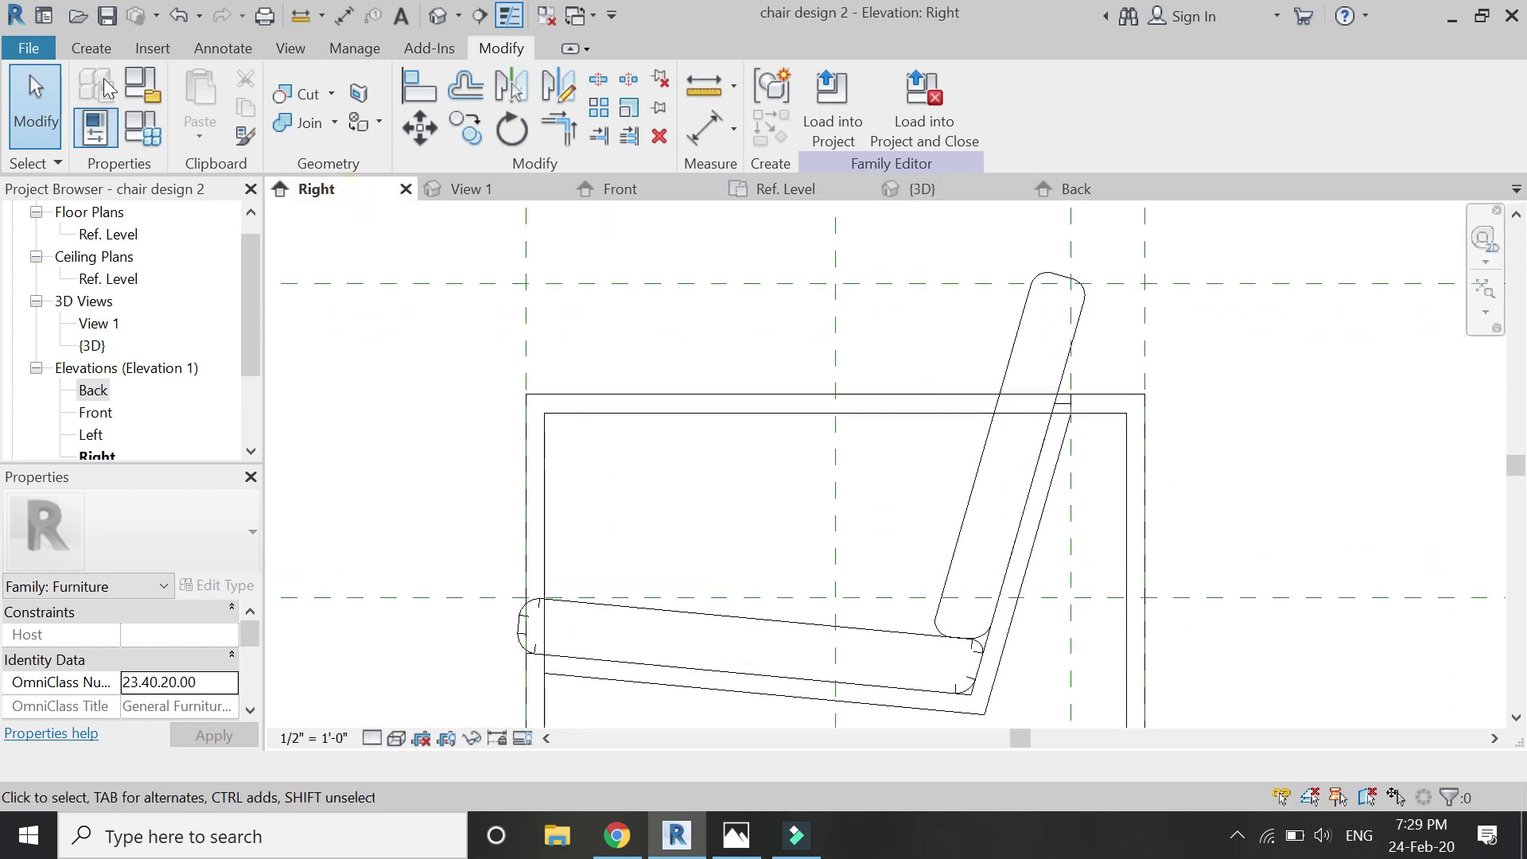
left_click(92, 49)
Start a void sweep path sketch with the backrest extrusion as its work plane
left_click(366, 140)
left_click(341, 318)
left_click(1064, 99)
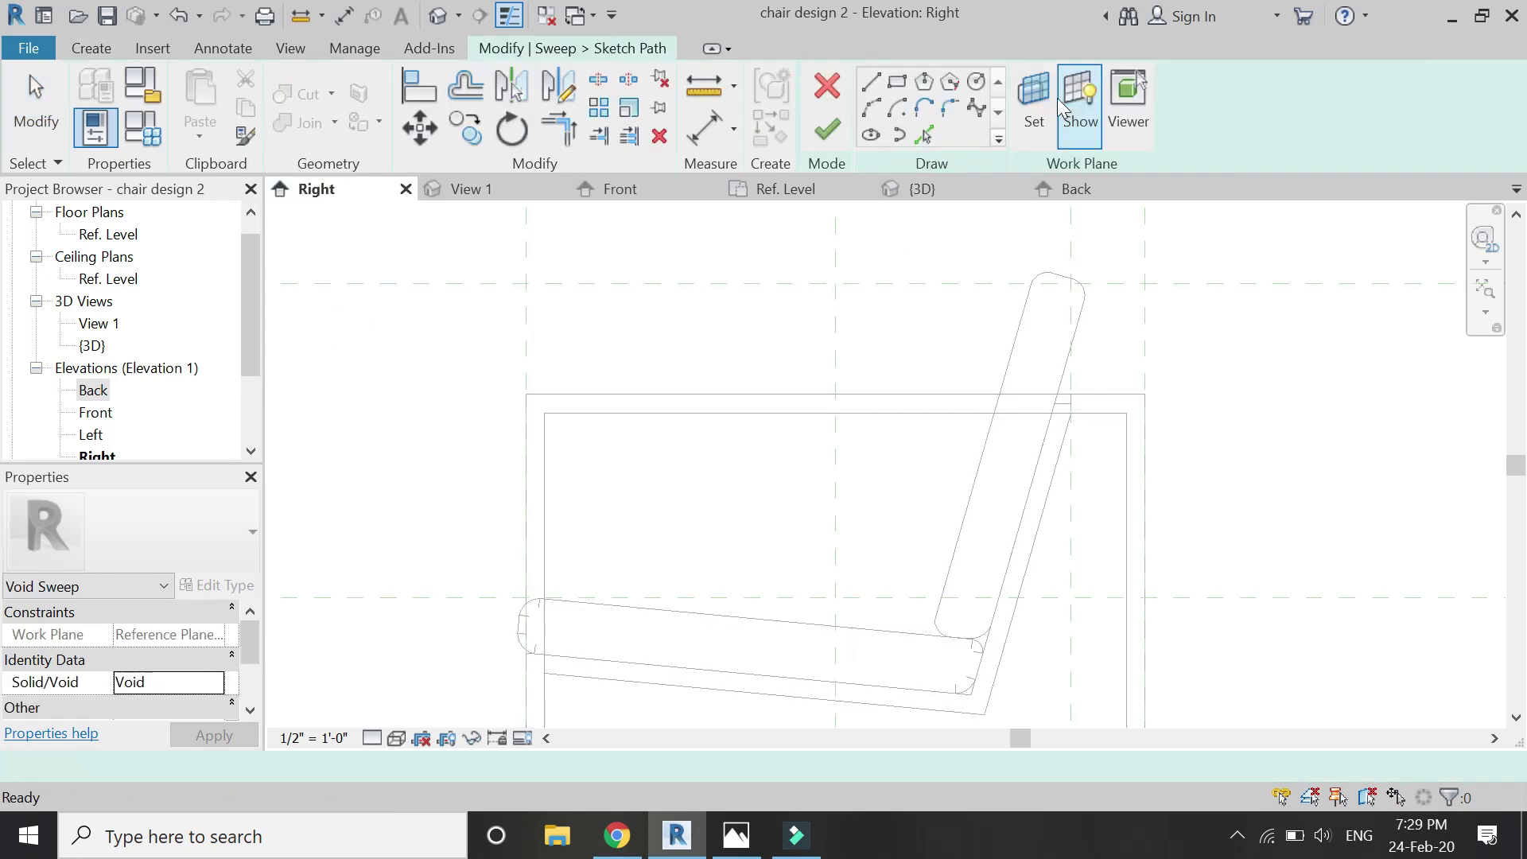
left_click(1034, 101)
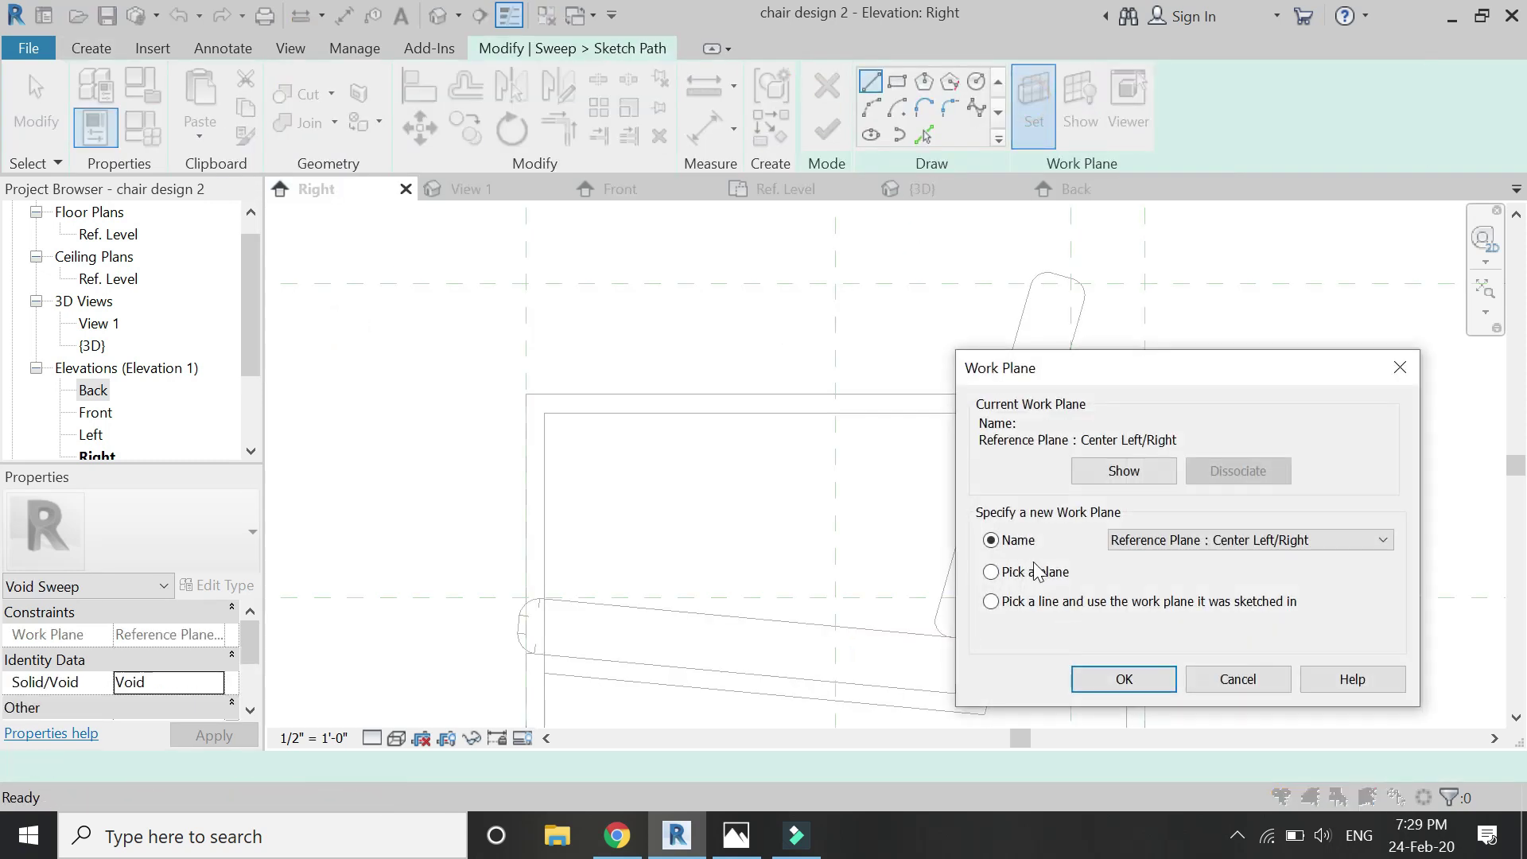
left_click(1122, 680)
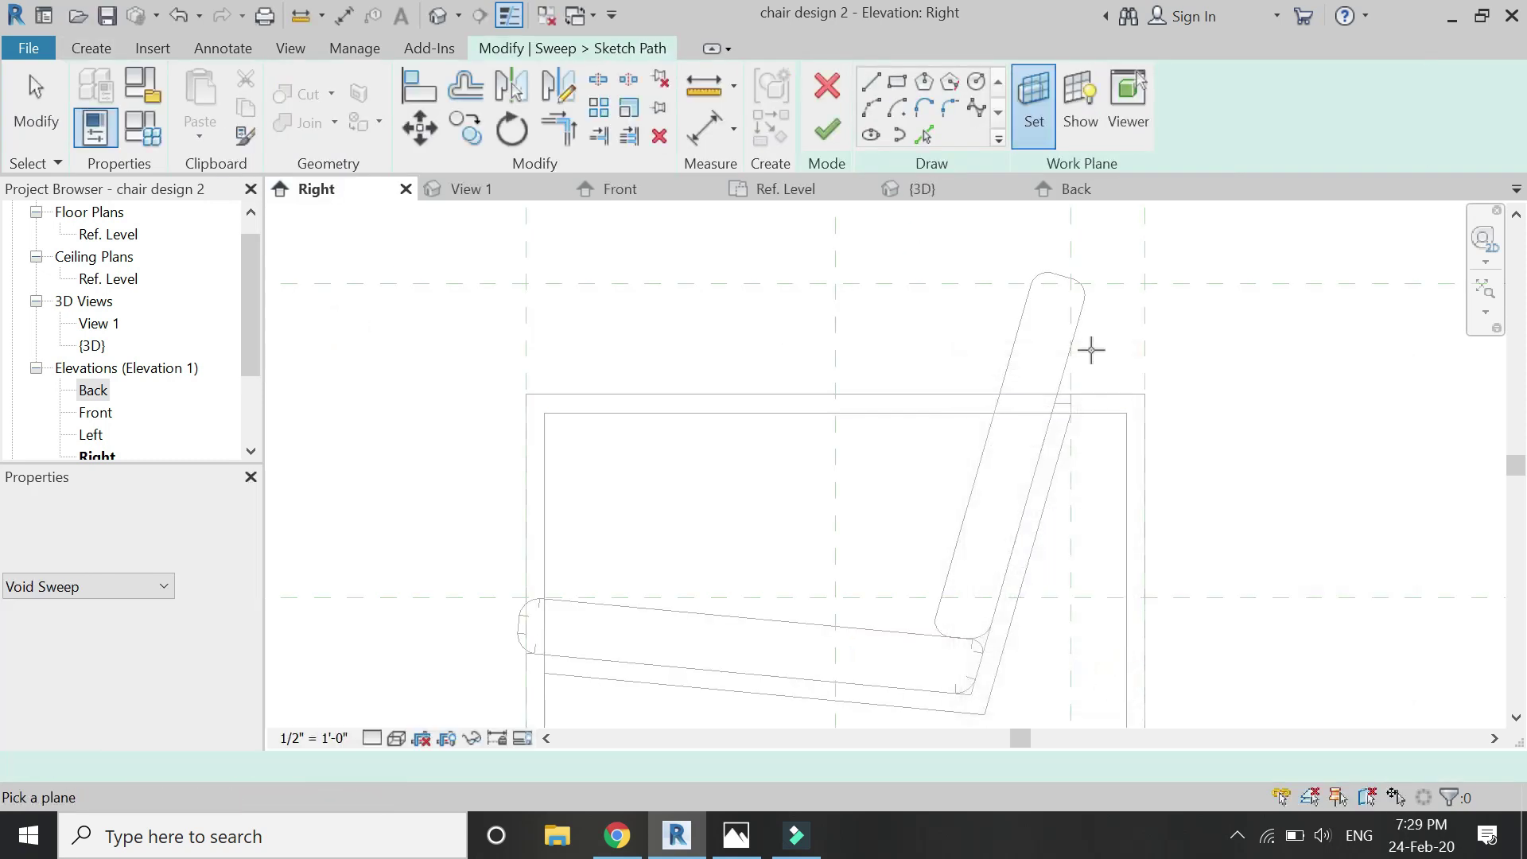
left_click(1031, 303)
key("Escape")
Pick the cushion's left, top, corner-arc and bottom edges as the sweep path and finish it
key("p")
key("l")
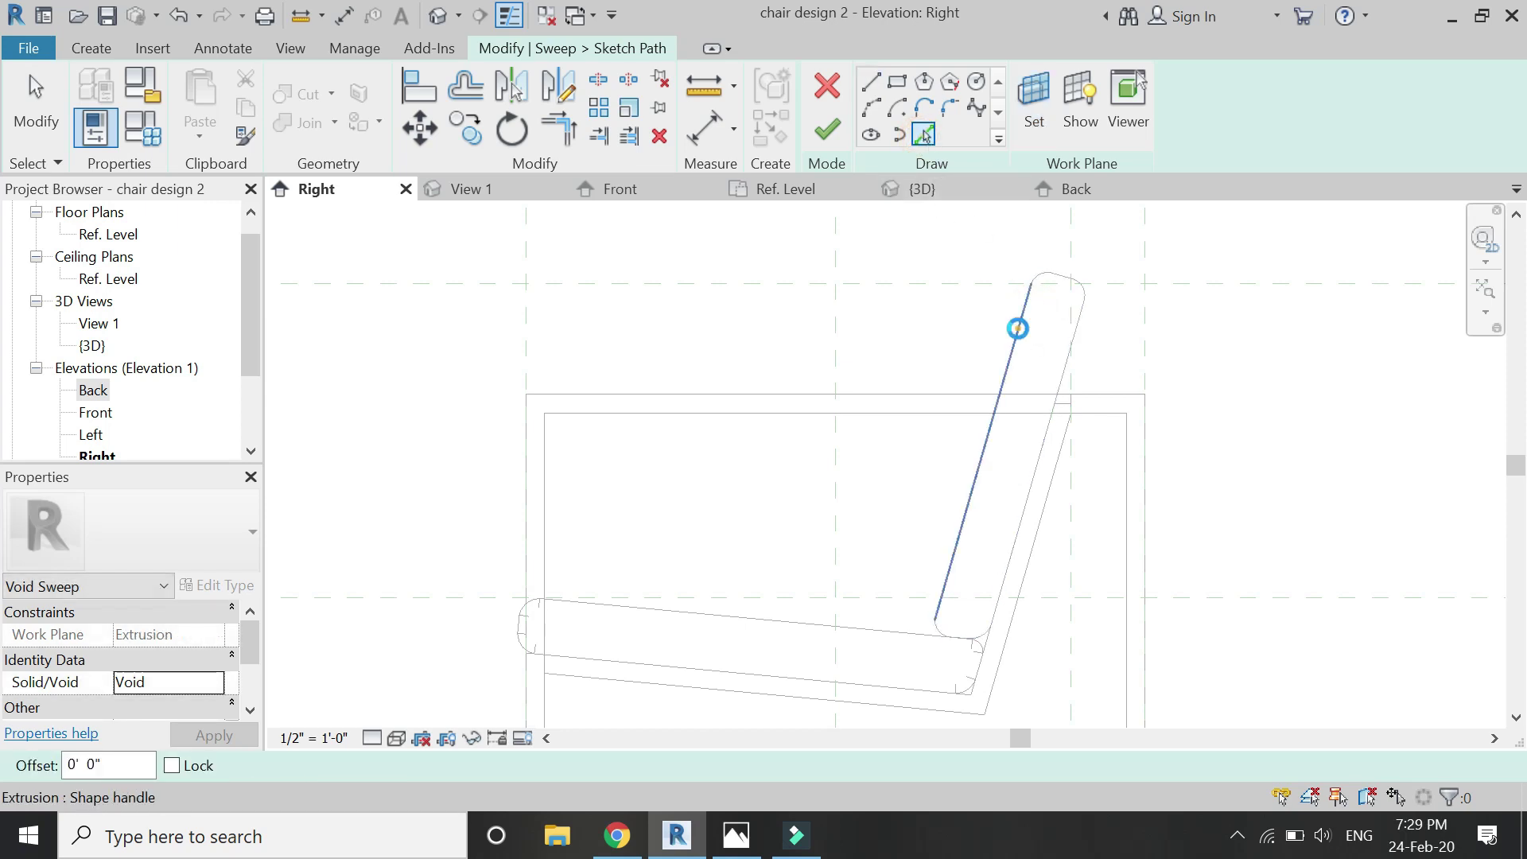
left_click(1019, 331)
scroll(1086, 318, "up", 3)
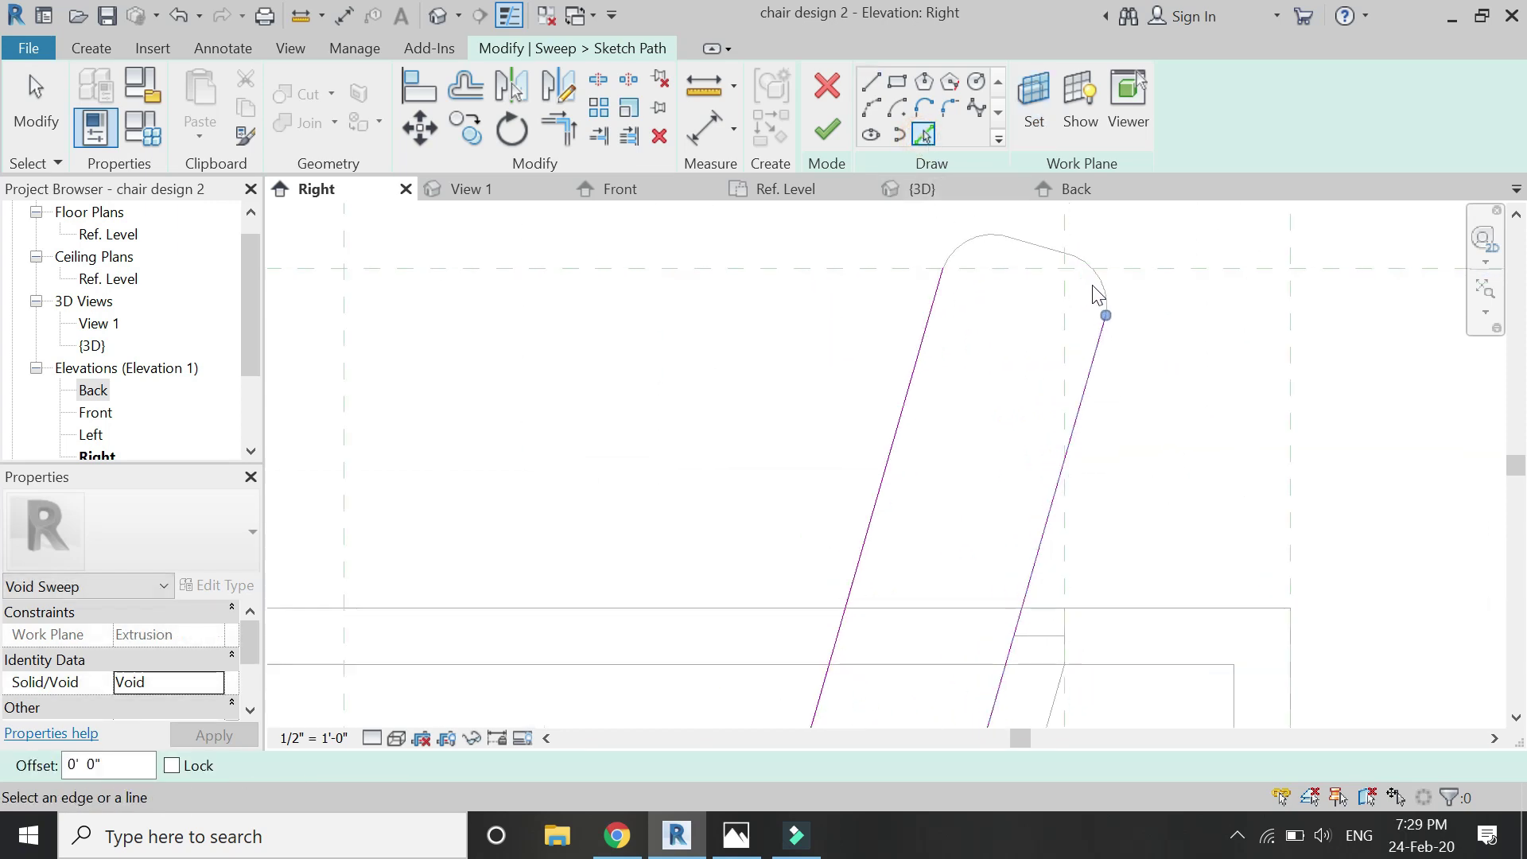
left_click(1091, 272)
left_click(1031, 248)
left_click(990, 251)
scroll(948, 301, "down", 3)
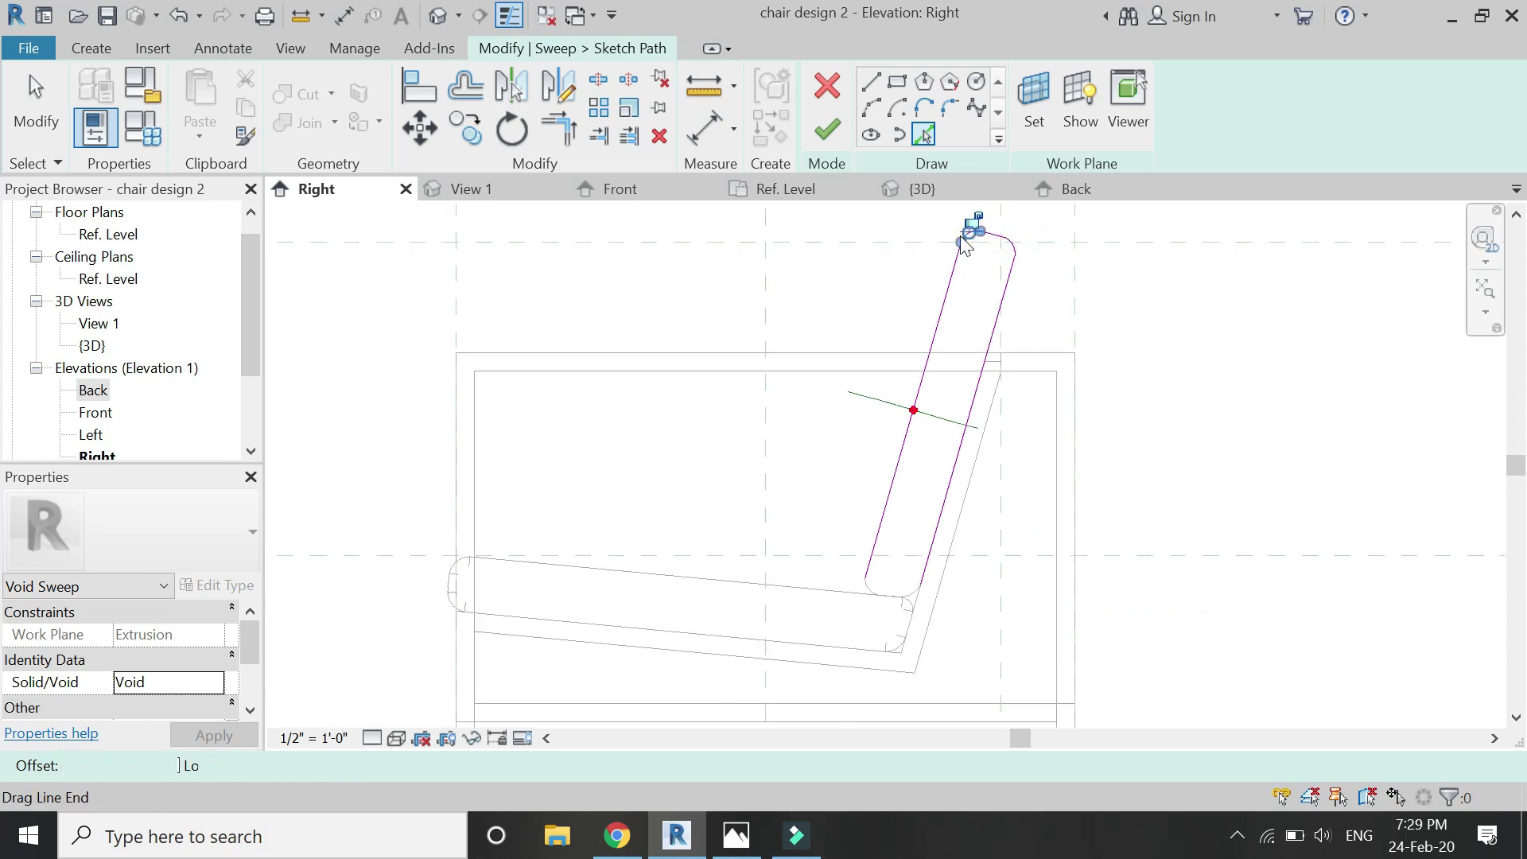
scroll(869, 628, "up", 3)
left_click(963, 607)
scroll(1006, 596, "down", 4)
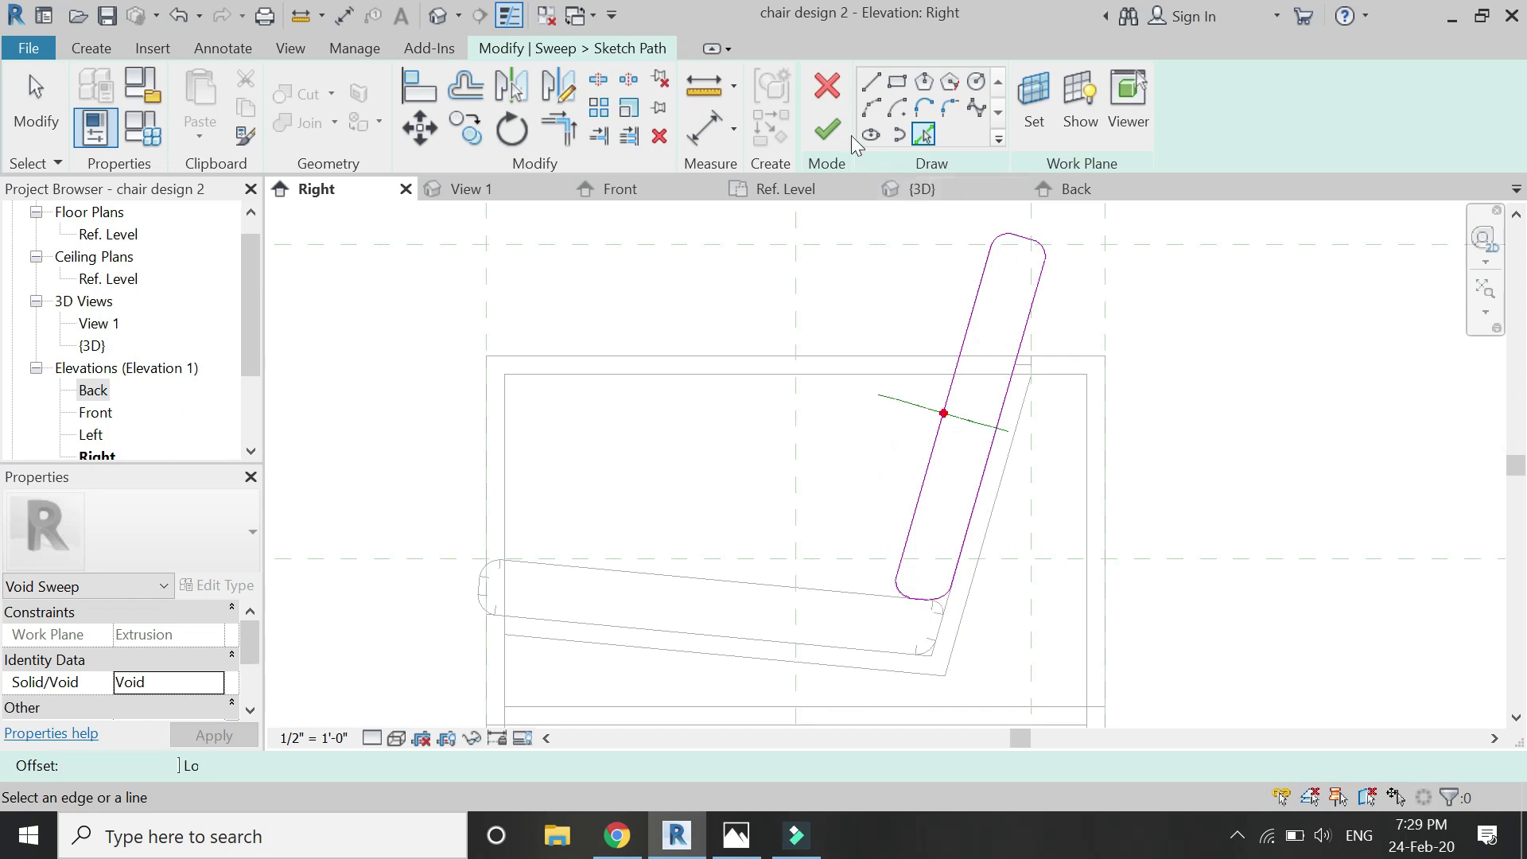
left_click(828, 130)
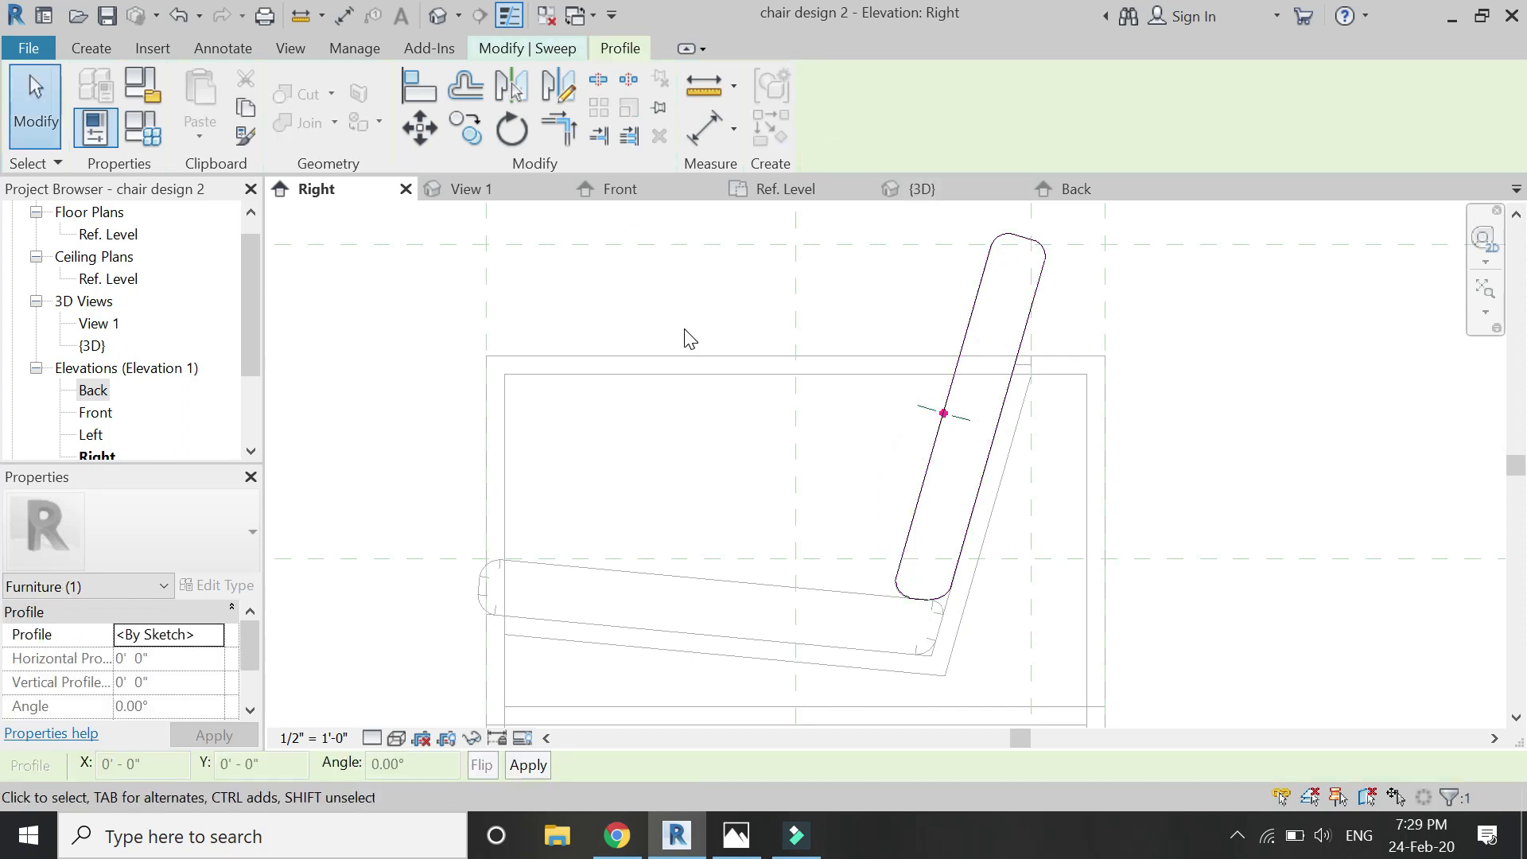
left_click(787, 189)
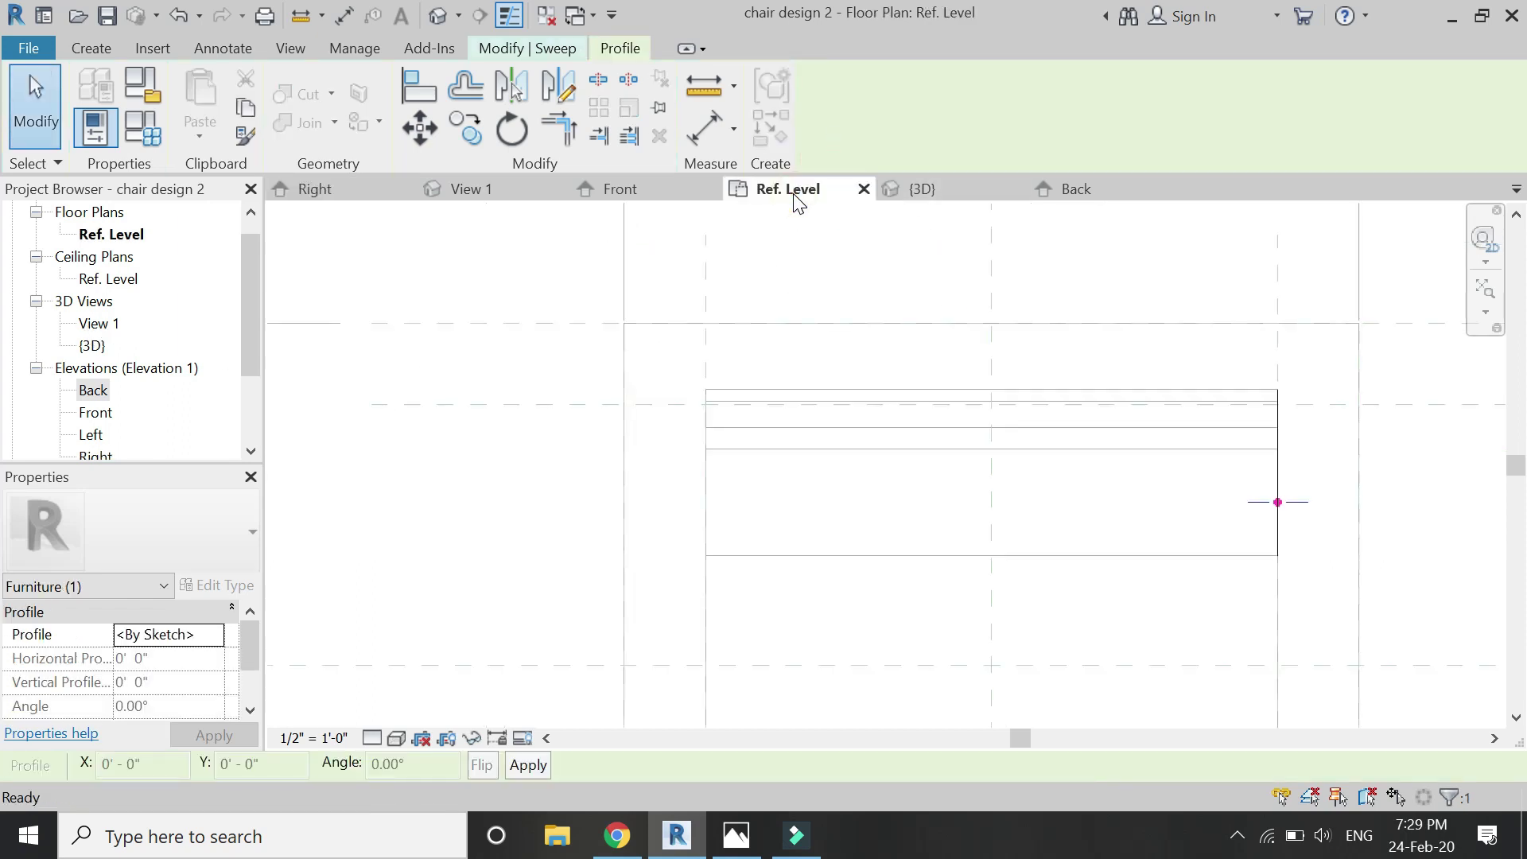
Edit the sweep profile and draw two 1/2" lines from the reference plane crossing
left_click(619, 48)
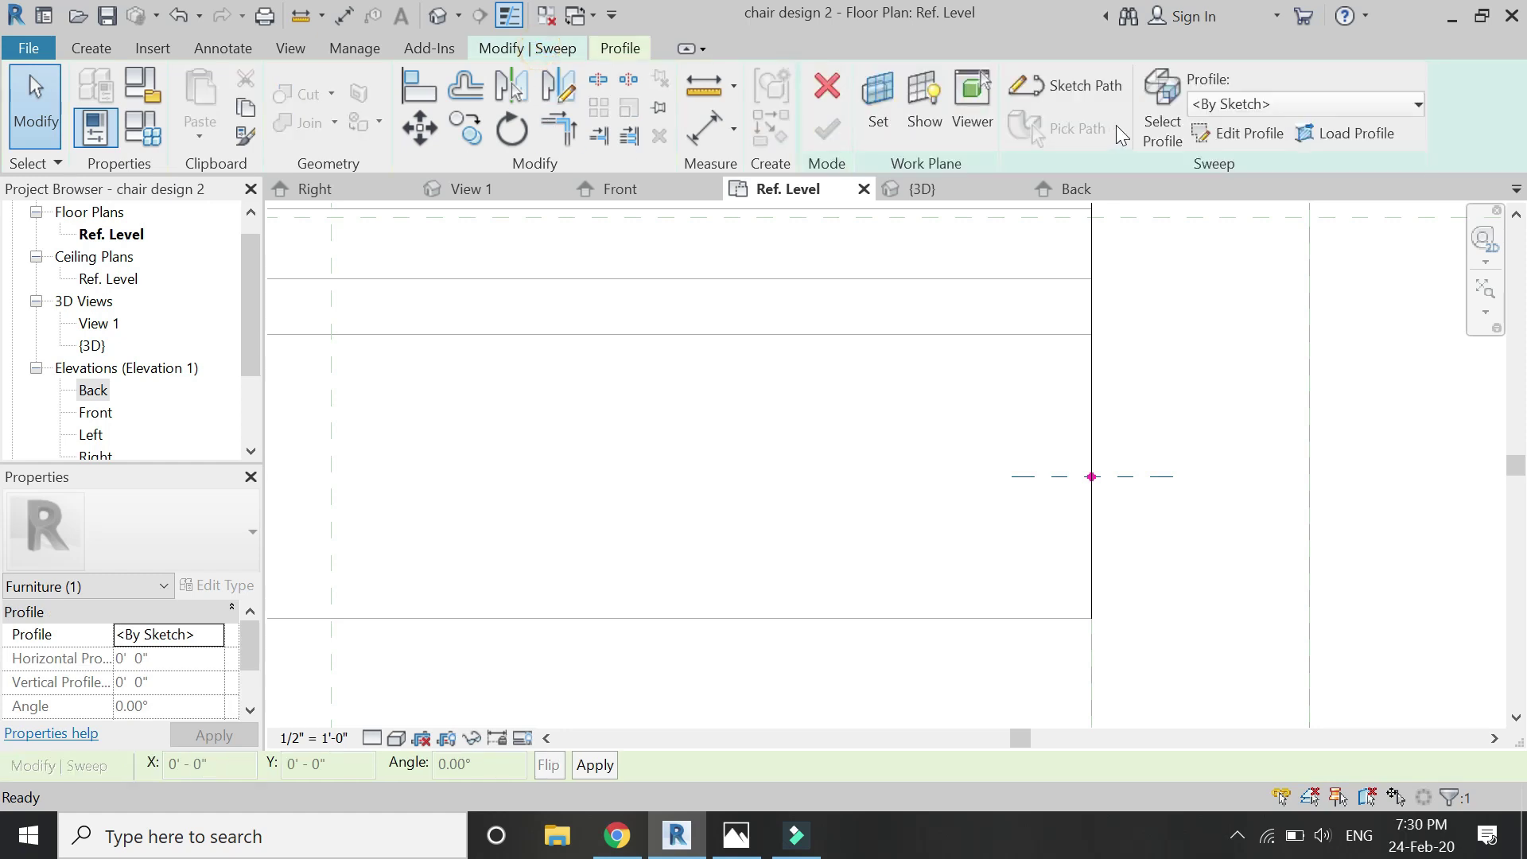
left_click(1219, 135)
scroll(1078, 449, "up", 2)
left_click(1092, 485)
type("1")
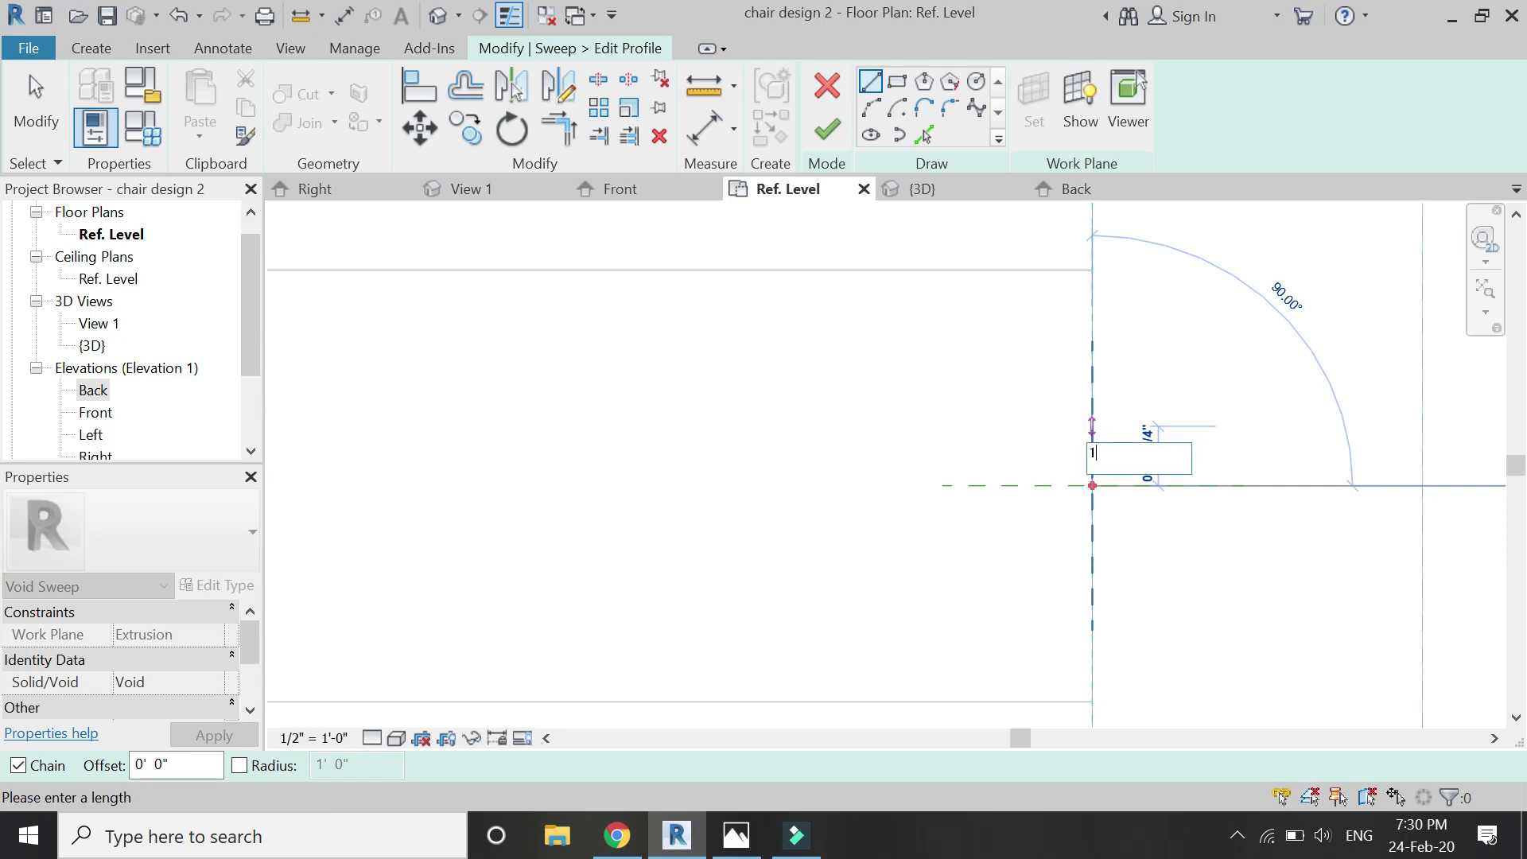
type("/2\"")
key("Return")
scroll(1092, 481, "up", 4)
type("1/2")
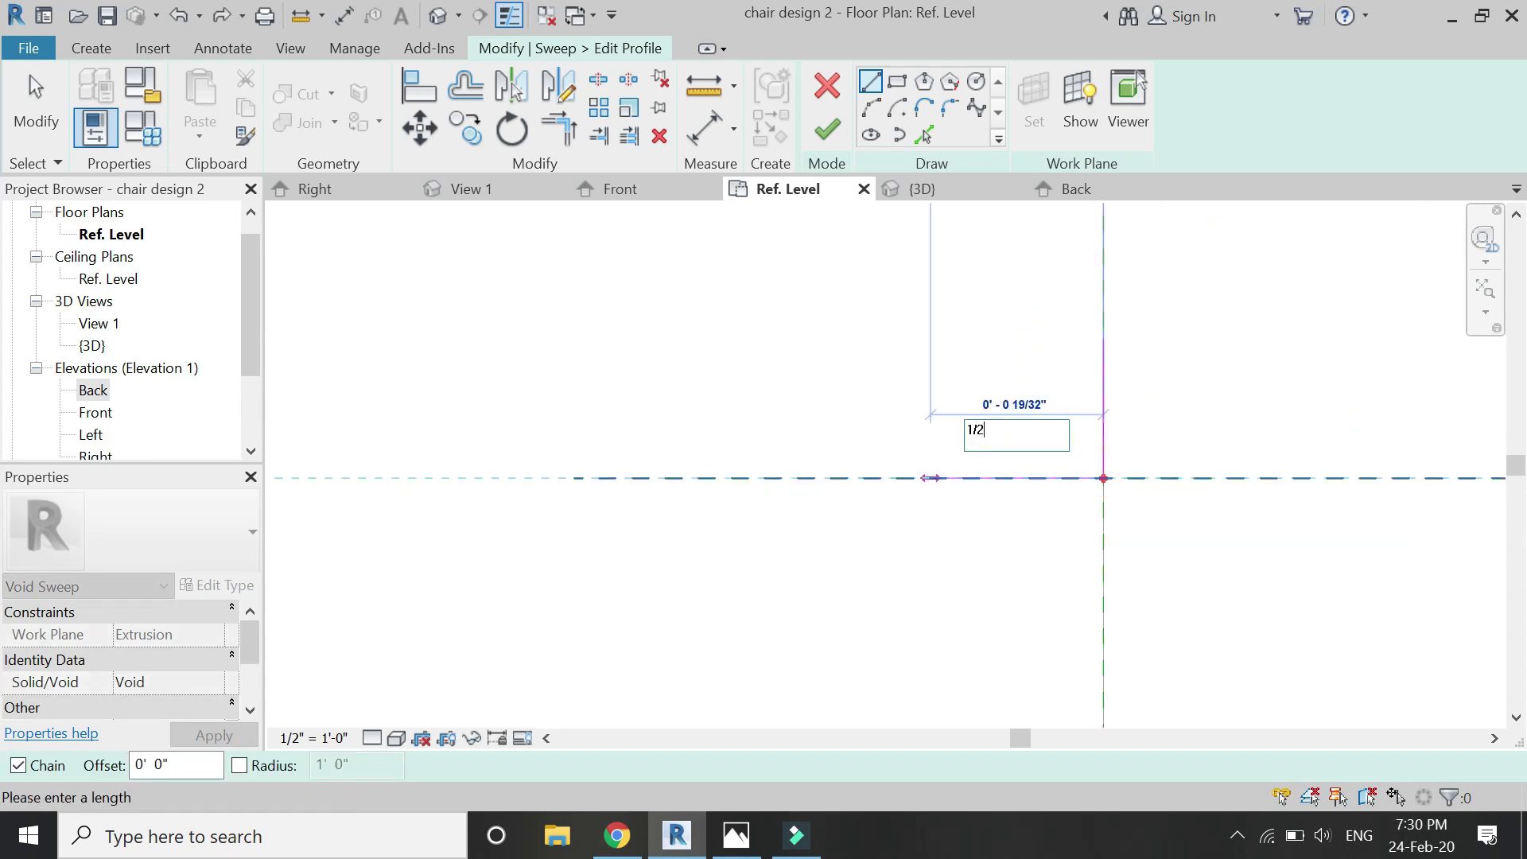
key("Return")
key("Escape")
Draw a start-end-radius arc joining the line ends to form the quarter-round profile
left_click(873, 106)
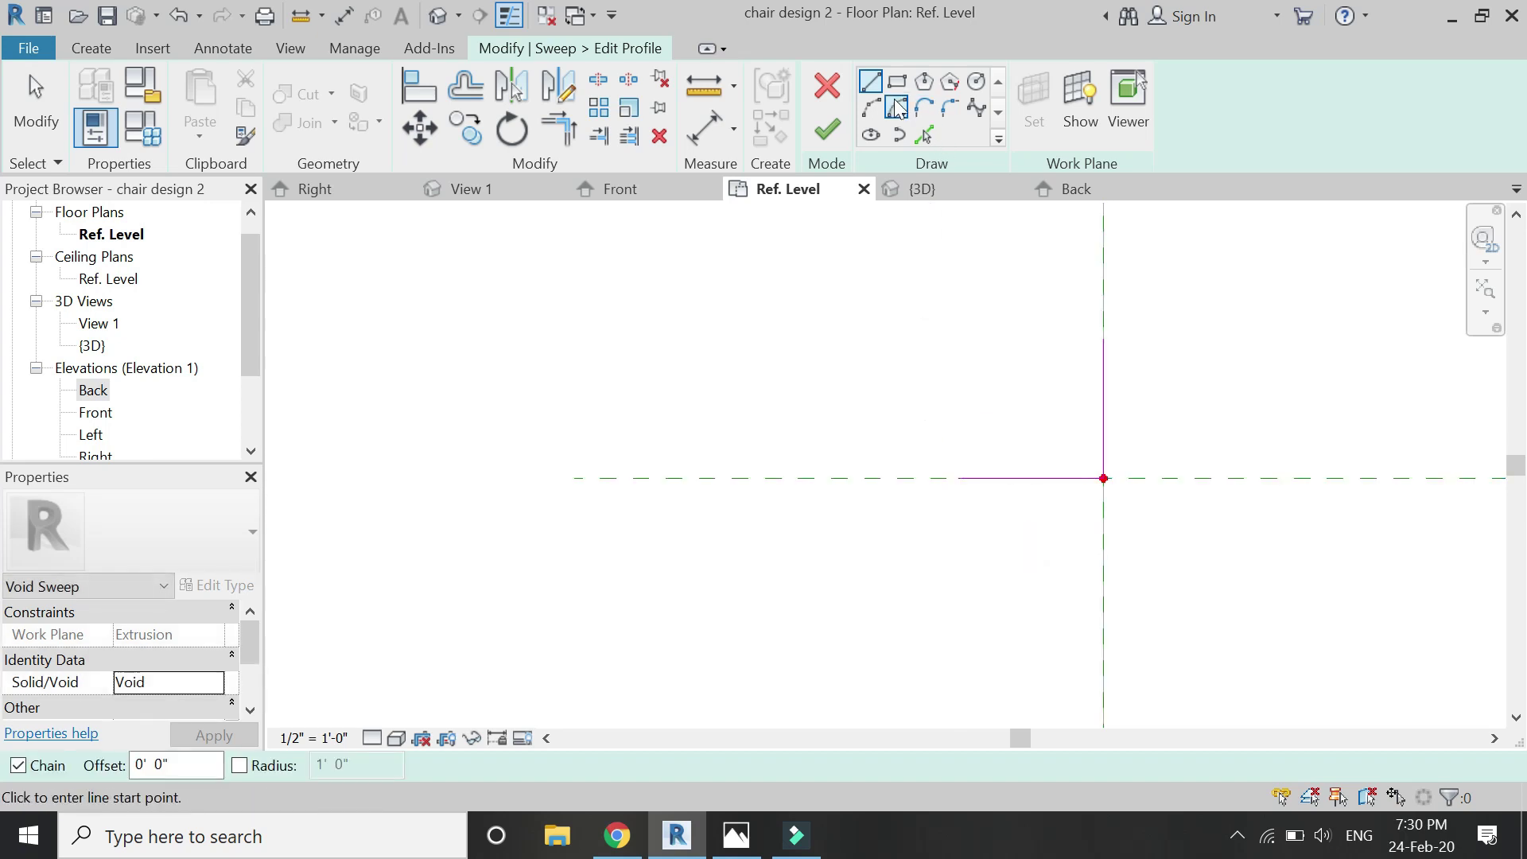
left_click(1103, 340)
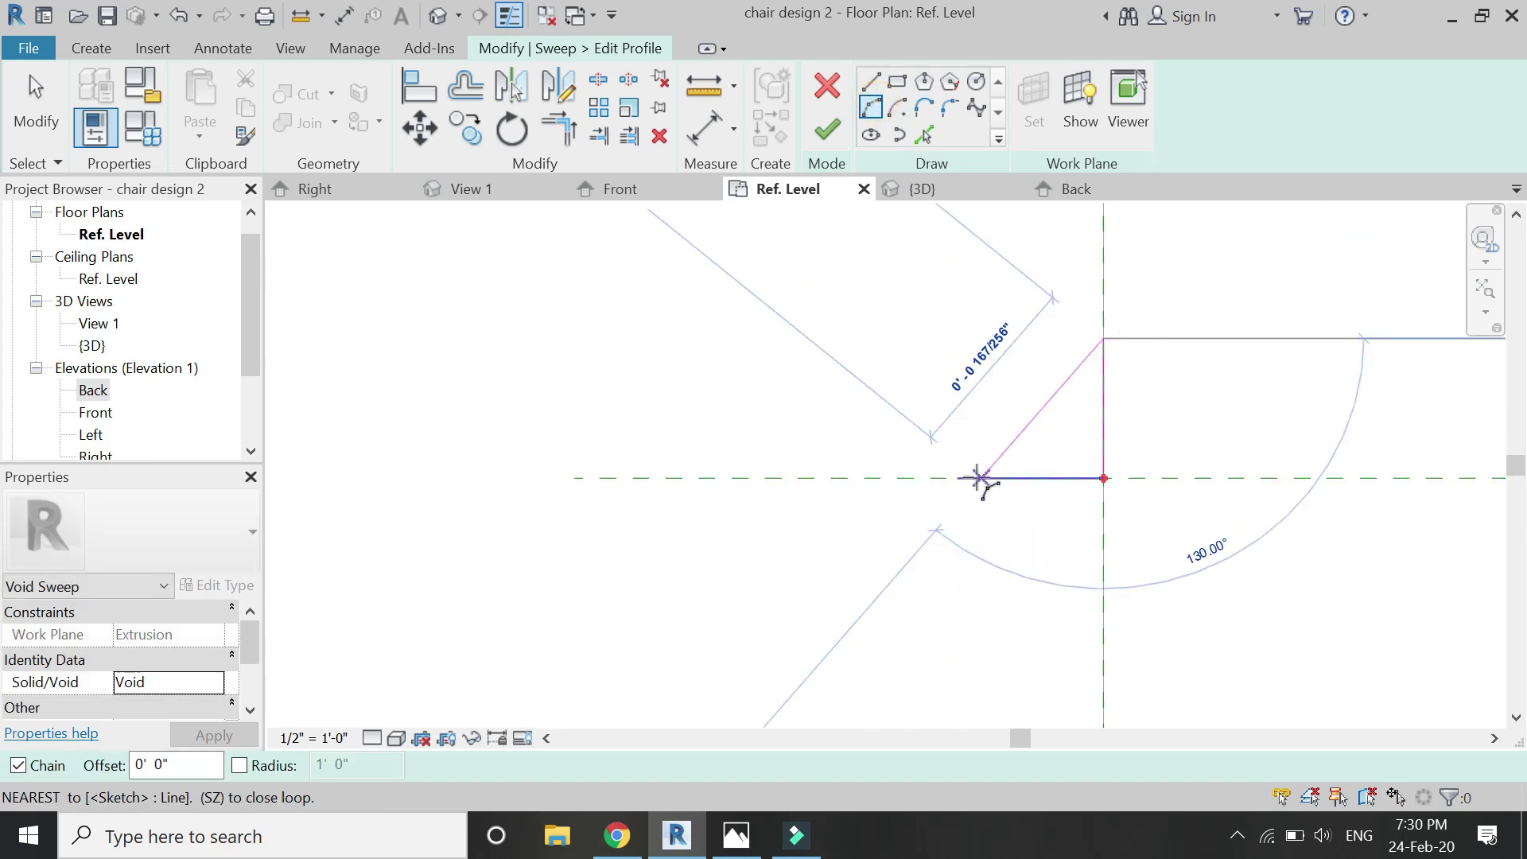
left_click(964, 477)
left_click(1059, 434)
scroll(1039, 412, "down", 5)
key("Escape")
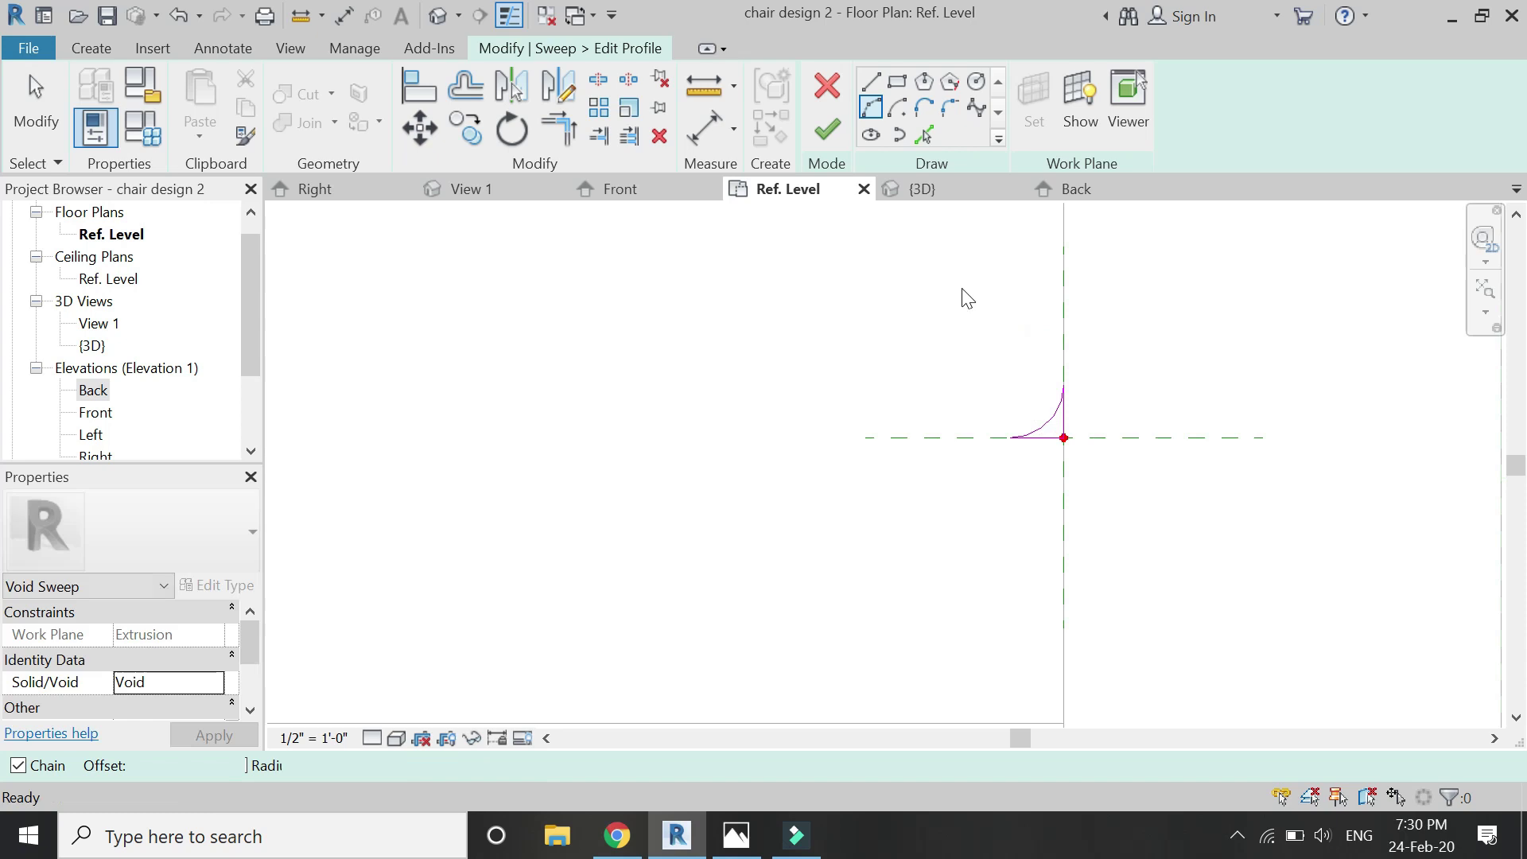
key("Escape")
scroll(1067, 427, "up", 2)
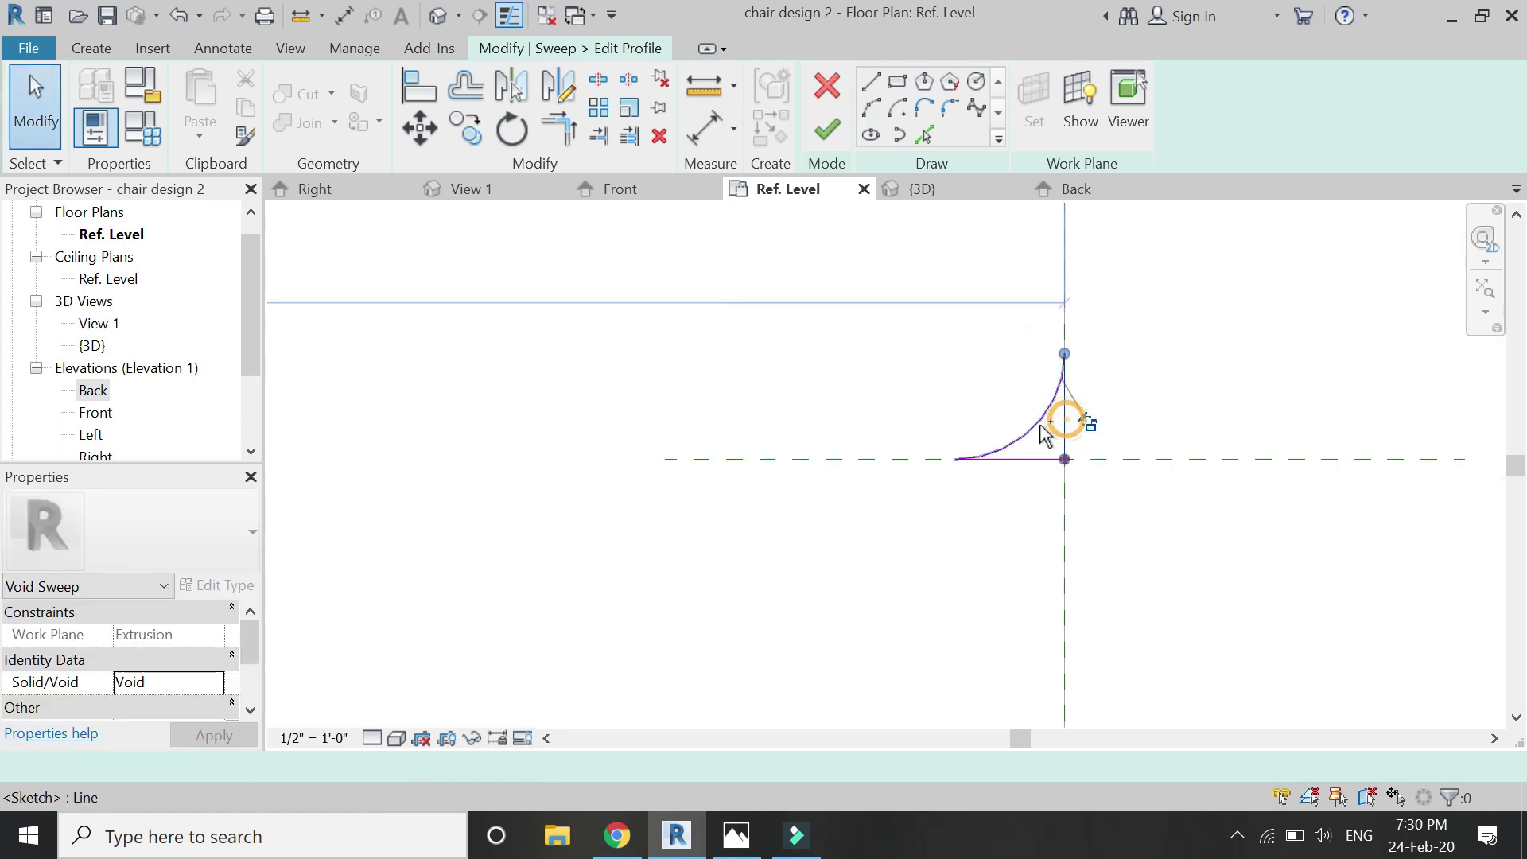
Check the profile, then finish both the profile edit and the void sweep
left_click(1058, 435)
scroll(1225, 430, "down", 6)
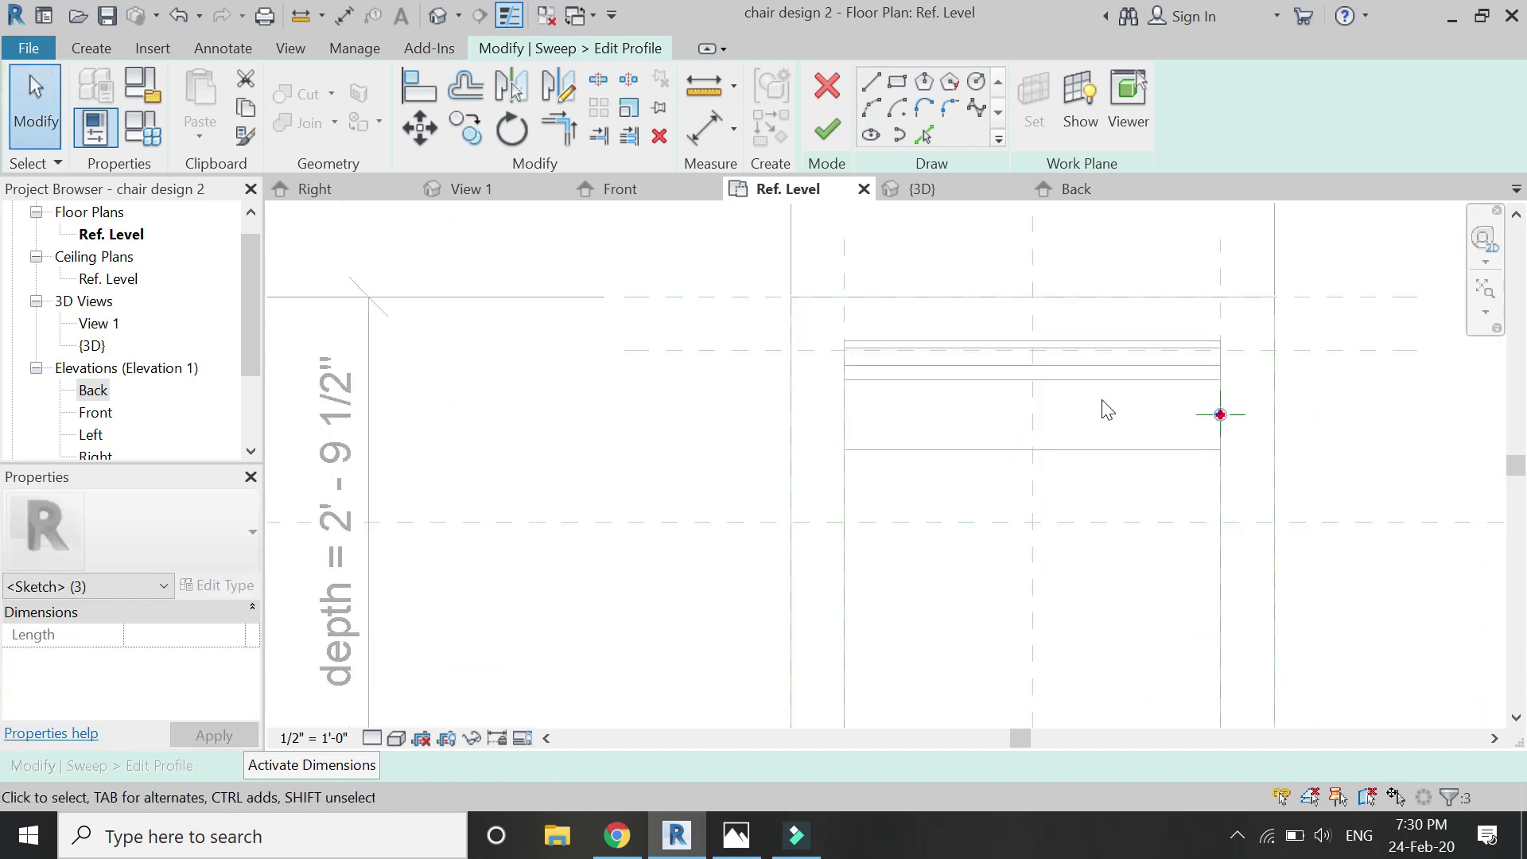
scroll(1105, 414, "up", 1)
key("m")
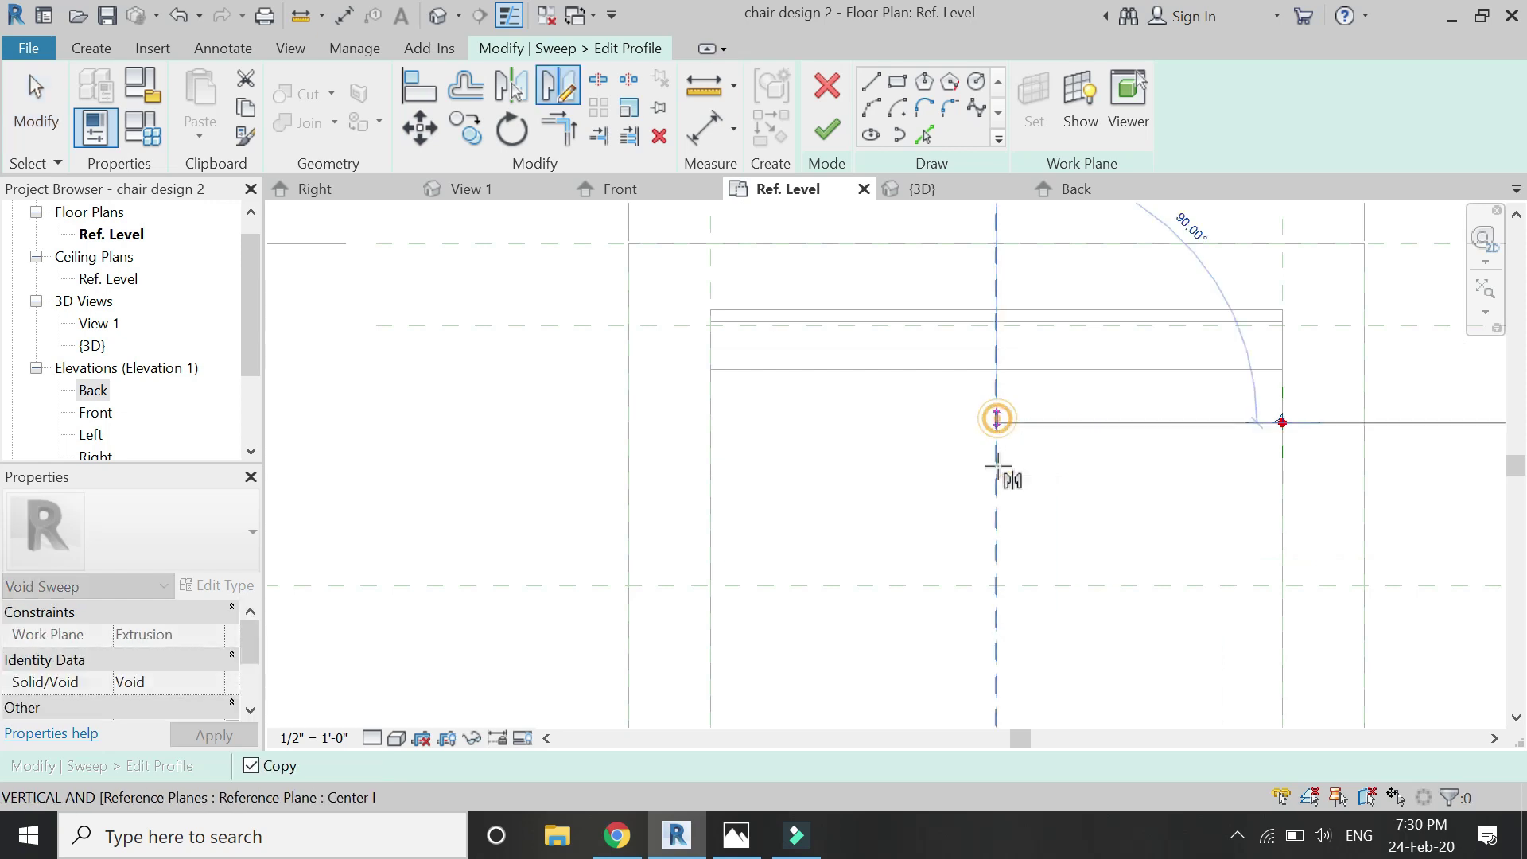
key("Escape")
key("Escape")
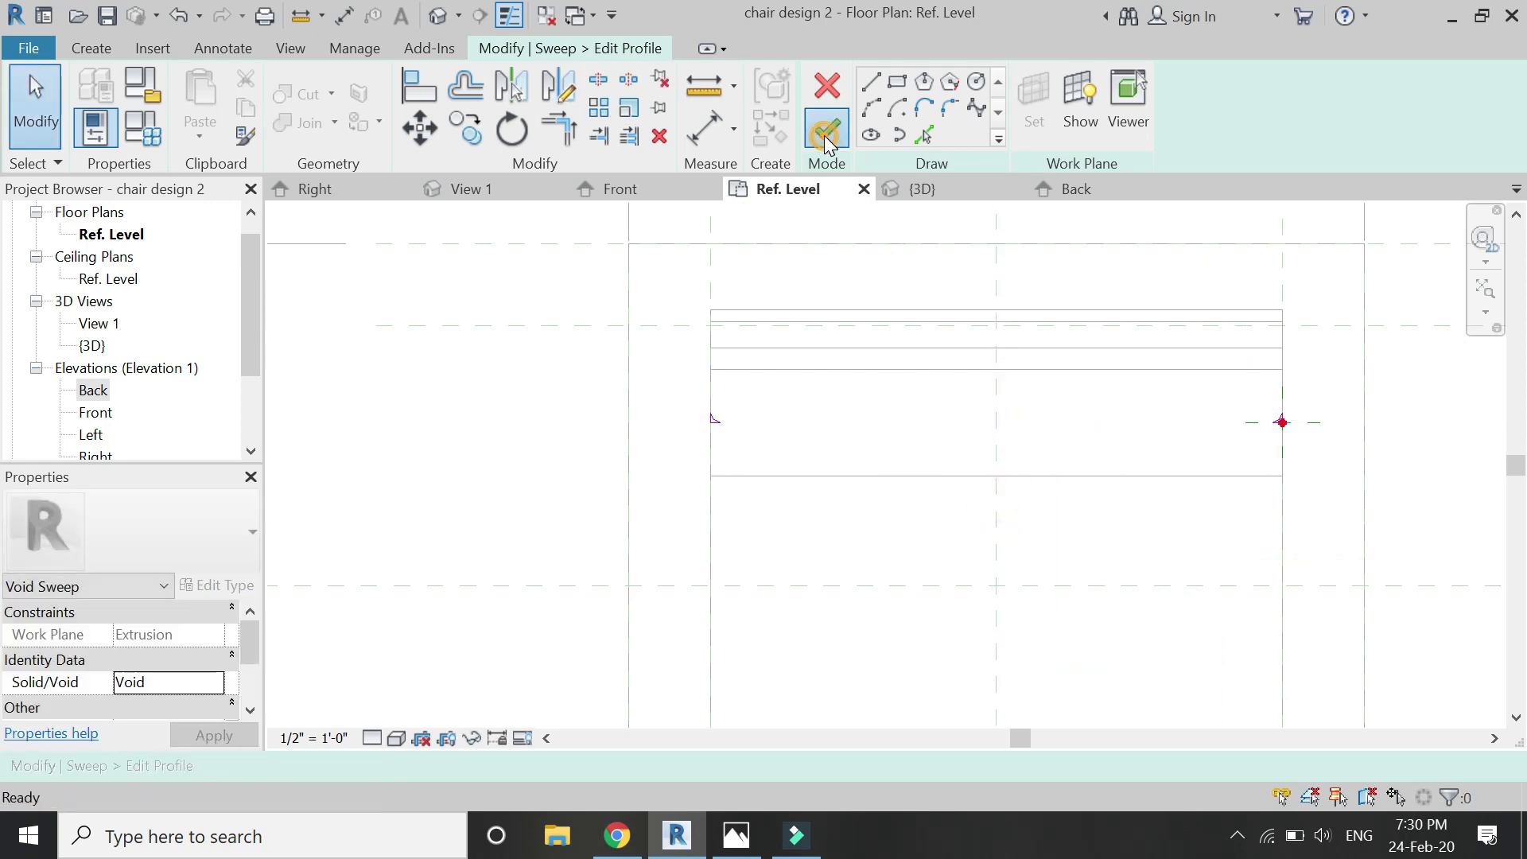
left_click(827, 129)
left_click(540, 50)
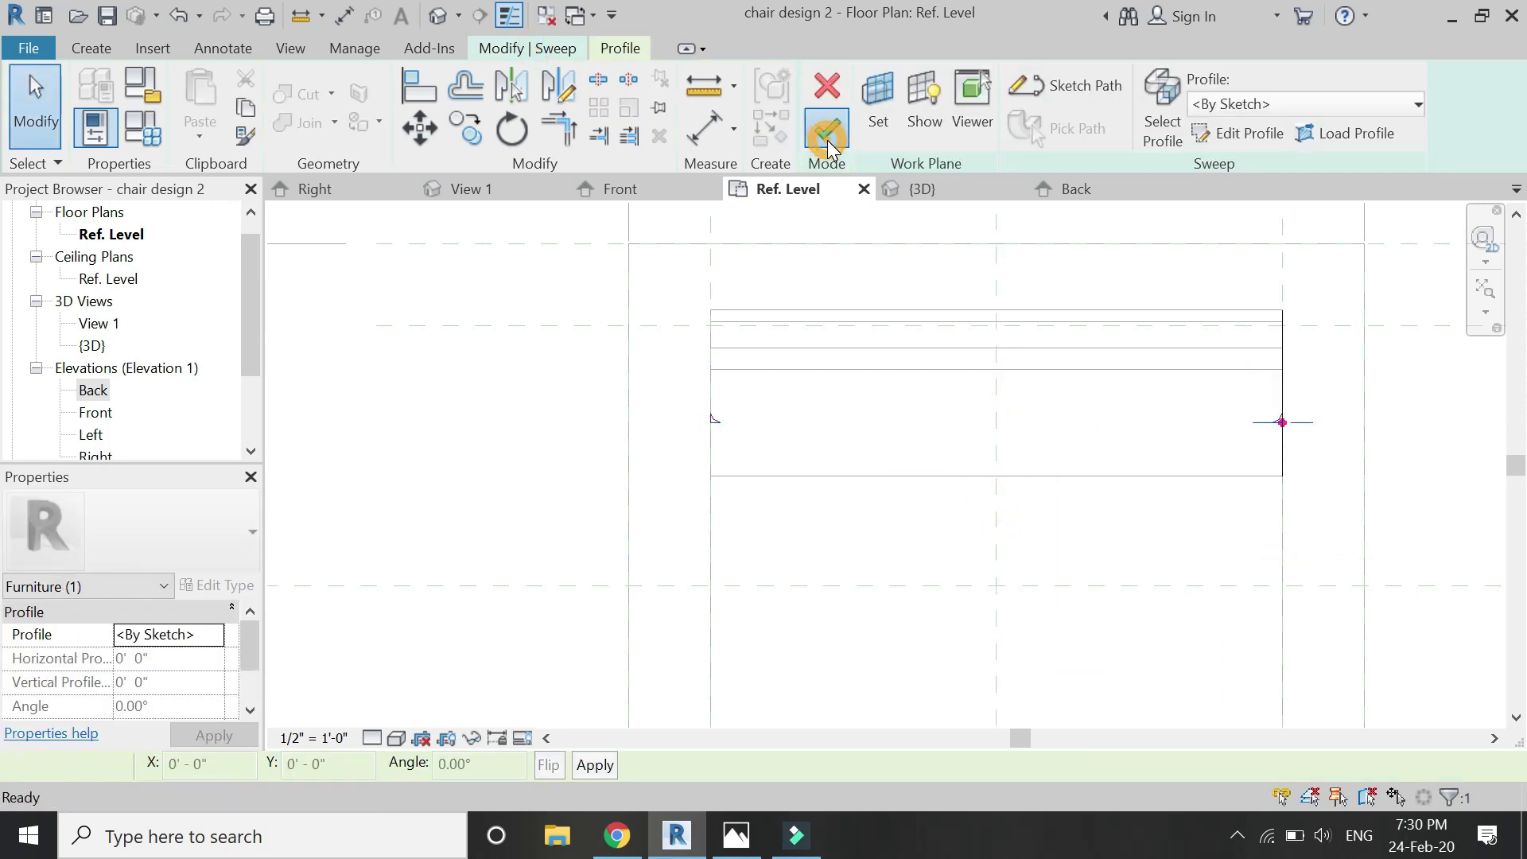
left_click(827, 140)
Show the chair in the 3D view with the Shaded visual style
left_click(878, 522)
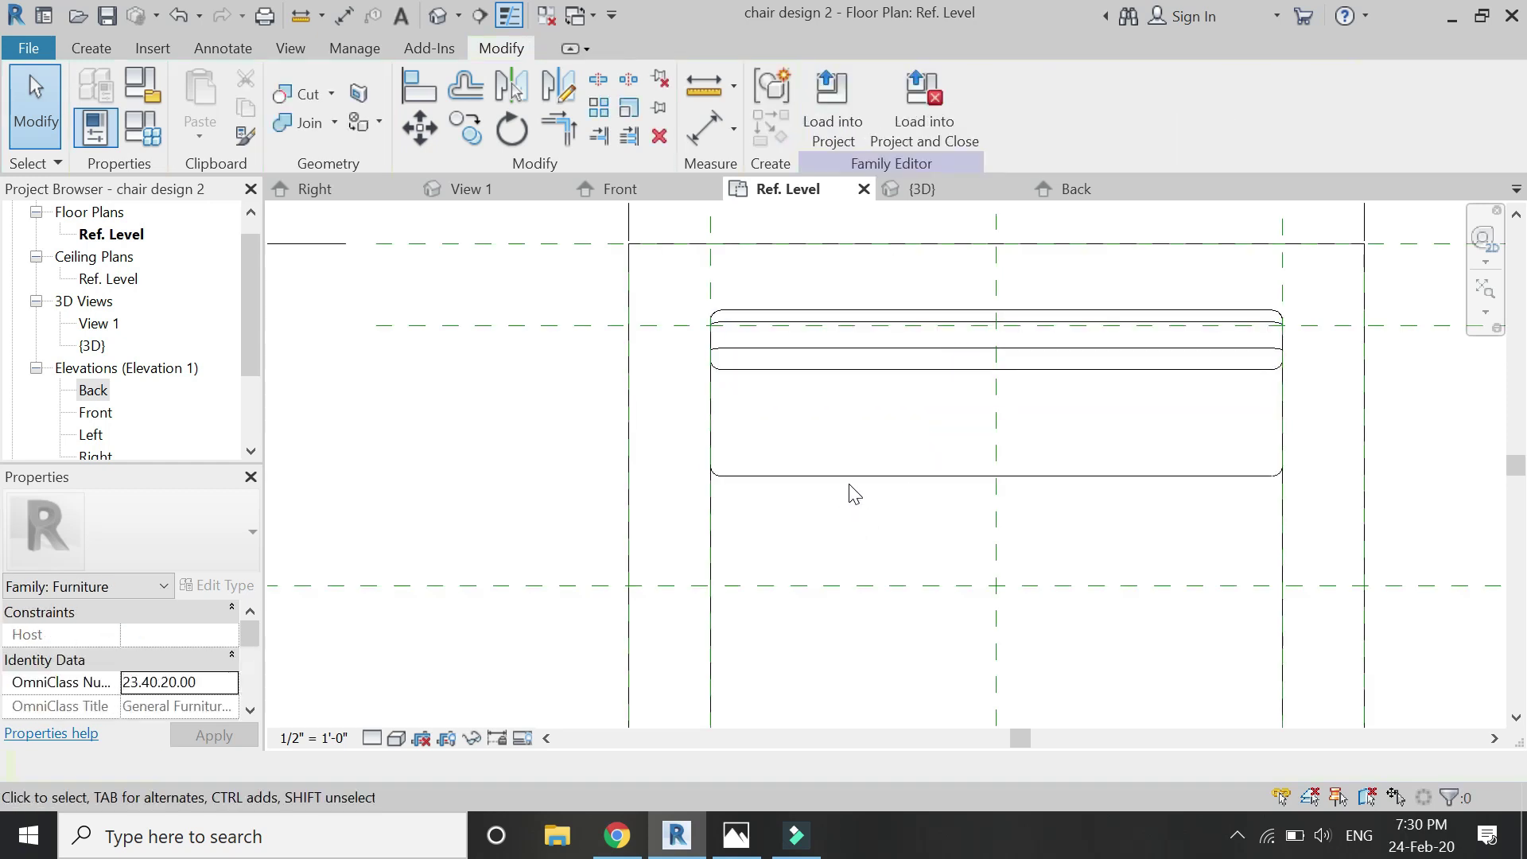
left_click(939, 184)
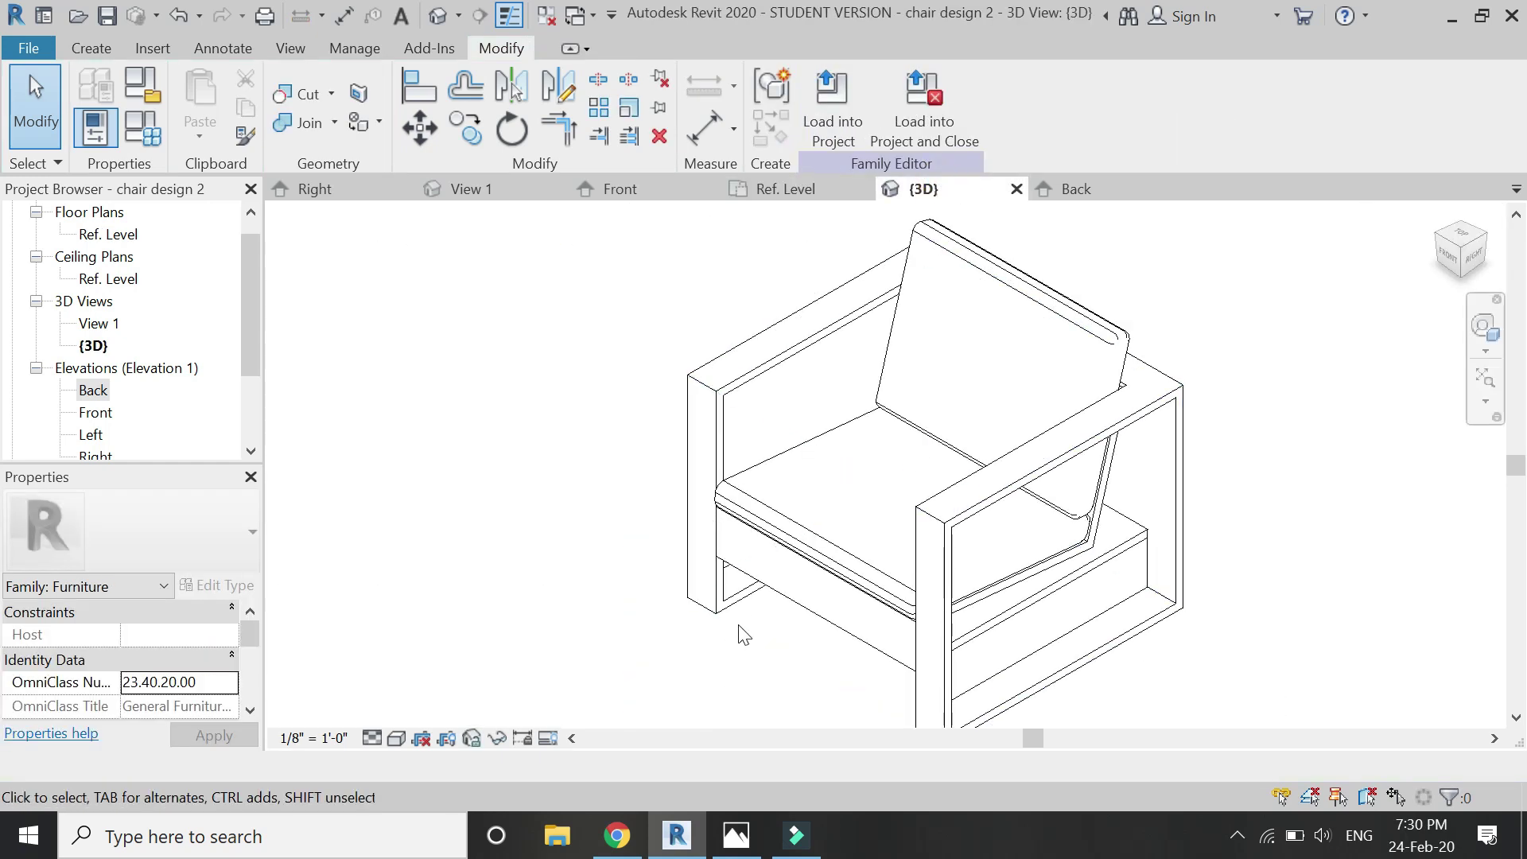
scroll(869, 433, "down", 1)
scroll(876, 680, "up", 1)
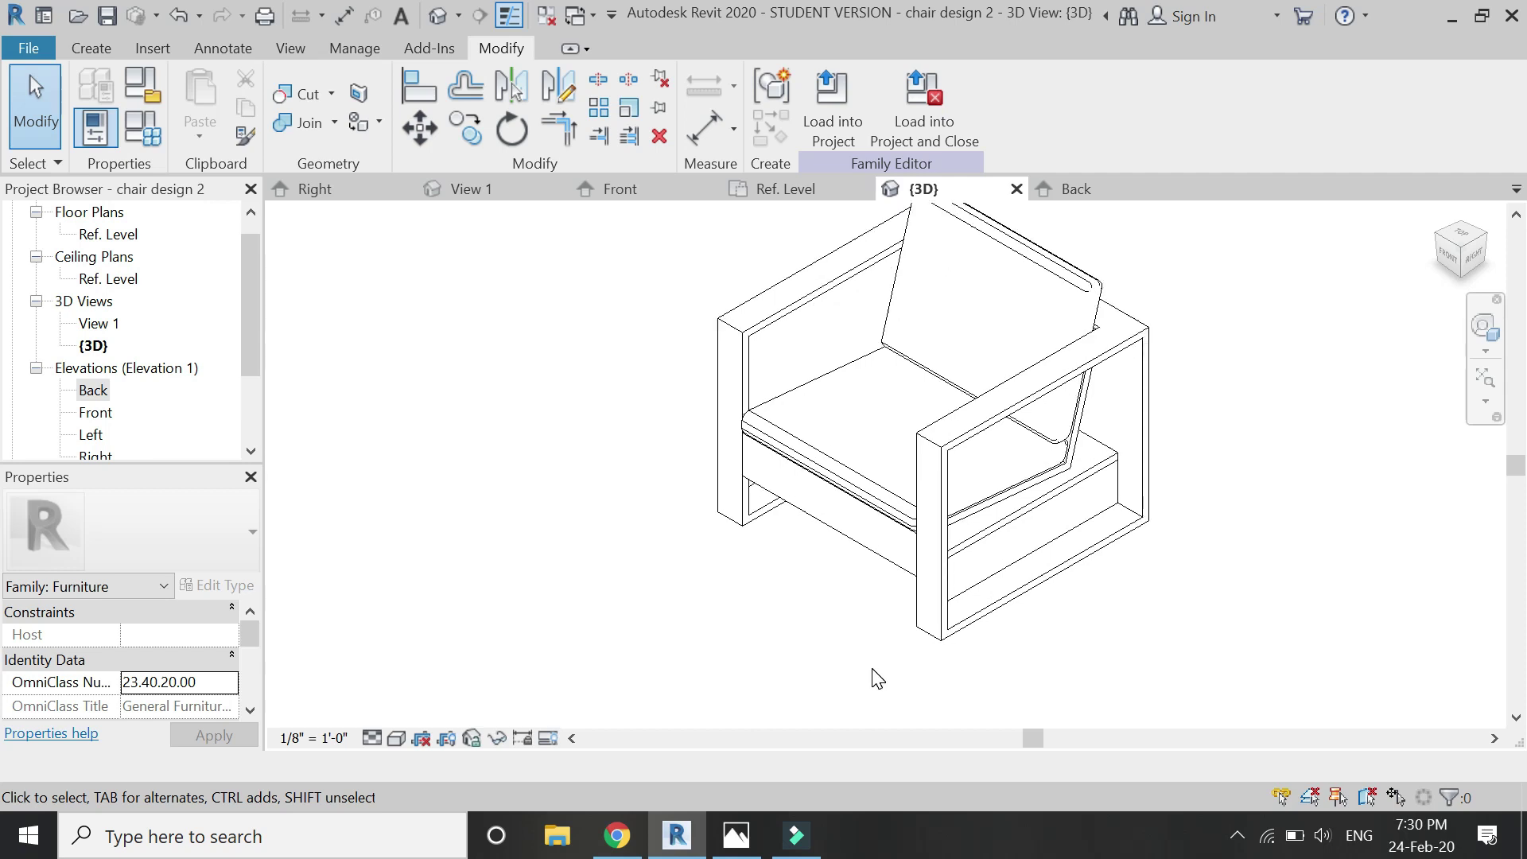
left_click(398, 738)
left_click(428, 641)
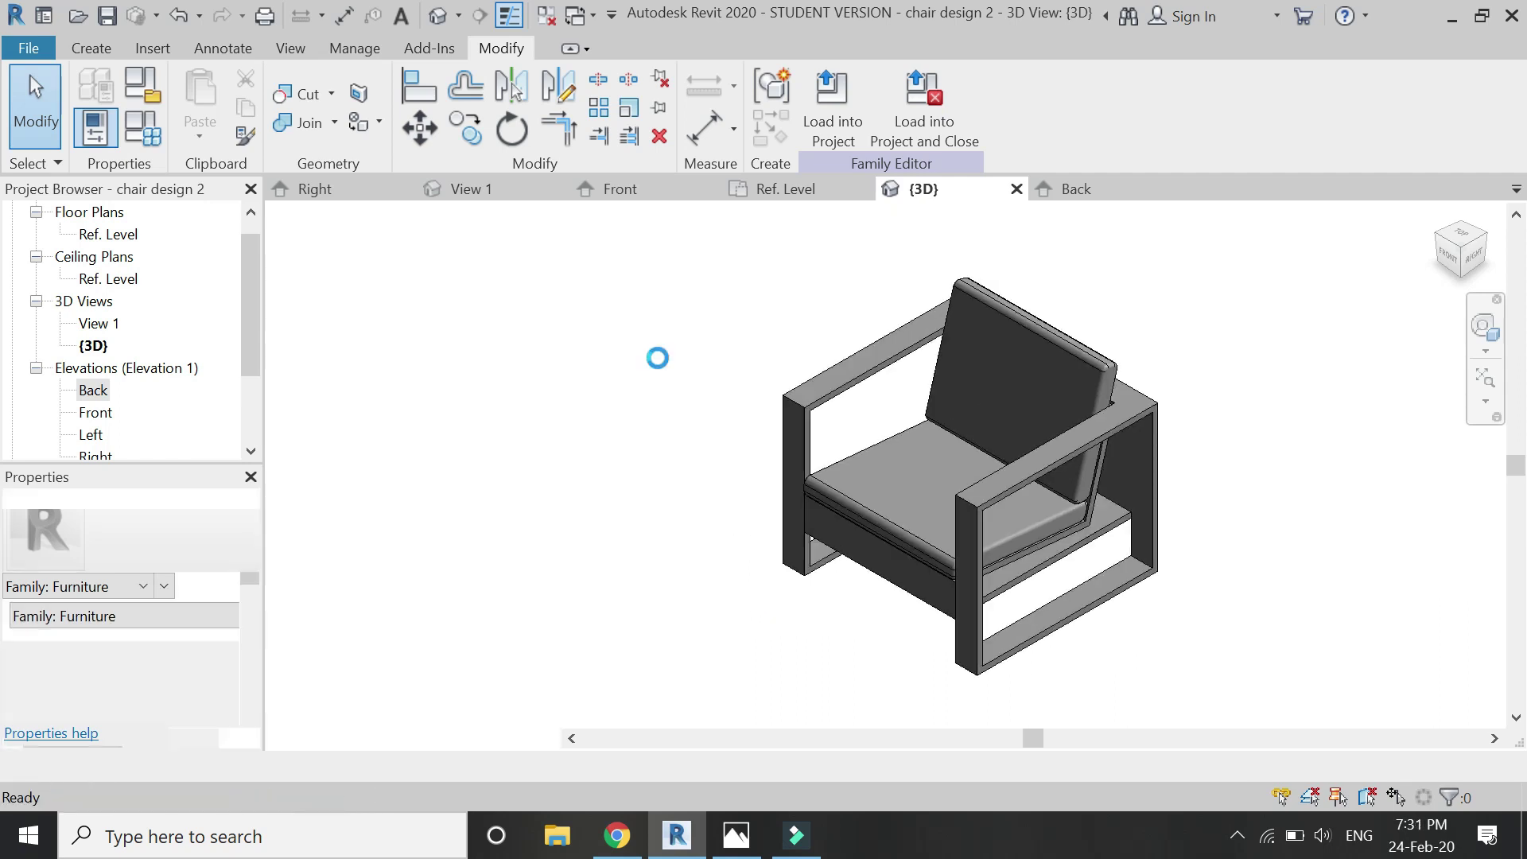
Load the chair family into the project and close the Family Editor
left_click(788, 191)
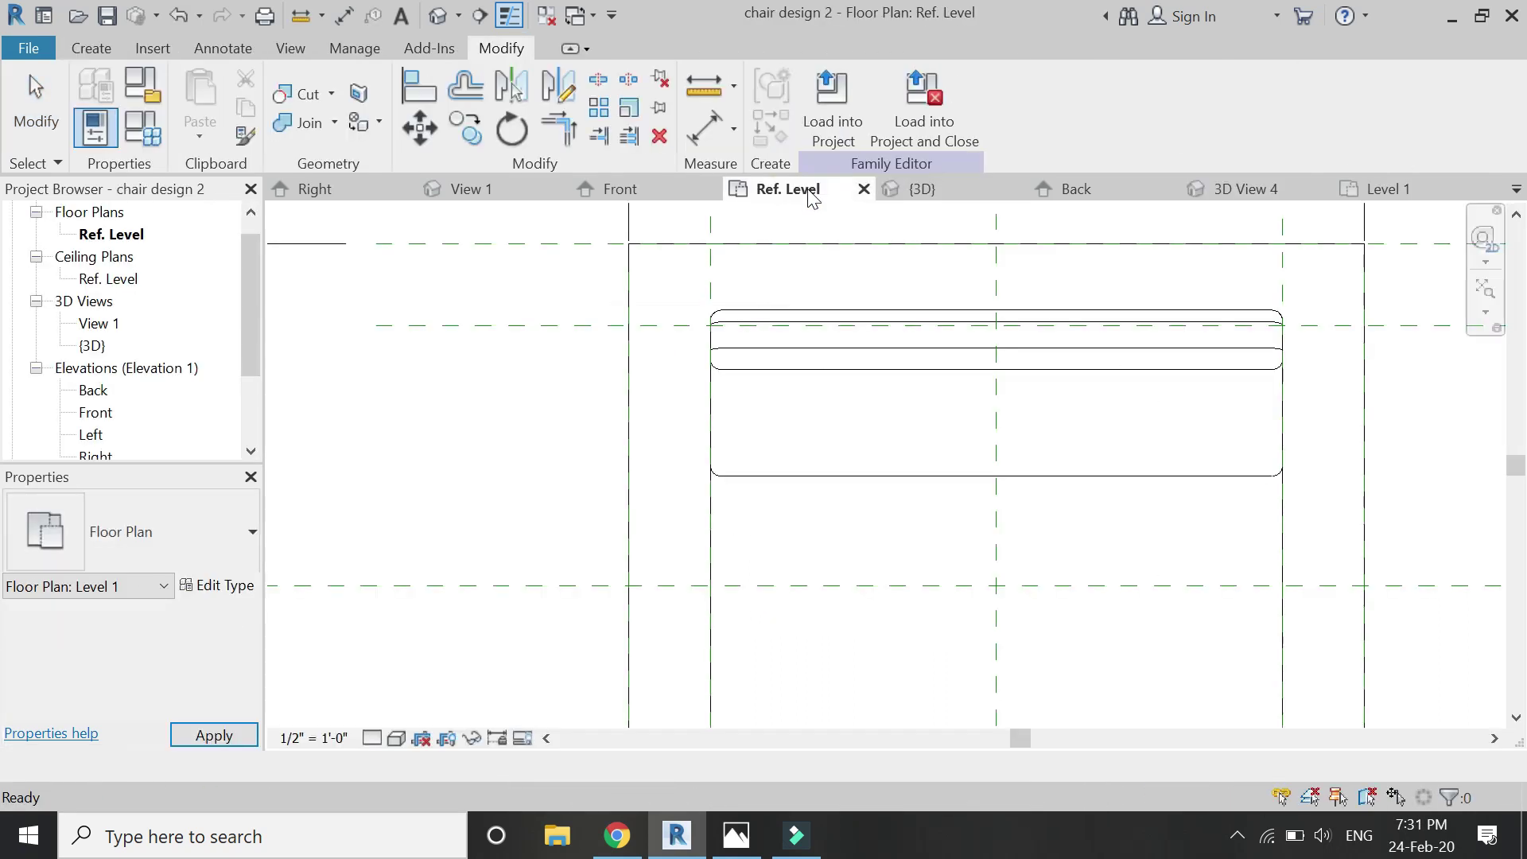
left_click(899, 188)
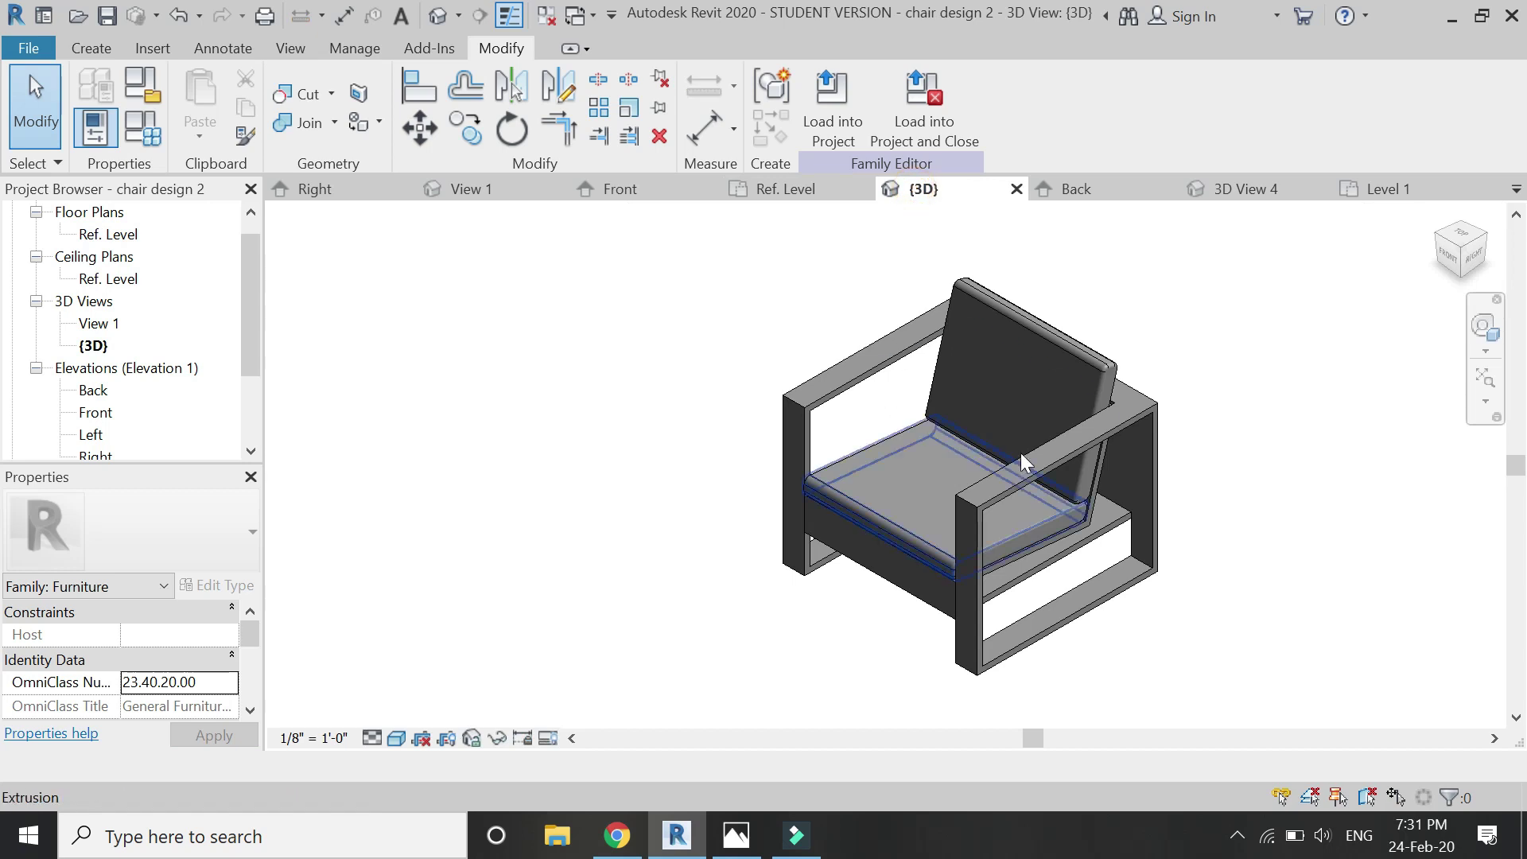
left_click(950, 139)
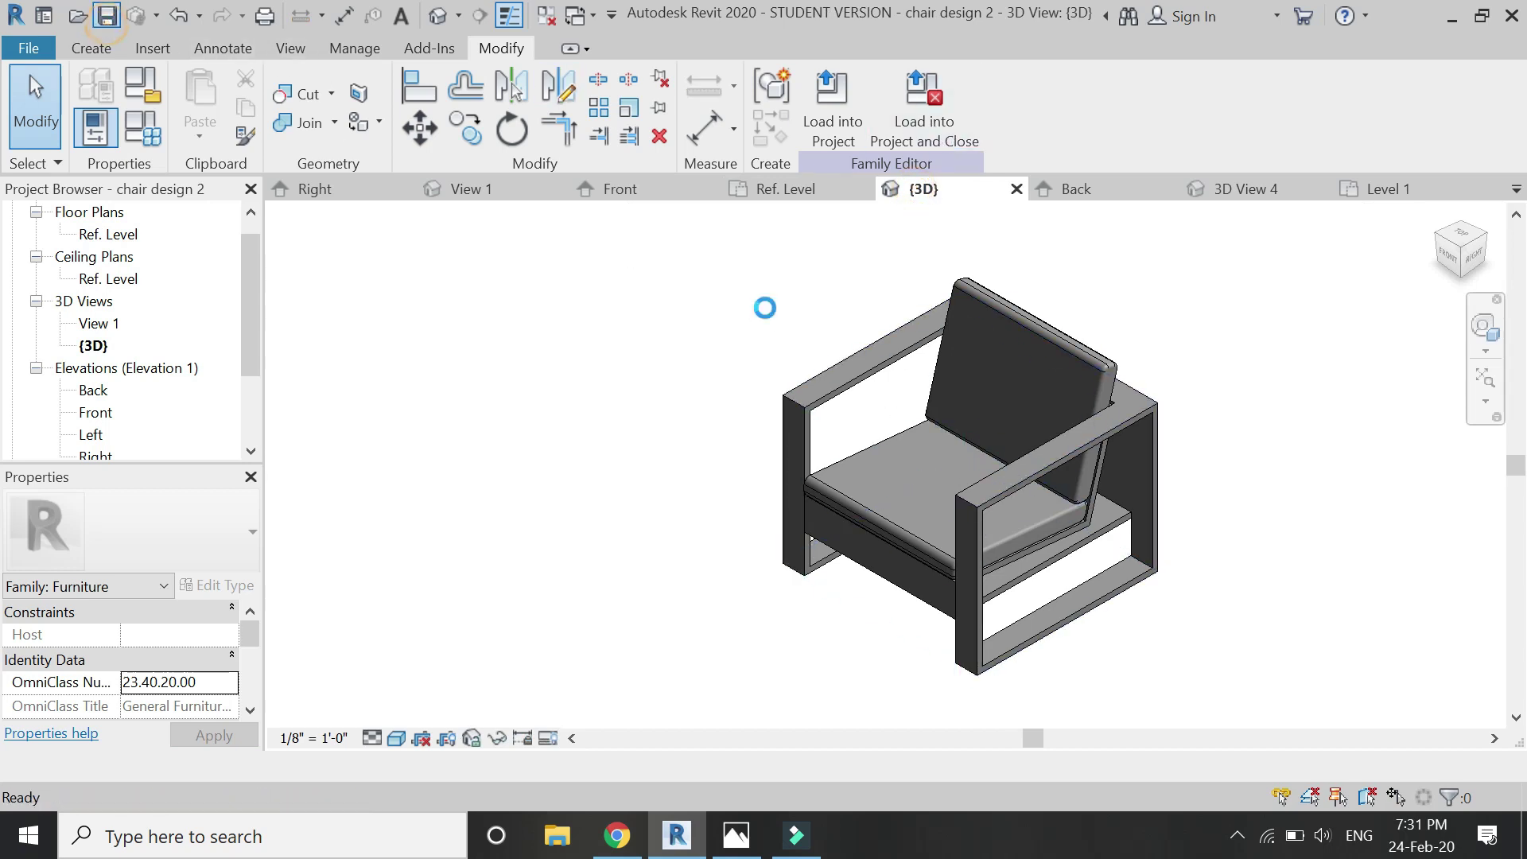
Place one chair left of the coffee table in Level 1 and select it
left_click(920, 121)
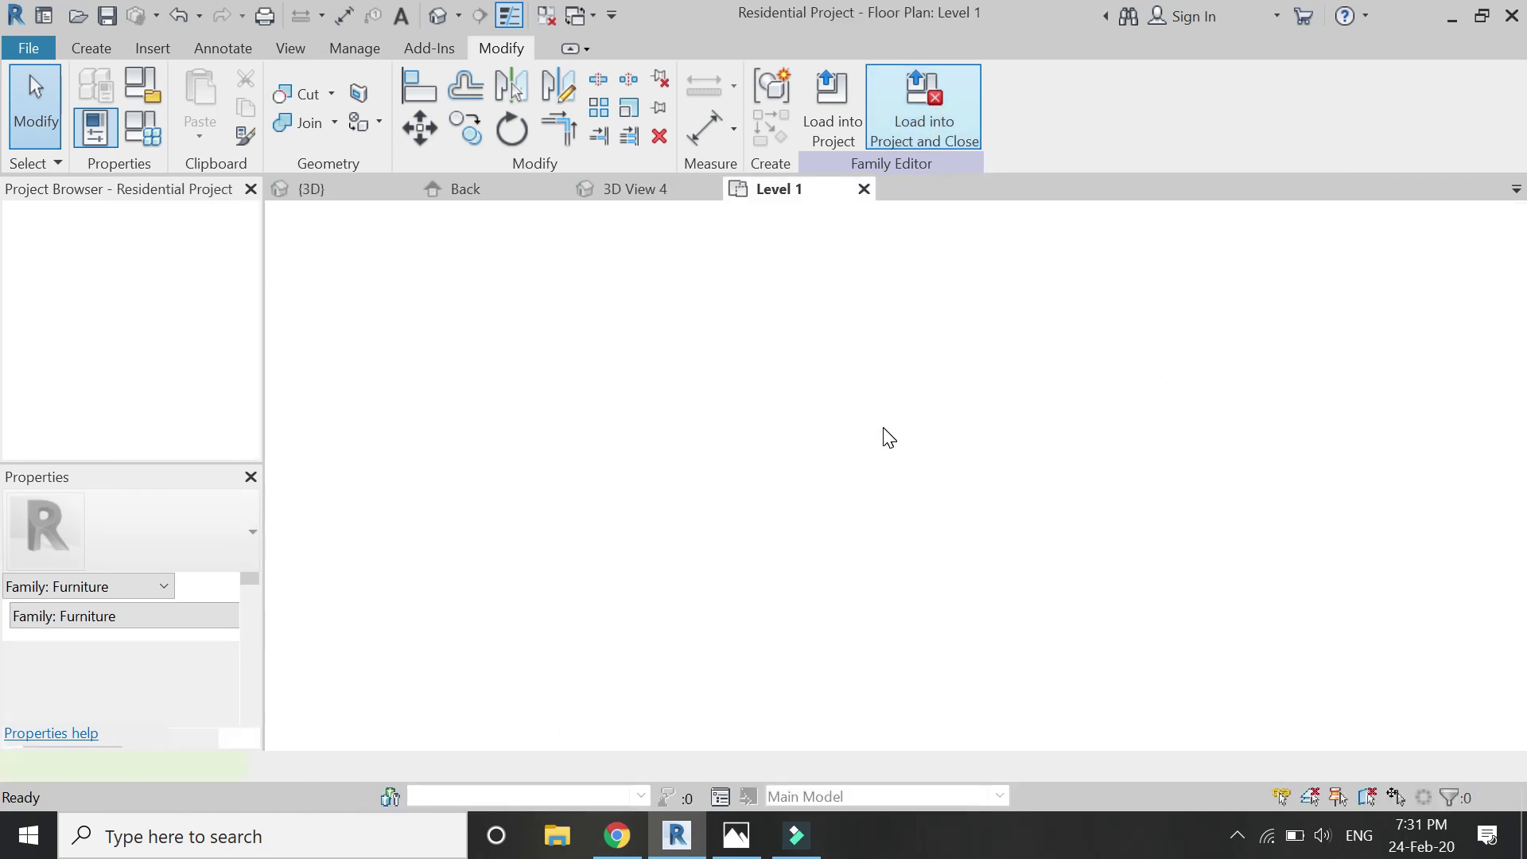
scroll(733, 449, "up", 5)
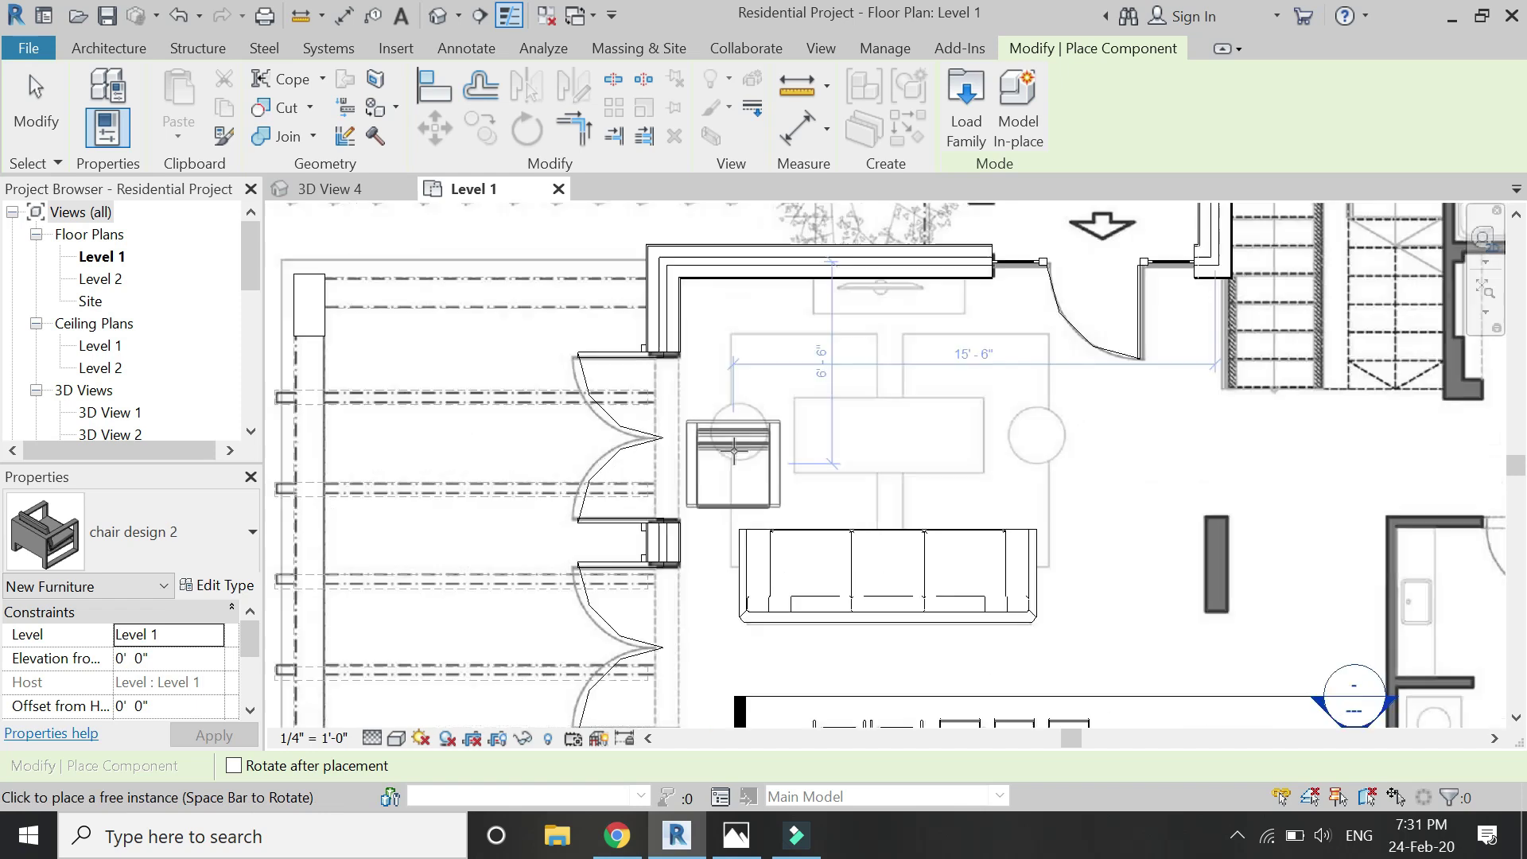
scroll(734, 449, "up", 3)
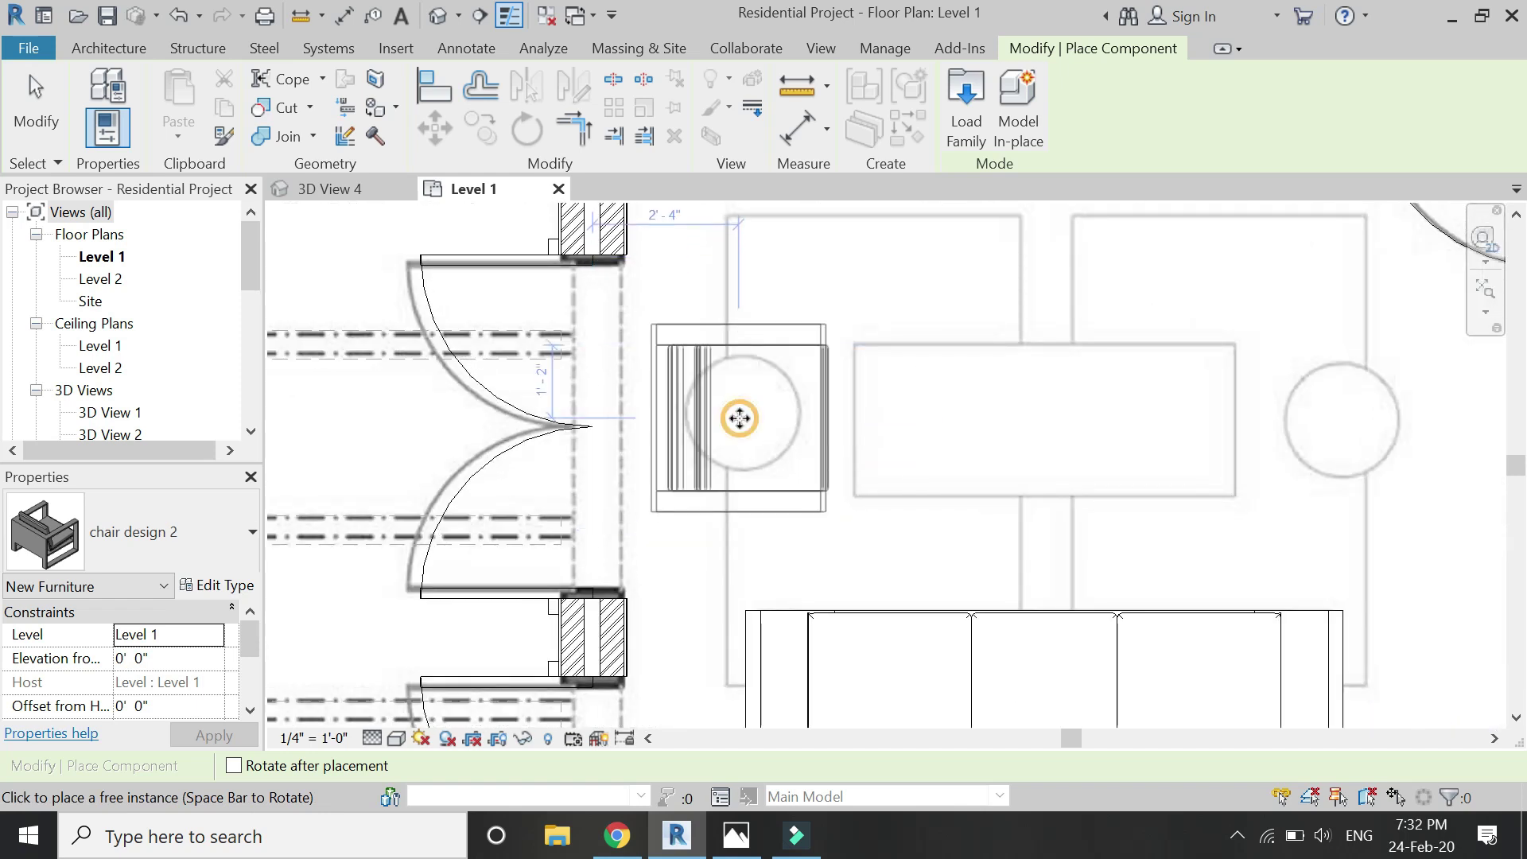
left_click(738, 417)
key("Escape")
key("Escape")
left_click(749, 347)
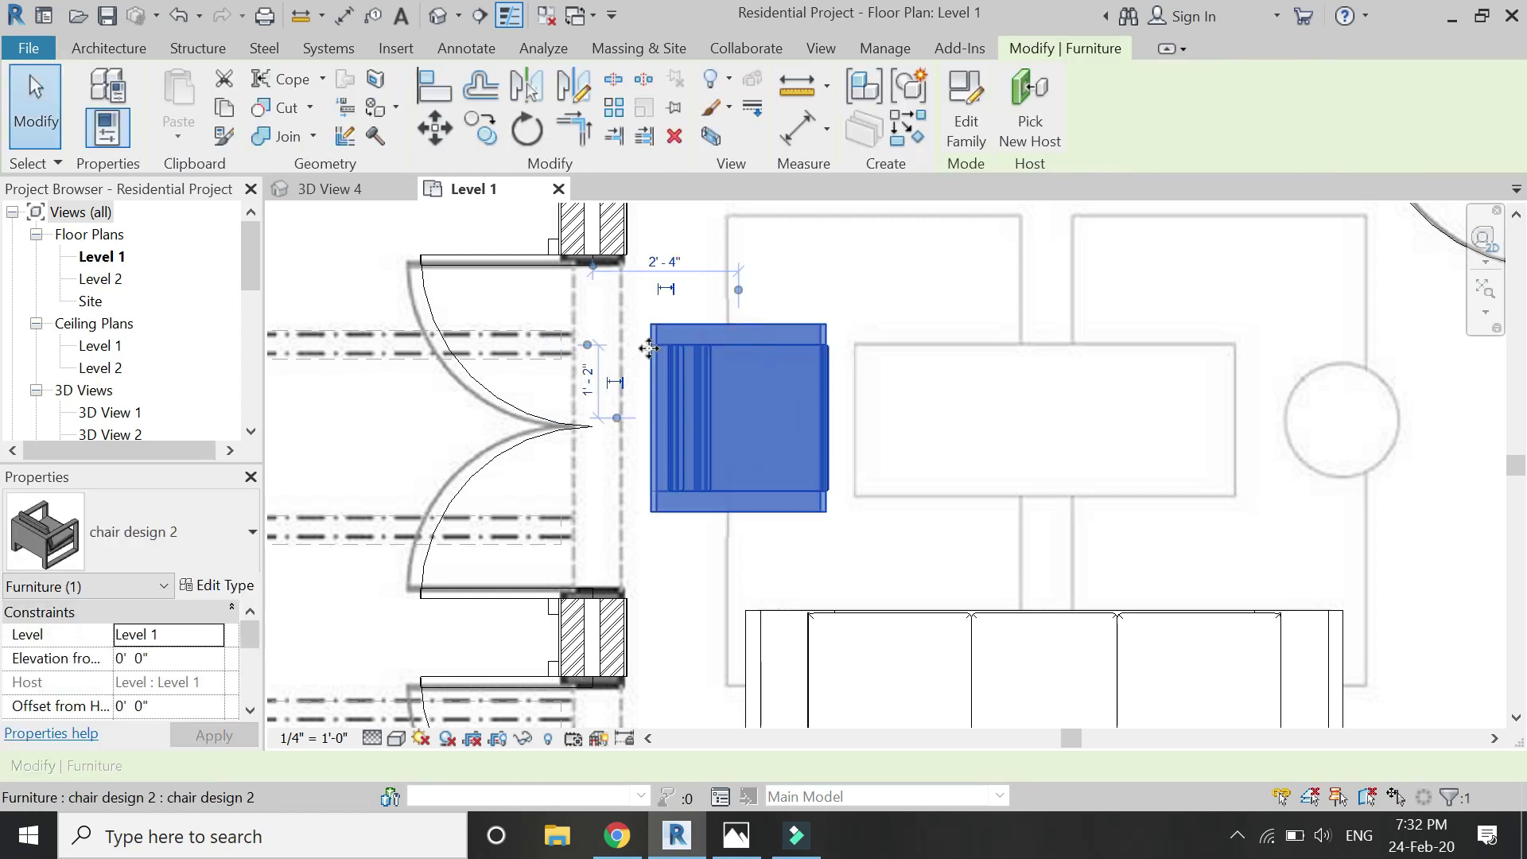
scroll(818, 430, "down", 2)
Mirror a copy of the chair across a vertical axis through the sofa's centre
key("d")
key("m")
scroll(948, 525, "up", 1)
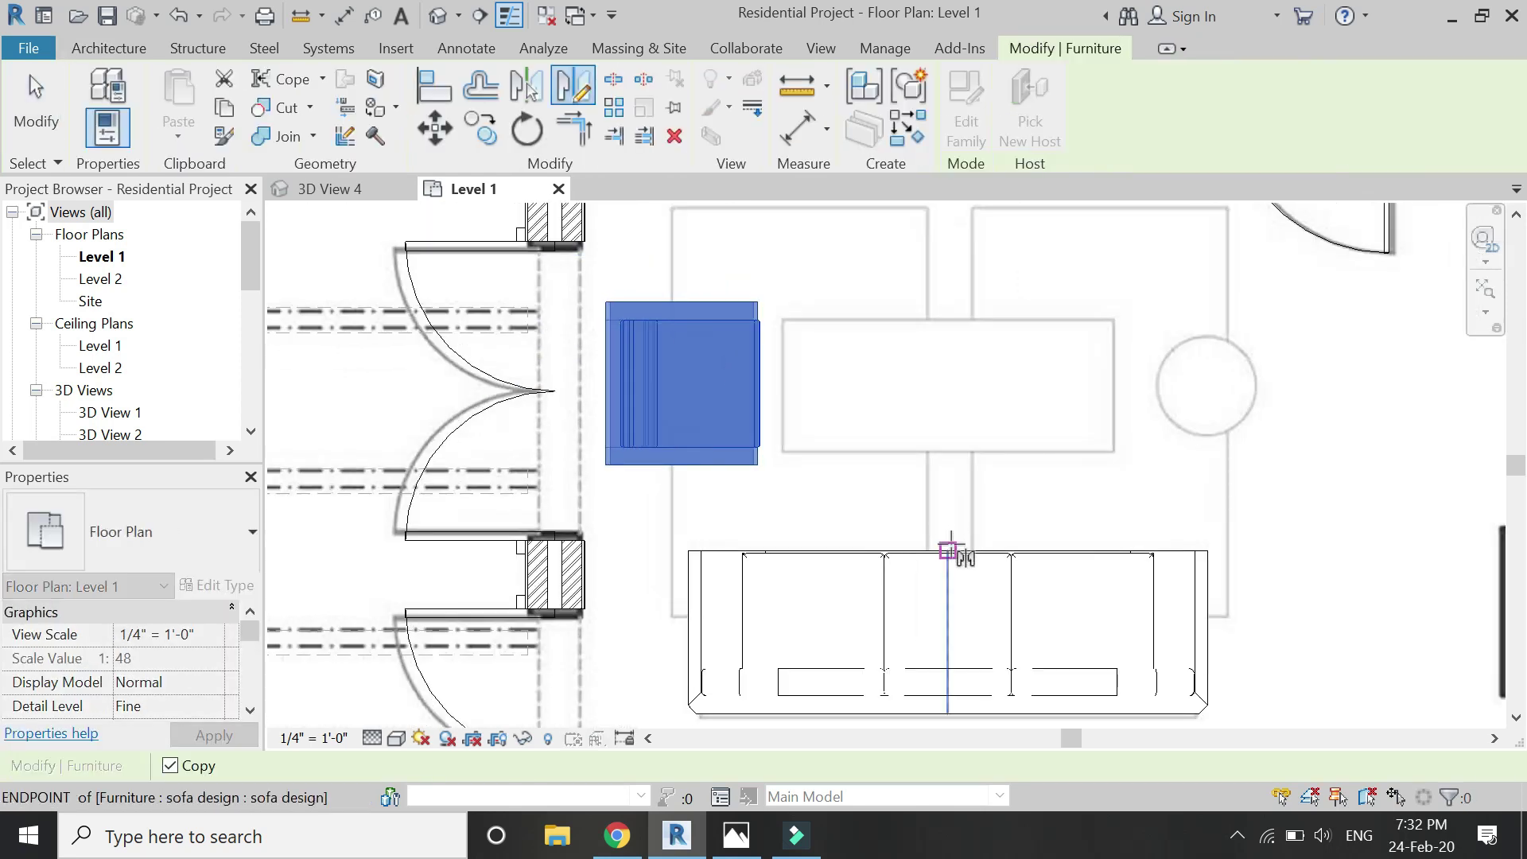
left_click(948, 551)
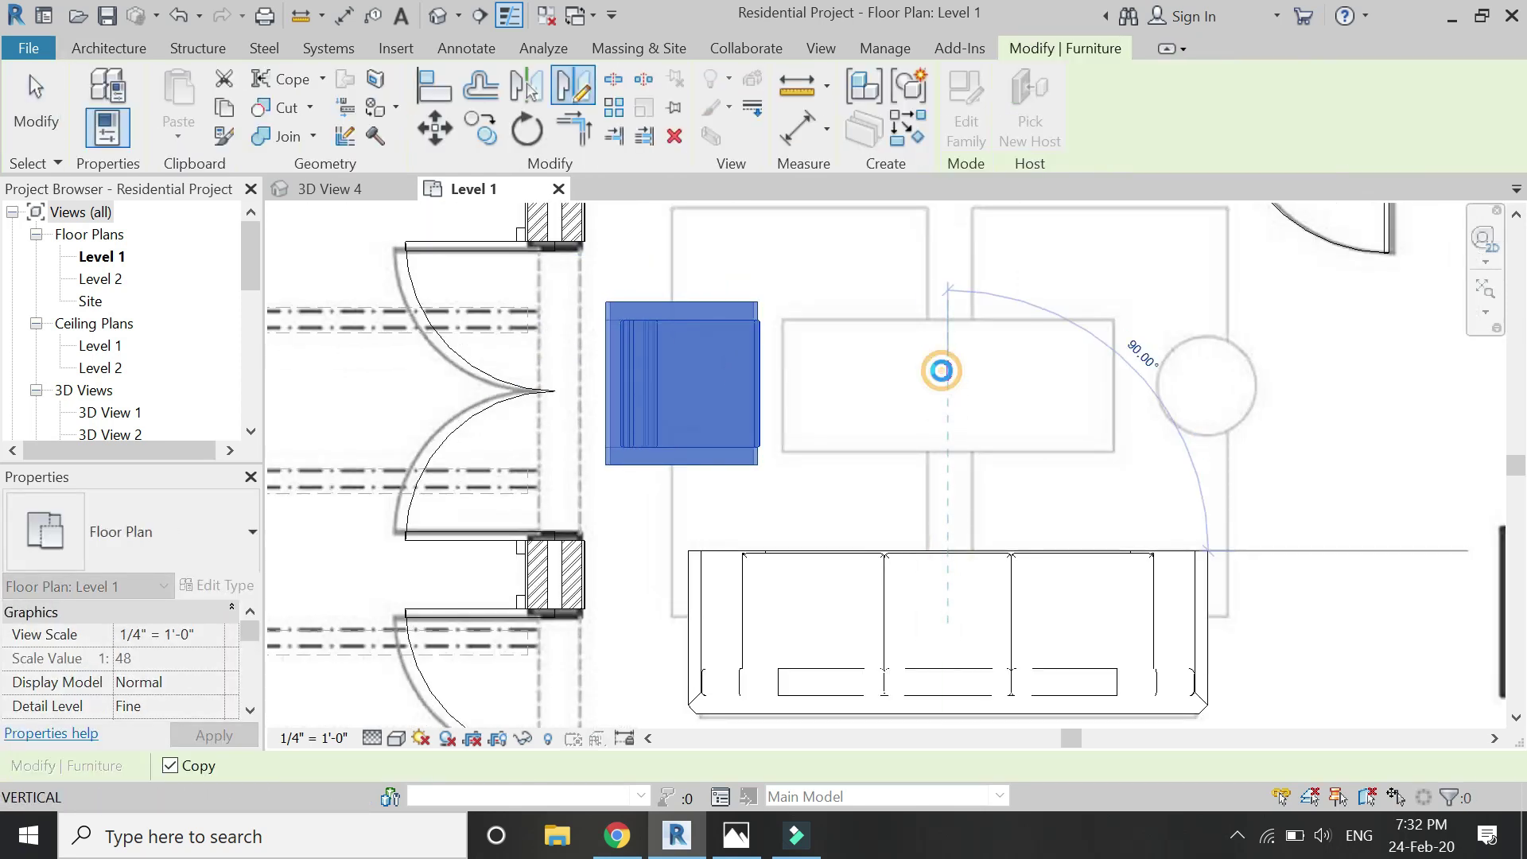
left_click(947, 370)
key("Escape")
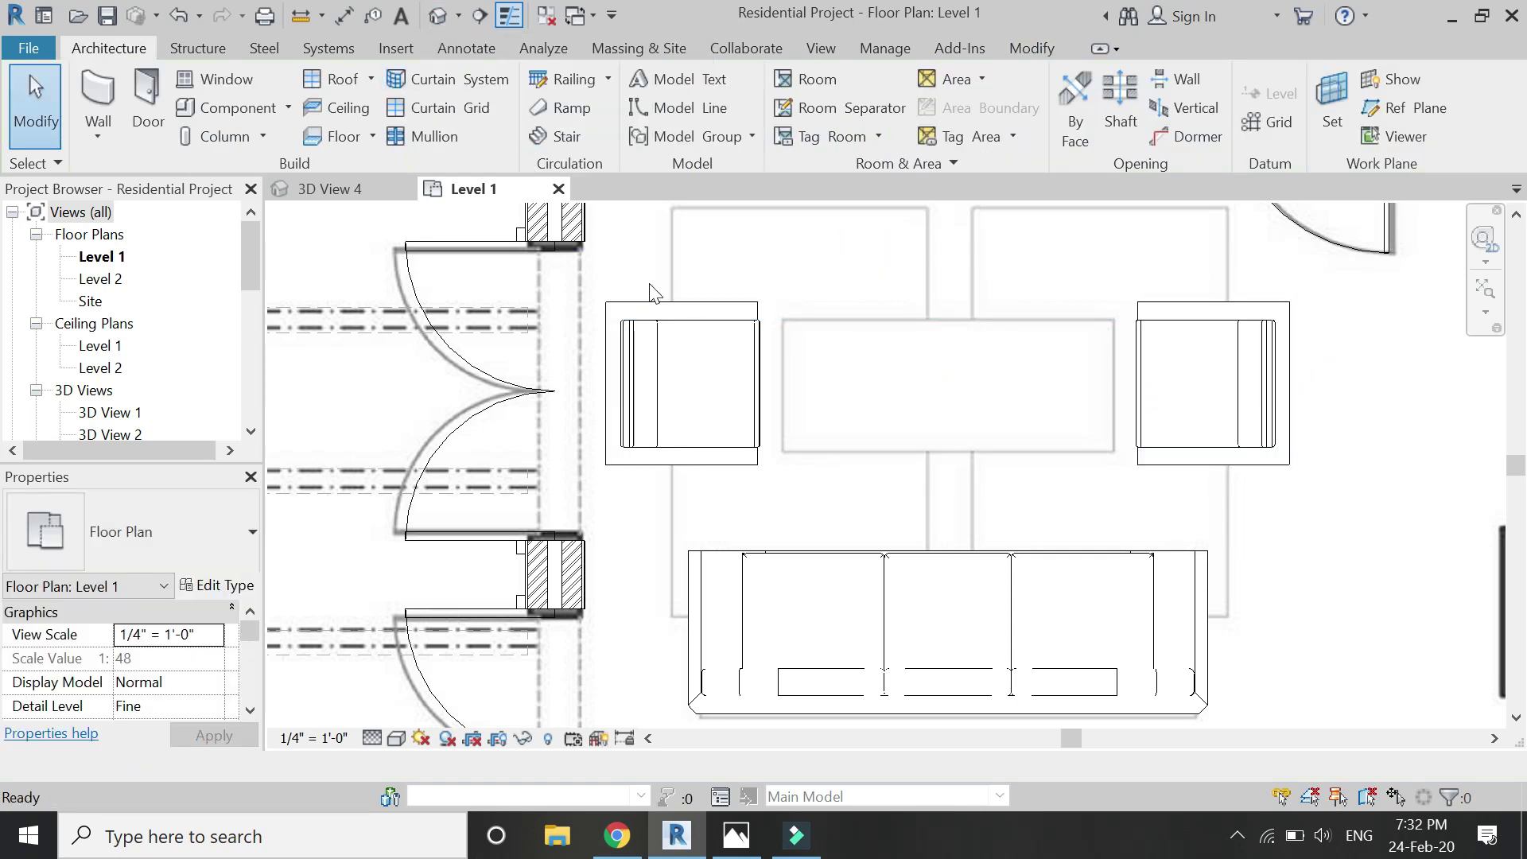
Hide the ground_floor_plan.jpg background image in the Level 1 view and zoom out
scroll(674, 331, "down", 5)
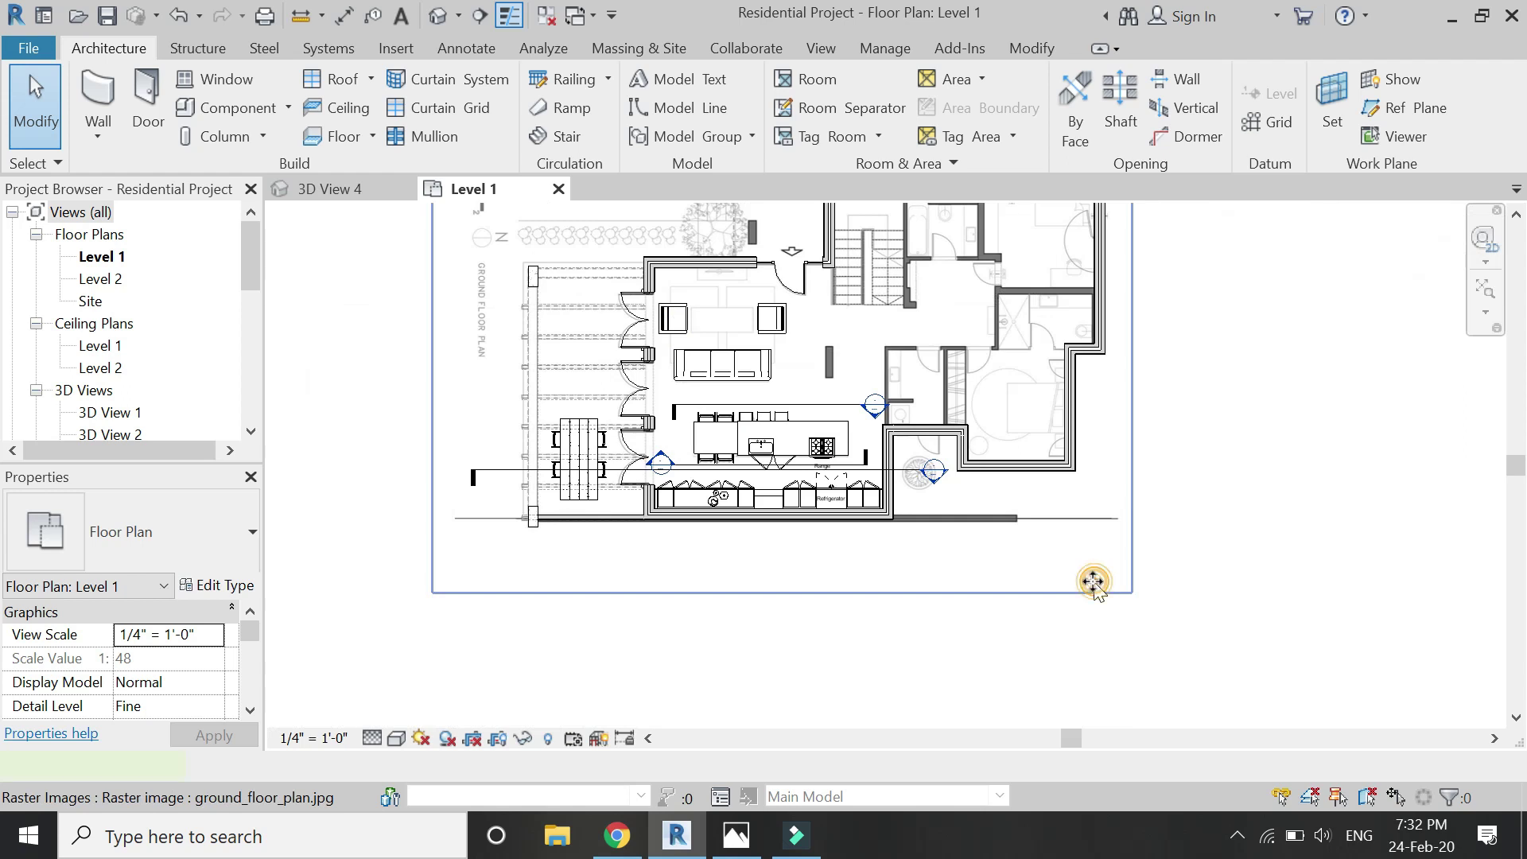
left_click(1056, 586)
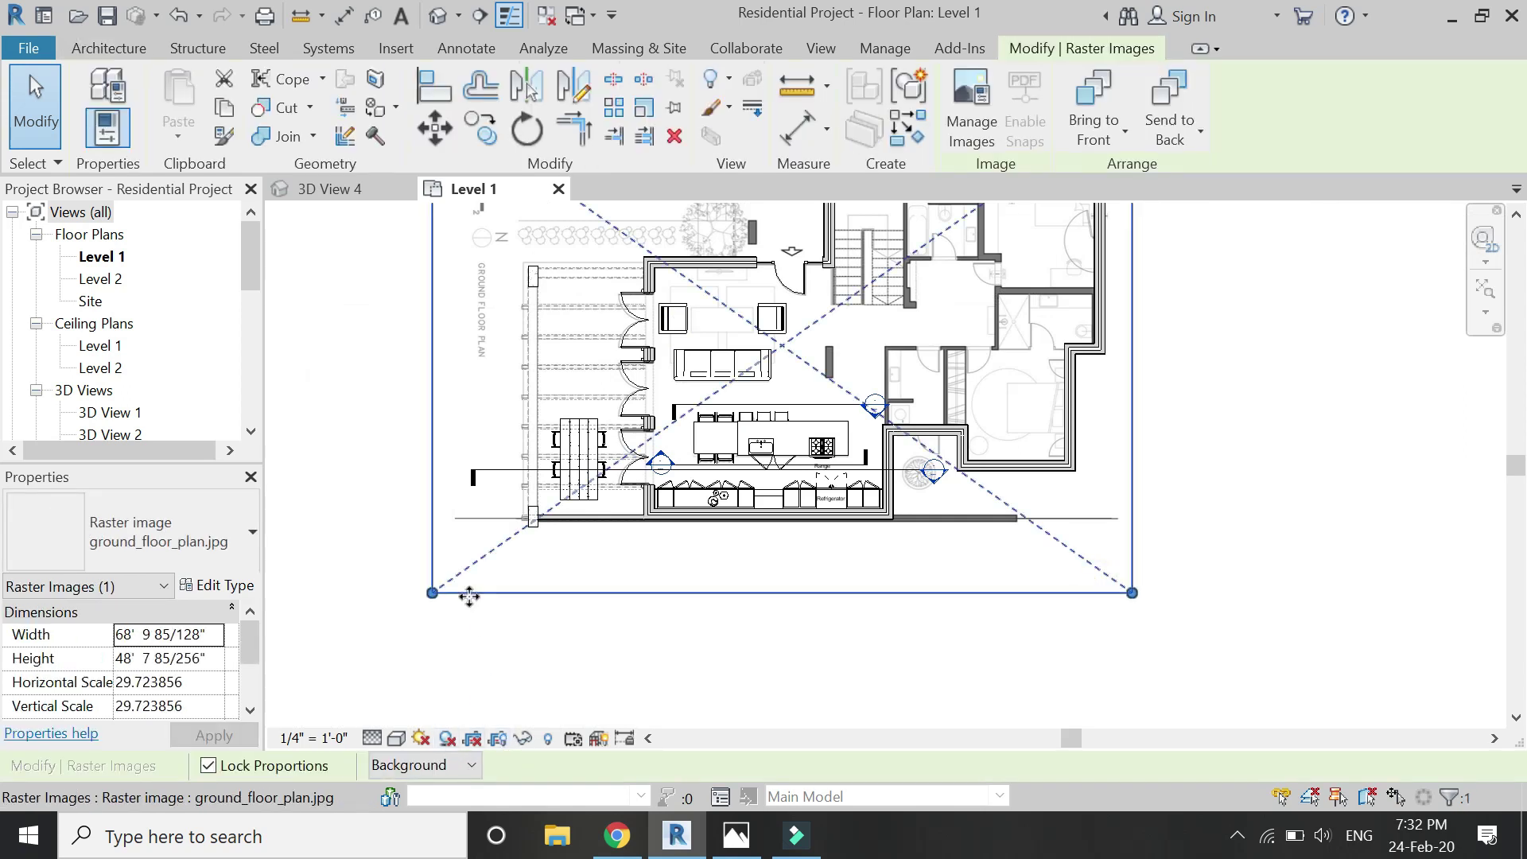
left_click(515, 738)
left_click(528, 679)
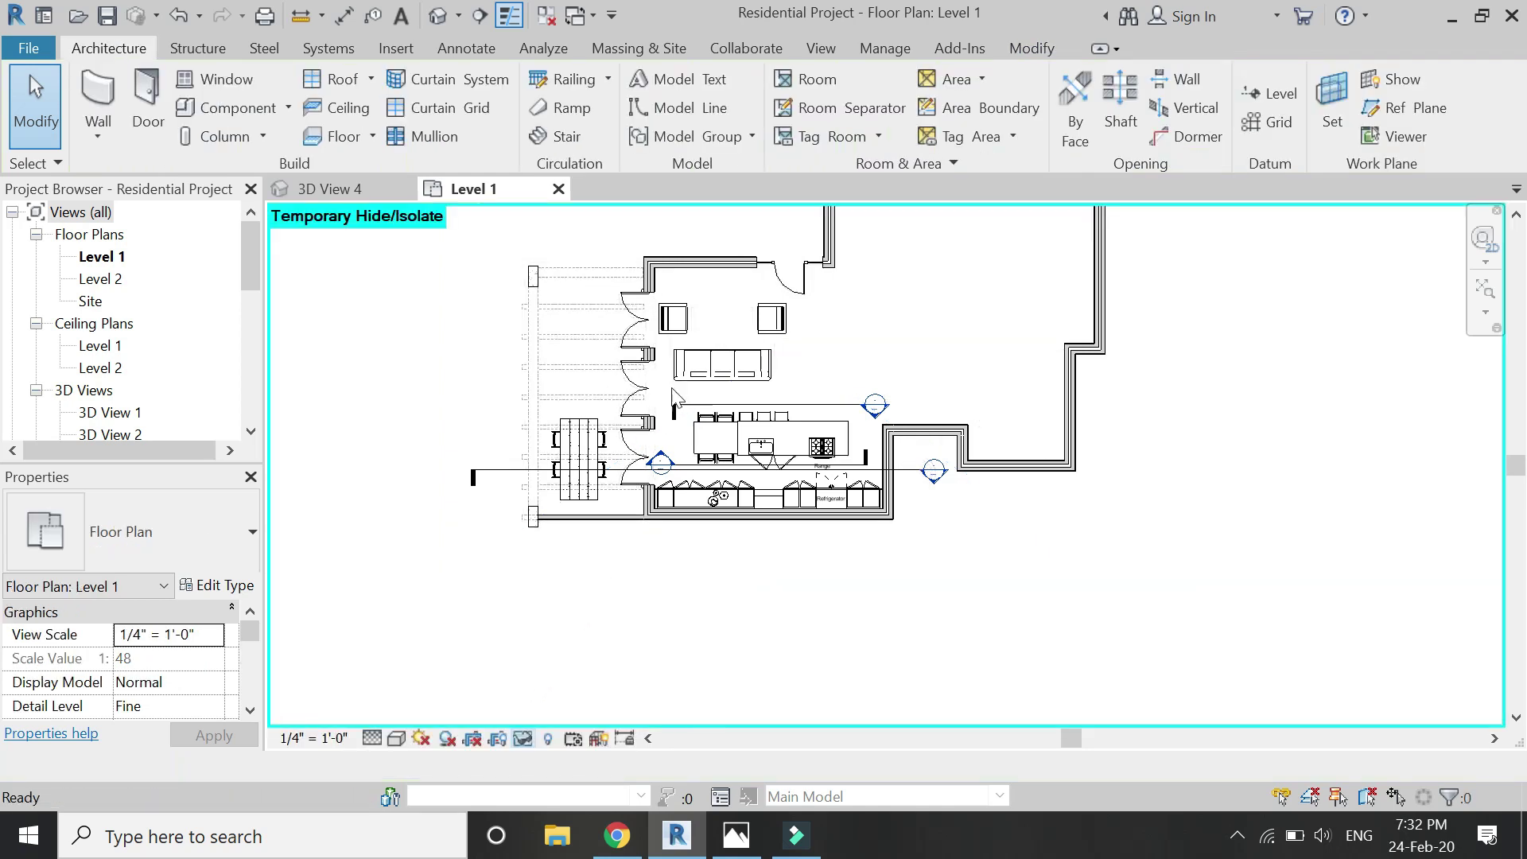
scroll(680, 374, "up", 2)
scroll(706, 264, "up", 2)
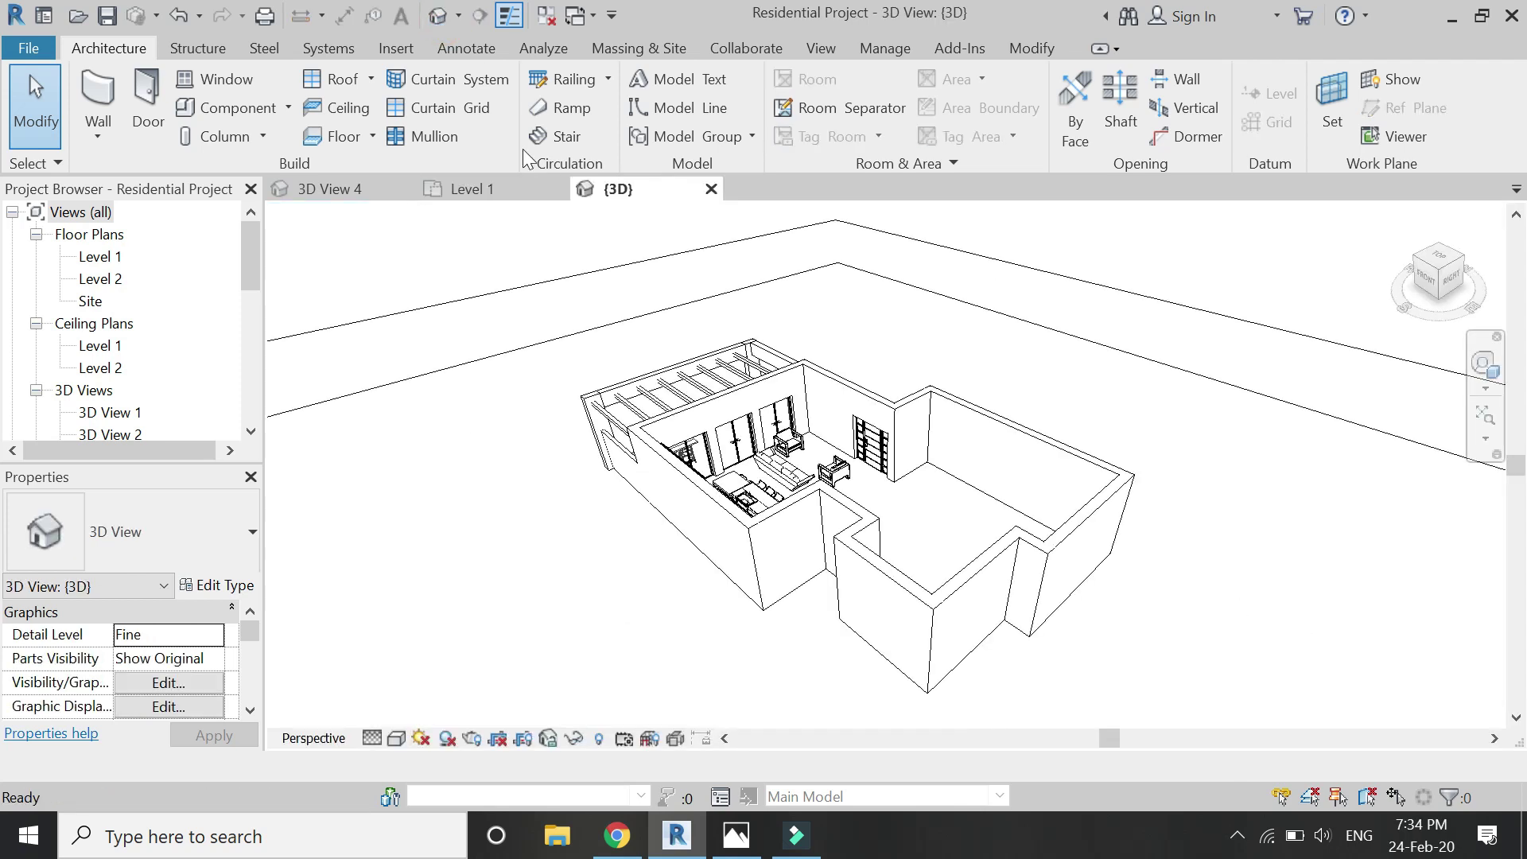
scroll(748, 442, "up", 5)
scroll(748, 441, "down", 5)
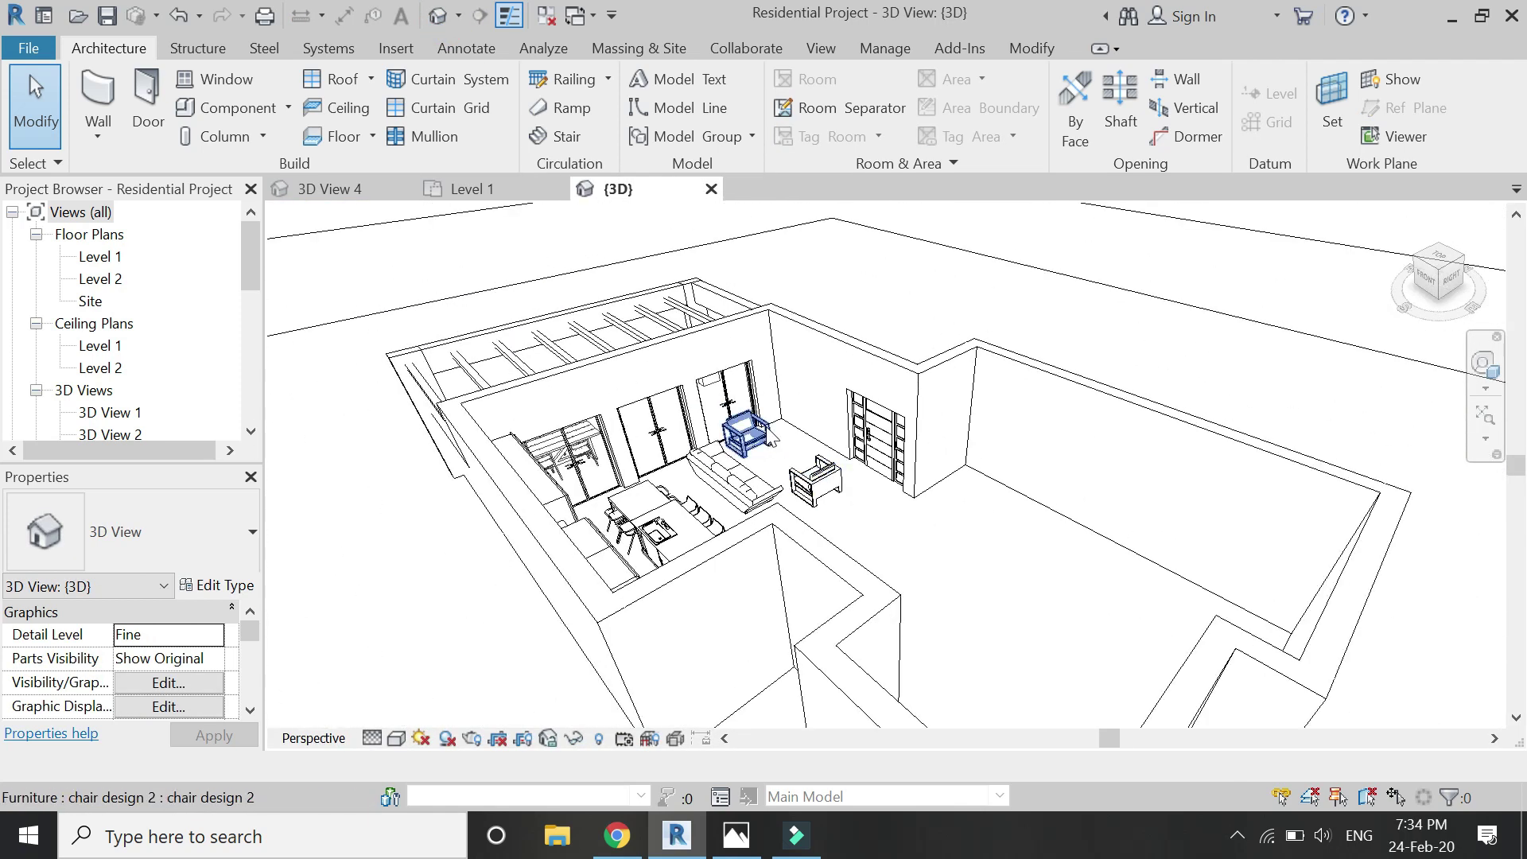